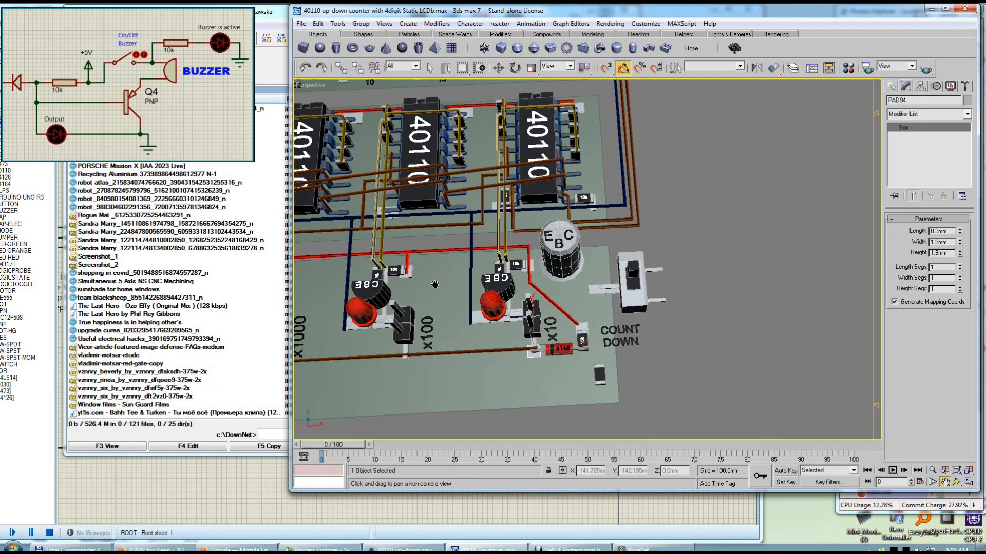
click(561, 351)
scroll(560, 353, up, 2)
scroll(530, 340, up, 2)
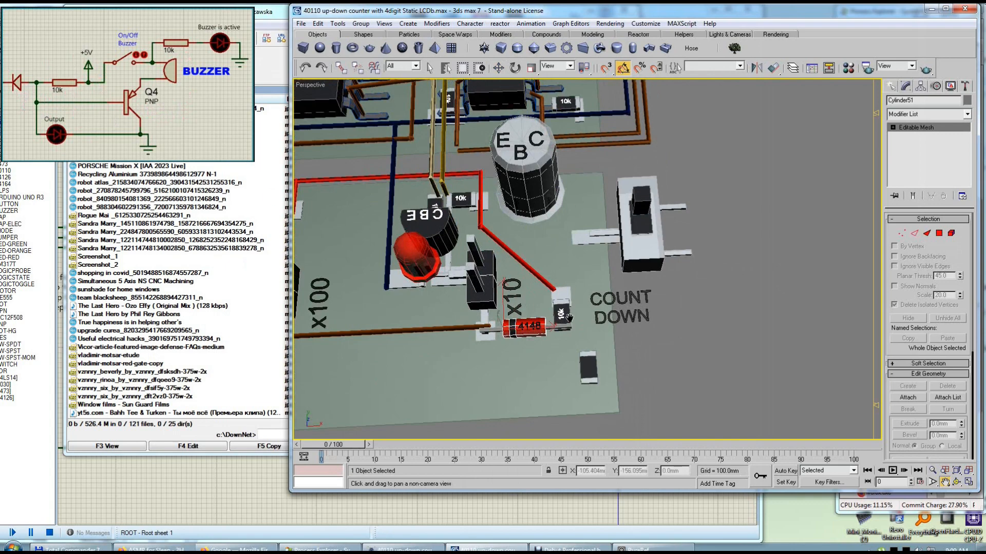
key(w)
click(561, 315)
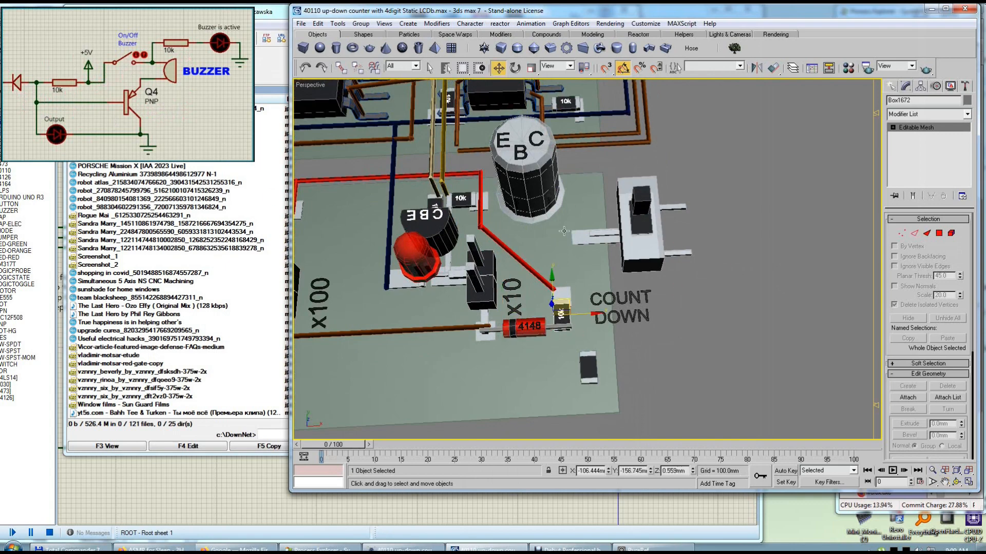
click(527, 189)
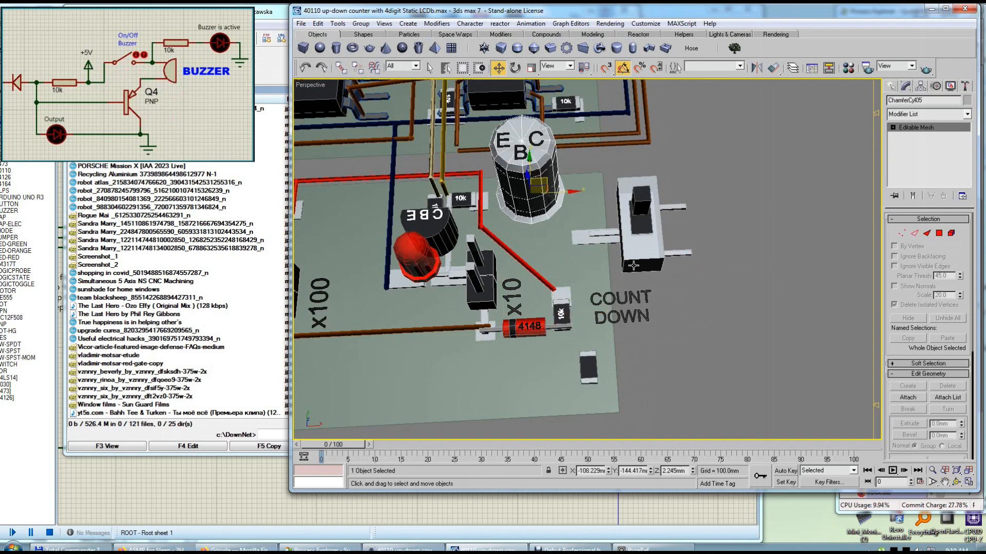
Step: Draw a 10-sided cylinder about 5 mm in radius and 6.2 mm high in the empty space beside the slide switch
click(670, 314)
middle_drag(671, 308, 556, 297)
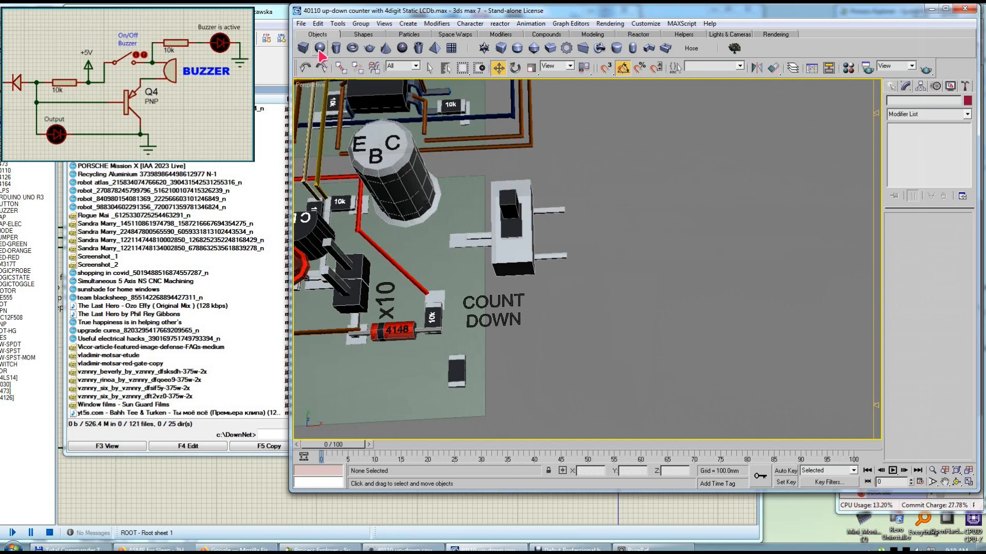
click(336, 49)
drag(605, 286, 637, 324)
click(636, 264)
drag(965, 299, 965, 297)
drag(964, 333, 965, 332)
click(965, 329)
Step: Change the new cylinder's colour to dark blue
key(ctrl+p)
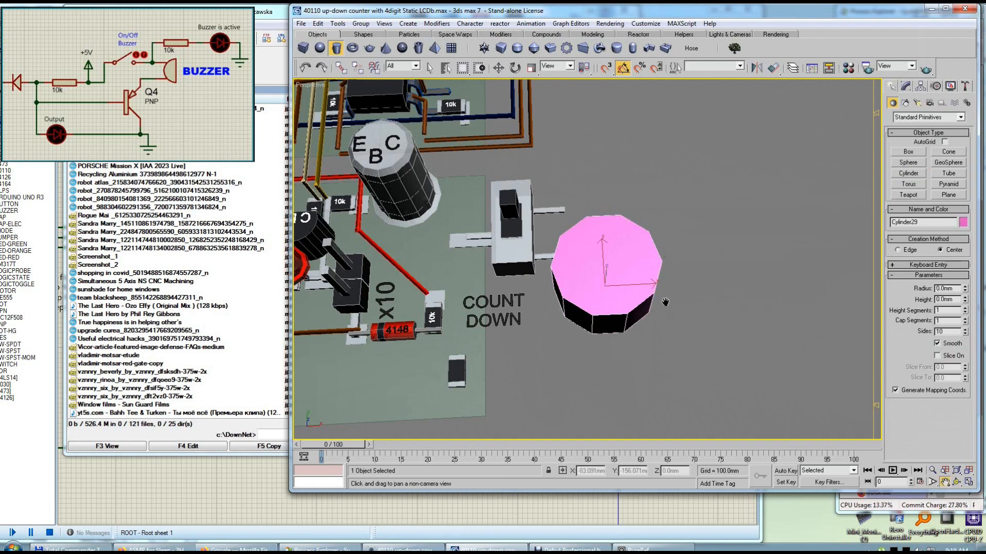
drag(665, 301, 582, 320)
key(w)
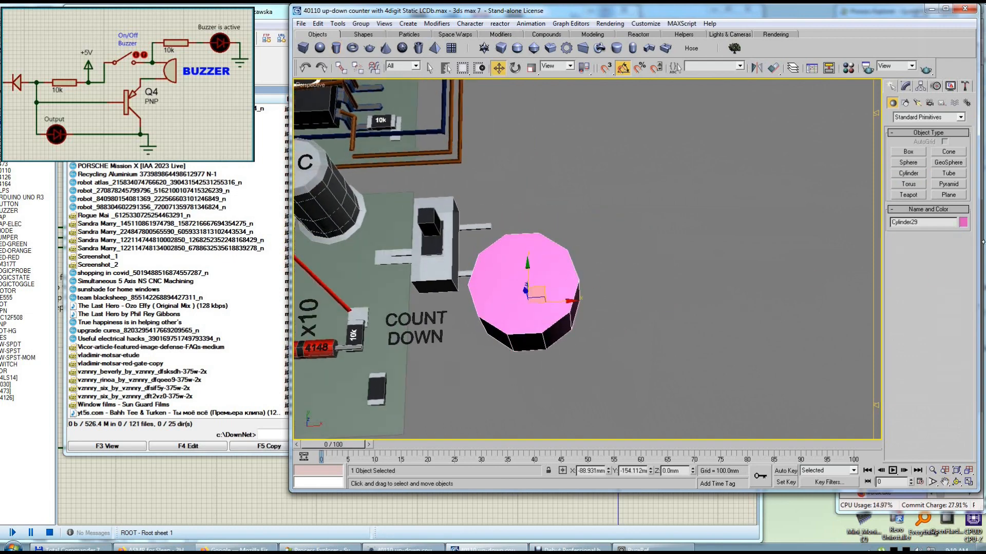
click(963, 222)
double_click(664, 275)
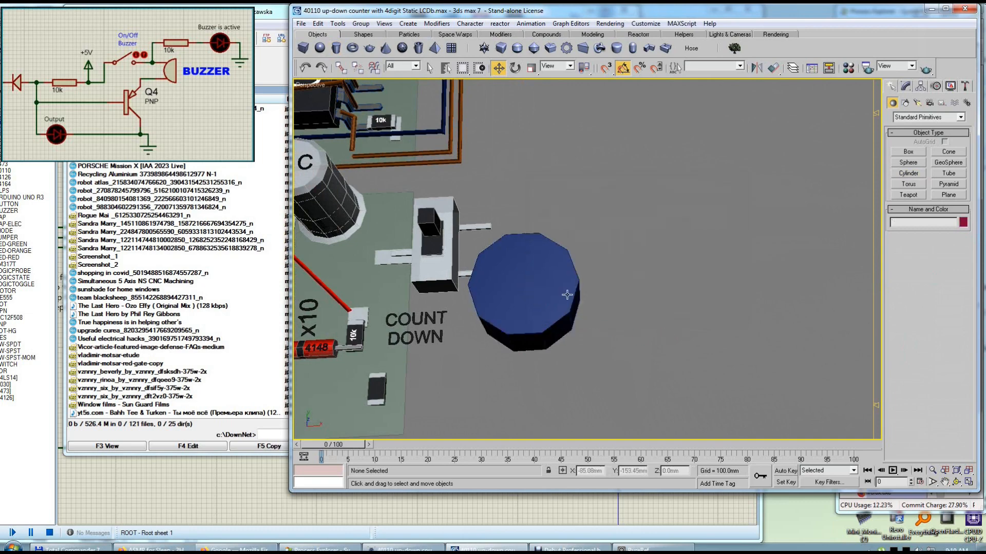
Step: Set the blue cylinder's radius to 6 mm and height to 9 mm, and raise it to about Z 4.4 mm
click(906, 88)
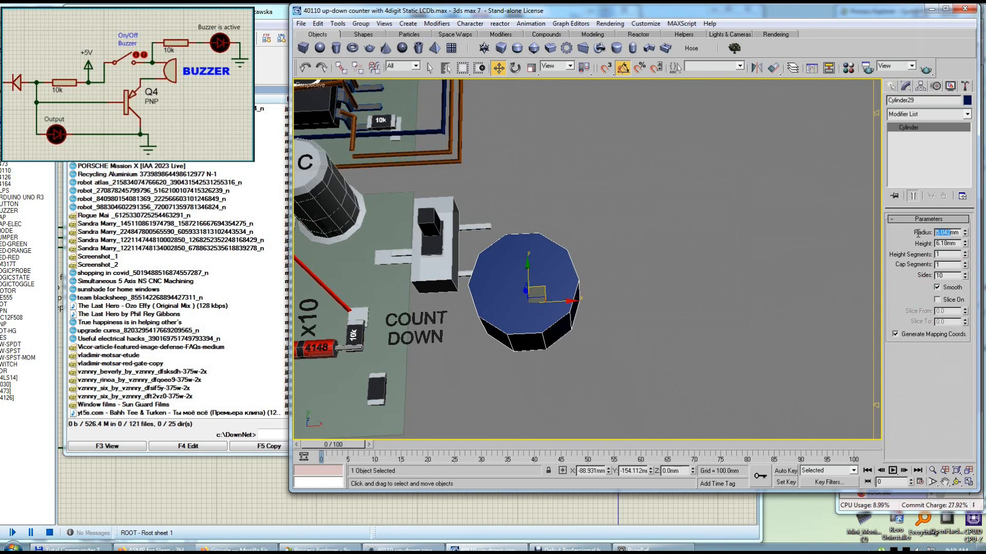
key(Return)
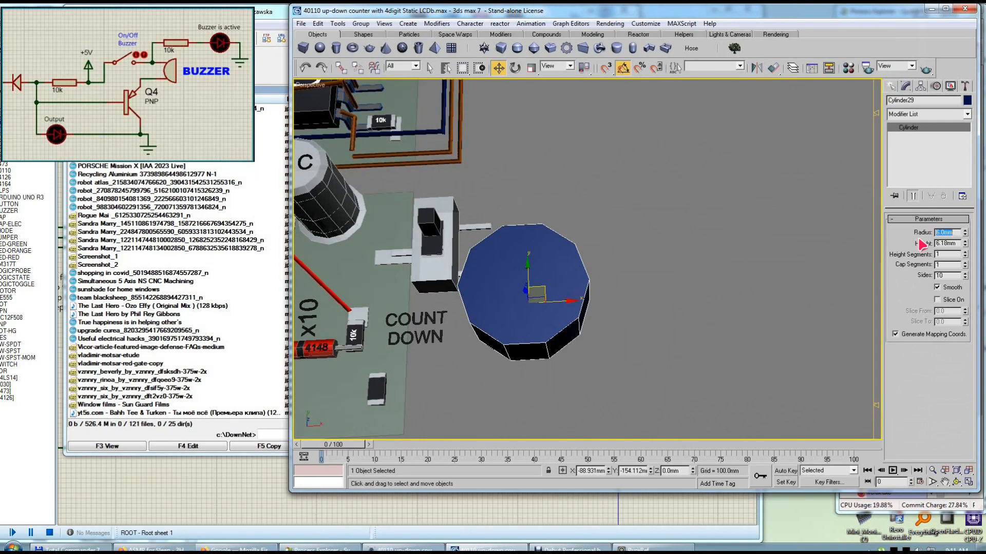
key(Return)
mouse_move(568, 297)
alt+middle_down()
mouse_move(585, 298)
mouse_move(574, 267)
mouse_move(574, 287)
alt+middle_up()
drag(557, 275, 559, 239)
alt+middle_drag(570, 257, 591, 264)
Step: Copy a thin lead from under the metal-can EBC transistor and place the copy beside the blue cylinder
click(366, 261)
shift+drag(371, 236, 651, 208)
click(602, 294)
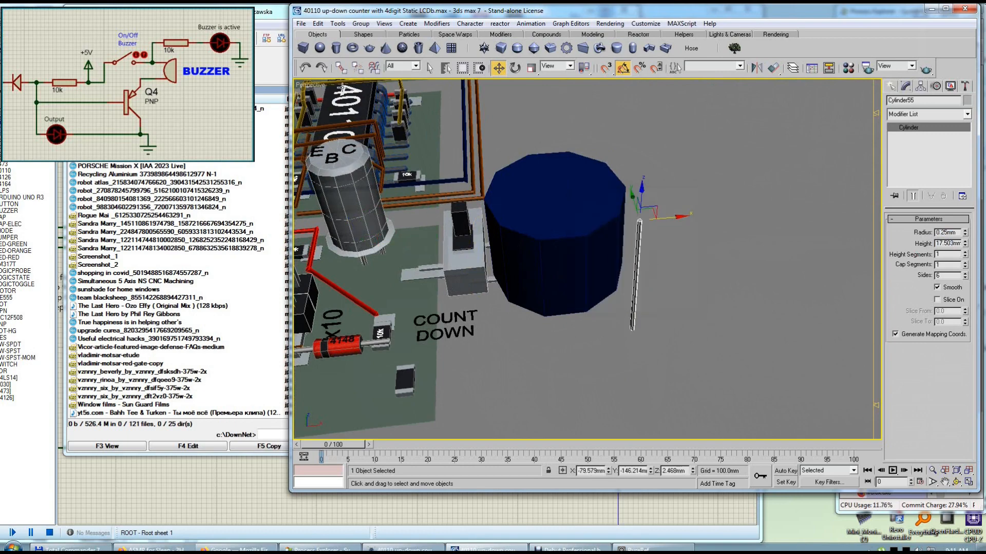
Step: Move the copied lead underneath the blue cylinder so that its upper end meets the cylinder's bottom face
alt+middle_drag(519, 211, 685, 237)
drag(685, 236, 529, 237)
mouse_move(530, 237)
alt+middle_down()
mouse_move(539, 228)
mouse_move(530, 242)
alt+middle_up()
scroll(530, 233, up, 2)
drag(518, 242, 517, 215)
alt+middle_drag(532, 232, 625, 289)
drag(479, 161, 481, 121)
alt+middle_drag(487, 205, 492, 156)
drag(496, 150, 495, 158)
drag(503, 194, 445, 188)
Step: Align the lead's centre with the blue cylinder's centre in X without aligning Z, and shift the lead off-centre along Y
click(774, 67)
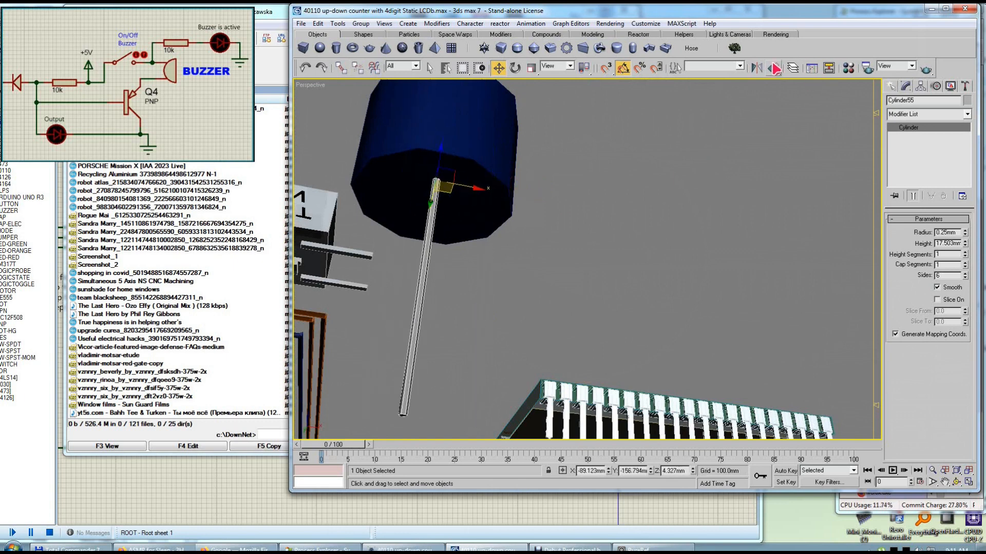
click(495, 170)
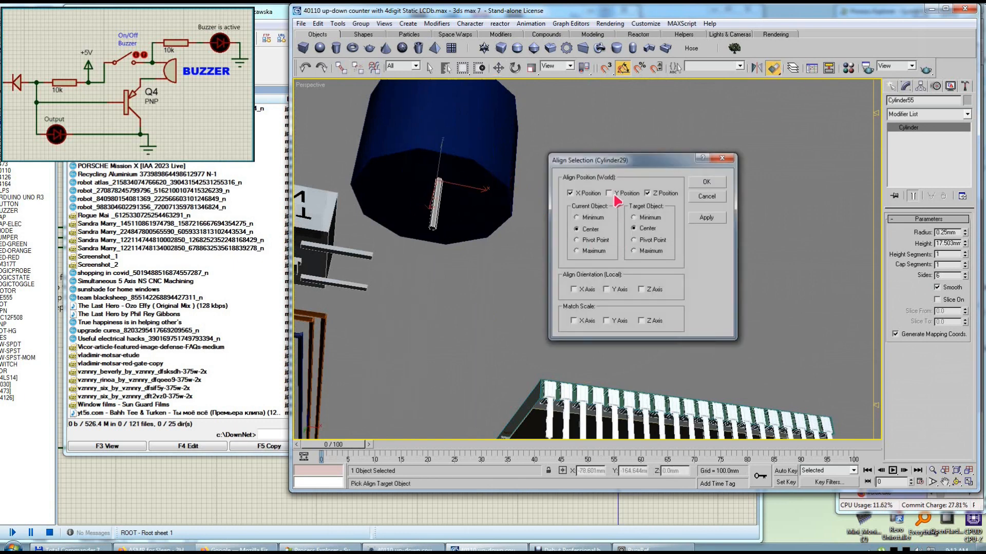
click(647, 194)
click(707, 181)
drag(436, 218, 446, 184)
Step: Set the lead's radius to 0.3 mm and its height to 6 mm
key(ctrl+r)
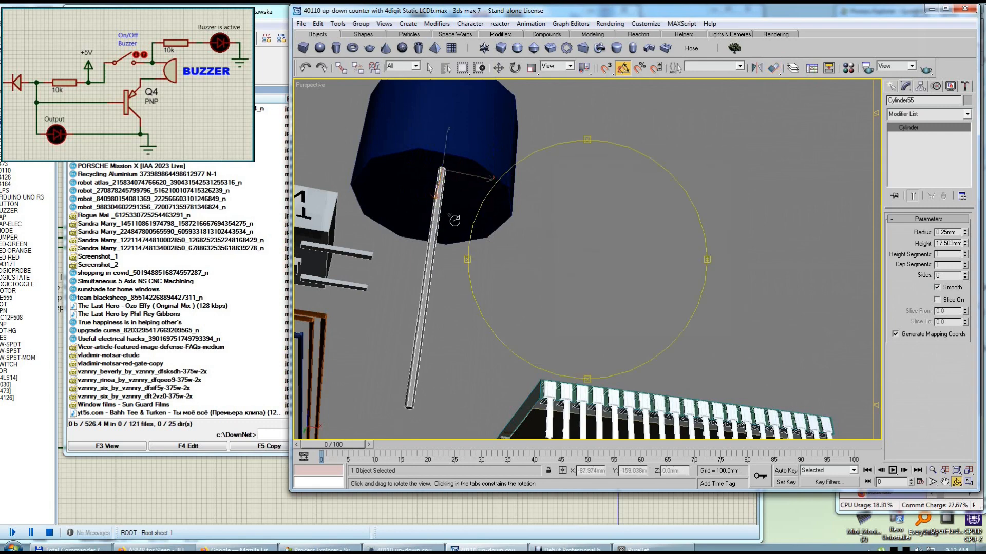
drag(490, 218, 578, 221)
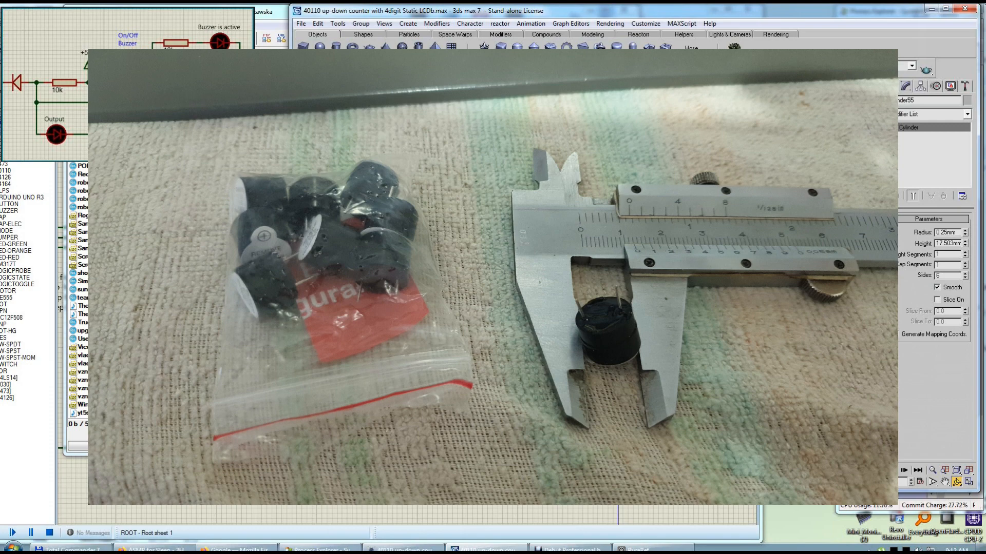
key(w)
text(3)
key(Return)
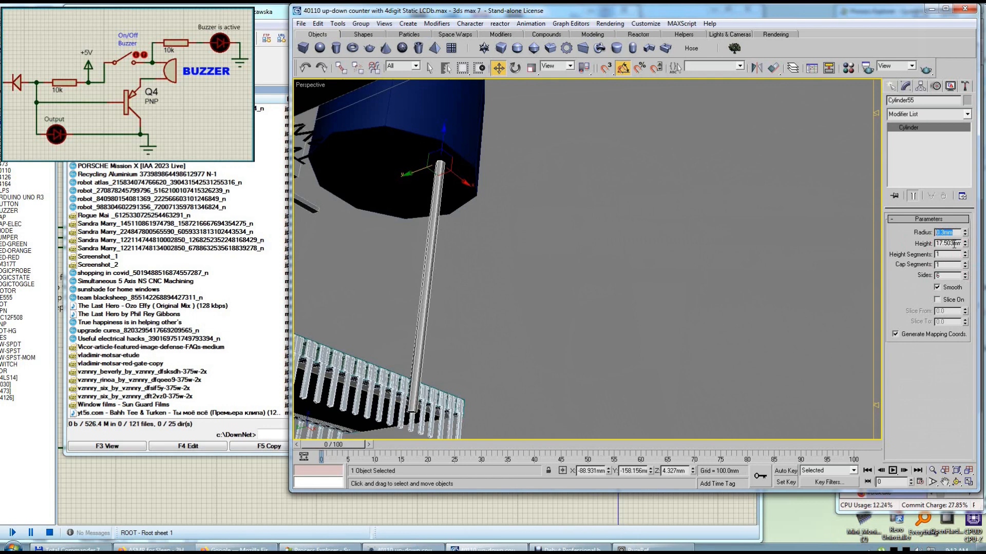
text(6)
key(Return)
Step: Copy the lead to the opposite side of the cylinder's bottom face as the second pin
click(487, 209)
middle_drag(466, 194, 535, 227)
click(535, 227)
shift+drag(511, 208, 417, 237)
click(601, 294)
Step: Examine the blue cylinder from above against the neighbouring transistors, selecting each body for comparison
mouse_move(522, 256)
alt+middle_down()
mouse_move(611, 280)
mouse_move(608, 308)
mouse_move(598, 297)
mouse_move(585, 311)
alt+middle_up()
alt+middle_drag(541, 285, 537, 226)
middle_drag(537, 226, 486, 296)
click(548, 244)
alt+middle_drag(549, 244, 567, 283)
key(w)
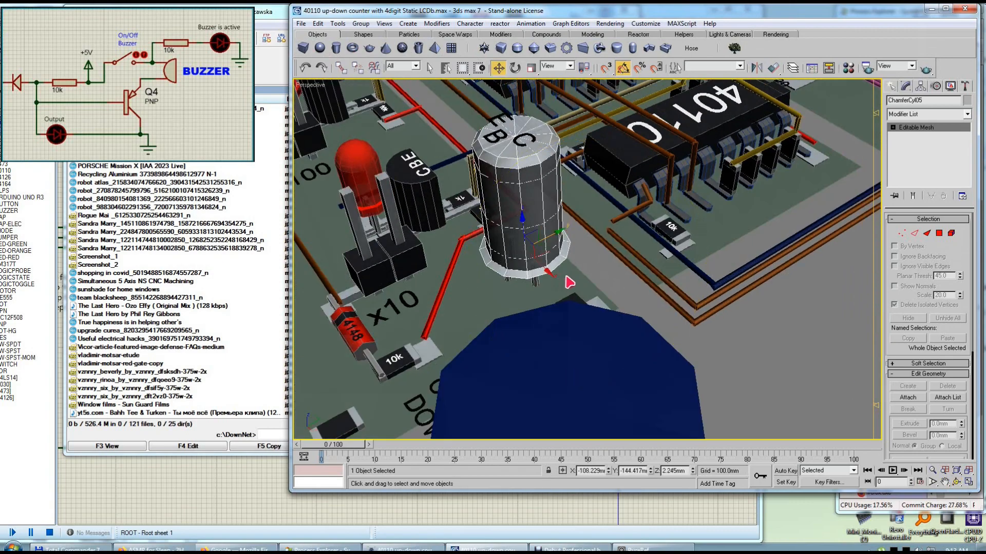
middle_drag(607, 335, 590, 279)
scroll(565, 276, down, 3)
click(528, 214)
mouse_move(528, 215)
alt+middle_down()
mouse_move(683, 218)
mouse_move(522, 211)
alt+middle_up()
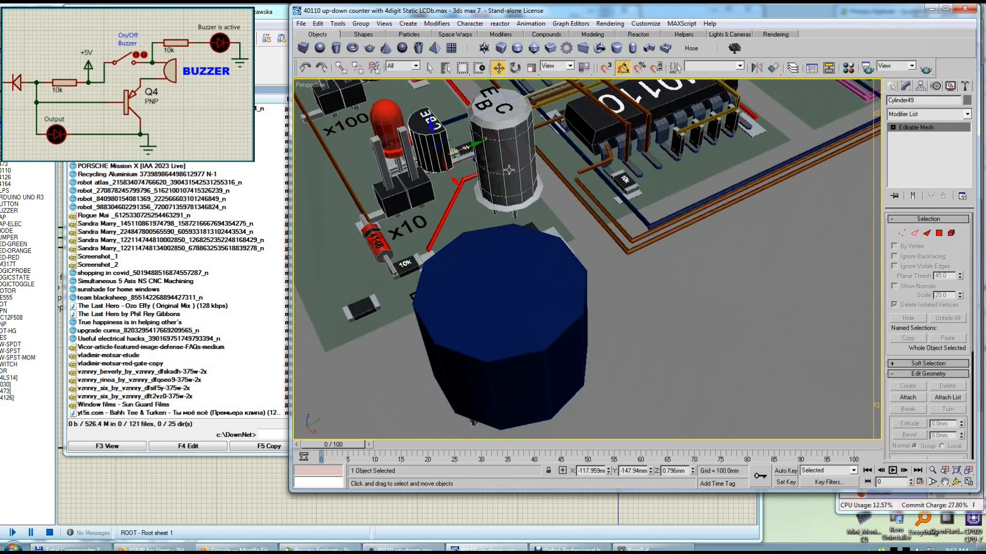
click(520, 176)
click(560, 317)
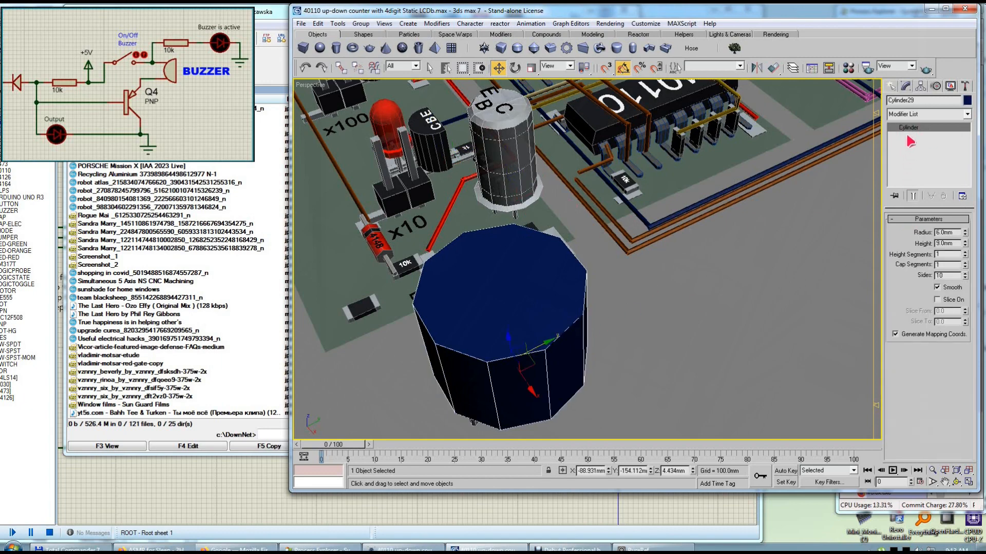
Step: Select both pins and link them to the blue cylinder as their parent
alt+middle_drag(551, 316, 584, 363)
middle_drag(584, 363, 570, 298)
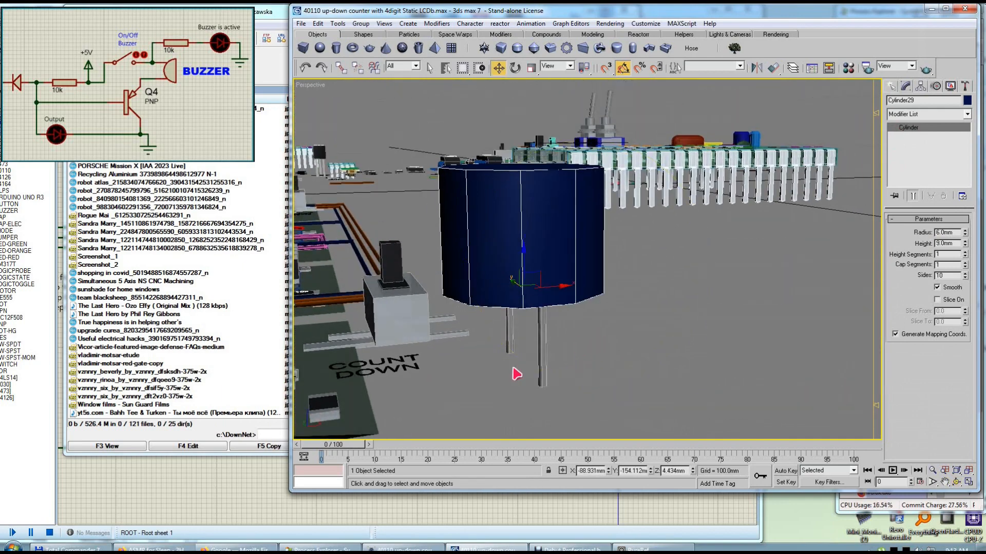
drag(514, 369, 557, 341)
click(340, 67)
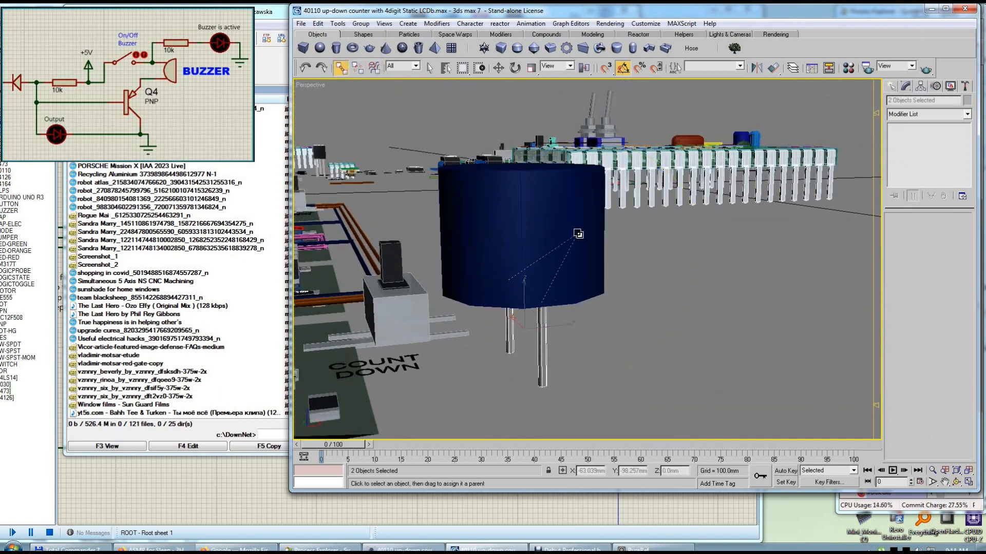
key(w)
click(572, 288)
Step: Move the blue cylinder with its linked pins to the component library area, beside the EDC190 display
drag(572, 288, 673, 280)
alt+middle_drag(637, 246, 596, 315)
scroll(600, 301, down, 3)
scroll(561, 310, down, 2)
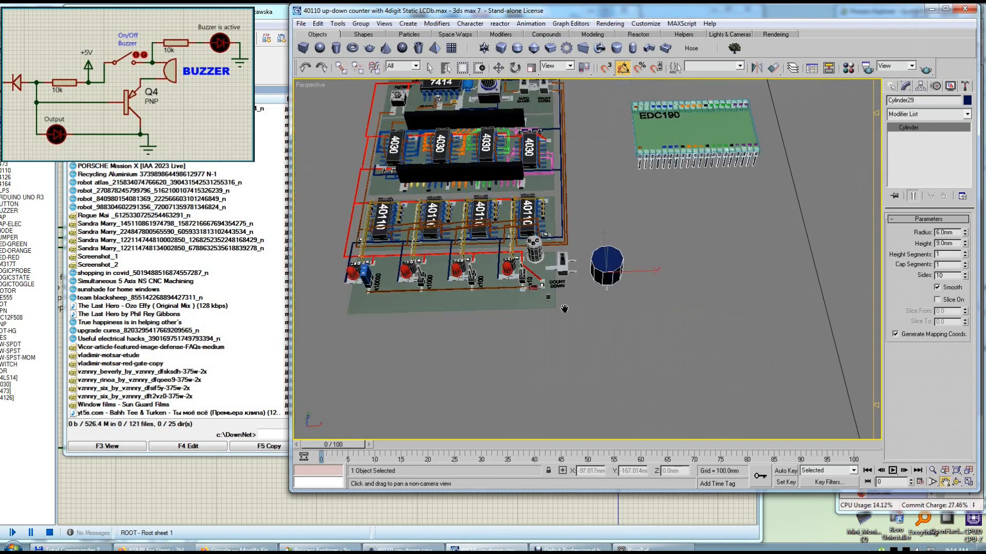
scroll(570, 306, down, 3)
scroll(606, 288, up, 5)
alt+middle_drag(611, 260, 450, 418)
scroll(513, 333, down, 5)
drag(495, 392, 662, 92)
middle_drag(664, 131, 651, 354)
alt+middle_drag(583, 244, 641, 264)
key(w)
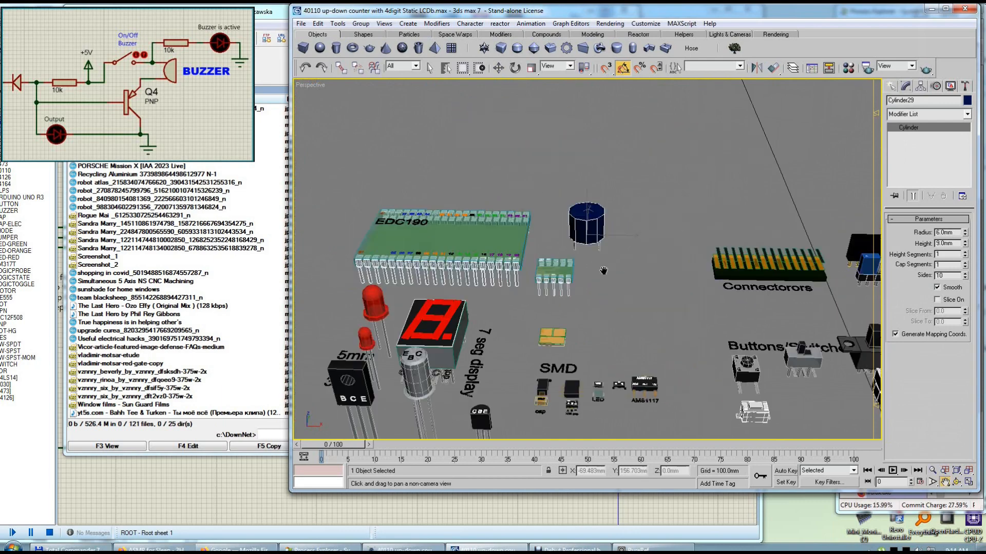
alt+middle_drag(602, 272, 600, 290)
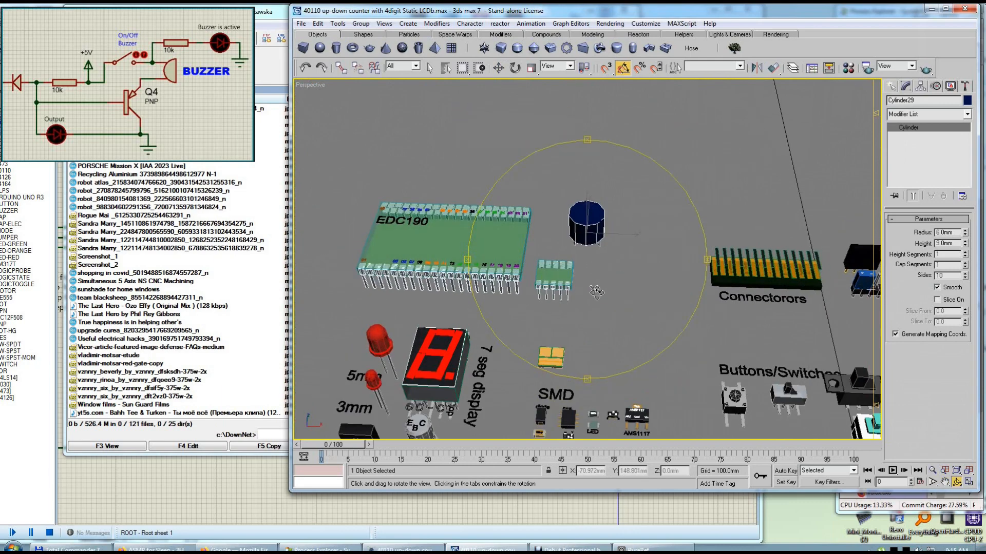
click(483, 371)
shift+drag(492, 371, 603, 279)
click(660, 291)
Step: Copy the "Connectorors" label to just below the blue cylinder and change the copy's text to "Buzzer"
click(744, 298)
shift+drag(778, 298, 616, 252)
click(608, 297)
click(912, 136)
drag(925, 314, 823, 319)
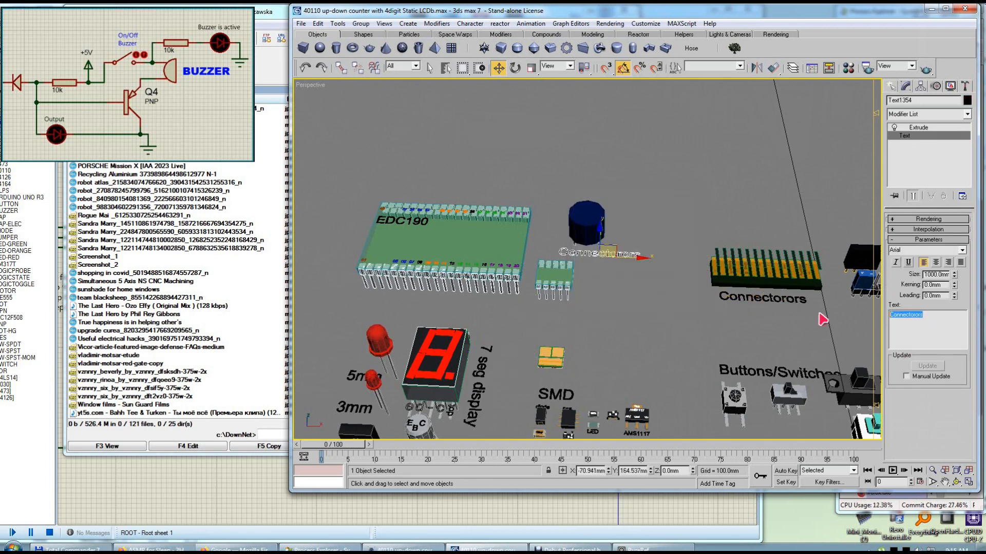
text(Buzzer)
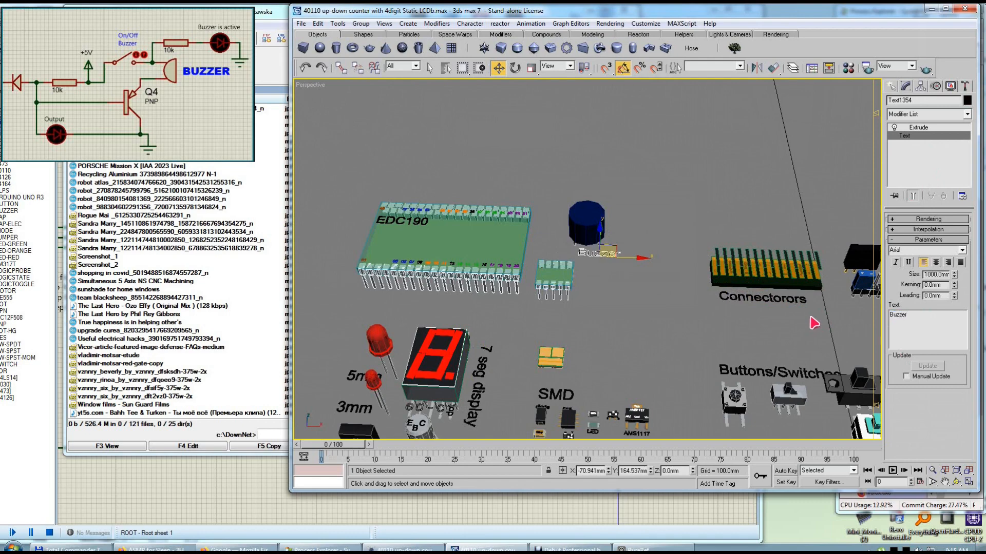
click(919, 127)
Step: Position the "Buzzer" label just below the blue cylinder and shift the cylinder and label together slightly
scroll(602, 248, up, 5)
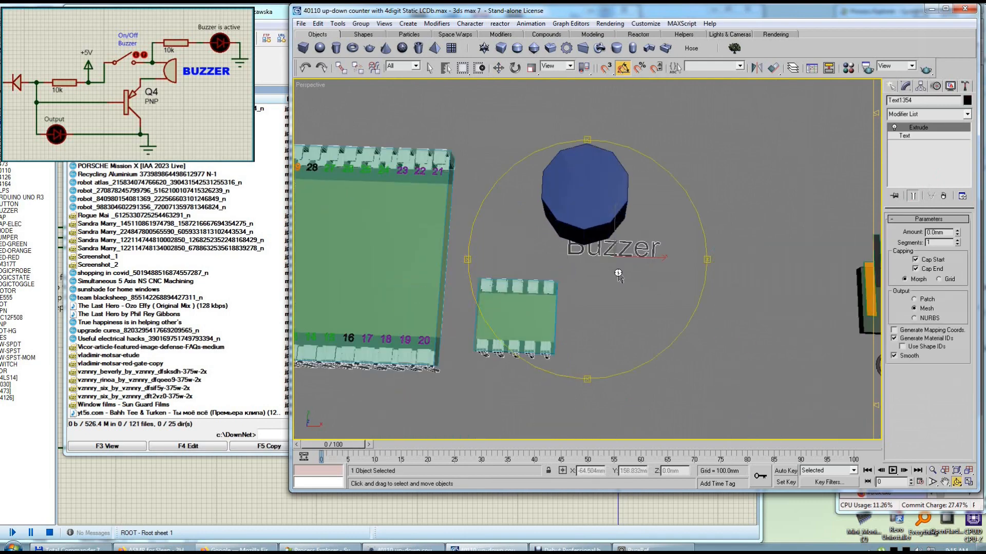
drag(602, 248, 595, 252)
scroll(640, 280, down, 3)
drag(652, 193, 575, 258)
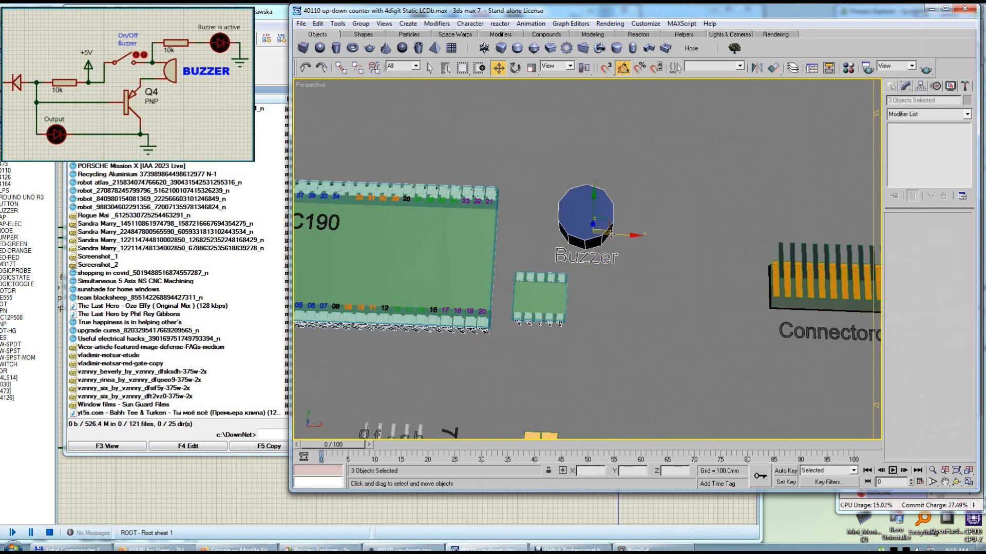
drag(609, 221, 625, 207)
click(639, 278)
click(615, 247)
Step: Copy the white AMS1117 text from the SMD regulator and place the copy next to the buzzer
scroll(635, 296, down, 3)
middle_drag(636, 298, 582, 228)
click(564, 347)
click(532, 140)
click(536, 136)
shift+drag(553, 129, 556, 129)
click(606, 296)
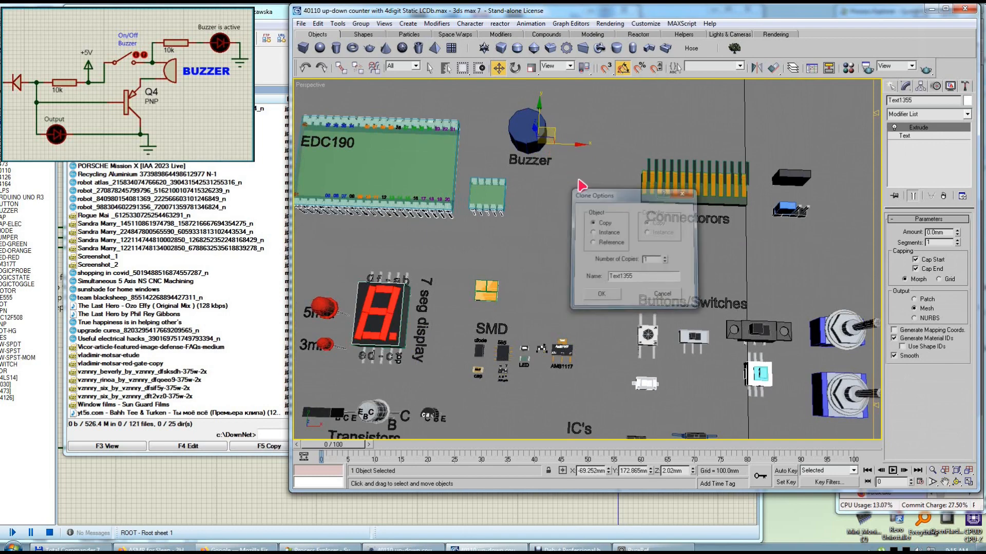
Step: Align the copied AMS1117 text's centre in Z with the buzzer cylinder's maximum
middle_drag(568, 172, 578, 203)
scroll(578, 204, up, 3)
click(773, 67)
click(510, 132)
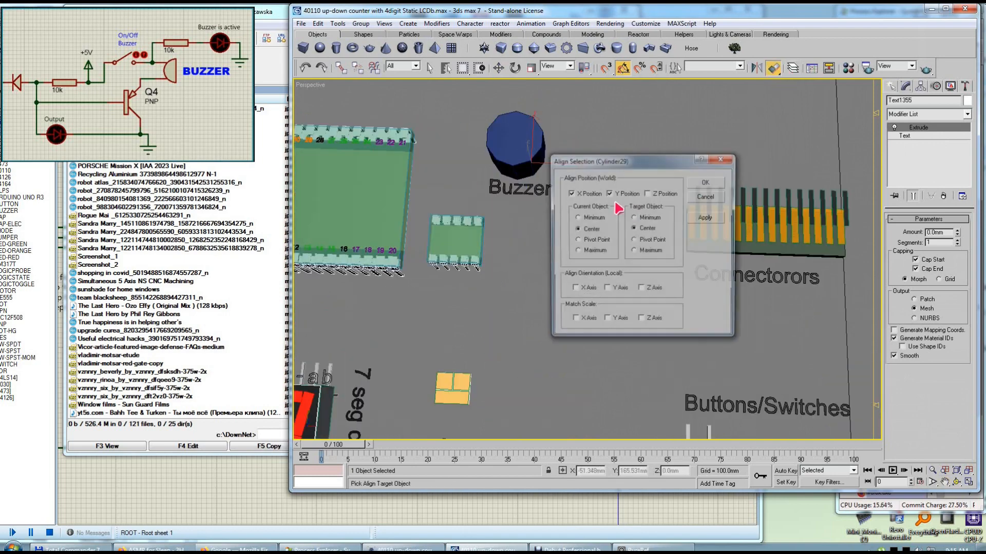
click(651, 193)
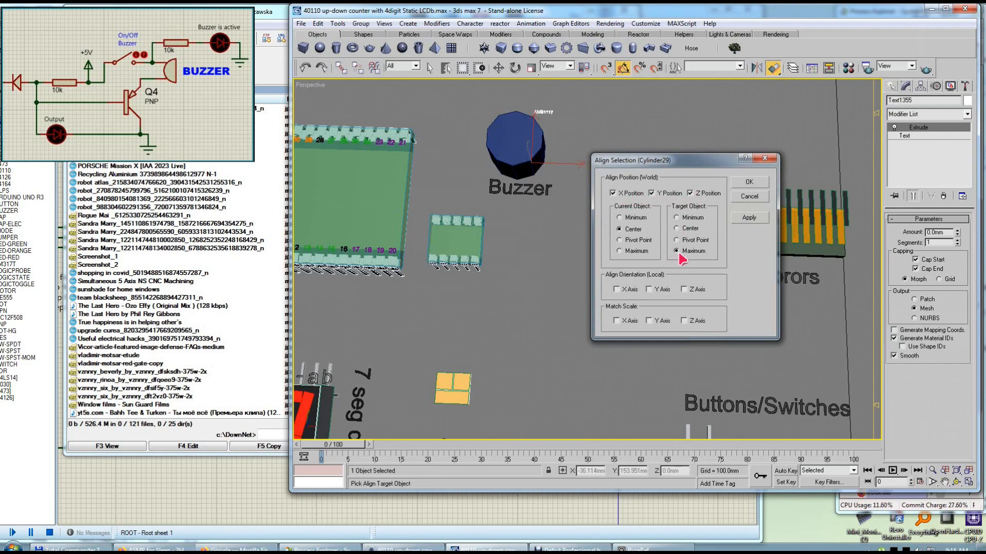
click(750, 183)
scroll(554, 167, up, 4)
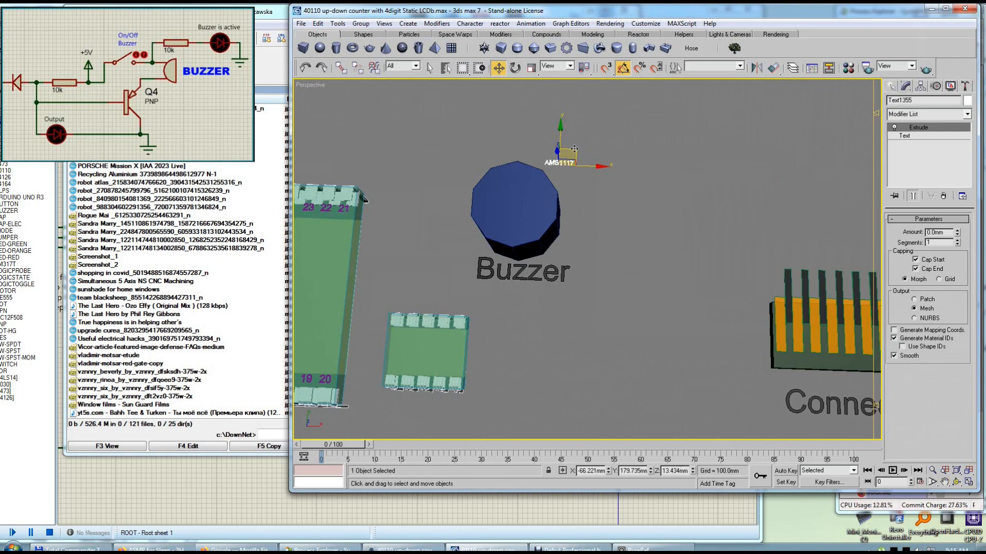
Step: Move the copied AMS1117 text onto the middle of the buzzer's top face
drag(554, 167, 605, 254)
key(ctrl+r)
key(z)
middle_drag(605, 254, 577, 236)
drag(621, 241, 613, 177)
key(r)
key(w)
Step: Change the text on the buzzer's top face to "5V"
click(914, 136)
drag(930, 332, 801, 317)
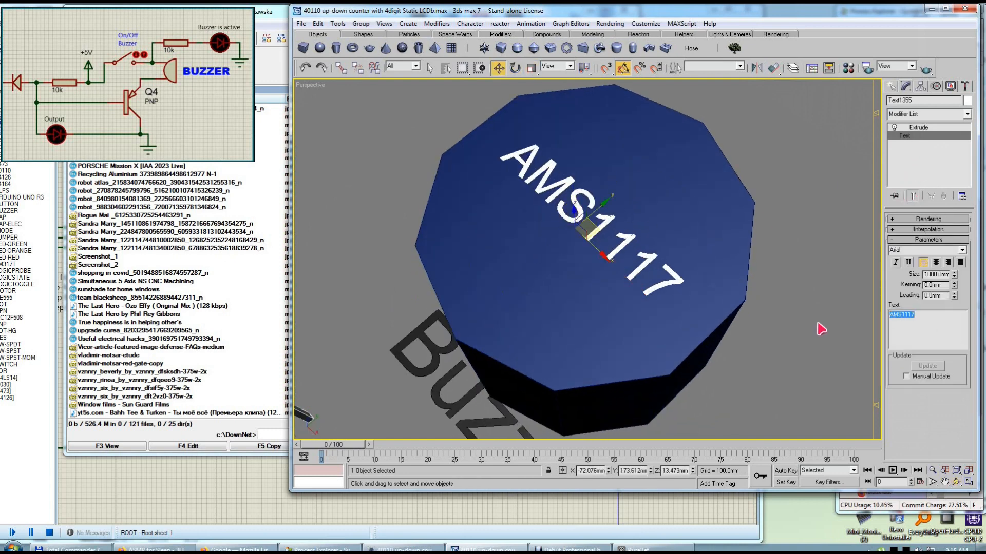
text(5V)
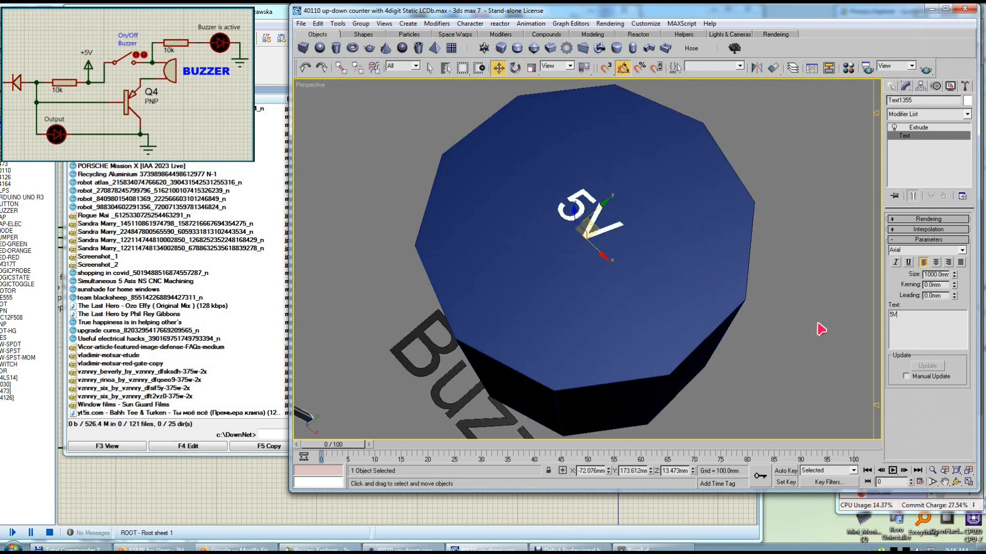
key(Return)
text(e)
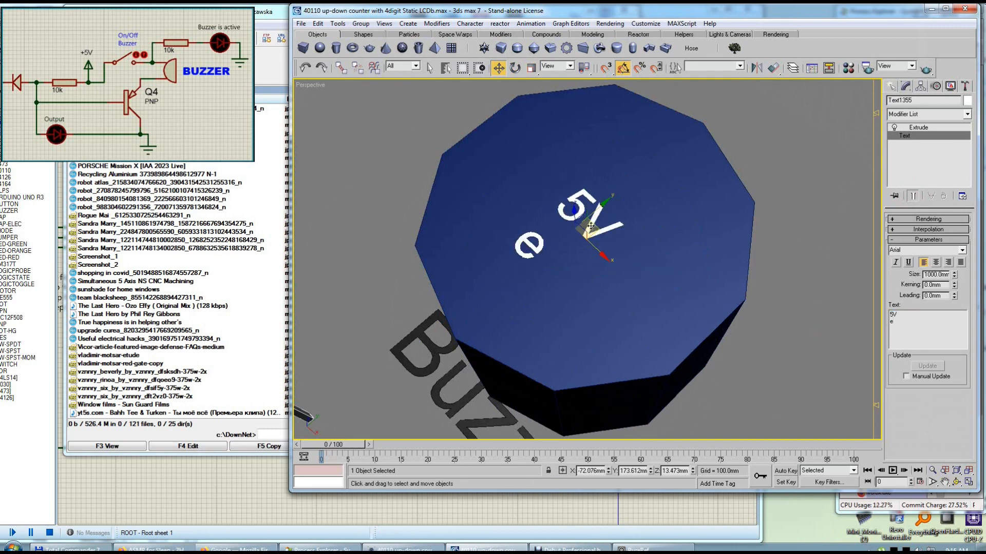
key(BackSpace)
key(BackSpace)
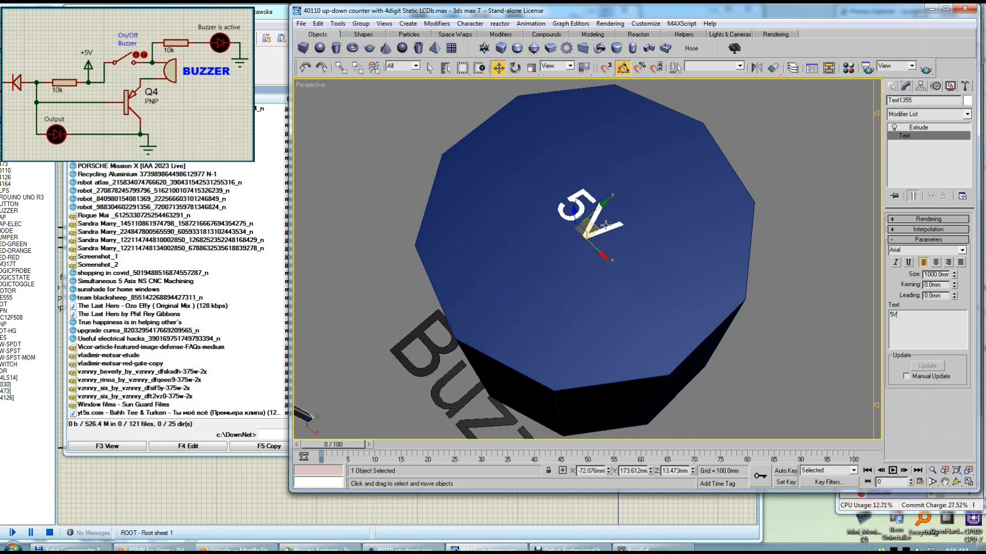
Step: Scale up the 5V text and reposition it on the buzzer's top face
click(919, 128)
key(r)
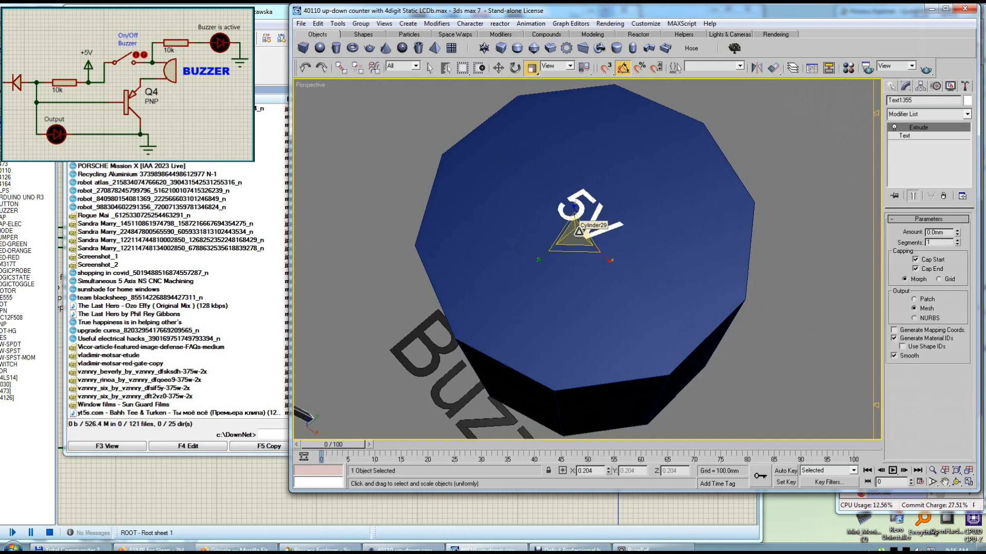
click(912, 136)
click(913, 127)
drag(584, 238, 542, 257)
key(w)
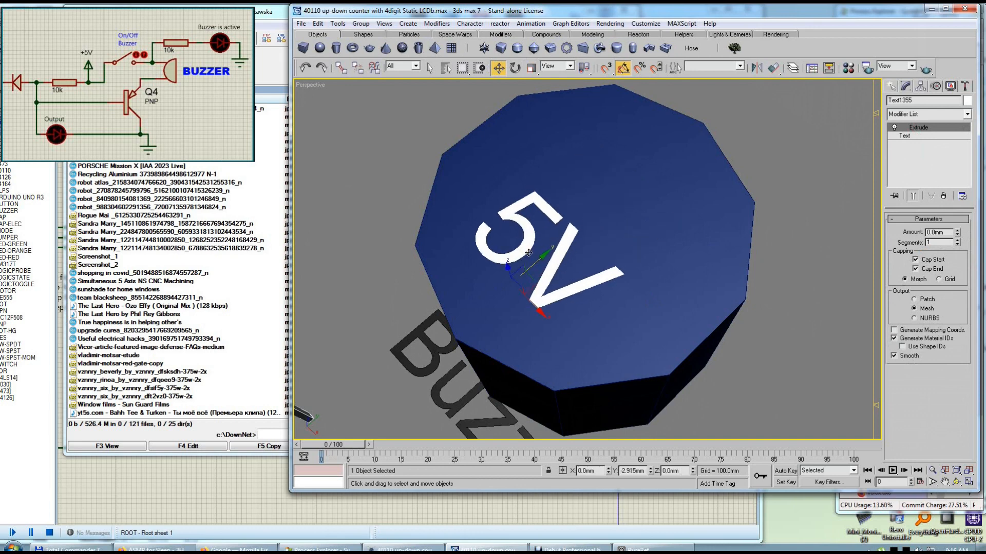
click(455, 368)
Step: Recolour the buzzer cylinder dark grey and then black
click(678, 215)
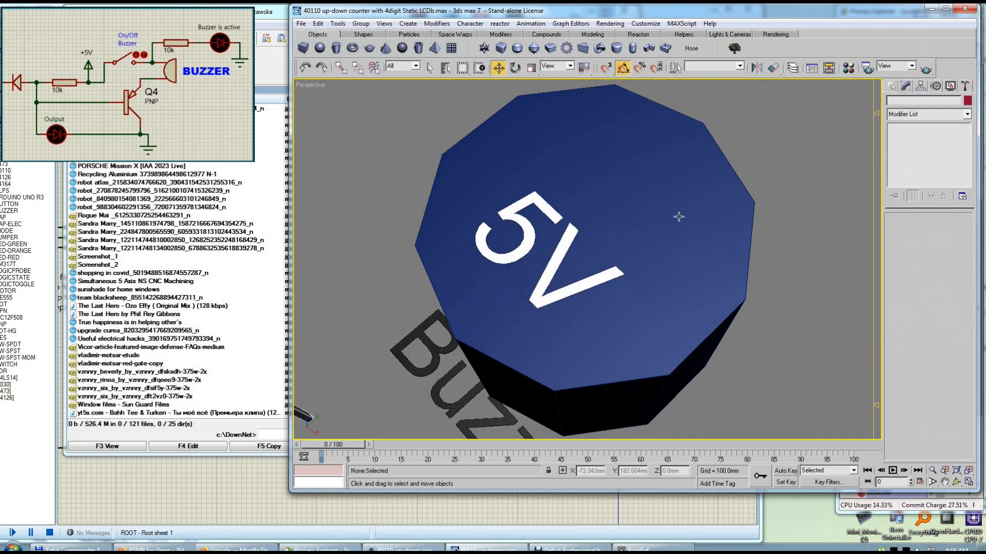
click(967, 100)
drag(629, 180, 767, 182)
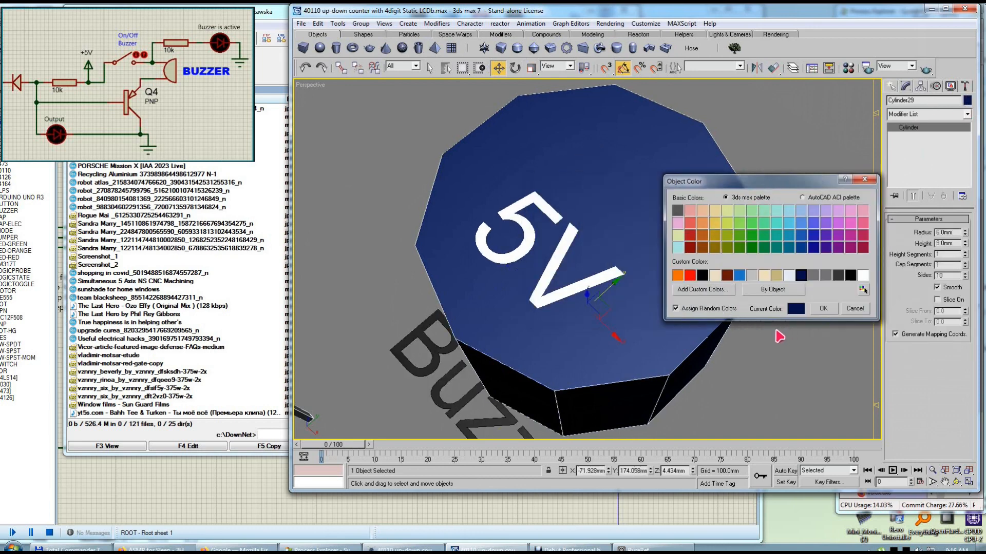
click(824, 309)
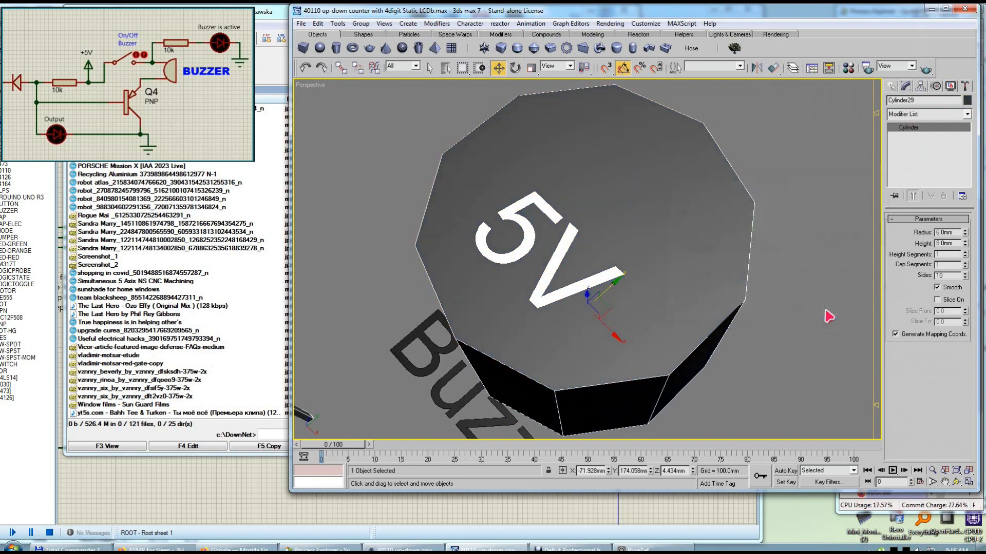
click(968, 100)
click(706, 271)
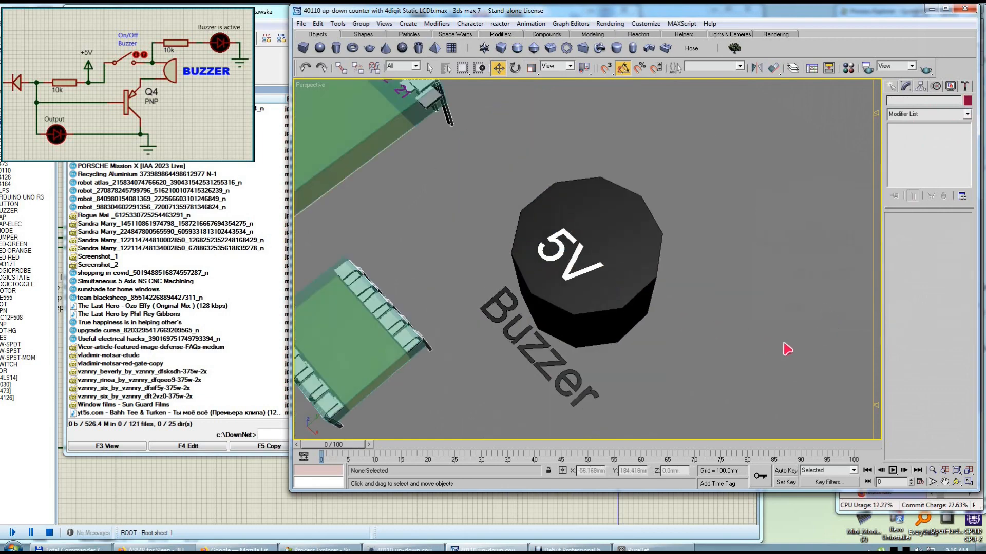
Step: Try to undo the buzzer cylinder's recolouring
scroll(615, 317, up, 3)
drag(614, 317, 603, 300)
scroll(636, 275, down, 5)
key(ctrl+z)
key(ctrl+z)
key(ctrl+z)
key(ctrl+z)
key(ctrl+z)
key(ctrl+z)
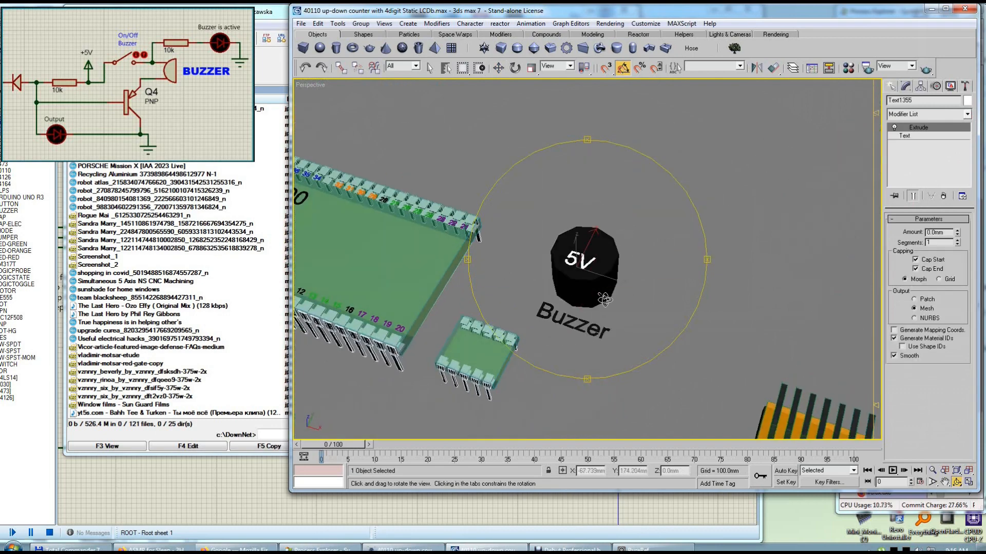
key(ctrl+z)
Step: Recolour the buzzer cylinder with the dark navy custom colour
right_click(634, 268)
click(611, 272)
click(967, 101)
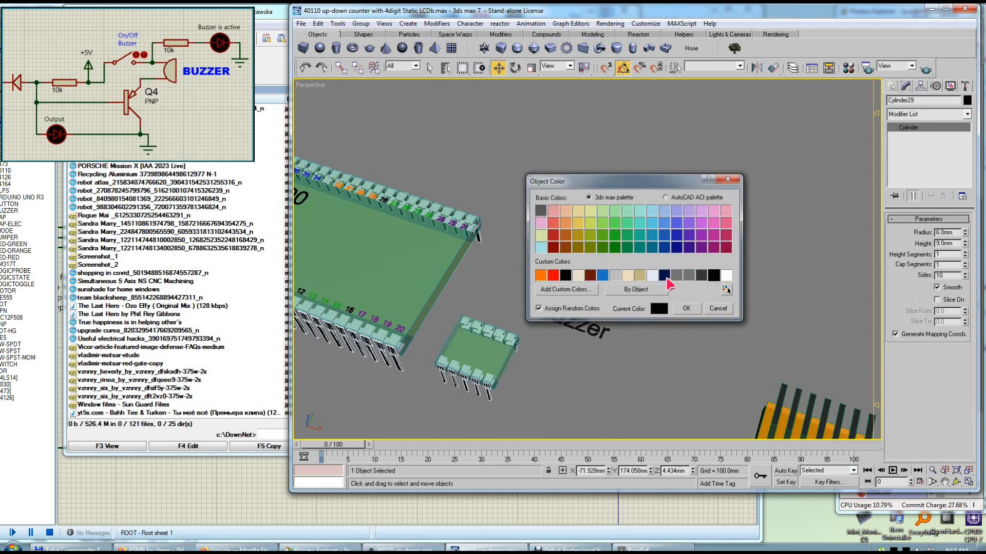
click(686, 308)
Step: Darken the navy custom colour to RGB 0, 10, 49 and apply it to the buzzer cylinder
drag(660, 182, 787, 158)
click(713, 267)
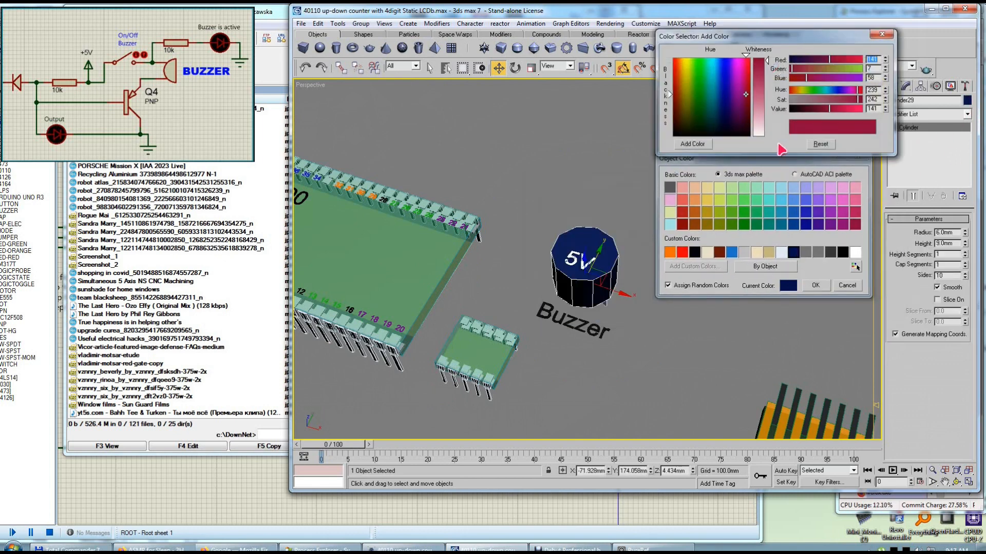
click(793, 253)
click(810, 109)
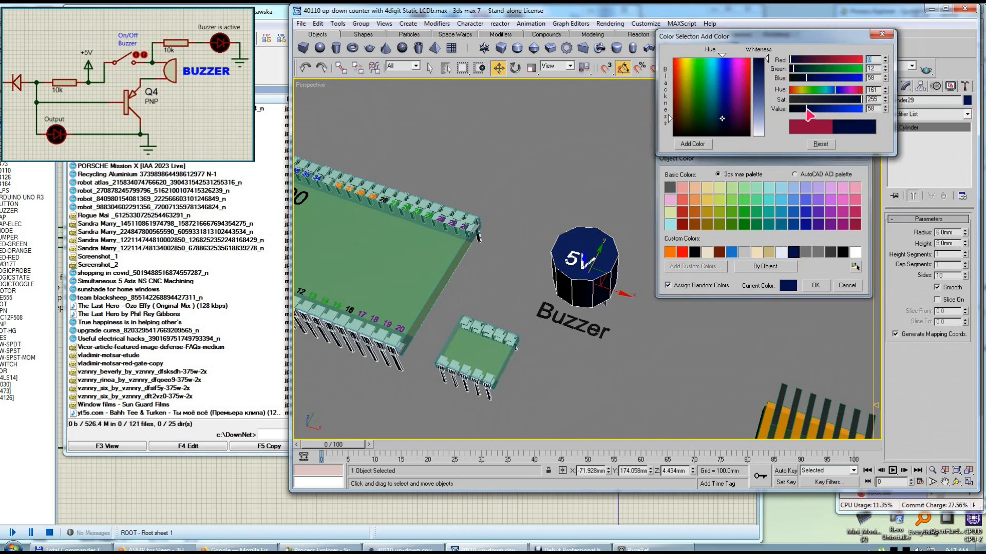
click(806, 254)
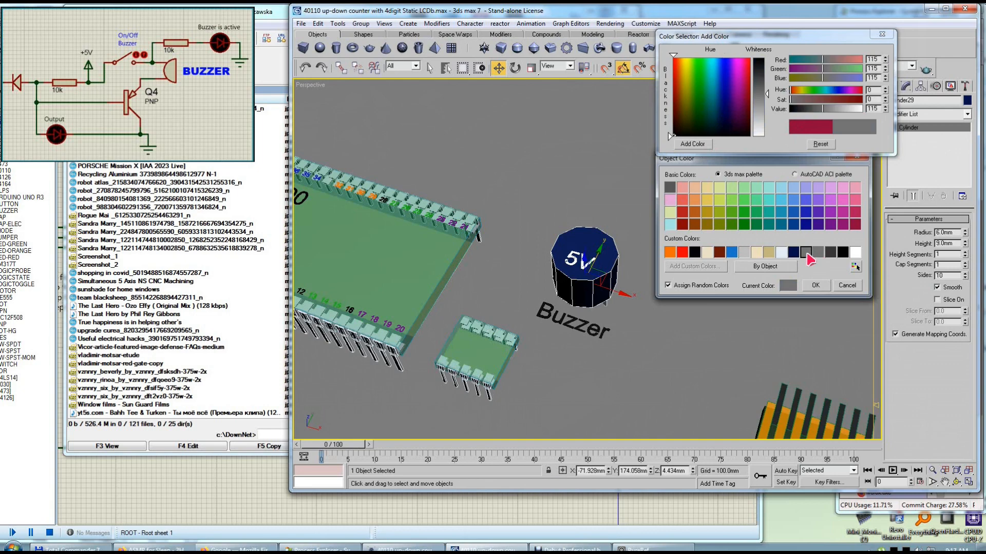
click(794, 253)
click(806, 253)
click(794, 253)
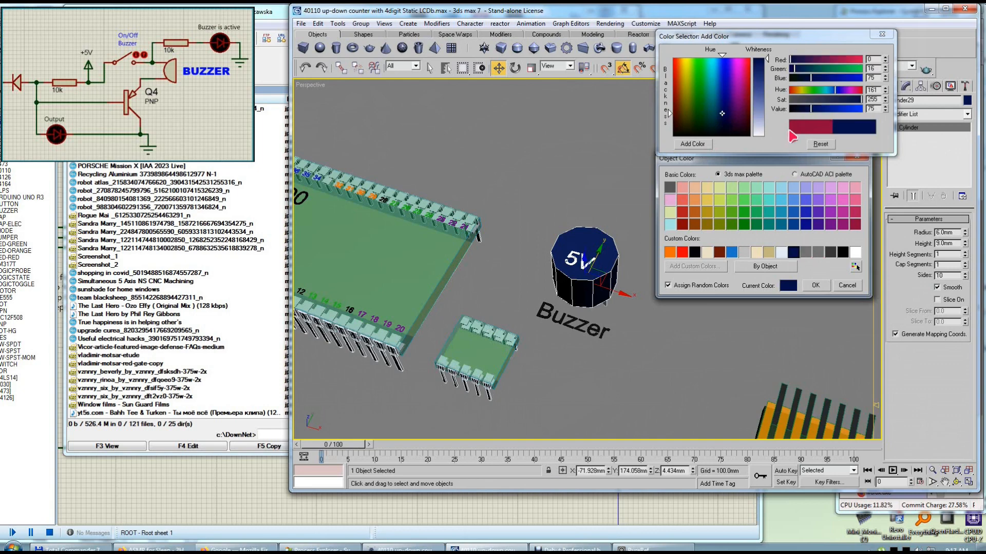
click(804, 110)
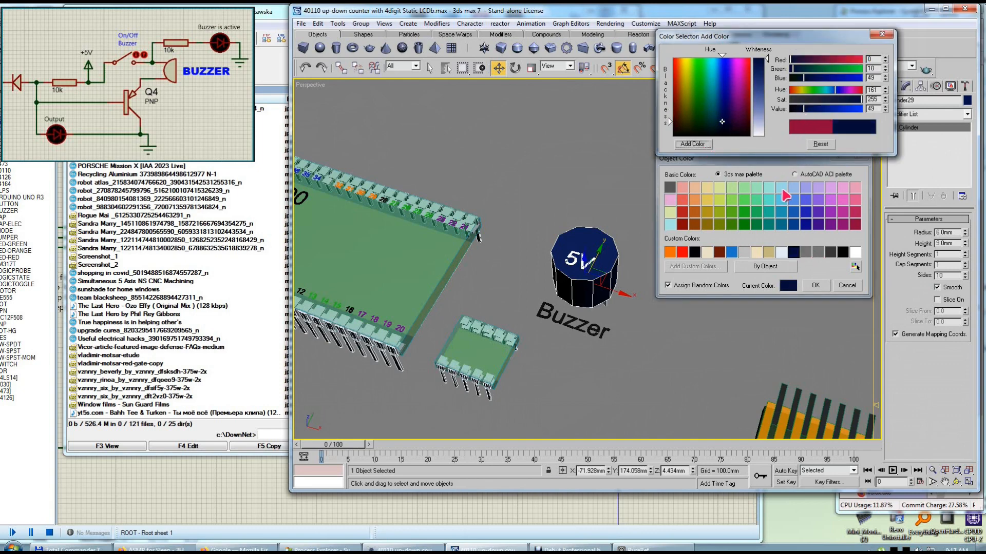
click(882, 34)
click(815, 288)
Step: Copy the 5V text on the buzzer's top face and place the copy just above the original
scroll(611, 277, up, 3)
mouse_move(597, 266)
alt+middle_down()
mouse_move(607, 273)
mouse_move(660, 190)
mouse_move(580, 247)
mouse_move(619, 285)
mouse_move(605, 269)
alt+middle_up()
scroll(615, 283, down, 3)
scroll(616, 284, up, 3)
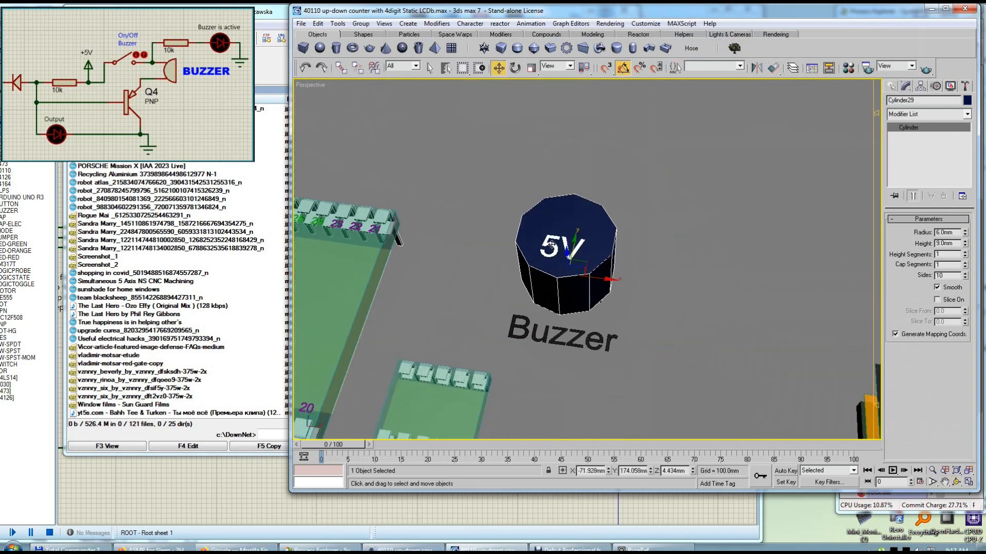
click(559, 259)
click(553, 245)
shift+drag(565, 234, 573, 202)
click(602, 295)
Step: Change the copied text on the buzzer's top face to "BUZZER"
click(914, 136)
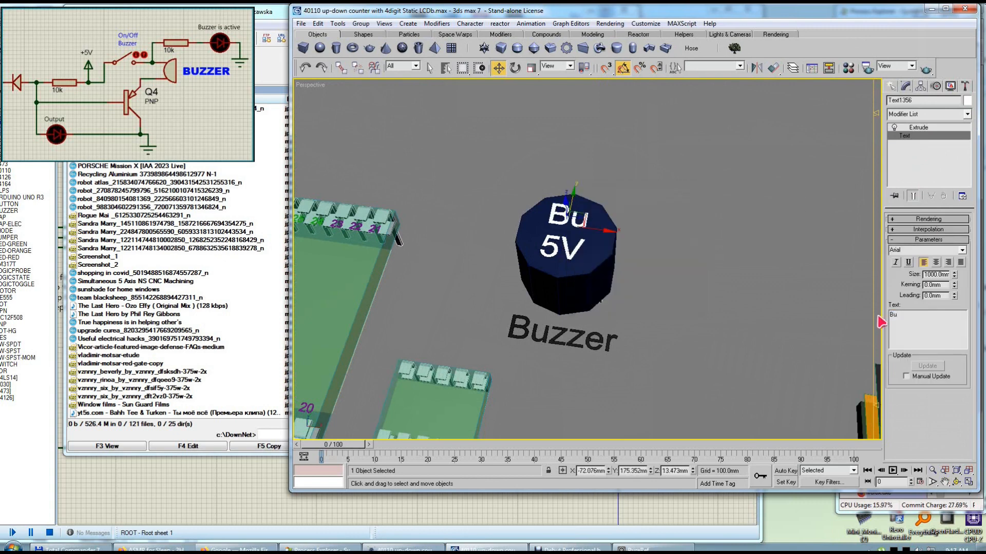
text(BUZZER)
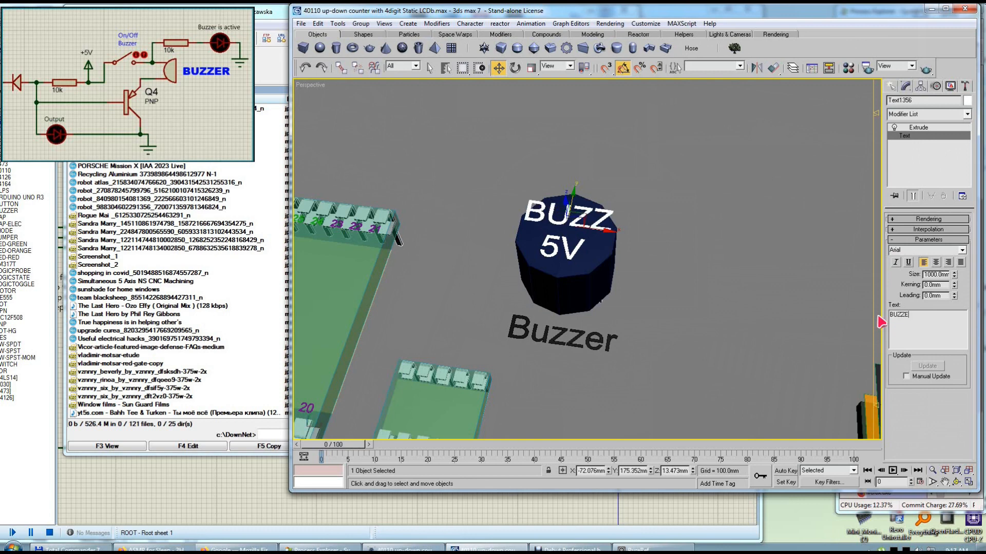
click(628, 222)
click(629, 222)
Step: Scale down the BUZZER text and move it toward the lower part of the buzzer's top face
key(e)
key(r)
drag(575, 221, 568, 281)
alt+middle_drag(596, 246, 555, 269)
scroll(554, 269, up, 3)
key(w)
drag(563, 213, 534, 258)
click(535, 258)
drag(564, 228, 572, 215)
key(ctrl+z)
click(553, 269)
drag(538, 249, 580, 188)
key(ctrl+z)
Step: Move the 5V text above the BUZZER text and adjust the spacing between both on the top face
click(551, 267)
drag(552, 267, 559, 211)
alt+middle_drag(560, 210, 569, 222)
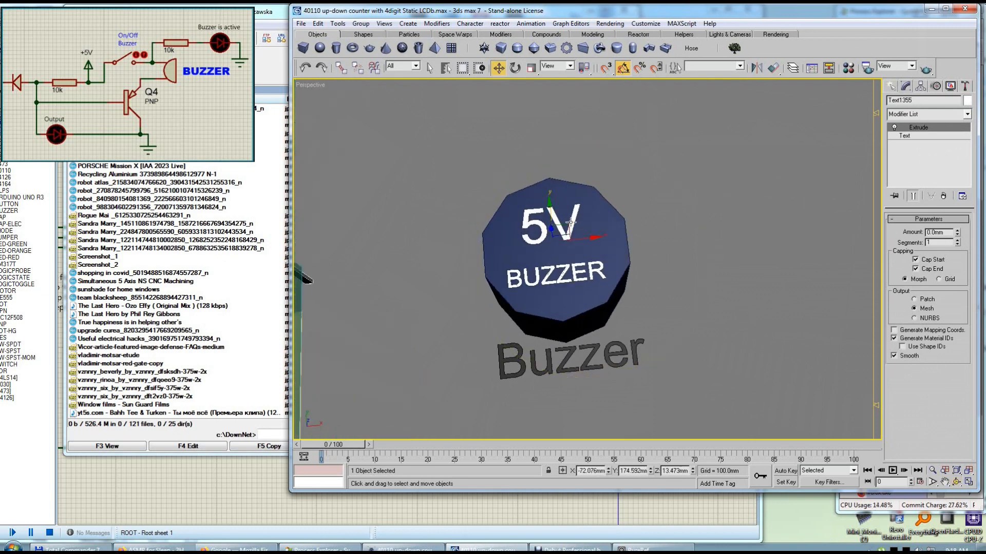
drag(549, 204, 549, 205)
drag(573, 273, 558, 245)
click(622, 347)
scroll(620, 343, down, 3)
alt+middle_drag(616, 329, 642, 268)
scroll(609, 272, down, 4)
key(w)
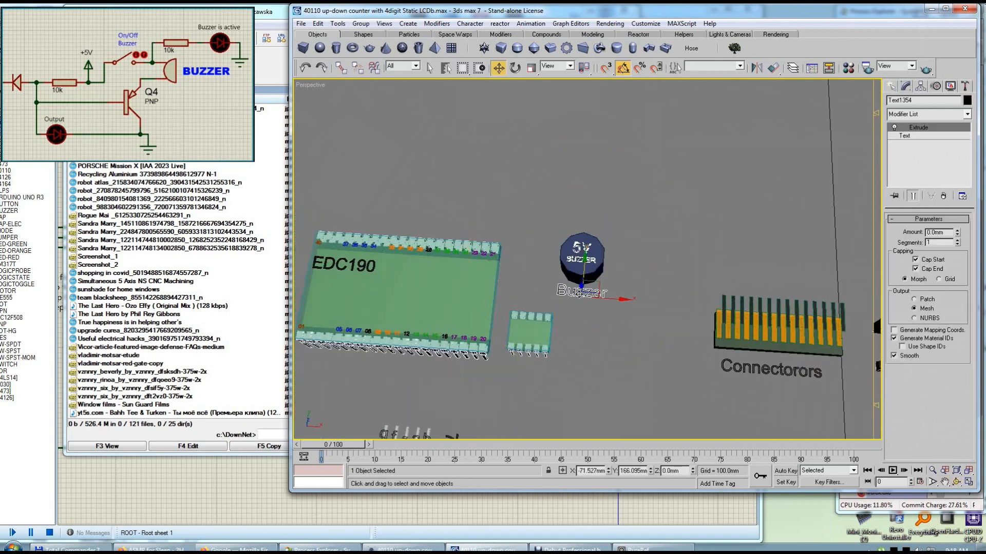
click(632, 252)
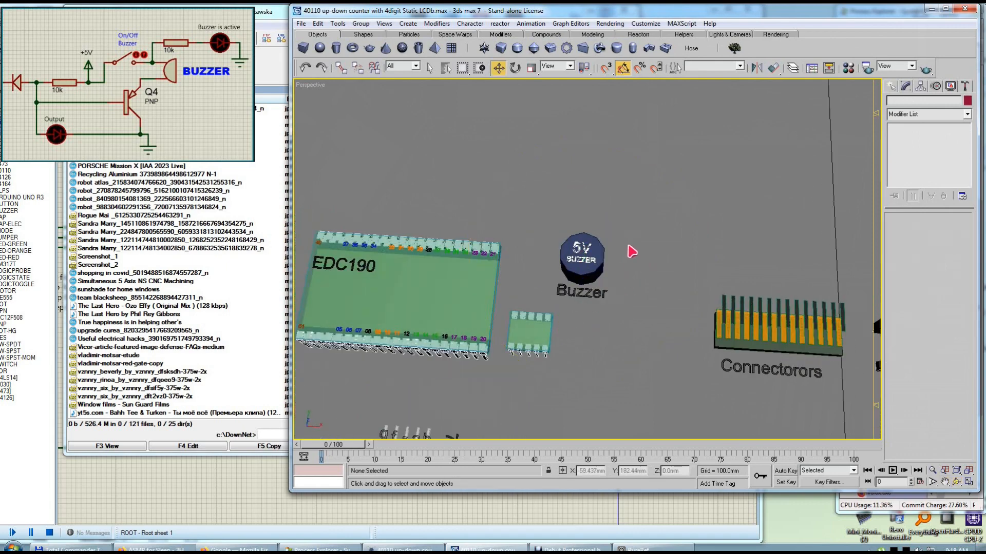
Step: Link the text on the buzzer's top face to the cylinder and nudge the cylinder slightly in X
scroll(601, 263, up, 5)
click(598, 264)
click(340, 68)
drag(623, 224, 622, 225)
key(w)
click(619, 251)
mouse_move(607, 281)
mouse_down()
mouse_move(693, 279)
mouse_move(600, 273)
mouse_up()
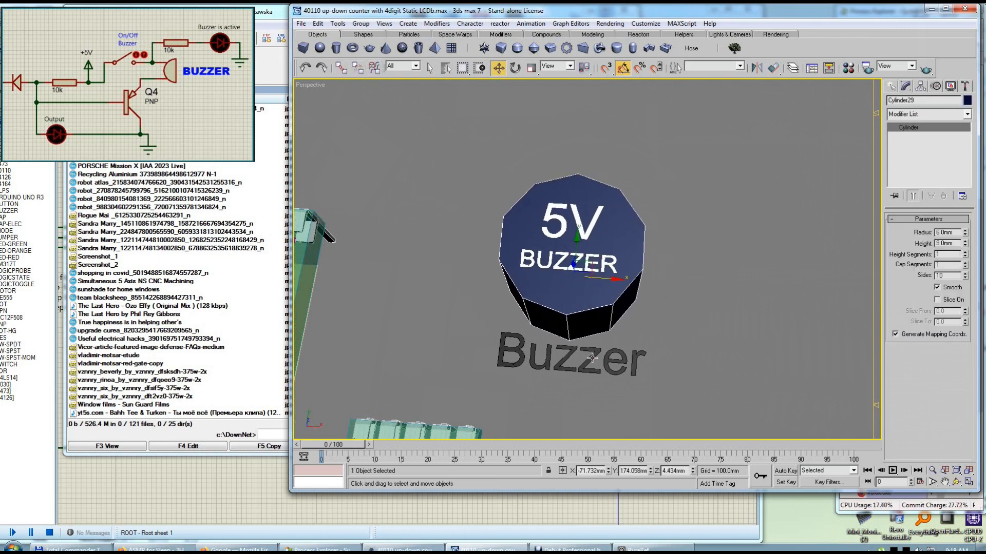
Step: Link the Buzzer label in front of the component to the cylinder and move the linked buzzer slightly
click(591, 359)
click(340, 67)
drag(590, 358, 601, 304)
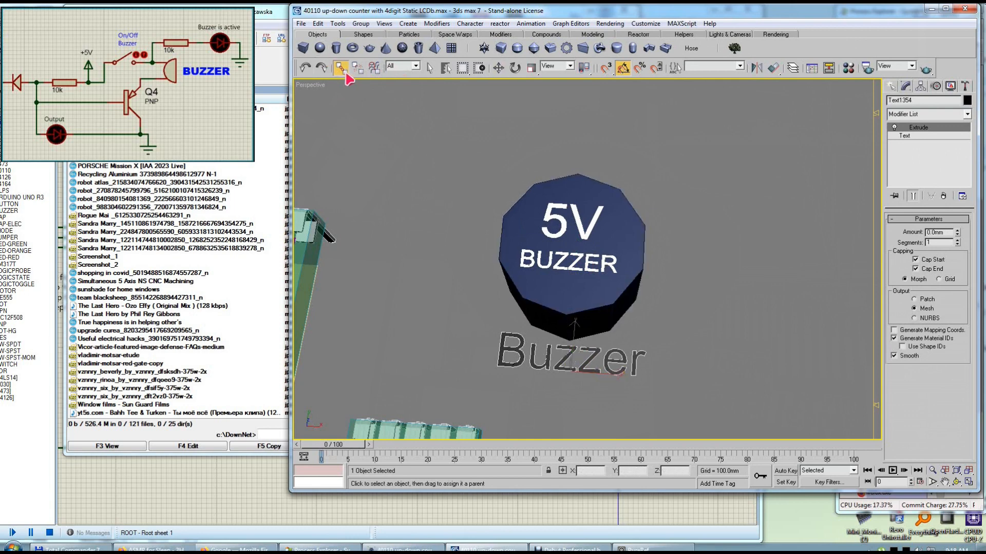
click(484, 257)
click(565, 279)
key(w)
mouse_move(584, 279)
mouse_down()
mouse_move(666, 282)
mouse_move(570, 280)
mouse_move(619, 274)
mouse_move(601, 283)
mouse_up()
Step: Select all six buzzer objects, including the label, and clone them in front of the library original
scroll(572, 280, down, 4)
key(ctrl+r)
scroll(602, 277, up, 2)
key(w)
scroll(619, 273, down, 2)
key(ctrl+r)
scroll(602, 283, down, 2)
key(q)
drag(644, 203, 535, 310)
scroll(629, 324, down, 3)
key(w)
shift+drag(543, 390, 533, 427)
click(659, 296)
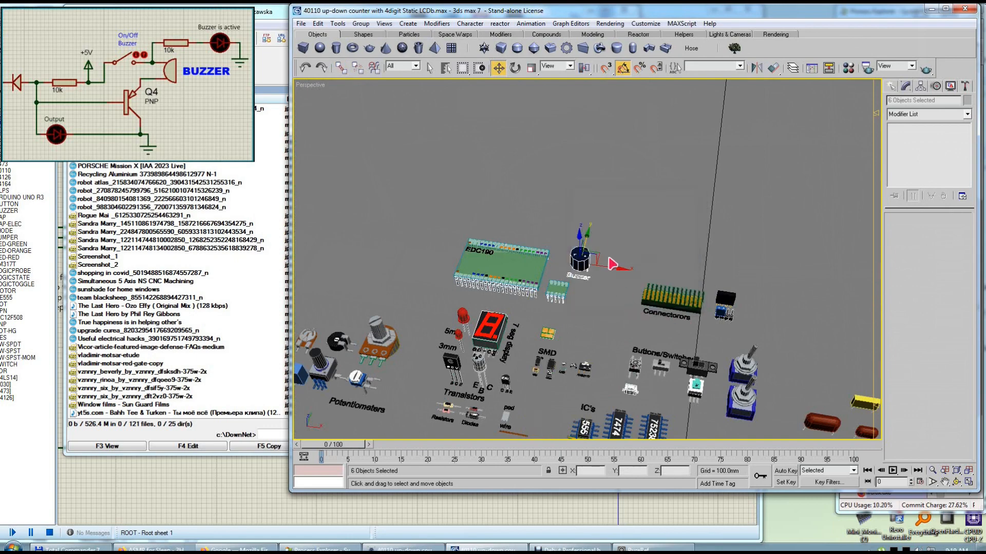
shift+drag(578, 295, 574, 316)
click(643, 302)
Step: Move the cloned buzzer from the component library to the area beside the counter board and the EDC190 display
middle_drag(563, 350, 597, 183)
drag(597, 183, 545, 364)
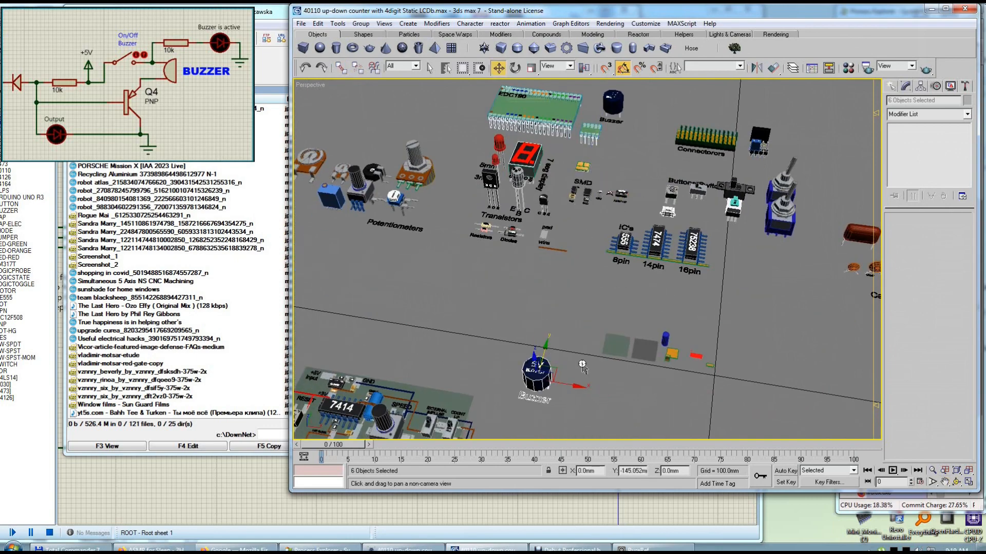
middle_drag(569, 410, 647, 174)
drag(624, 111, 567, 338)
middle_drag(568, 339, 624, 320)
drag(624, 320, 660, 304)
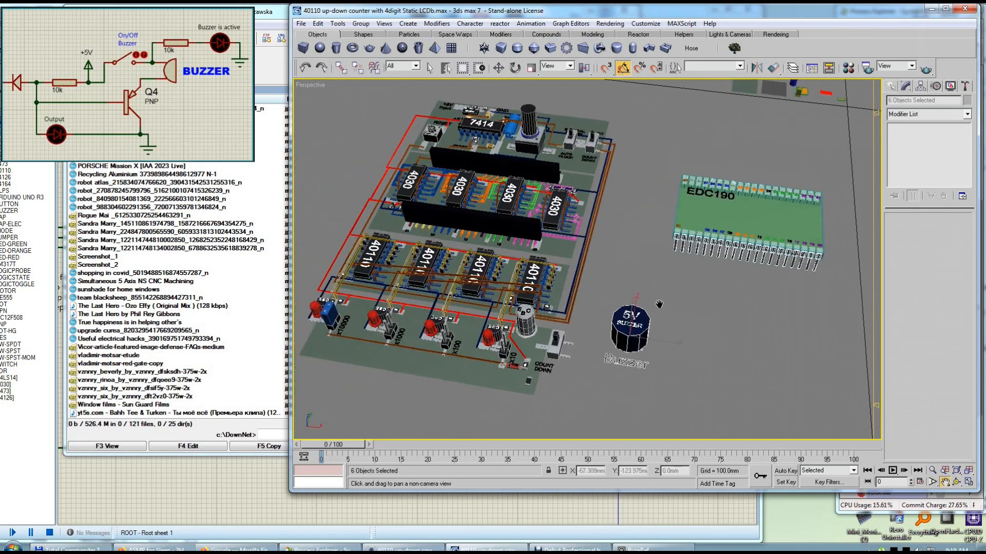
Step: Move the cloned buzzer closer to the counter board, beside the COUNT DOWN switch
alt+middle_drag(646, 319, 684, 355)
drag(640, 338, 584, 340)
alt+middle_drag(584, 340, 584, 320)
middle_drag(582, 254, 599, 304)
scroll(602, 317, up, 4)
click(623, 302)
right_click(601, 305)
scroll(591, 318, down, 5)
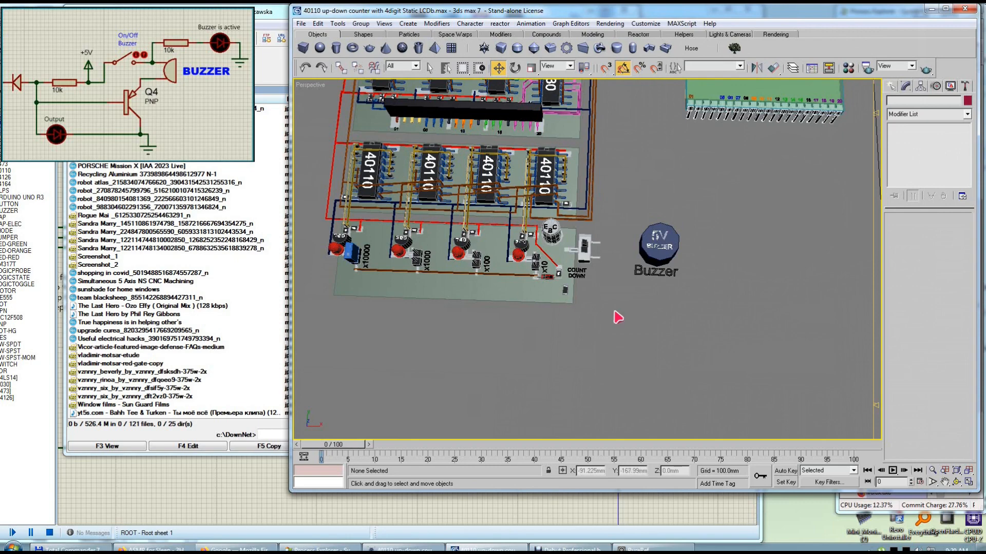
Step: Group the 5V and BUZZER texts on the cloned buzzer and adjust the group's height slightly above the top face
scroll(577, 296, up, 5)
middle_drag(627, 259, 553, 310)
click(706, 262)
alt+middle_drag(703, 264, 764, 257)
click(767, 264)
click(747, 258)
drag(731, 238, 724, 243)
key(ctrl+z)
ctrl+click(699, 249)
click(361, 24)
click(371, 34)
click(606, 269)
drag(721, 219, 721, 220)
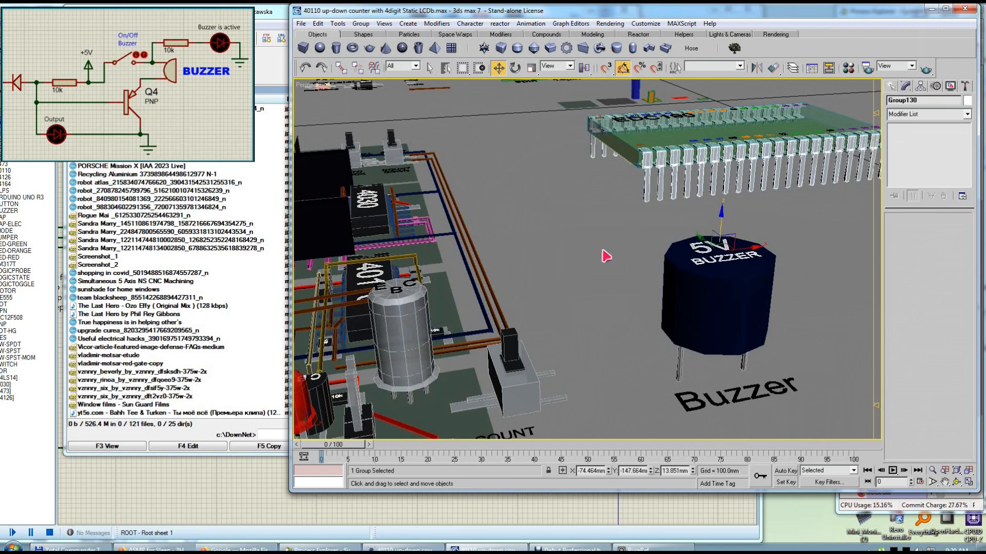
Step: Examine the board area around the COUNT DOWN switch and compare it with the buzzer circuit schematic
scroll(607, 257, down, 10)
key(z)
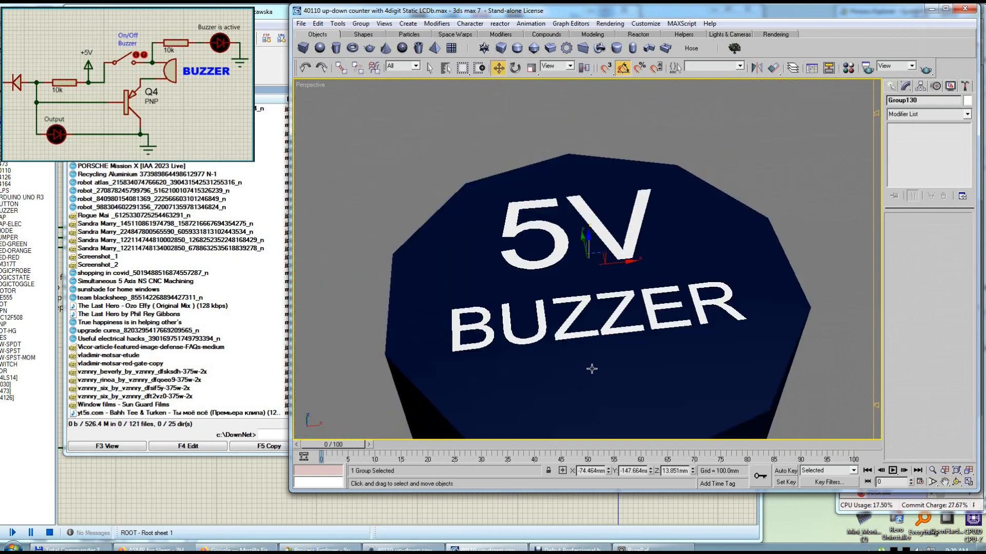
scroll(592, 368, down, 5)
key(ctrl+r)
middle_drag(541, 271, 640, 302)
drag(611, 256, 589, 292)
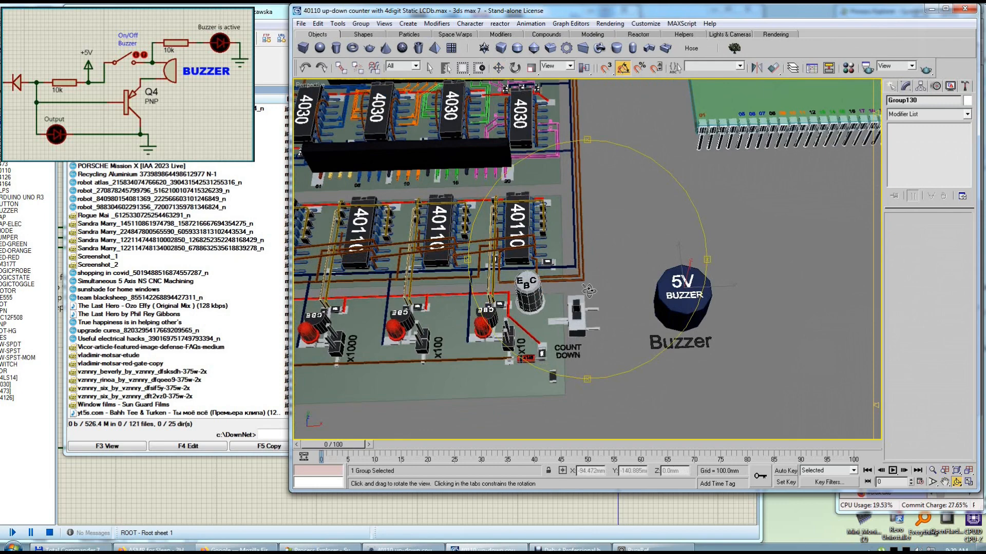
scroll(589, 291, up, 3)
middle_drag(589, 291, 599, 280)
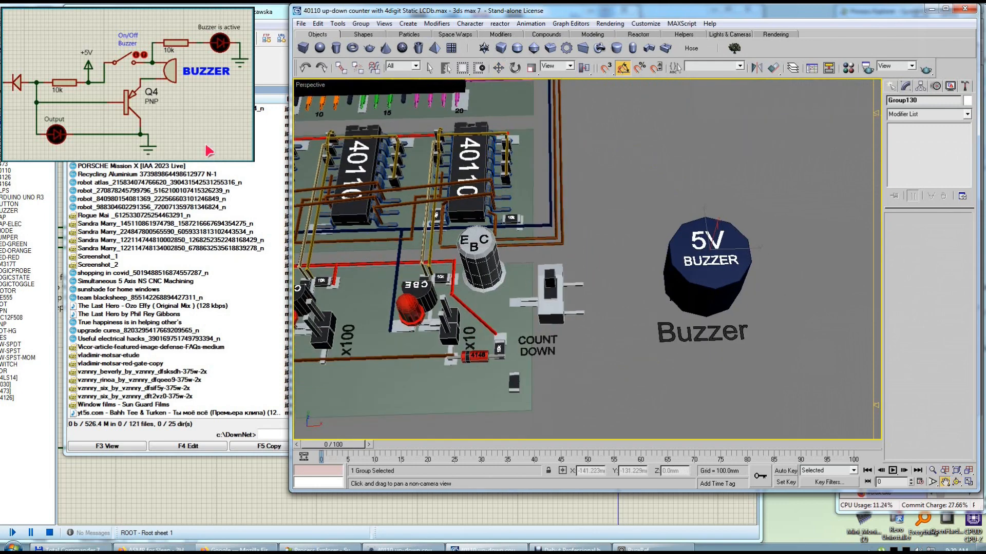
middle_drag(568, 330, 597, 339)
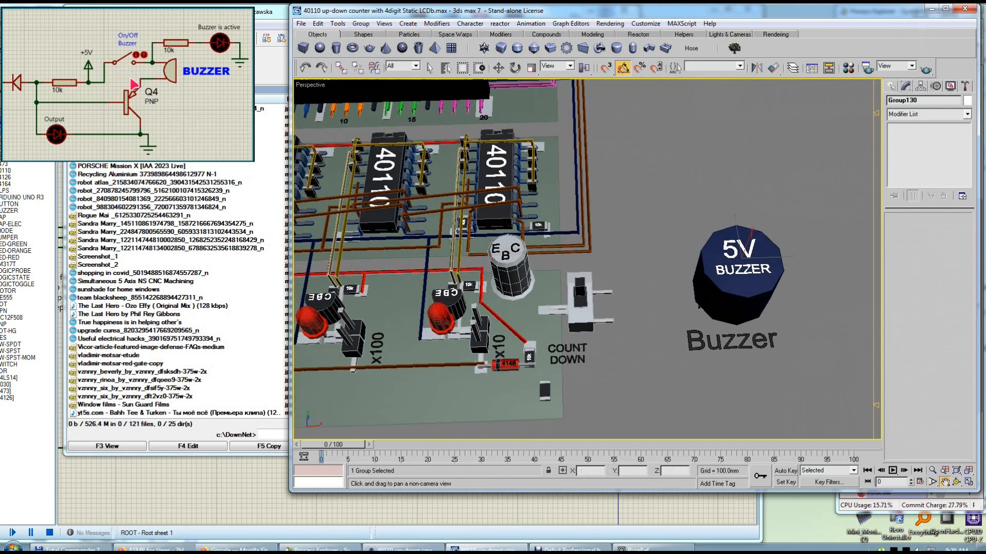
Step: Rotate the slide switch at the board's edge a quarter turn and move it next to the transistor
key(w)
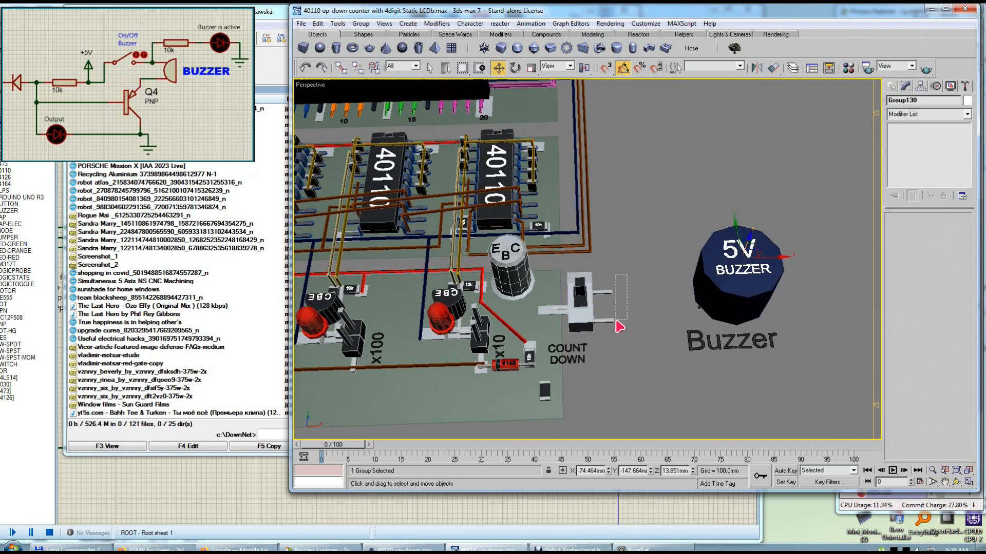
drag(564, 336, 627, 275)
key(e)
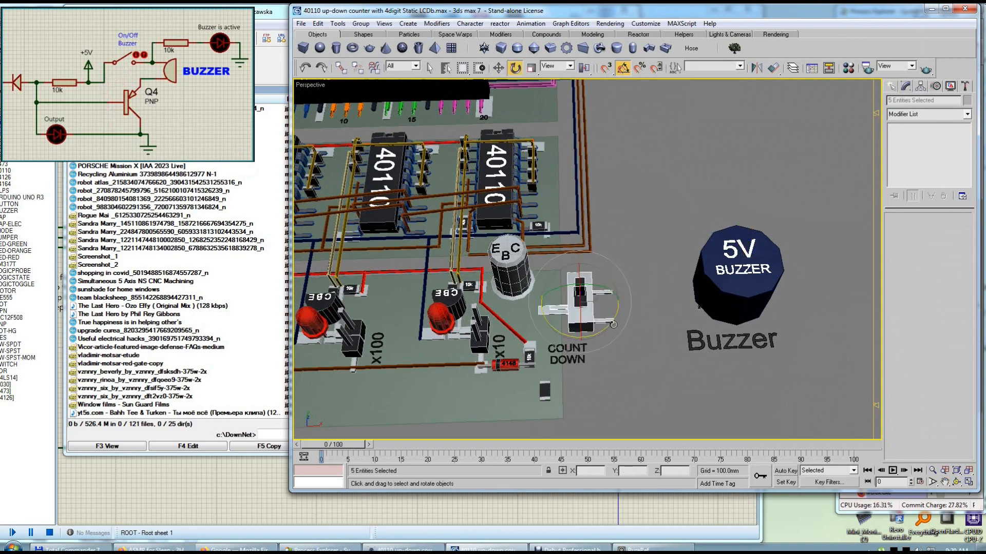
drag(607, 322, 588, 337)
key(w)
alt+middle_drag(612, 294, 623, 311)
drag(598, 288, 582, 302)
Step: Change the switch's COUNT DOWN label to "ON/OFF Buzzer" on two lines and place it just above the switch
click(575, 351)
scroll(631, 317, up, 4)
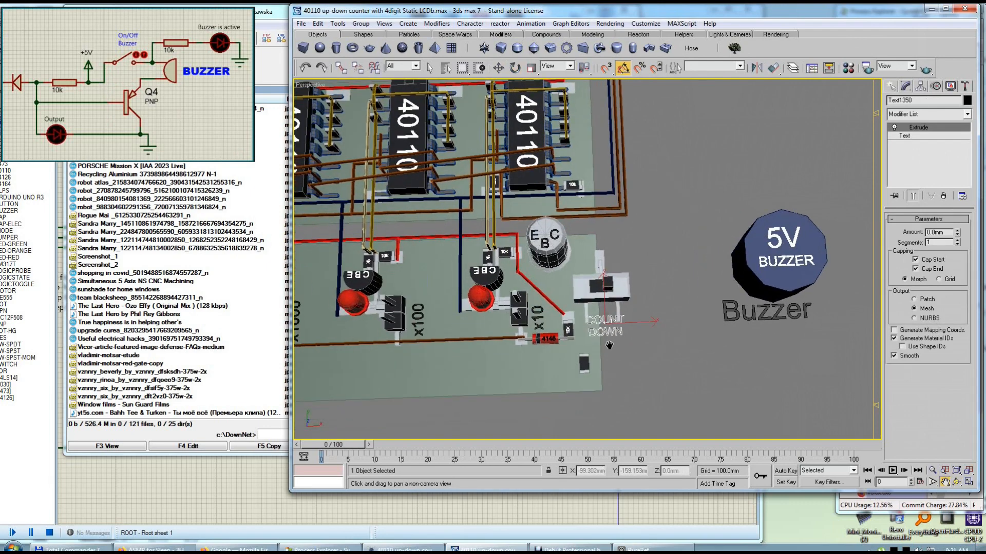
drag(632, 318, 636, 337)
click(915, 137)
click(919, 324)
key(ctrl+a)
key(Delete)
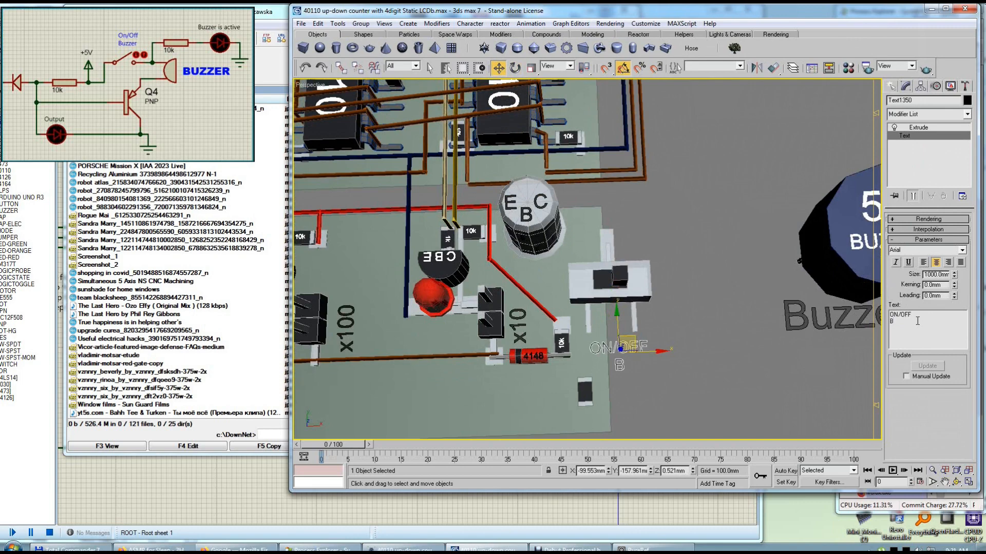
click(671, 301)
click(620, 344)
drag(628, 335, 621, 201)
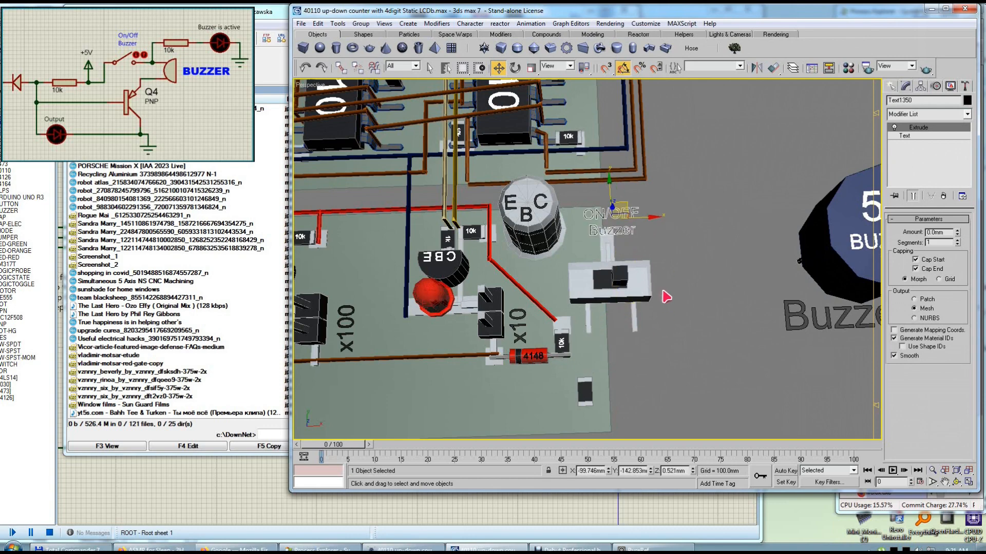
Step: Move the EBC transistor off the board and put the slide switch in its place with the ON/OFF Buzzer label beside it
click(561, 228)
drag(565, 254, 573, 218)
click(592, 294)
click(567, 192)
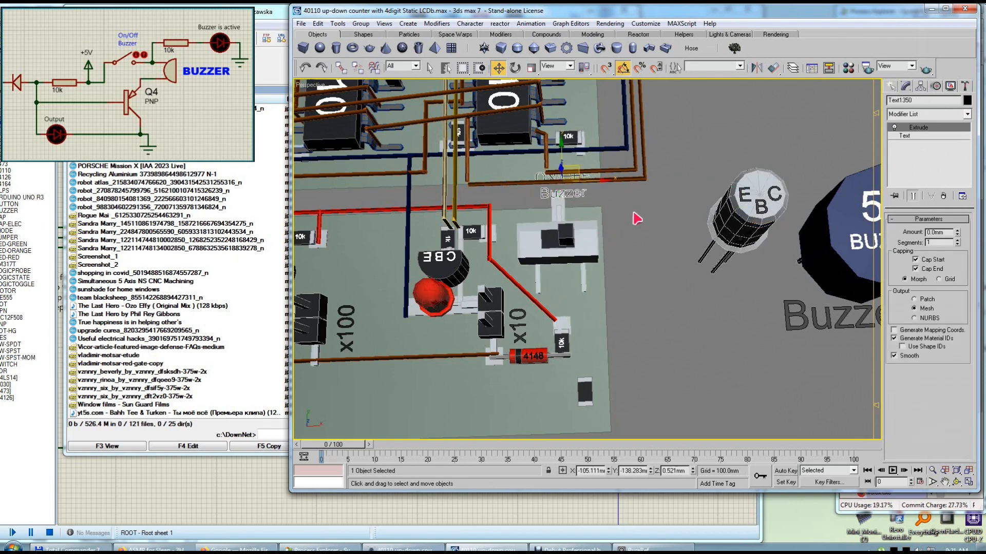
drag(572, 164, 645, 220)
click(687, 311)
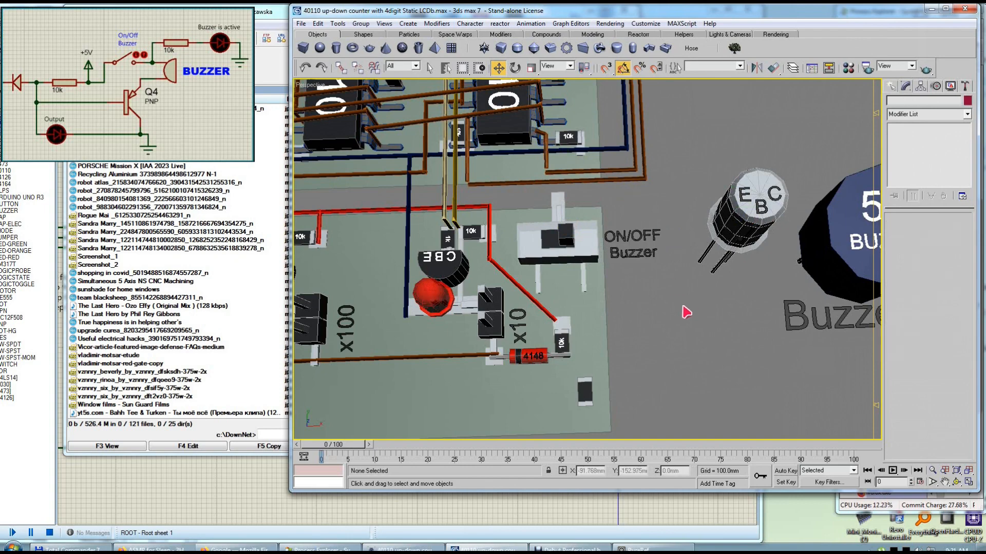
Step: Clone the pad from the switch's upper leg to its lower right leg and shorten the copy to 4.44 mm
middle_drag(597, 284, 612, 286)
click(573, 206)
mouse_move(588, 239)
shift+mouse_down()
mouse_move(619, 279)
mouse_move(624, 337)
mouse_move(616, 335)
shift+mouse_up()
click(610, 301)
key(e)
key(w)
drag(596, 277, 594, 232)
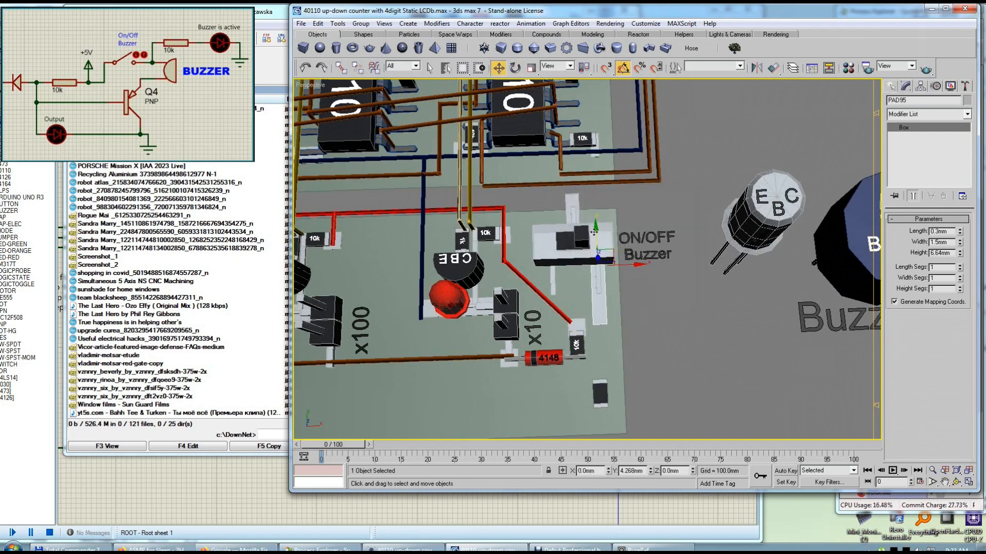
middle_drag(624, 295, 611, 298)
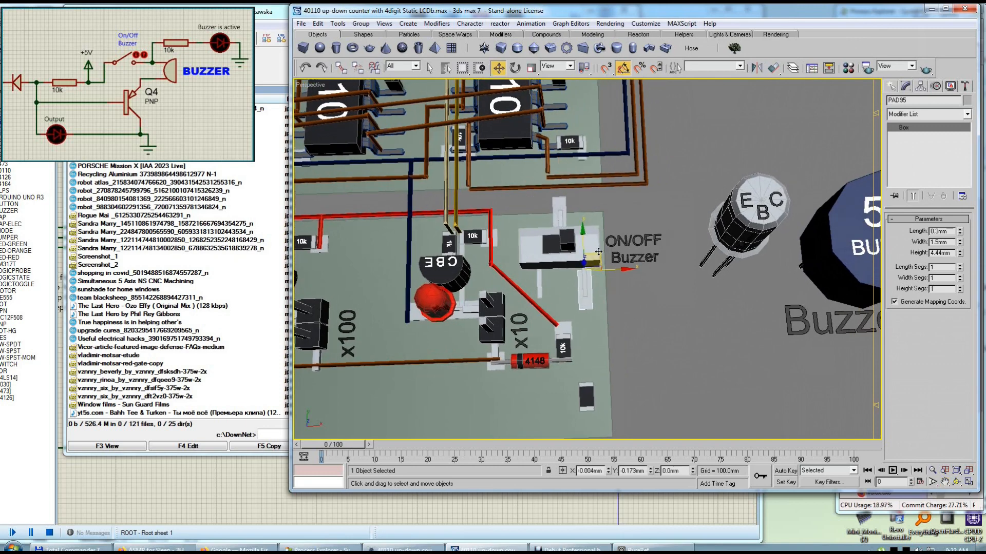
Step: Clone the shortened pad under the switch's lower left leg and link the pads to the switch
shift+drag(612, 270, 568, 270)
click(599, 297)
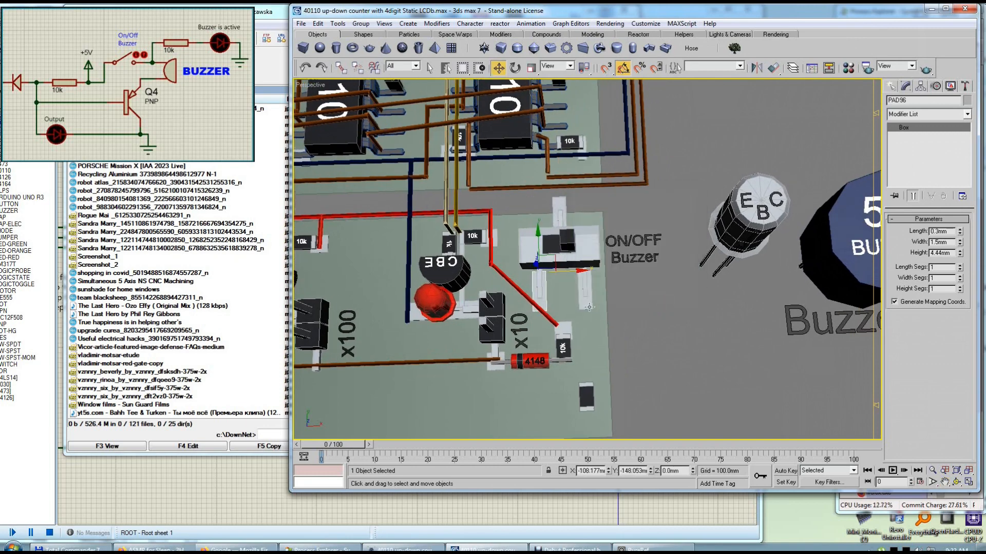
ctrl+click(588, 302)
click(342, 68)
drag(585, 306, 587, 243)
drag(560, 201, 598, 281)
key(w)
Step: Try the slide switch with its pads turned a quarter turn beside the x10 jumper
click(593, 254)
key(e)
key(w)
drag(594, 225, 561, 232)
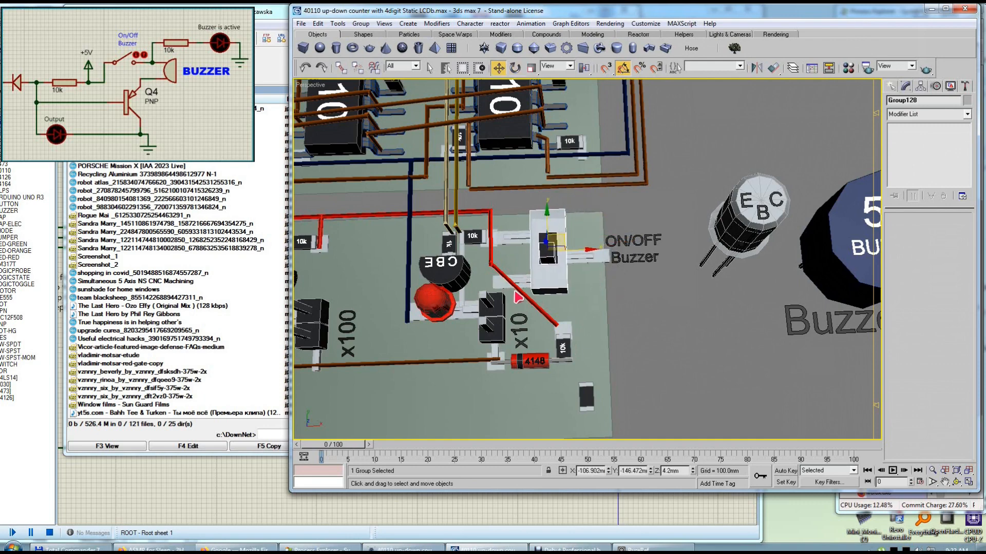
drag(560, 241, 593, 235)
Step: Turn the switch back so its two legs face the 10k resistor and align it above that resistor
key(e)
drag(606, 273, 614, 260)
key(w)
middle_drag(601, 253, 607, 260)
drag(601, 239, 607, 254)
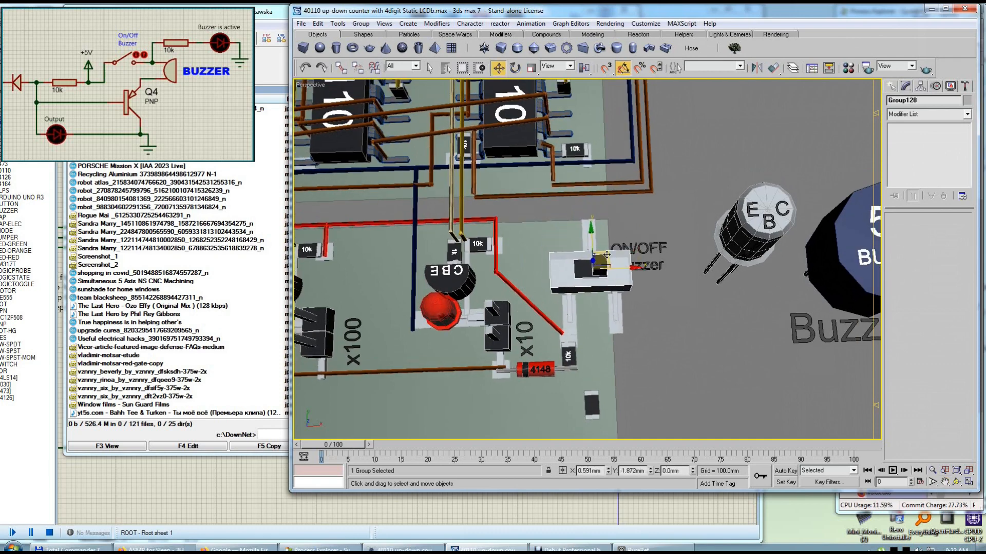
mouse_move(607, 255)
mouse_down()
mouse_move(599, 236)
mouse_move(605, 245)
mouse_up()
Step: Delete the upper pad of the 10k resistor below the switch and extend the switch's lower left pad to 6.94 mm
click(579, 317)
click(574, 332)
drag(581, 329, 681, 339)
drag(960, 254, 961, 219)
key(Delete)
click(567, 317)
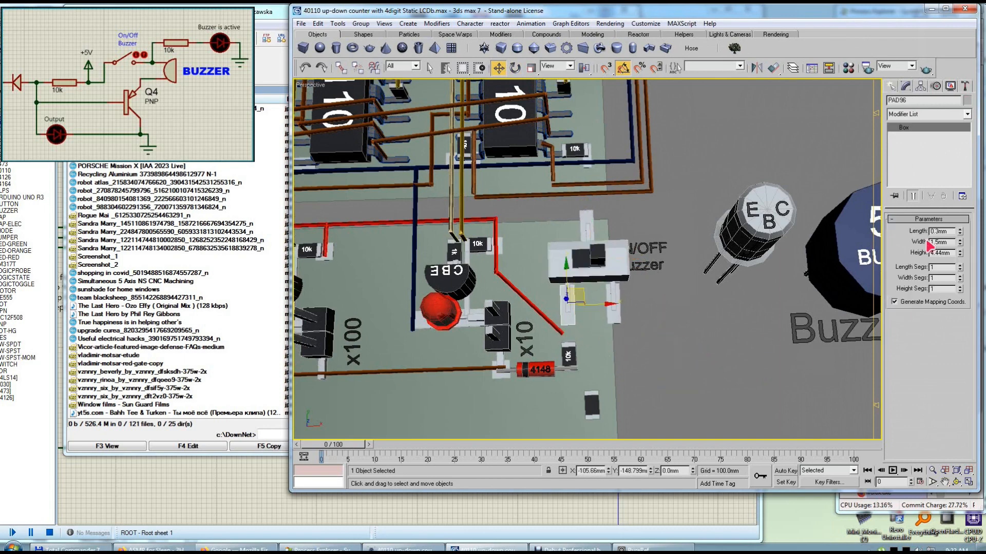
drag(959, 254, 962, 241)
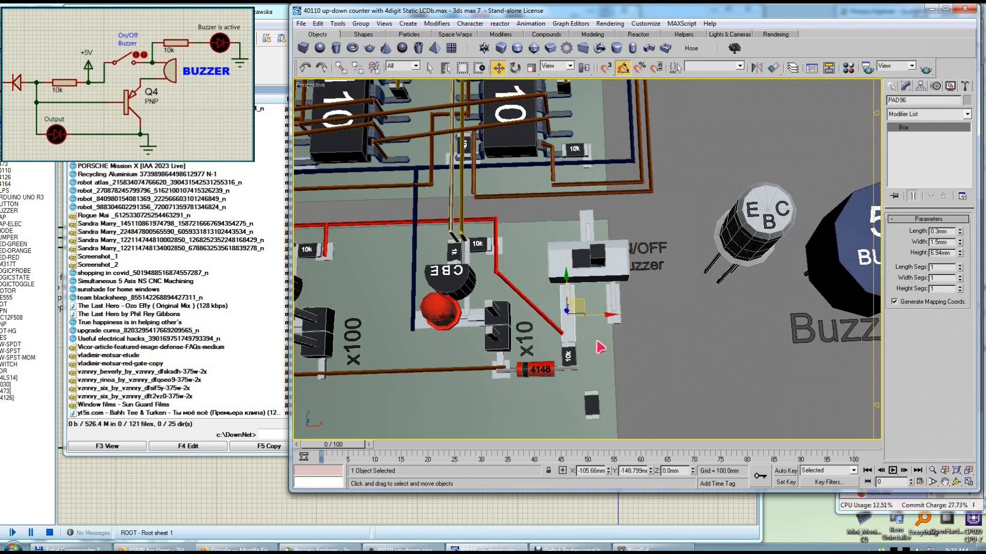
Step: Shift the 4148 diode body, the switch and its 10k resistor slightly toward the x10 jumper, realigning the diagonal red wire
click(545, 368)
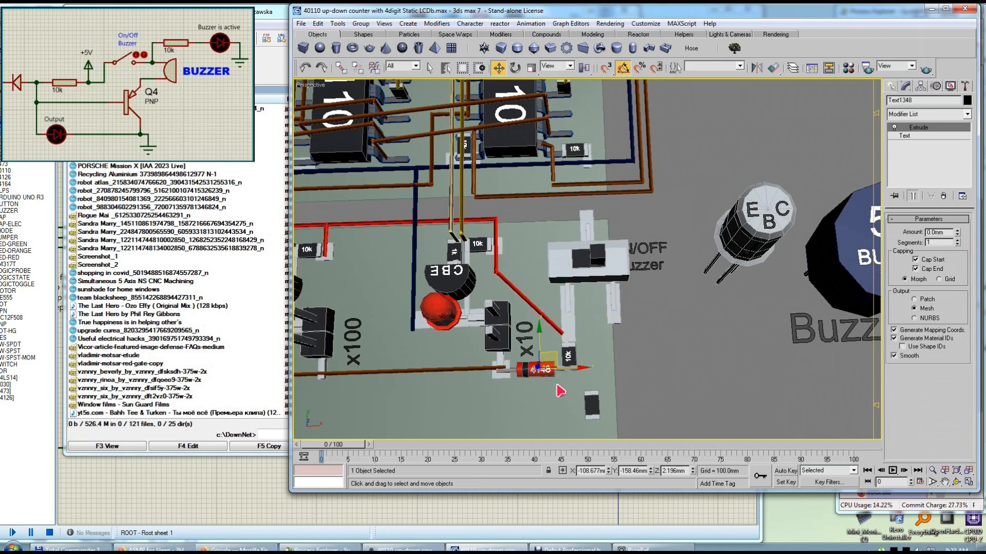
drag(562, 368, 559, 367)
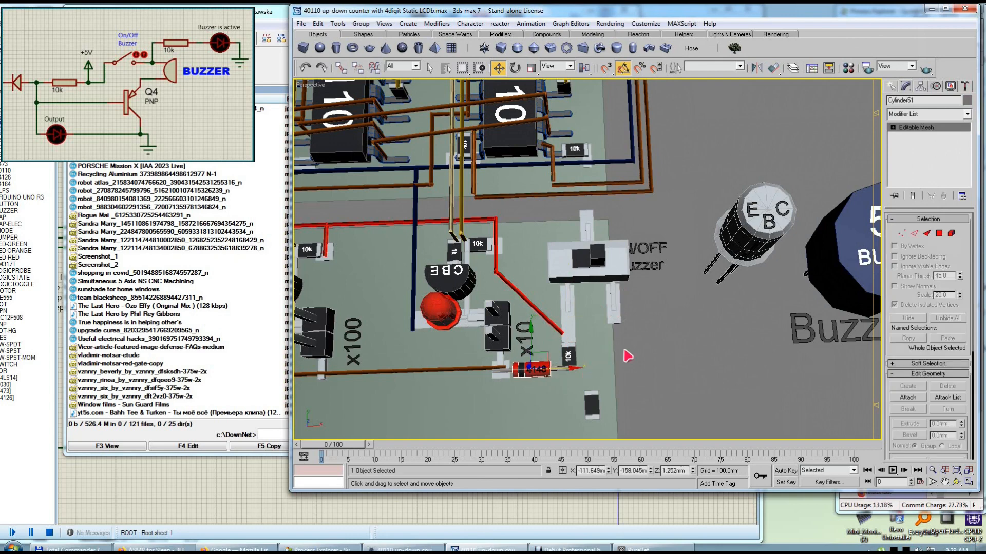
drag(557, 222, 557, 221)
click(664, 334)
drag(664, 334, 554, 230)
drag(621, 276, 614, 276)
click(552, 329)
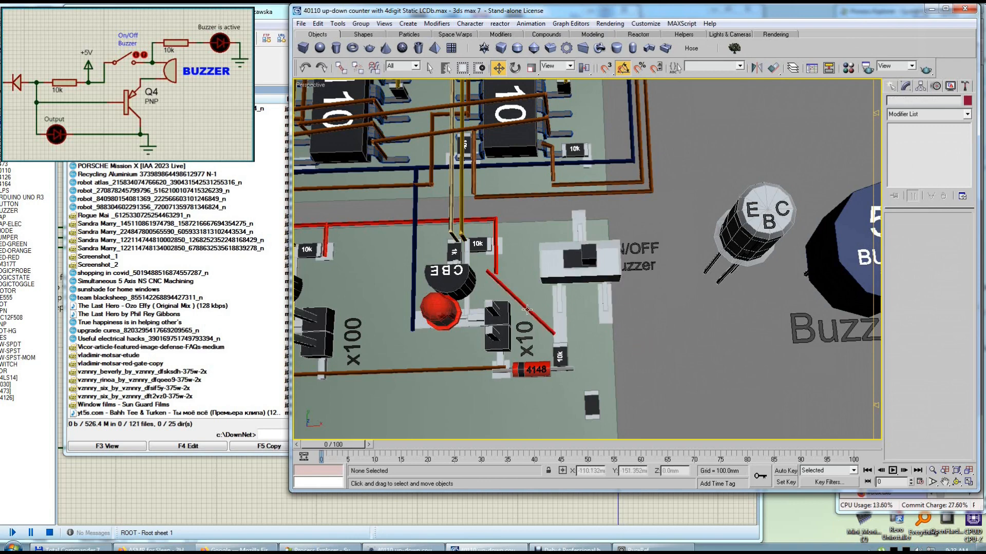
drag(549, 301, 558, 301)
click(662, 335)
Step: Shorten the pad on the switch's upper leg to 5.84 mm
key(ctrl+r)
drag(632, 301, 606, 280)
right_click(605, 279)
click(594, 229)
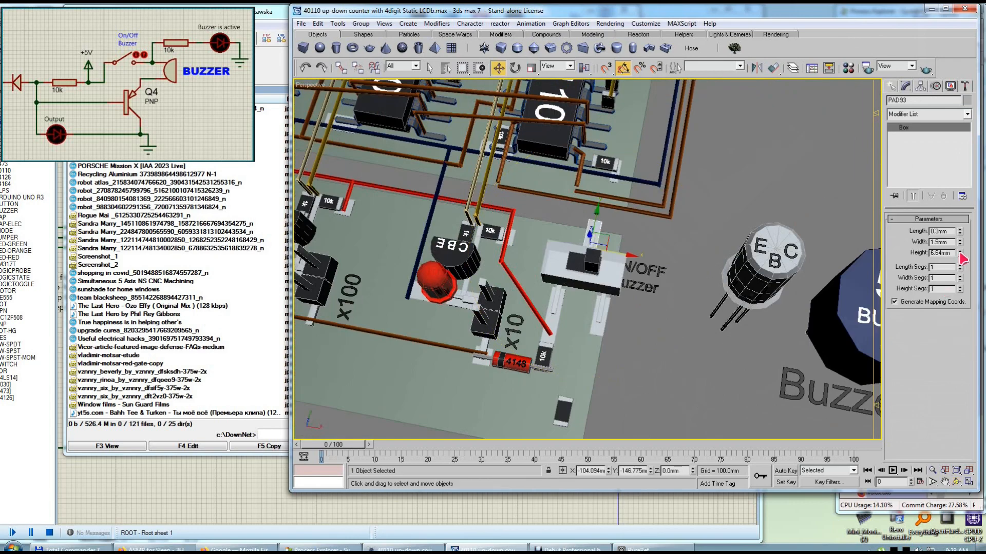
drag(959, 255, 960, 264)
alt+middle_drag(541, 294, 592, 308)
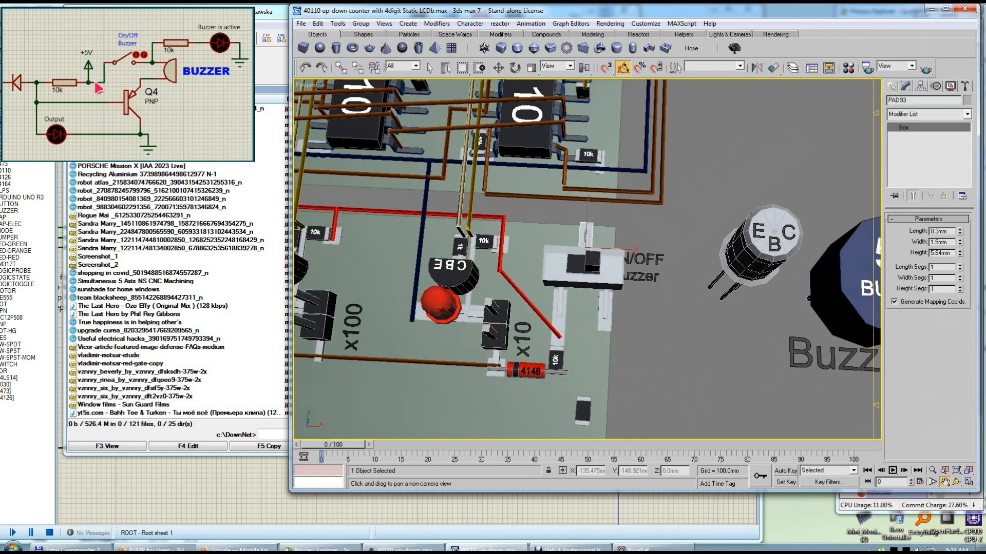
Step: Clone the 10k resistor onto the end of the switch's lower right pad
middle_drag(694, 354, 577, 326)
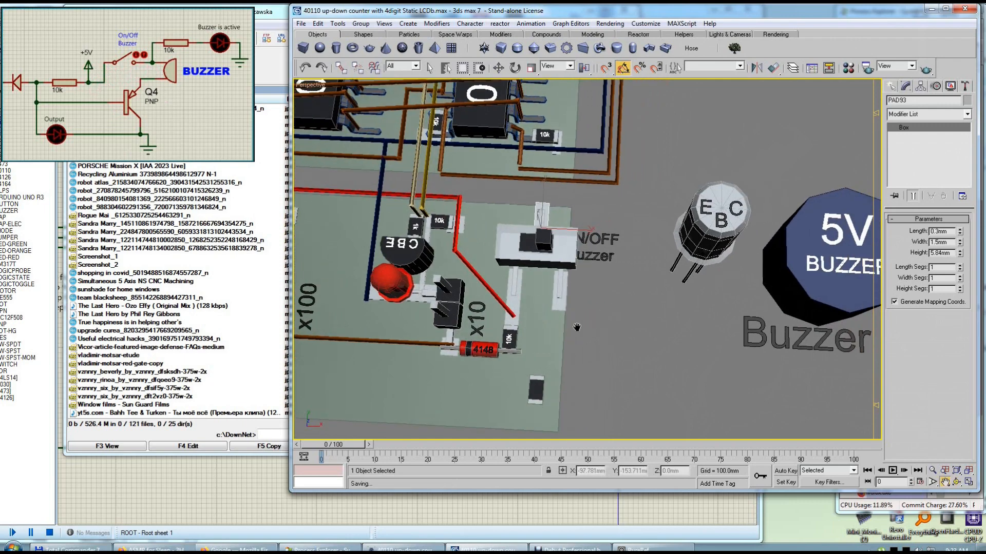
mouse_move(508, 343)
mouse_down()
mouse_move(636, 332)
mouse_move(572, 306)
mouse_up()
click(600, 293)
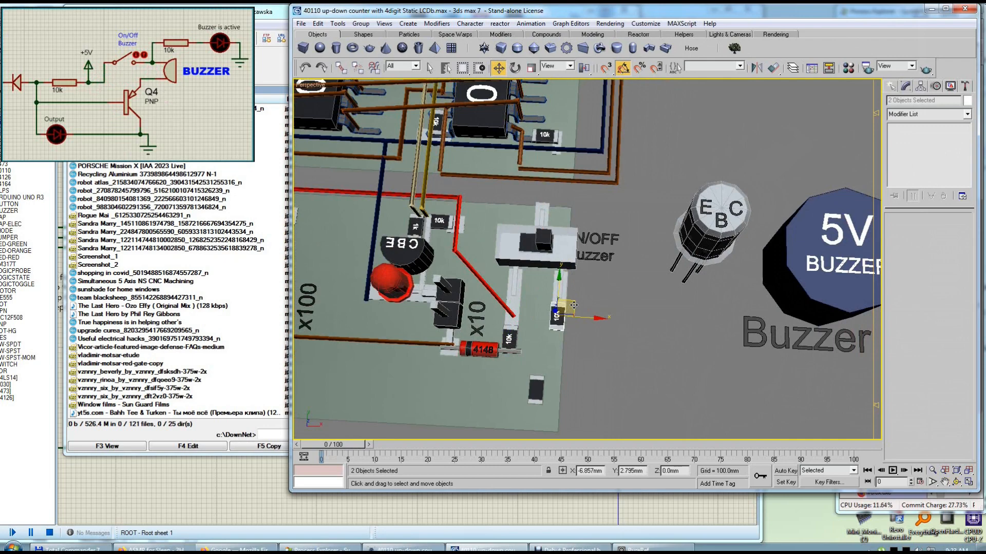
Step: Select only the red LED beside the x10 jumper and clone it off the board near the slide switch
middle_drag(574, 305, 651, 317)
alt+middle_drag(572, 350, 612, 304)
scroll(612, 305, up, 10)
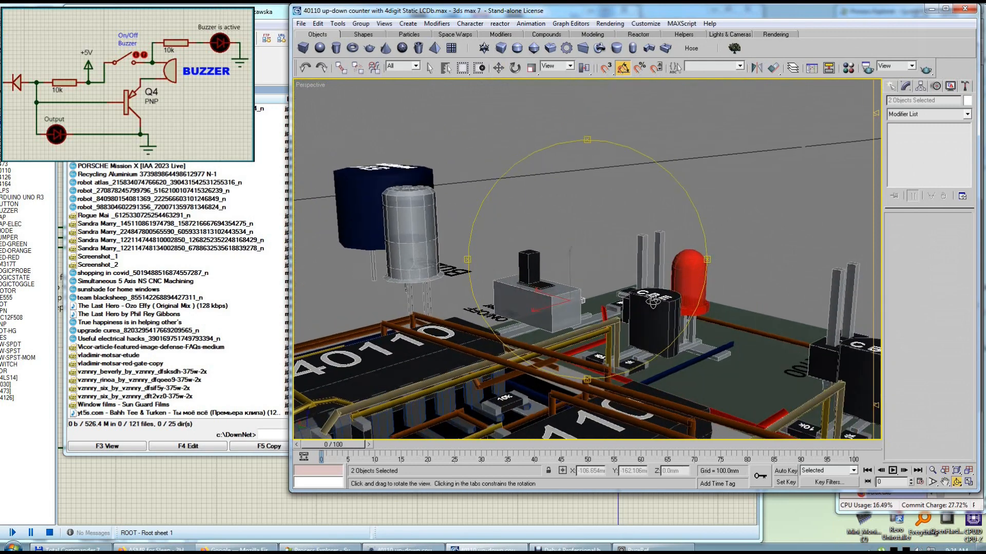
middle_drag(614, 311, 599, 273)
click(645, 279)
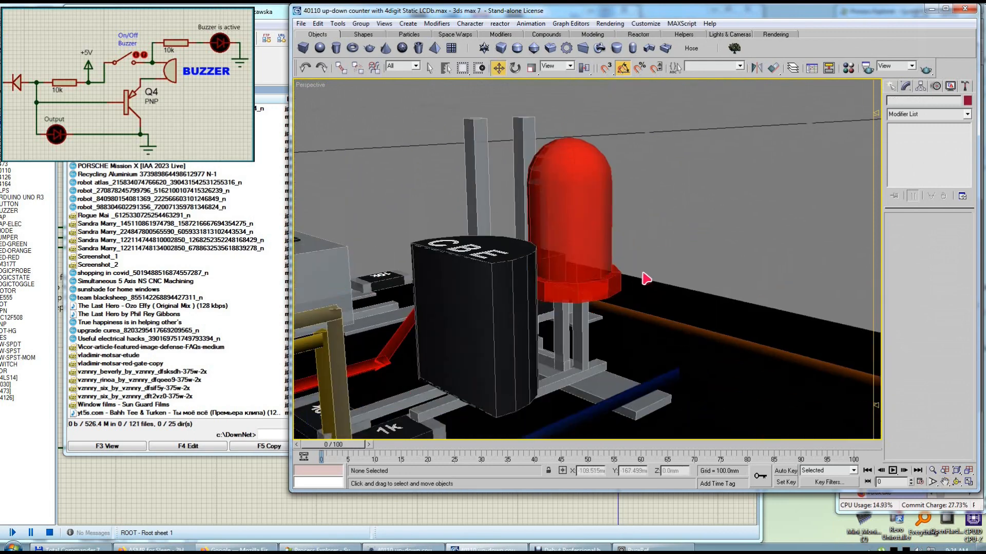
click(563, 337)
alt+middle_drag(607, 308, 583, 330)
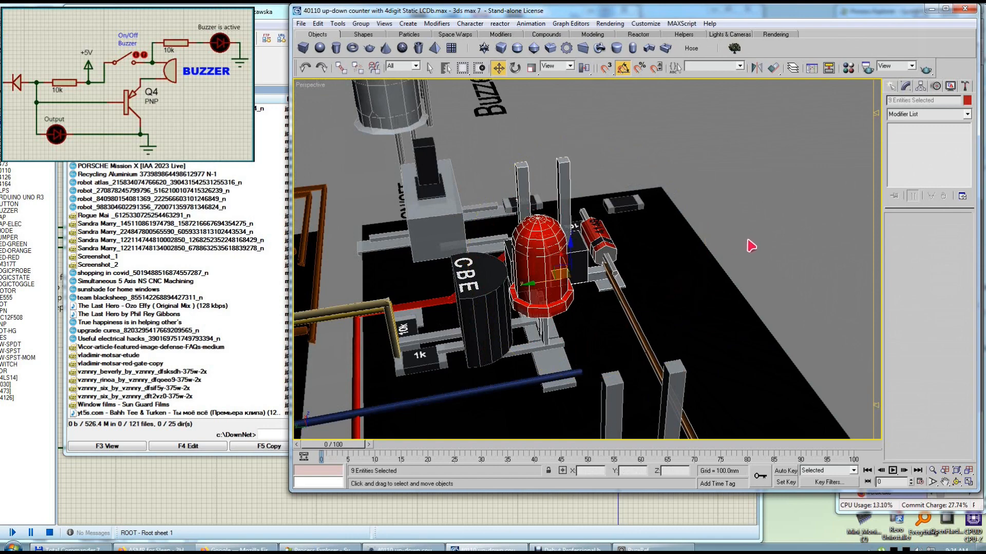
alt+drag(616, 345, 748, 232)
alt+middle_drag(628, 357, 815, 220)
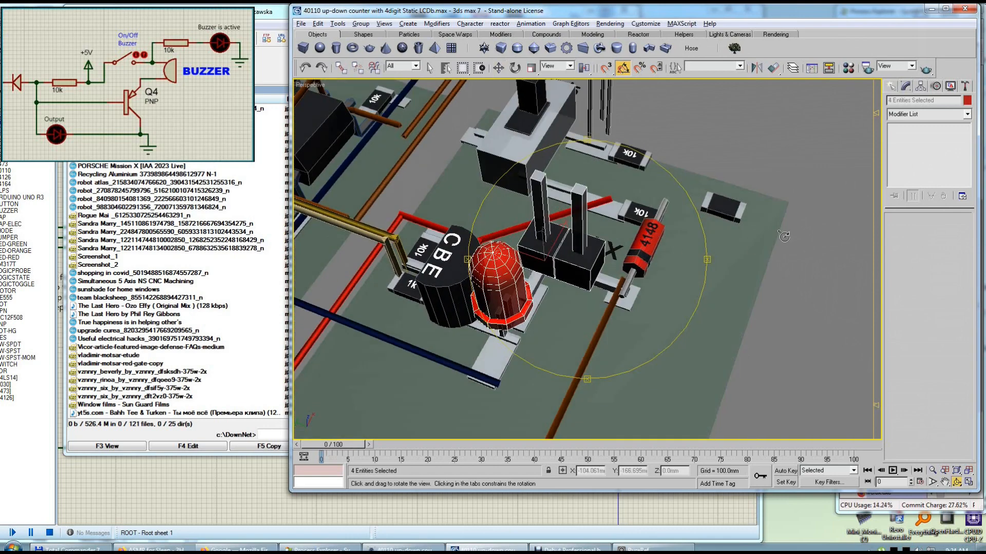
alt+drag(554, 343, 592, 273)
alt+middle_drag(580, 343, 488, 387)
shift+drag(538, 311, 919, 378)
click(601, 294)
Step: Move the ON/OFF Buzzer label slightly away from the slide switch
mouse_move(839, 385)
middle_down()
mouse_move(609, 334)
mouse_move(613, 266)
mouse_move(602, 331)
middle_up()
middle_drag(628, 301, 488, 320)
click(583, 278)
mouse_move(587, 303)
mouse_down()
mouse_move(621, 326)
mouse_move(596, 307)
mouse_up()
Step: Examine the whole counter board and the space around the switch, cloned LED, transistor and buzzer
scroll(570, 326, down, 2)
middle_drag(567, 327, 563, 330)
scroll(563, 330, down, 10)
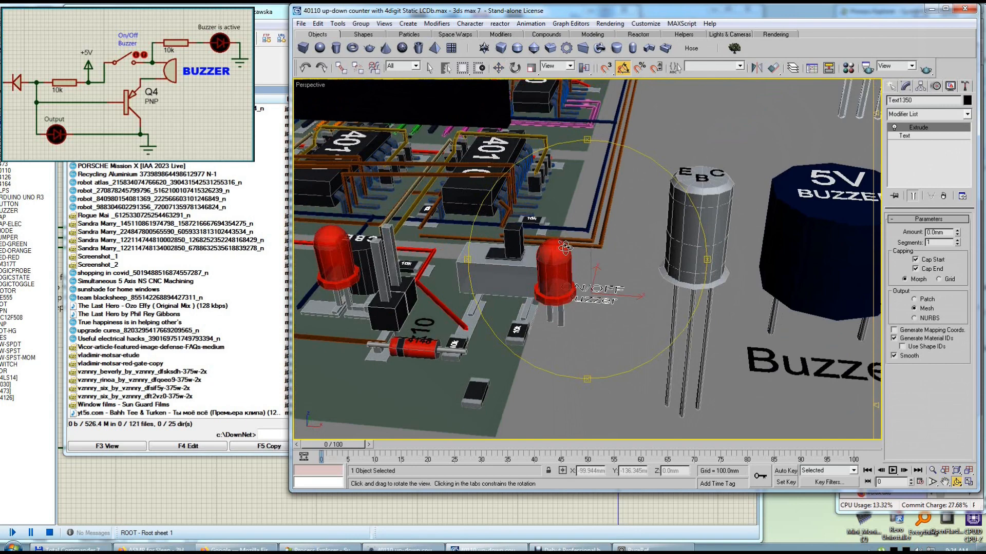
scroll(564, 270, up, 5)
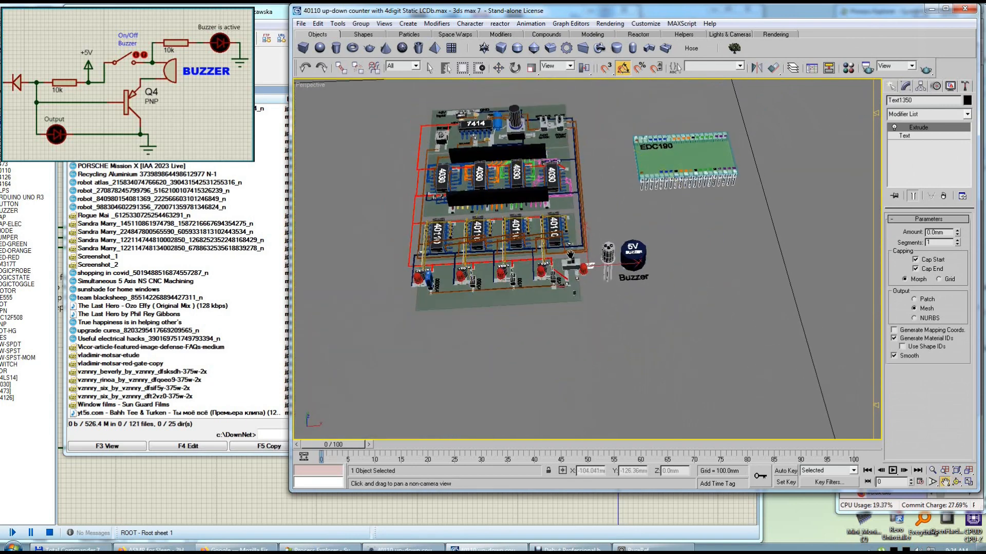
middle_drag(612, 287, 613, 285)
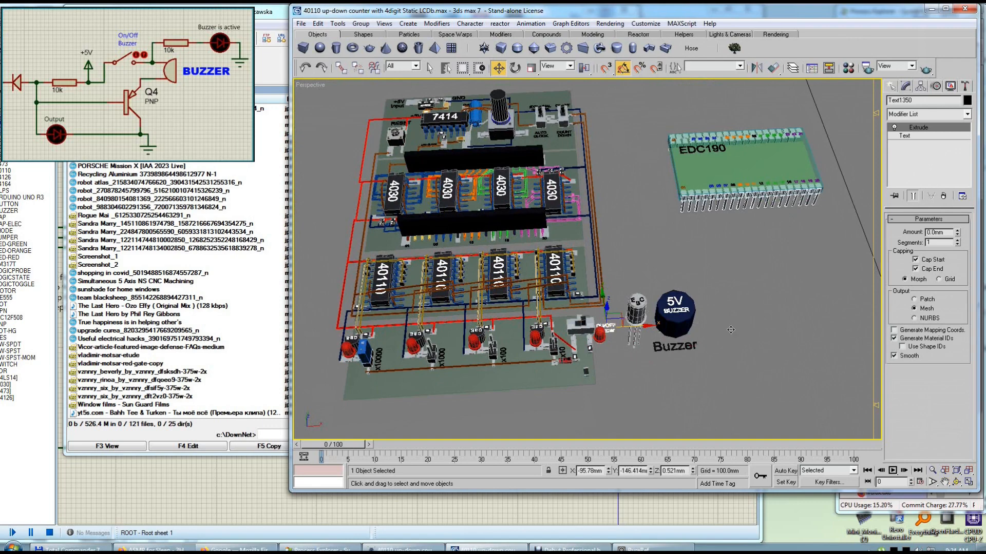
middle_drag(620, 353, 649, 355)
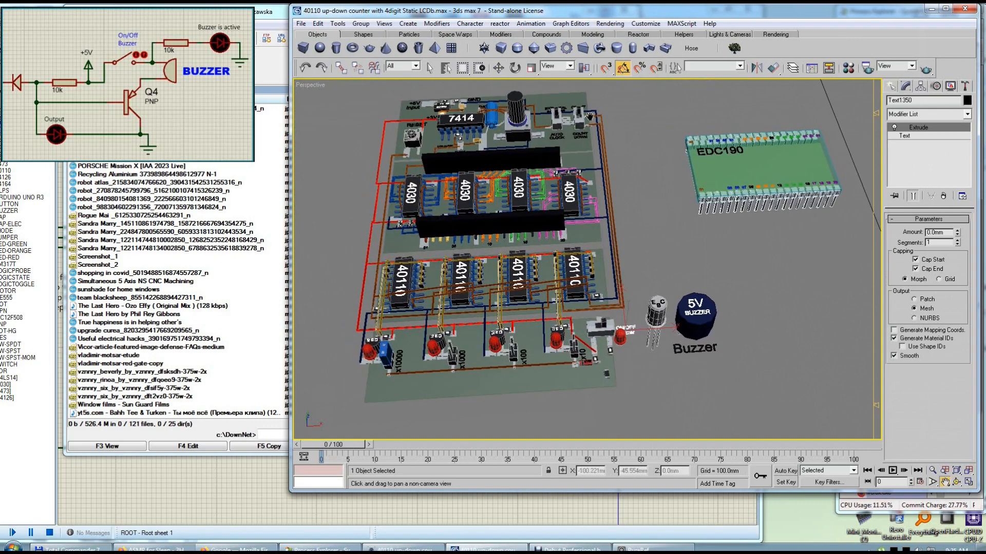
drag(642, 354, 648, 344)
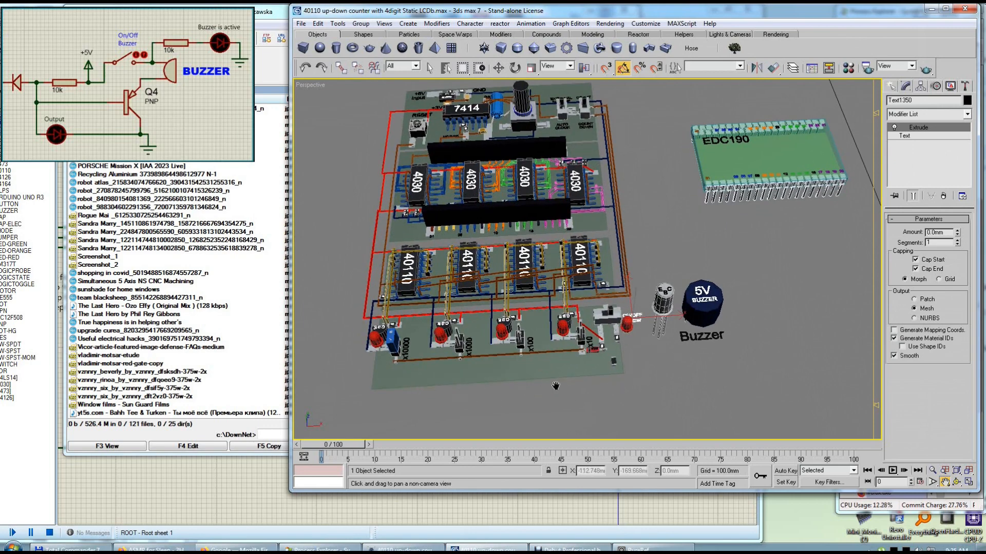
scroll(644, 378, up, 8)
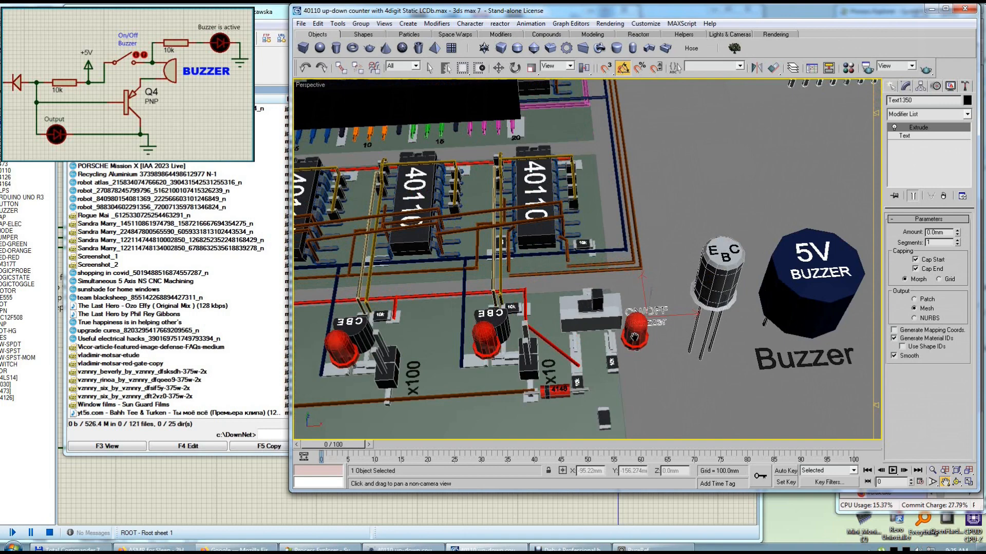
Step: Move the cloned red LED away from the ON/OFF Buzzer label to just below the spare EBC transistor
alt+middle_drag(643, 341, 606, 328)
right_click(606, 327)
click(605, 285)
drag(636, 278, 686, 277)
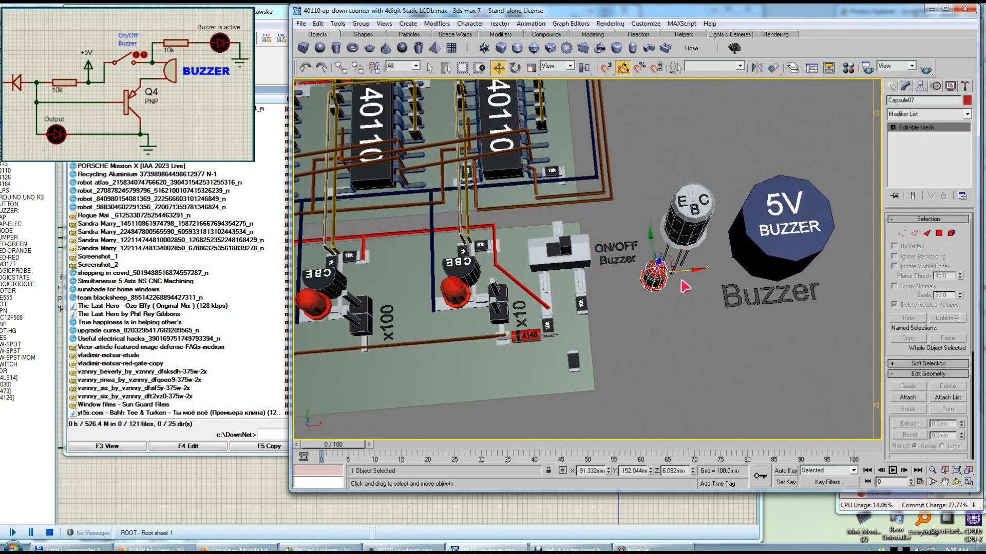
Step: Try turning the switch with its pads, resistors and wire a half turn on the board
click(581, 255)
drag(591, 217, 546, 334)
middle_drag(612, 322, 617, 322)
key(e)
drag(600, 286, 594, 303)
key(w)
drag(573, 245, 581, 336)
key(ctrl+z)
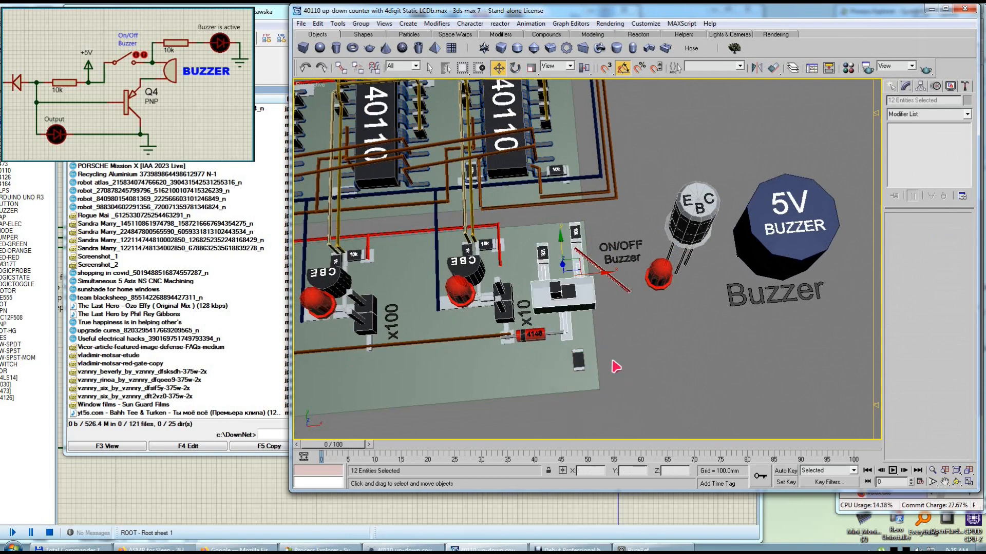
Step: Clone the switch with its pads, 10k resistors and red wire to the empty area below the buzzer
shift+drag(580, 260, 725, 365)
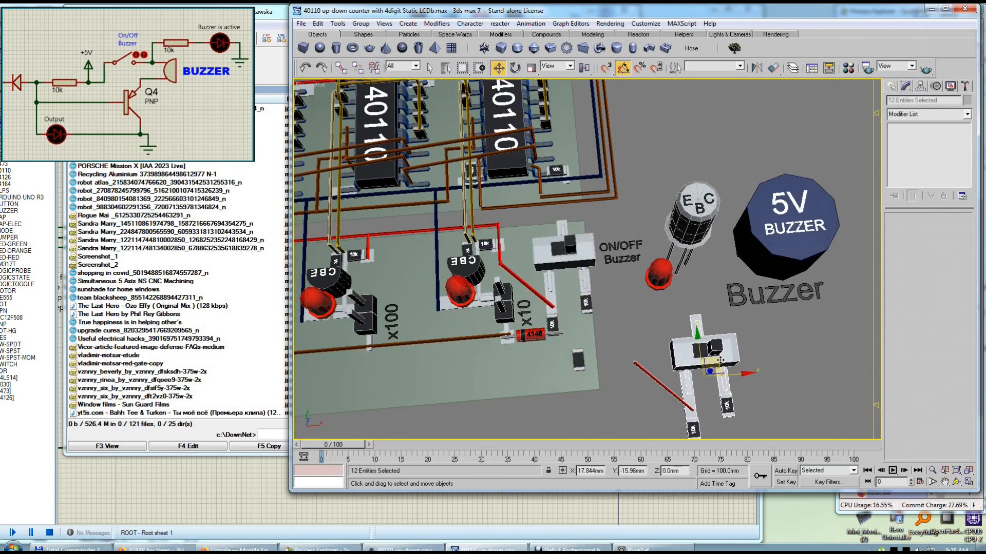
click(605, 294)
middle_drag(612, 326, 612, 310)
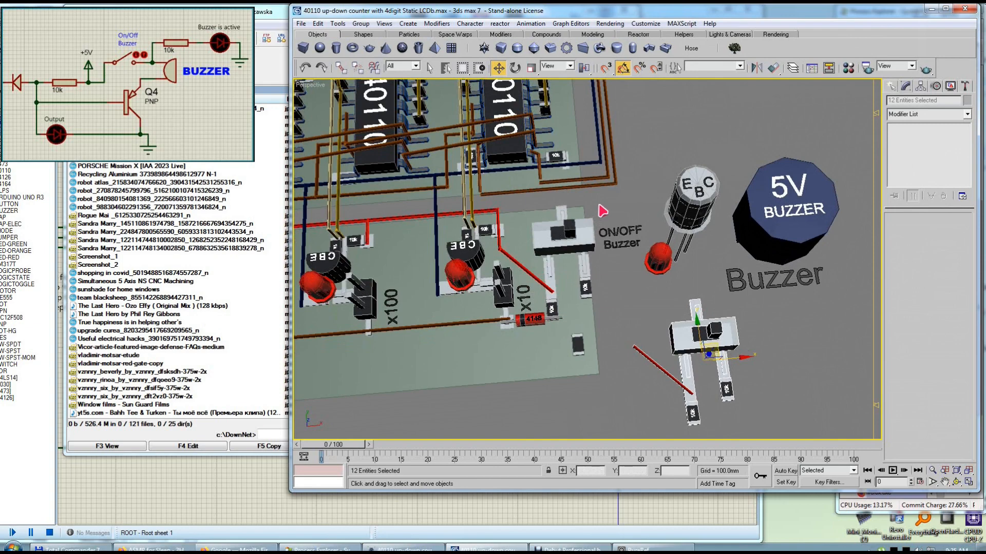
Step: Turn the on-board switch with its pads and resistors a half turn and move it down to the board's lower edge
drag(548, 296, 602, 298)
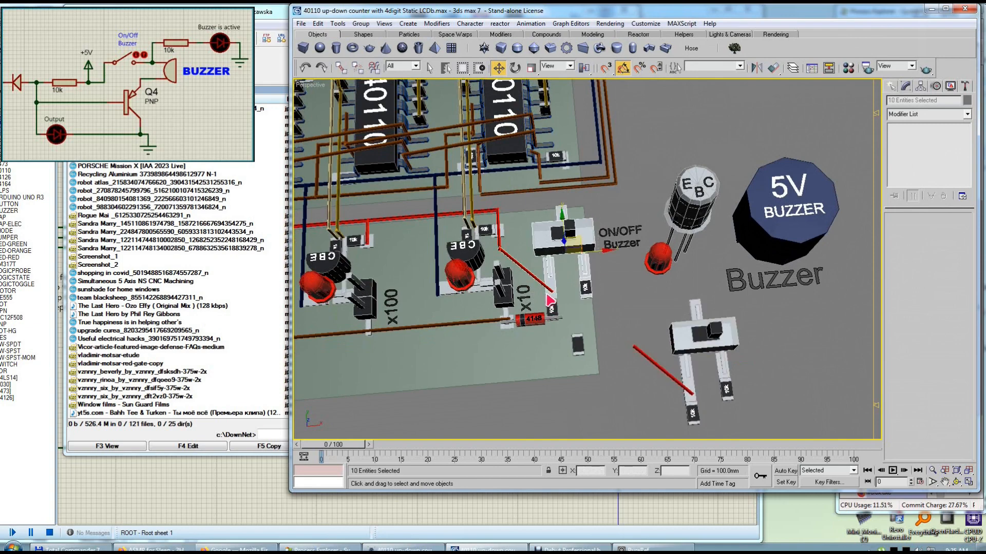
key(e)
mouse_move(603, 263)
mouse_down()
mouse_move(600, 293)
mouse_move(608, 281)
mouse_up()
key(w)
drag(578, 247, 588, 342)
Step: Move one 10k resistor away from the turned switch to the empty area off the board
click(552, 303)
drag(567, 295, 820, 355)
click(616, 345)
drag(622, 324, 542, 254)
Step: Clone a red wire and fit it at 3.571 mm long between the diagonal red wire and the 10k resistor beside the diode
click(498, 238)
mouse_move(513, 213)
shift+mouse_down()
mouse_move(563, 261)
mouse_move(568, 290)
mouse_move(566, 278)
shift+mouse_up()
key(Return)
alt+middle_drag(567, 304, 516, 297)
drag(965, 246, 965, 251)
key(e)
key(w)
drag(585, 271, 572, 281)
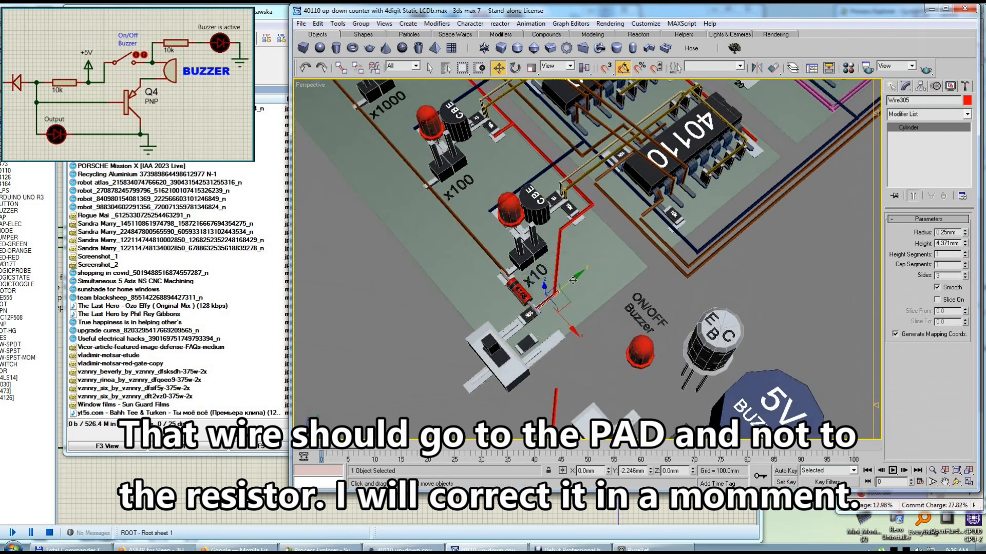
drag(968, 249, 968, 254)
key(e)
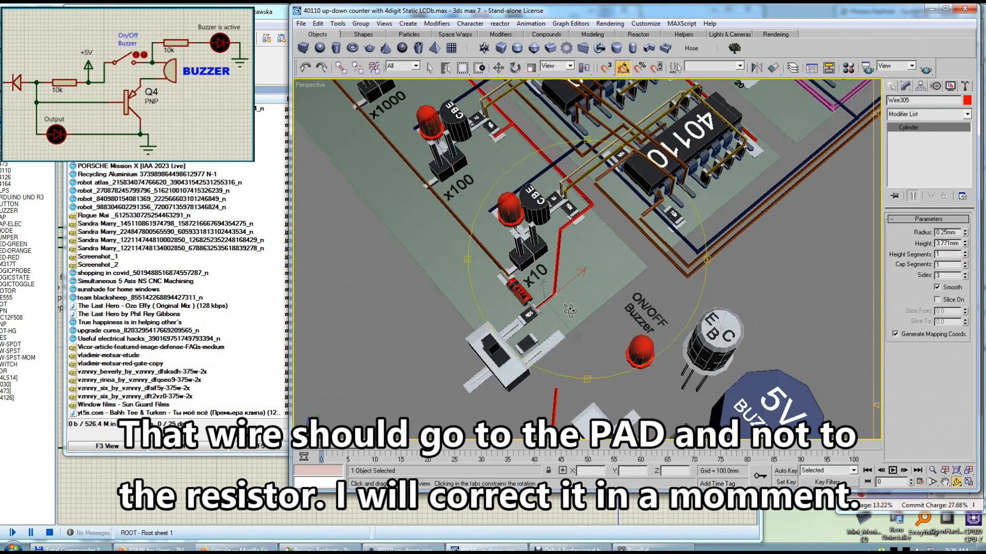
Step: Move the resistor between the on-board switch's pads off the board and place the spare 10k resistor directly below it
middle_drag(663, 328, 693, 290)
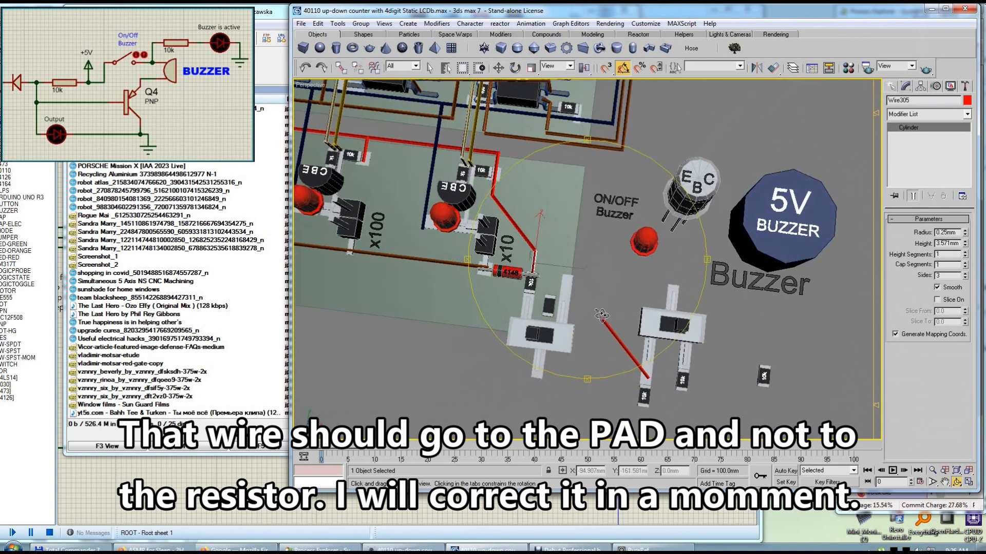
click(545, 302)
drag(568, 307, 847, 371)
click(765, 376)
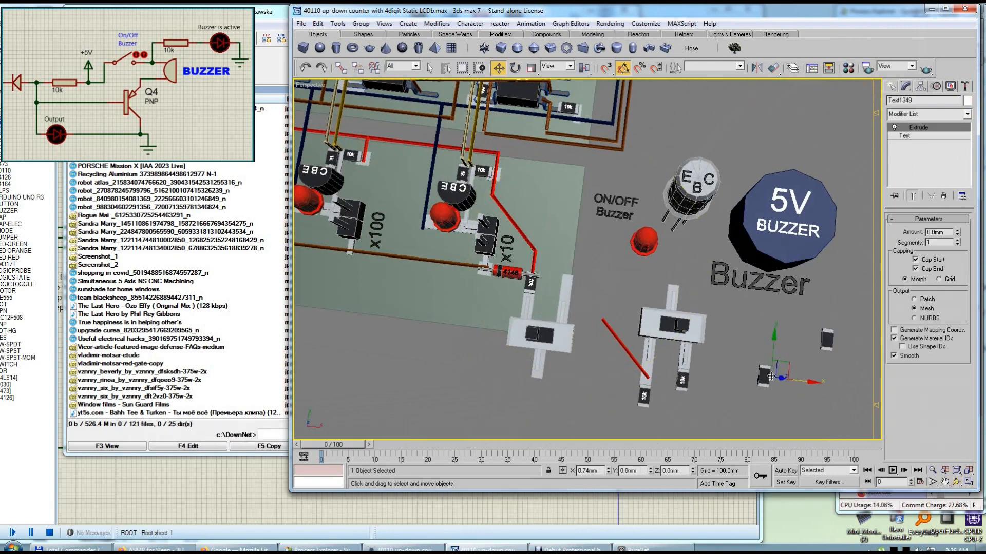
drag(768, 384, 829, 391)
middle_drag(709, 379, 709, 379)
drag(709, 380, 620, 385)
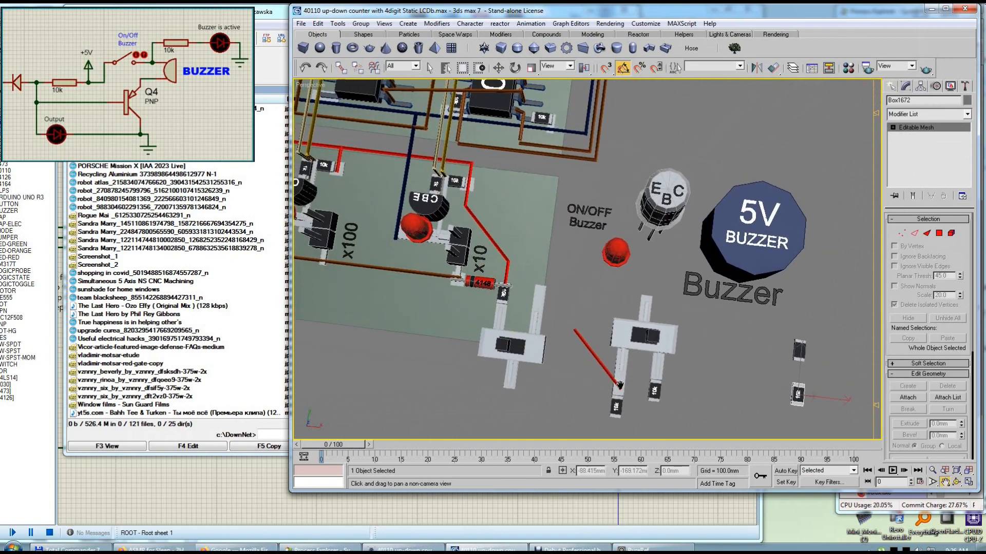
Step: Extend the diagonal red wire to 12.433 mm and place the short red wire at its lower end
middle_click(504, 296)
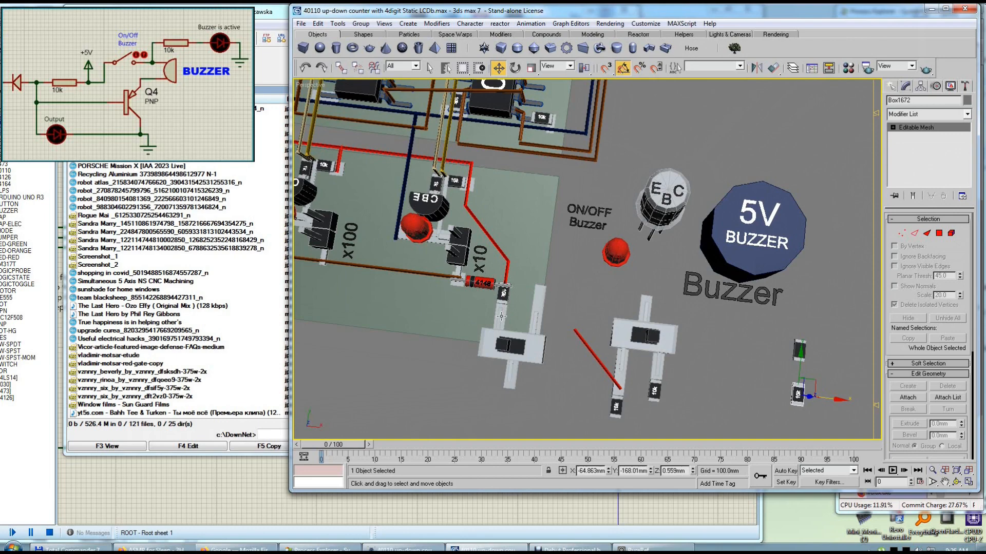
click(506, 277)
drag(523, 259, 528, 295)
click(505, 257)
drag(969, 250, 968, 232)
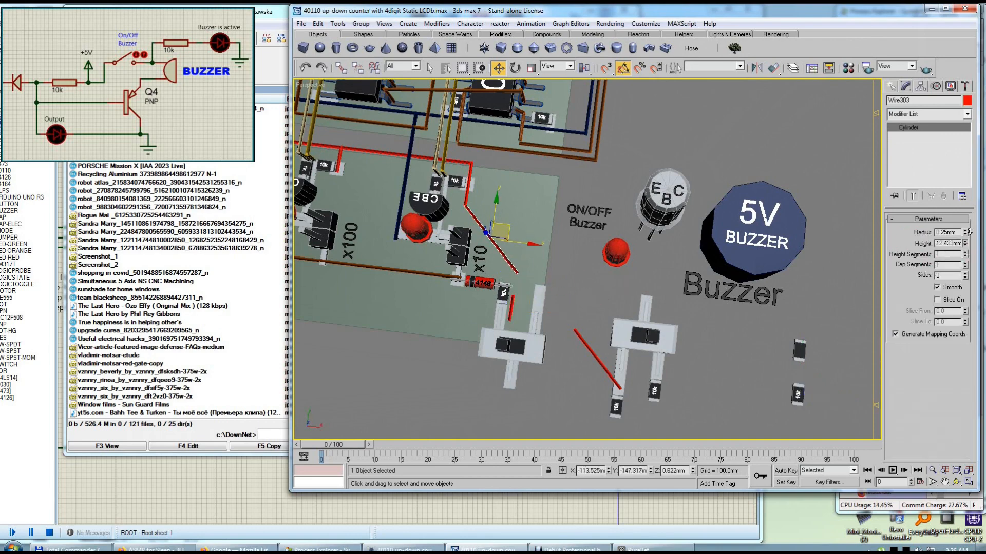
key(ctrl+z)
key(ctrl+z)
key(ctrl+z)
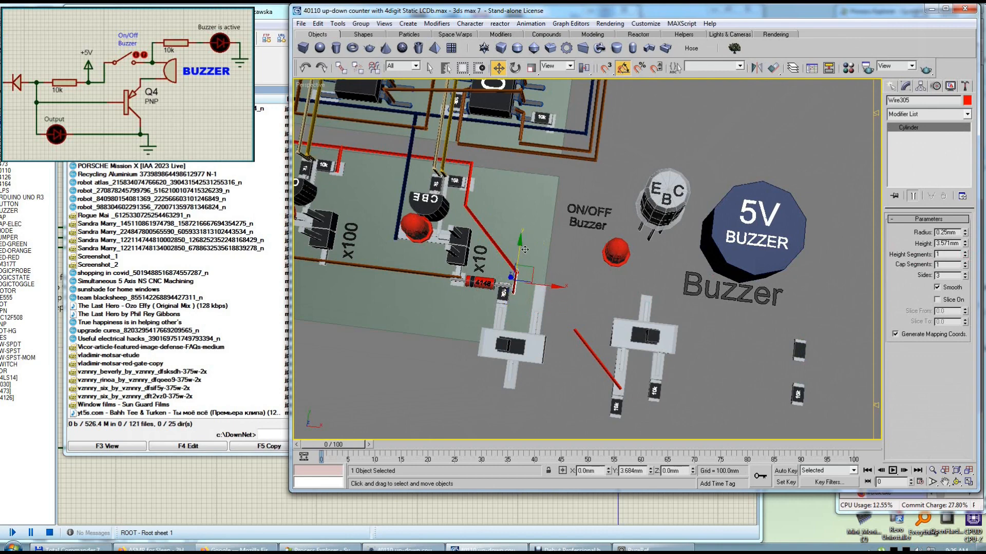
Step: Lengthen the short red wire to 5.671 mm and align it downward from the diagonal wire's end
key(e)
drag(542, 287, 531, 309)
key(w)
drag(518, 246, 520, 256)
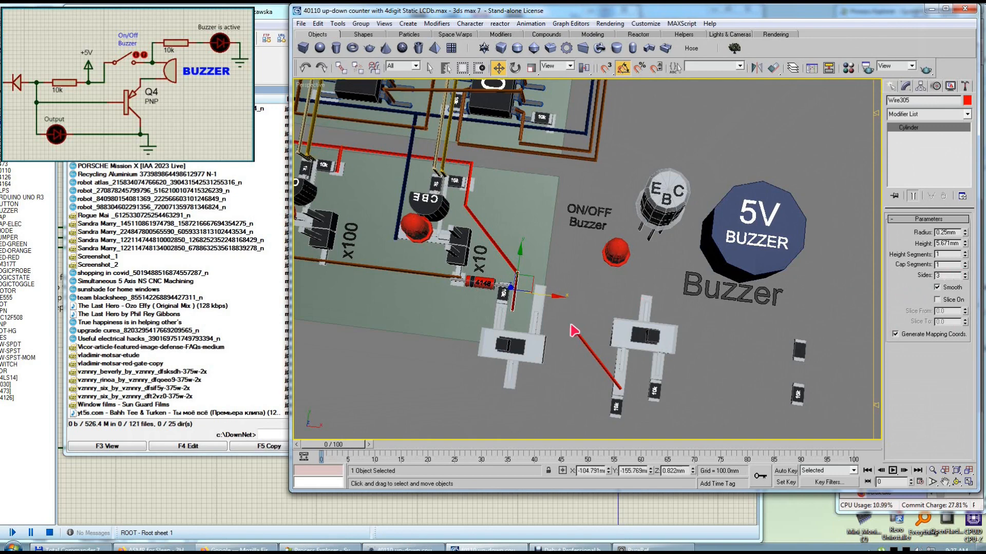
Step: Clone the short red wire and angle it at 3.271 mm long onto the pad below the 10k resistor
shift+drag(535, 279, 534, 311)
key(Return)
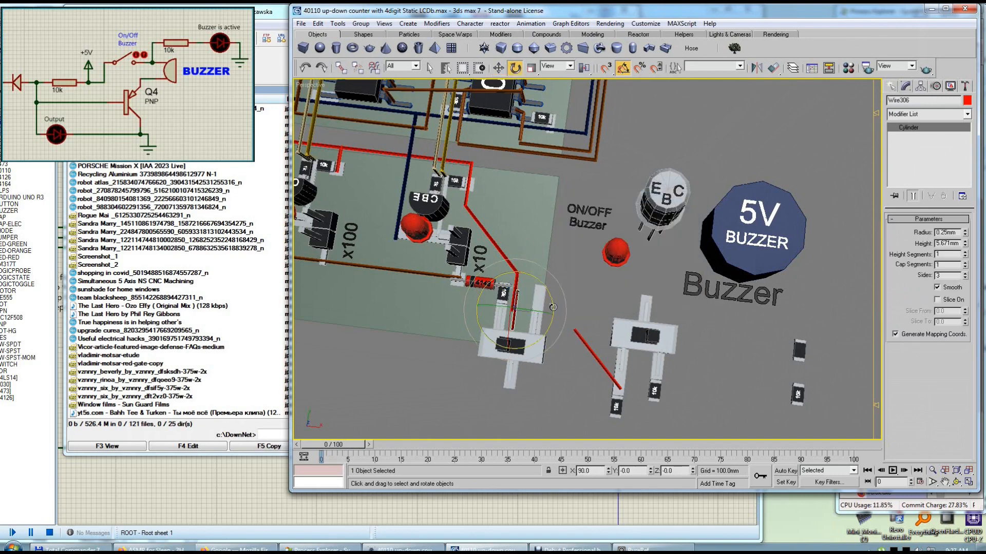
drag(965, 245, 965, 254)
drag(540, 291, 523, 302)
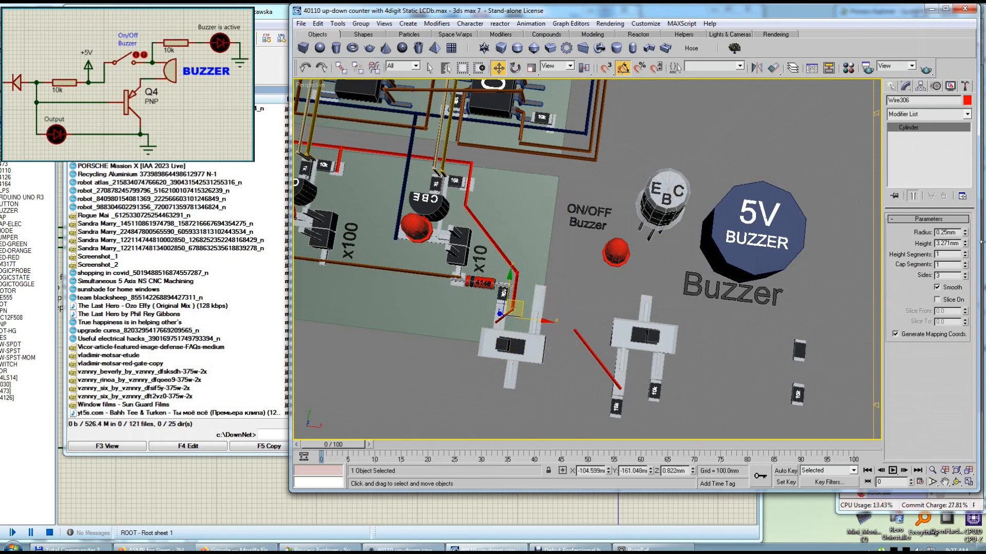
Step: Move the spare switch with its pads, 10k resistors and red wire farther away from the board
click(610, 307)
middle_drag(609, 308, 564, 281)
scroll(627, 303, down, 4)
scroll(627, 304, up, 2)
scroll(611, 299, up, 3)
drag(687, 272, 577, 391)
drag(656, 310, 707, 344)
Step: Move the spare 10k resistor with its label onto the end of the on-board switch's second pad
click(684, 370)
click(713, 390)
shift+drag(728, 381, 557, 250)
click(663, 295)
click(739, 412)
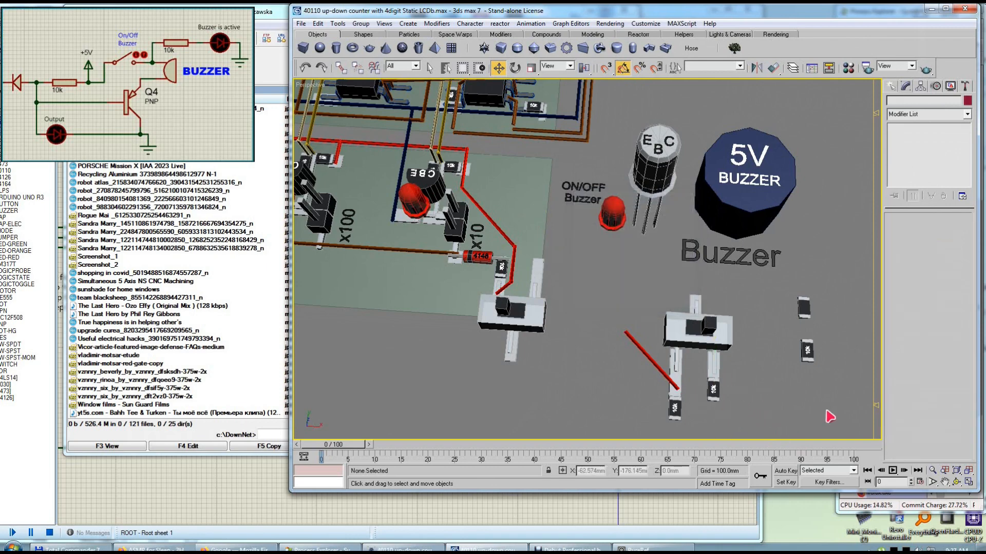
drag(787, 381, 551, 239)
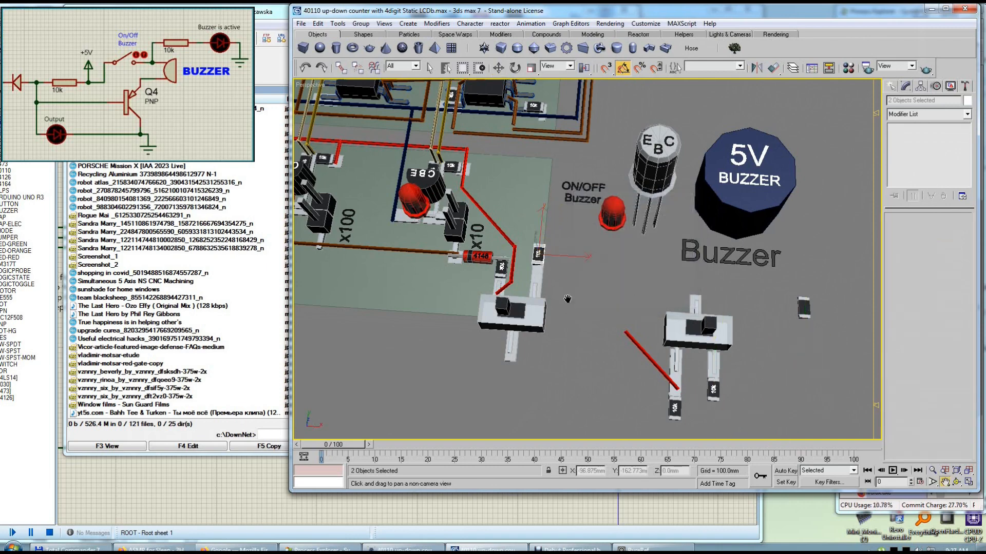
middle_drag(565, 297, 572, 319)
Step: Shorten the on-board switch's second pad and shift its 10k resistor down to the pad's end
click(546, 294)
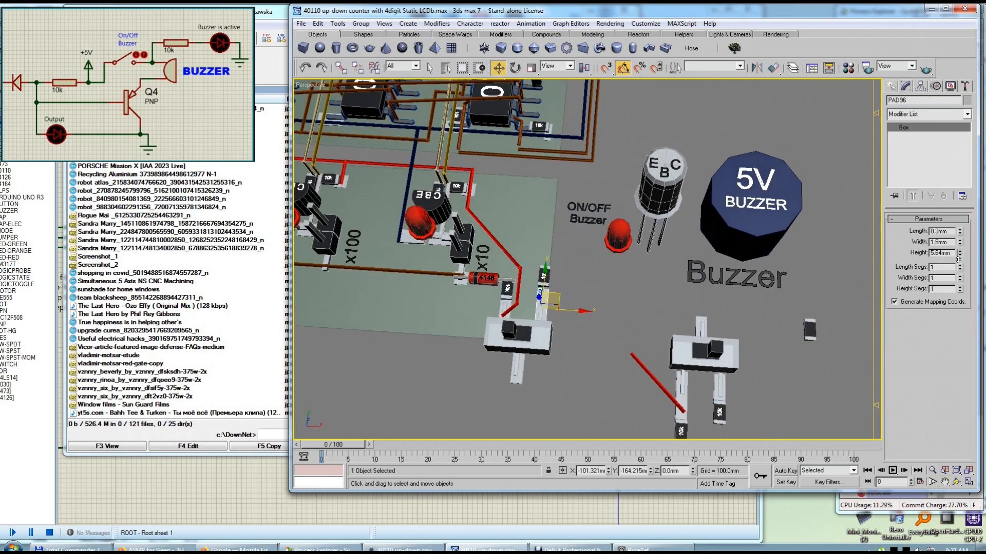
click(573, 278)
click(546, 276)
drag(562, 262, 561, 277)
middle_drag(603, 292, 588, 297)
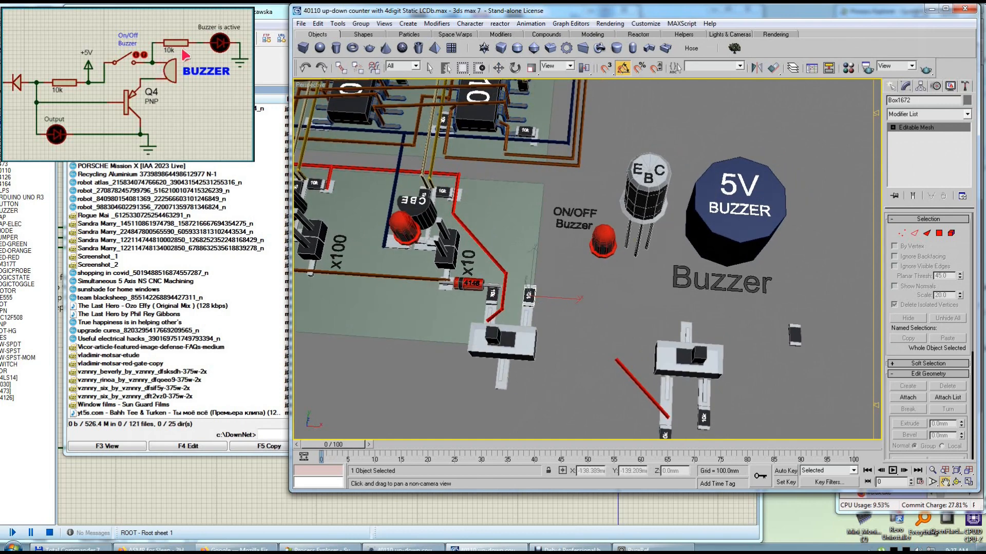
Step: Move the red indicator LED from the ON/OFF Buzzer label to just above the second 10k resistor
click(602, 245)
middle_drag(583, 282, 587, 293)
drag(624, 236, 549, 247)
scroll(554, 306, down, 4)
middle_drag(578, 291, 634, 325)
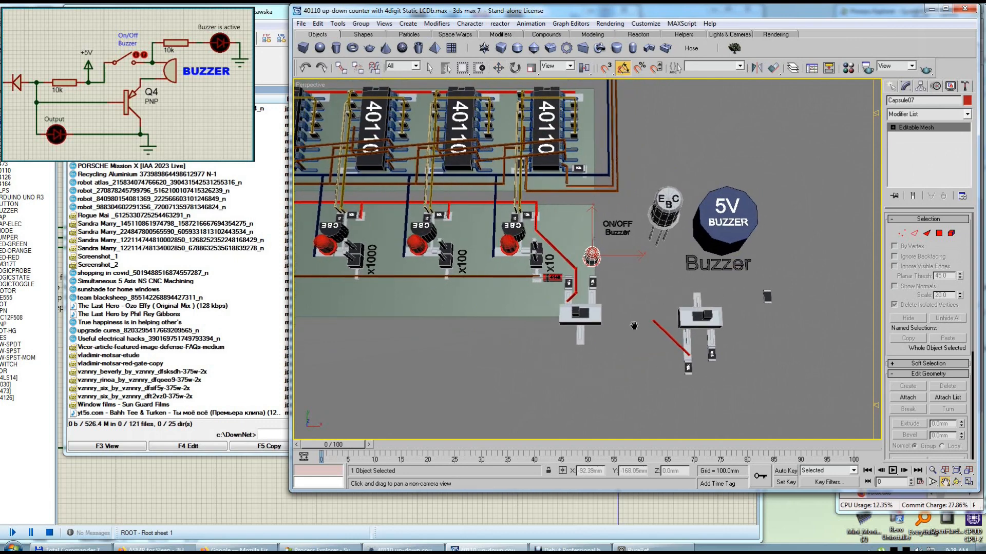
Step: Turn the on-board switch with its pads, 10k resistors and short red wires a quarter turn so the resistors face the board
middle_drag(445, 320, 474, 331)
middle_drag(405, 311, 590, 307)
click(555, 328)
key(e)
drag(577, 349, 578, 326)
key(w)
scroll(584, 320, up, 4)
alt+click(484, 373)
ctrl+drag(473, 370, 474, 369)
scroll(534, 344, down, 2)
middle_drag(559, 330, 564, 325)
key(e)
drag(567, 326, 518, 316)
key(w)
click(597, 307)
middle_drag(589, 296, 606, 298)
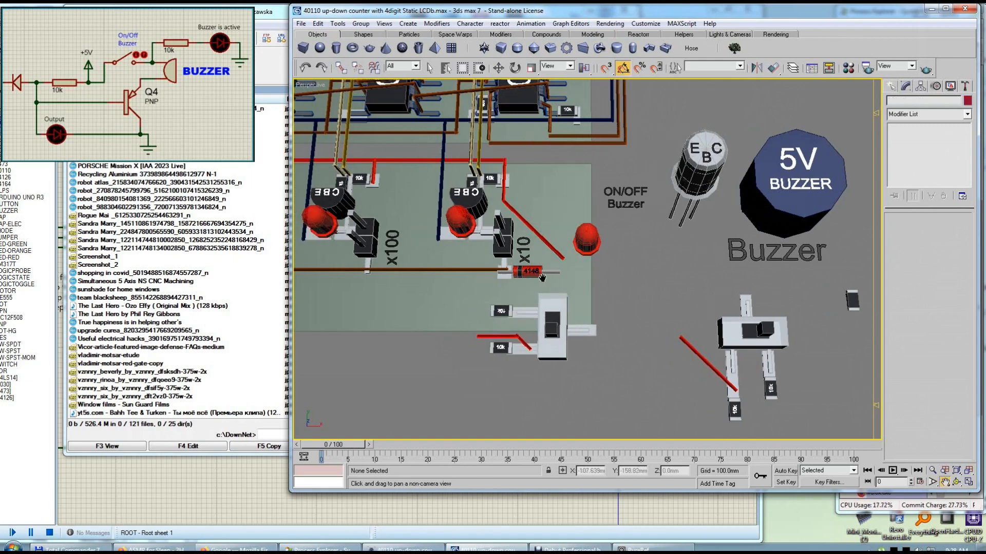
Step: Rotate the 4148 diode a quarter turn and place it vertically below the x10 switch's pad
click(531, 271)
key(e)
click(532, 274)
drag(565, 288, 558, 296)
key(w)
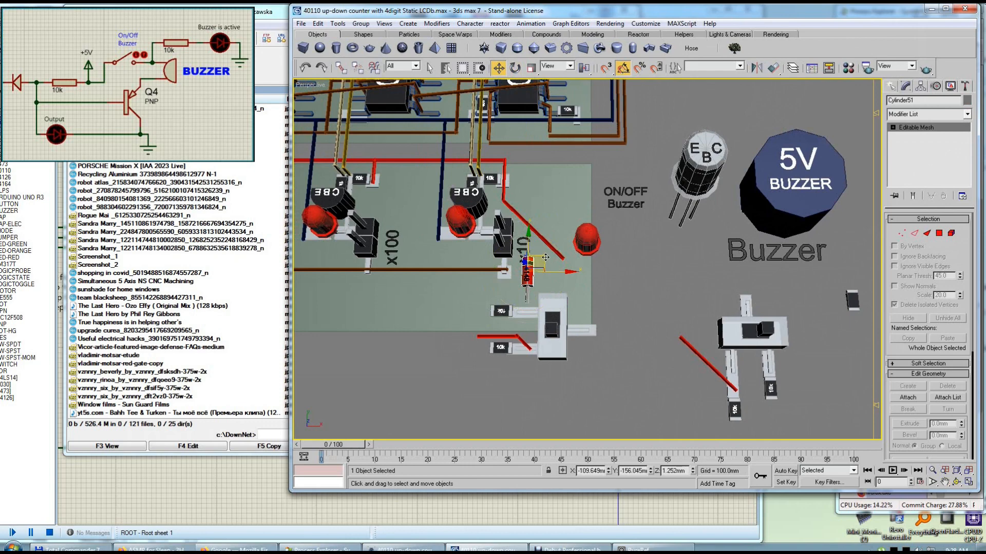
drag(545, 258, 524, 280)
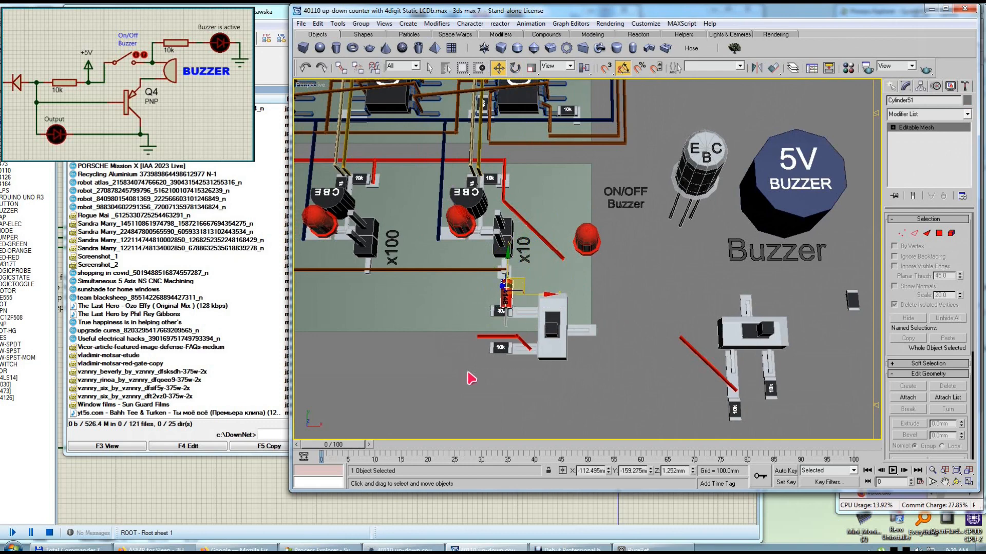
Step: Move the turned switch with its pads and resistors so its upper pad meets the diode's lower lead
drag(609, 283, 467, 373)
alt+click(512, 300)
drag(545, 317, 534, 332)
Step: Move the two short red wires off the board beside the spare switch and shorten the diagonal red wire to 2.86 mm
click(554, 250)
drag(500, 362, 823, 303)
click(551, 246)
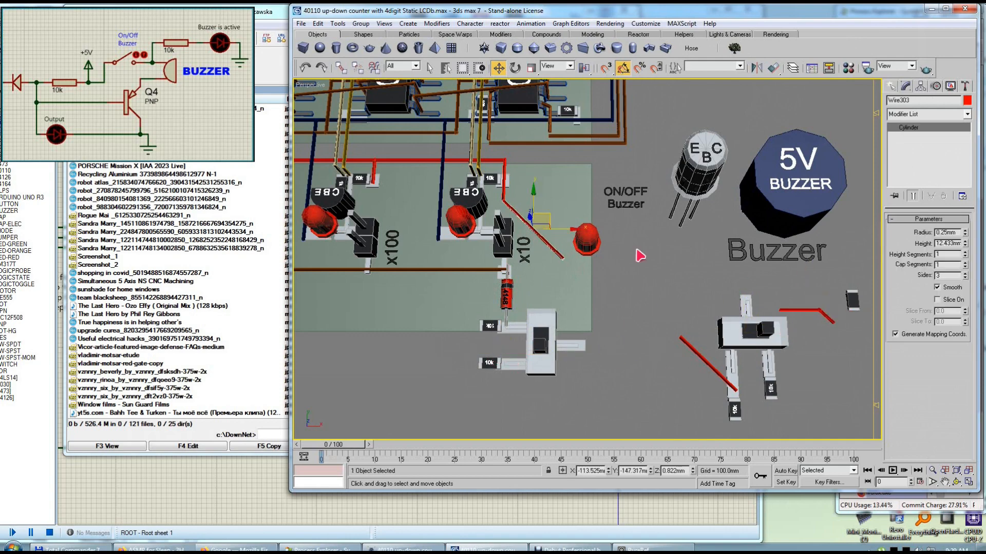
drag(965, 244, 964, 278)
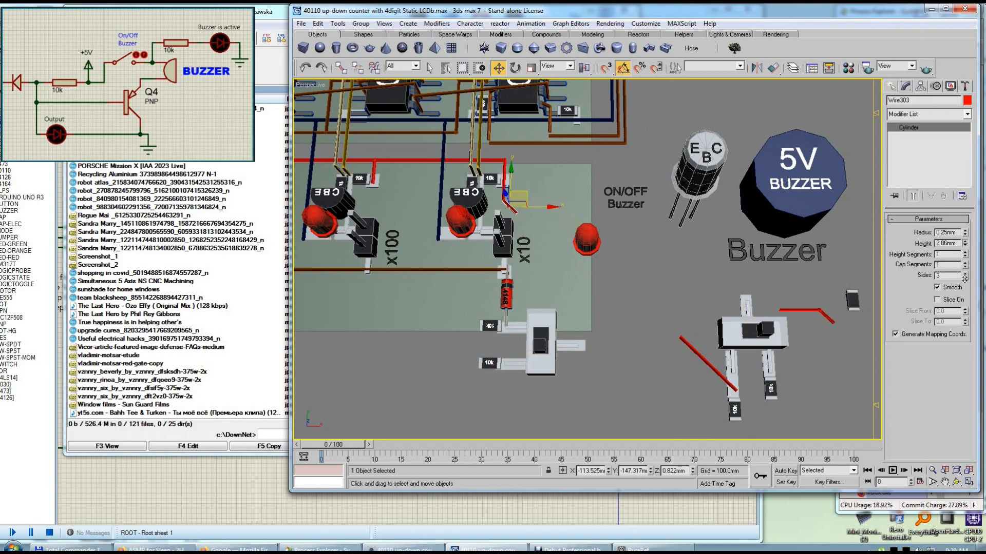
Step: Turn the spare switch's red wire vertical and fit it at 16.521 mm long between the diagonal wire and the on-board switch's upper pad
drag(692, 349, 583, 279)
key(e)
drag(620, 322, 618, 320)
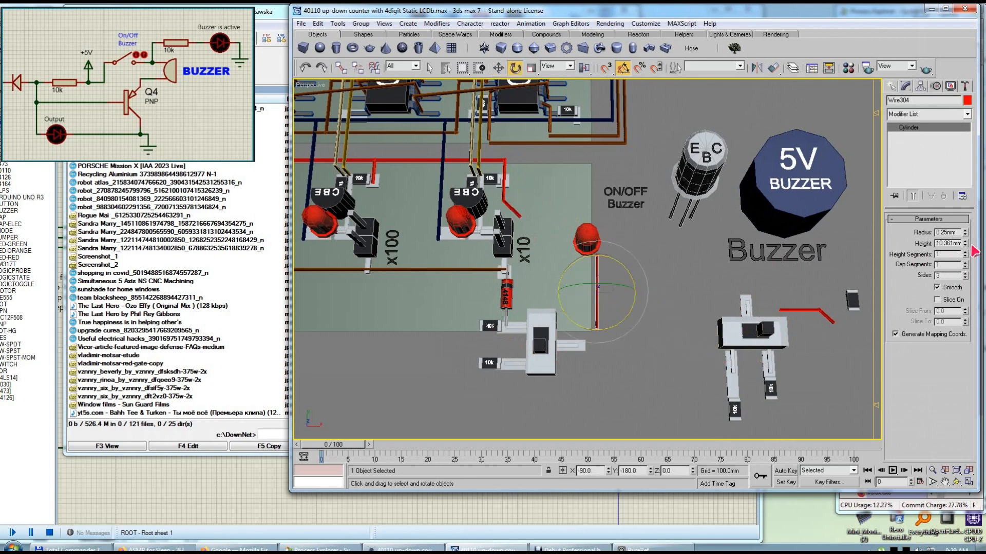
key(w)
drag(616, 273, 535, 265)
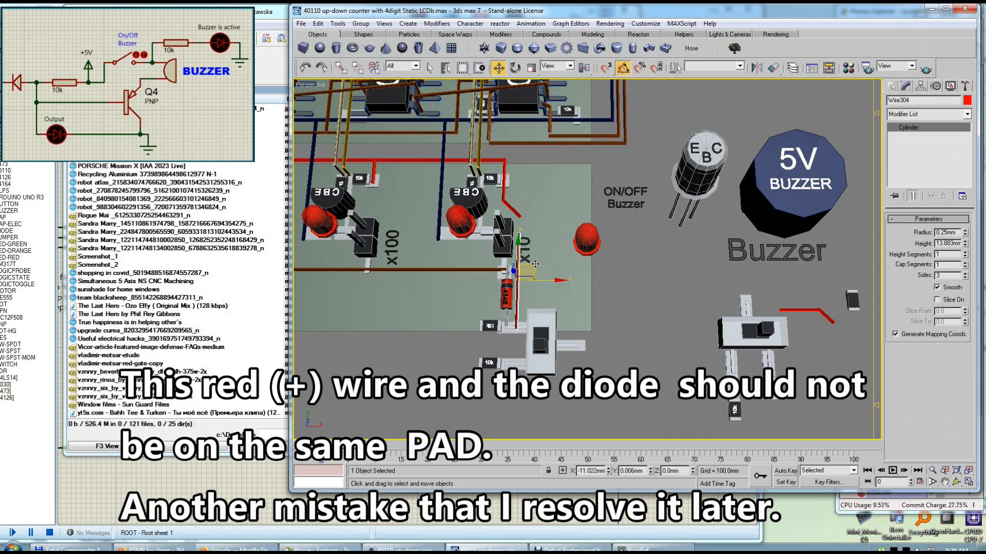
drag(965, 244, 967, 232)
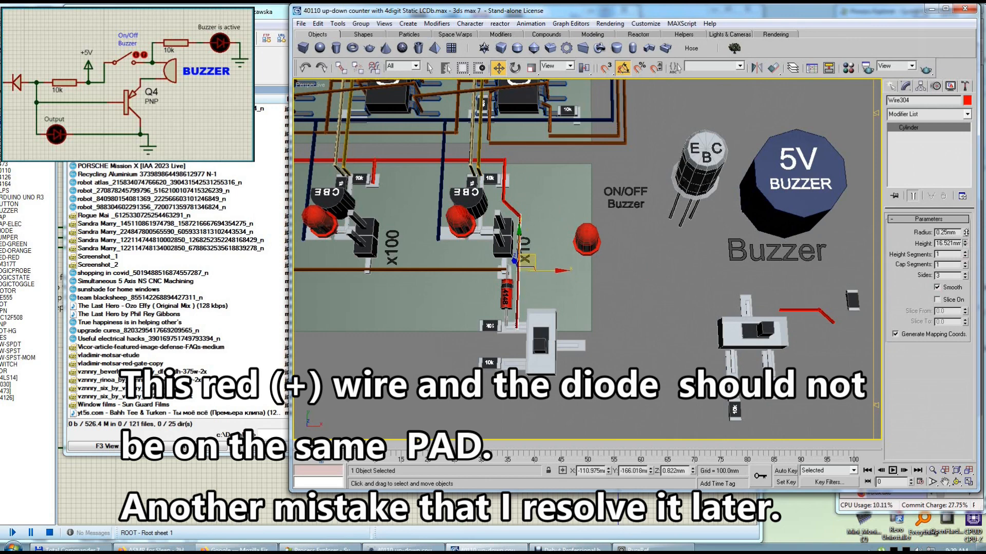
Step: Move the red indicator LED beside the on-board switch's lower 10k resistor
middle_drag(585, 241, 613, 231)
click(614, 230)
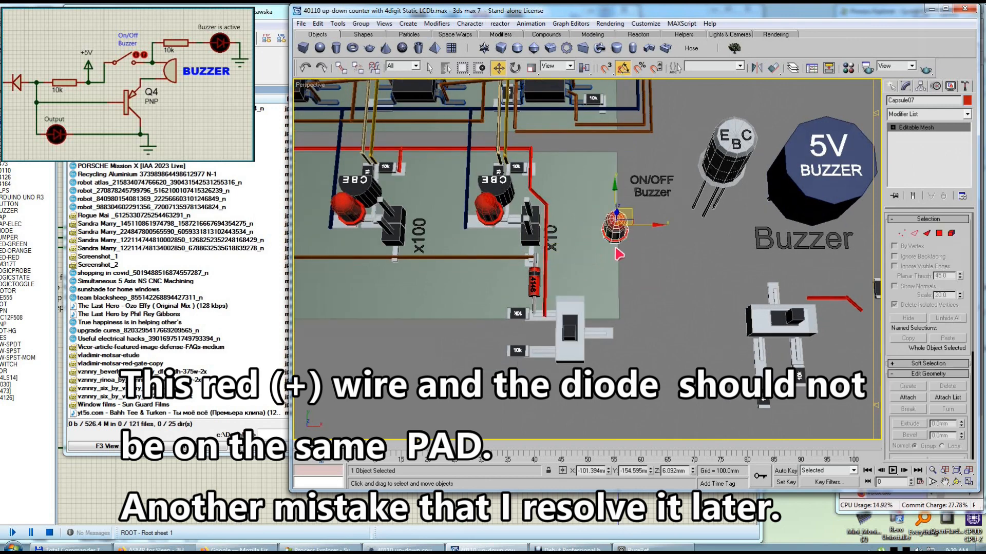
drag(622, 218, 507, 330)
mouse_move(595, 336)
alt+middle_down()
mouse_move(567, 303)
mouse_move(590, 226)
mouse_move(605, 340)
alt+middle_up()
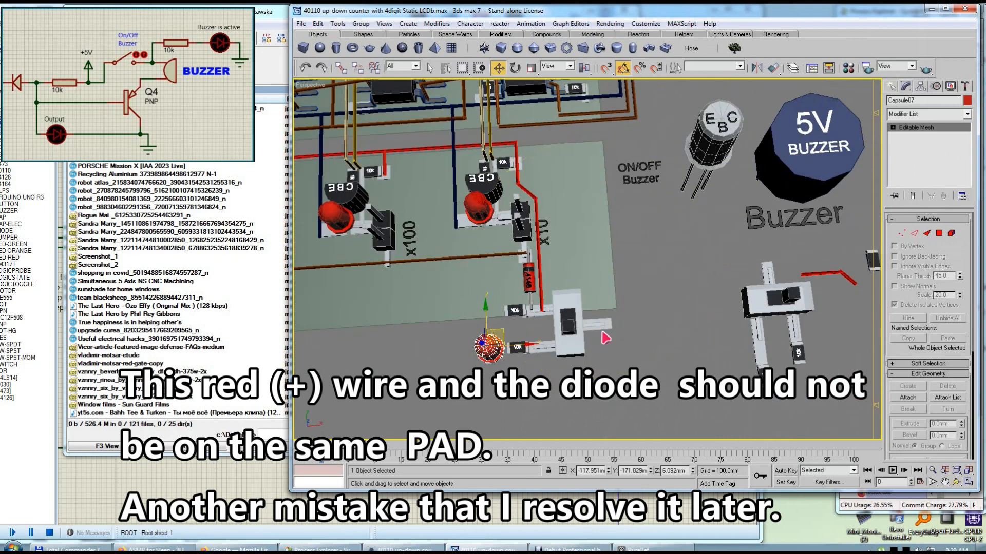
Step: Try to rotate the on-board switch's single side pin and its lower paired pin
click(607, 324)
key(e)
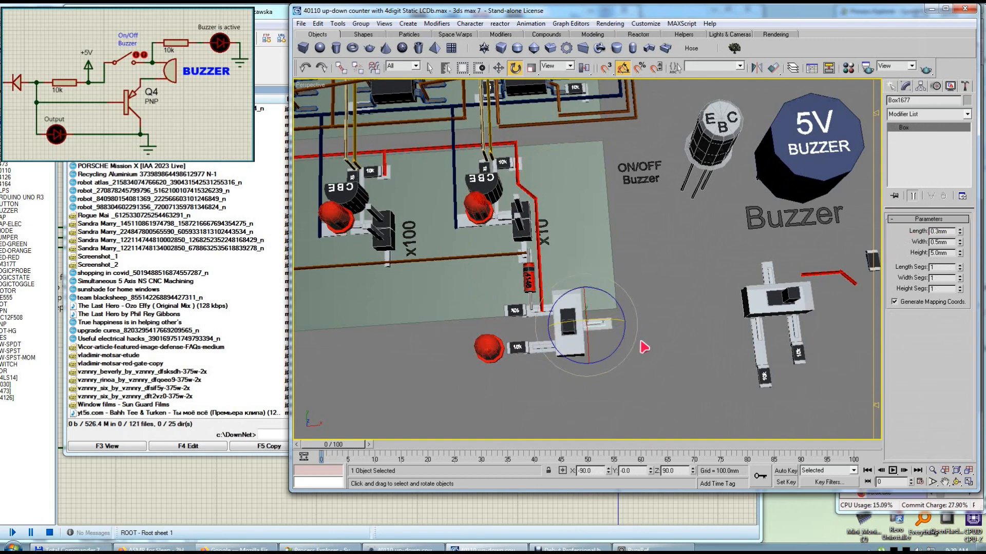
scroll(645, 348, up, 10)
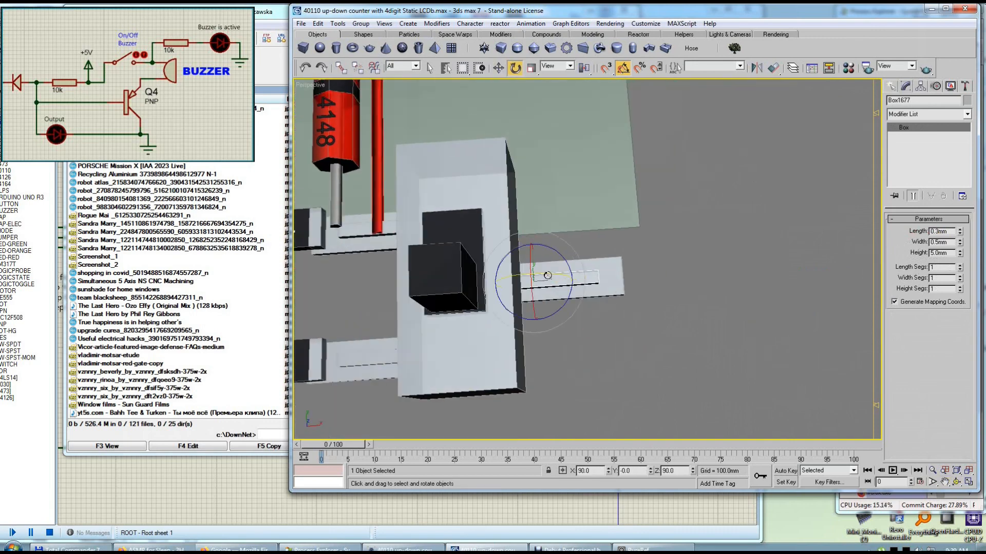
drag(567, 275, 564, 278)
key(w)
key(ctrl+z)
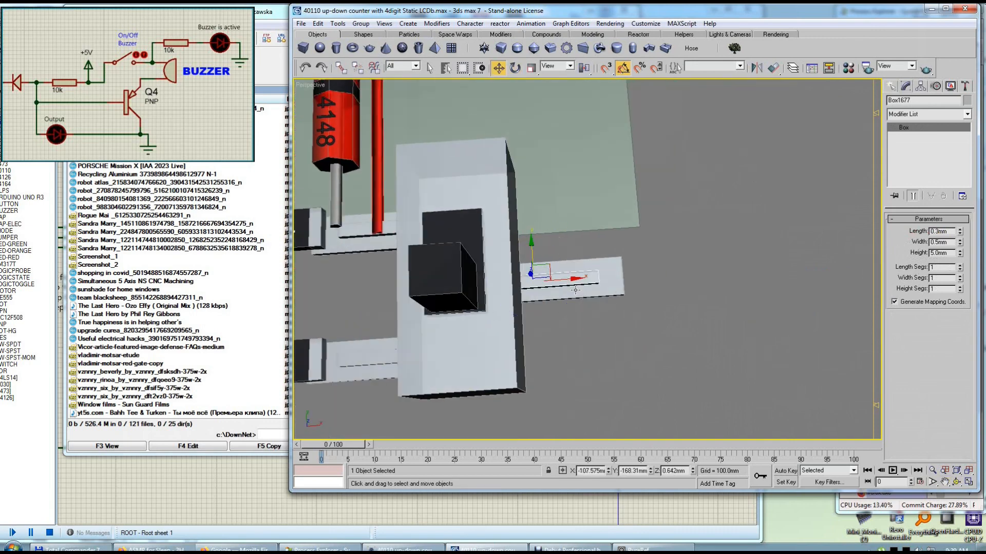
middle_drag(398, 345, 534, 337)
click(537, 347)
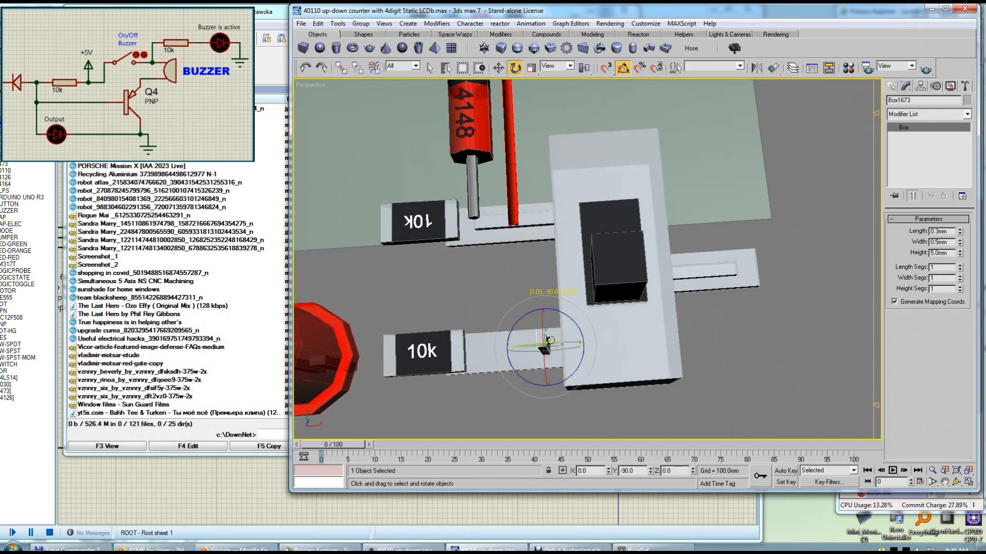
scroll(580, 343, down, 5)
key(w)
Step: Move the on-board switch's single pin over to the side of its other two pins and delete the leftover pad
click(590, 284)
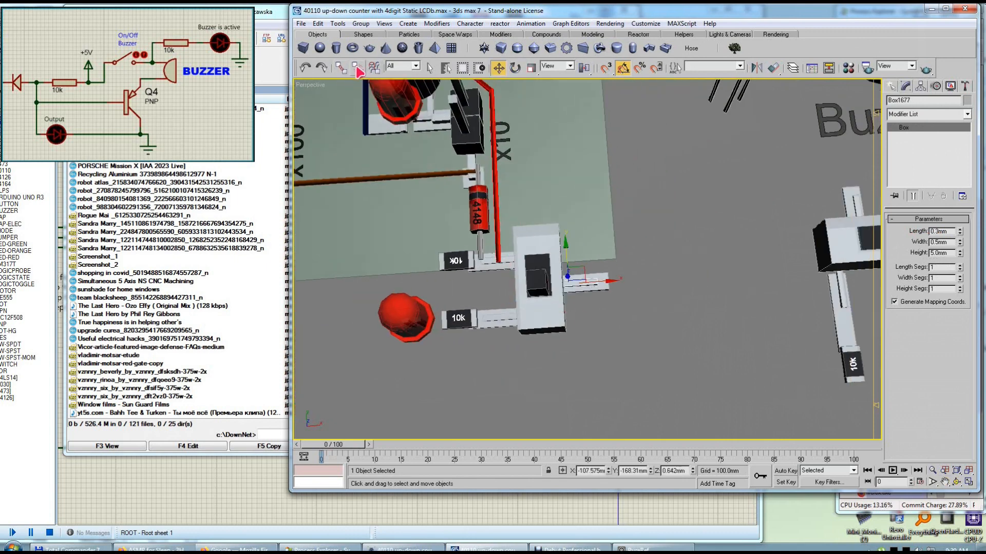
key(e)
key(w)
drag(600, 280, 543, 283)
click(589, 287)
key(Delete)
Step: Delete the spare switch with its pads, resistors and the loose red wires beside it
middle_drag(489, 354, 526, 317)
alt+middle_drag(570, 275, 597, 322)
scroll(587, 272, down, 3)
drag(701, 384, 734, 387)
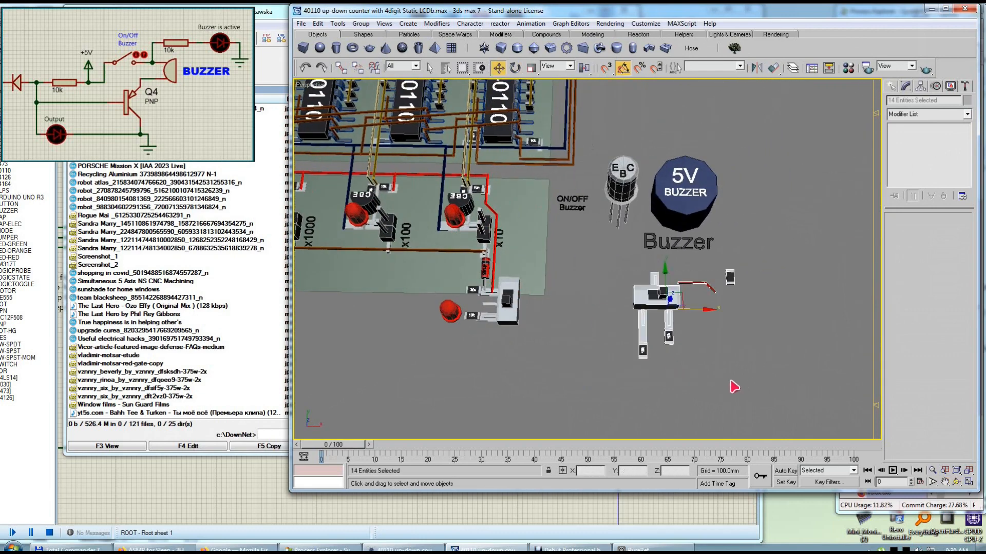
key(Delete)
Step: Move the ON/OFF Buzzer label onto the board just above the on-board switch
middle_drag(560, 287, 583, 318)
key(w)
click(595, 232)
drag(612, 222, 555, 289)
middle_drag(585, 341, 608, 346)
mouse_move(576, 288)
mouse_down()
mouse_move(606, 329)
mouse_move(575, 284)
mouse_up()
middle_drag(478, 310, 495, 313)
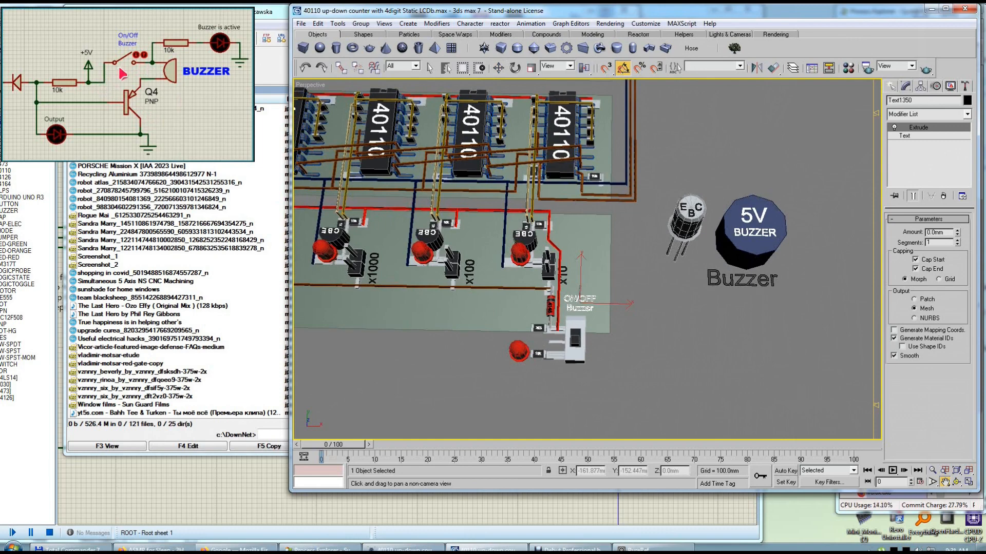
Step: Clone a switch pad to the far side of the lower 10k resistor and move the red indicator LED onto it
key(ctrl+r)
drag(551, 355, 556, 308)
scroll(556, 311, up, 3)
right_click(556, 313)
click(547, 354)
shift+drag(577, 350, 468, 319)
key(Return)
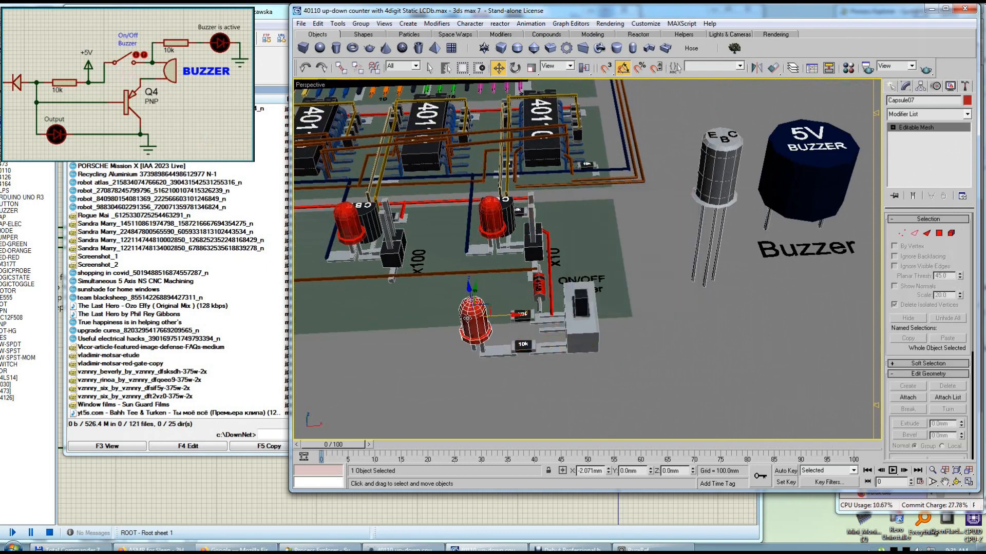
Step: Clone the pad beneath the indicator LED outward along the resistor's line for the LED's other lead
alt+middle_drag(505, 361, 568, 363)
click(529, 349)
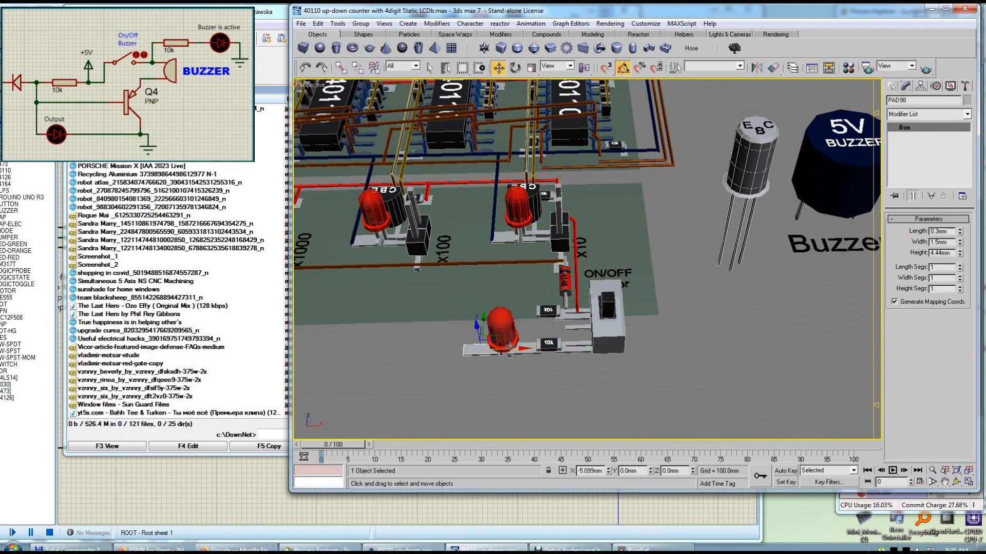
shift+drag(510, 346, 509, 346)
key(Return)
mouse_move(533, 370)
alt+middle_down()
mouse_move(539, 280)
mouse_move(567, 322)
alt+middle_up()
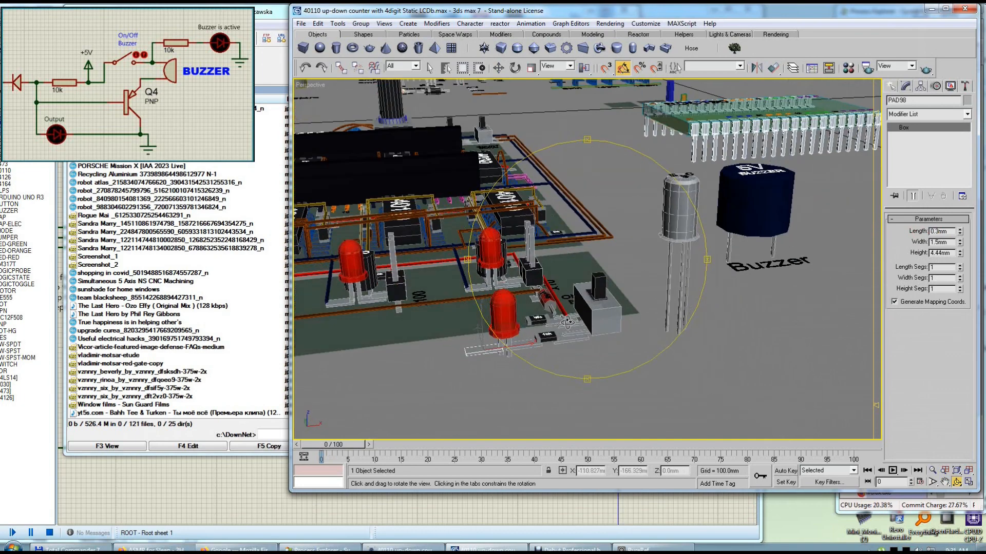
scroll(566, 322, up, 3)
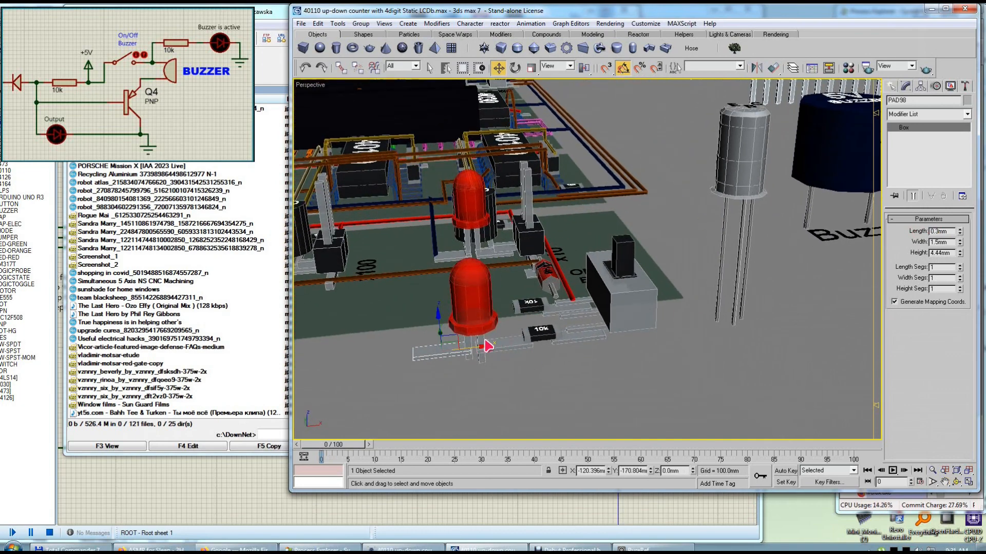
Step: Clone a dark blue wire to run from the x10 stage's LED pad down to the new indicator LED's pad
alt+middle_drag(515, 344, 539, 323)
scroll(539, 323, up, 5)
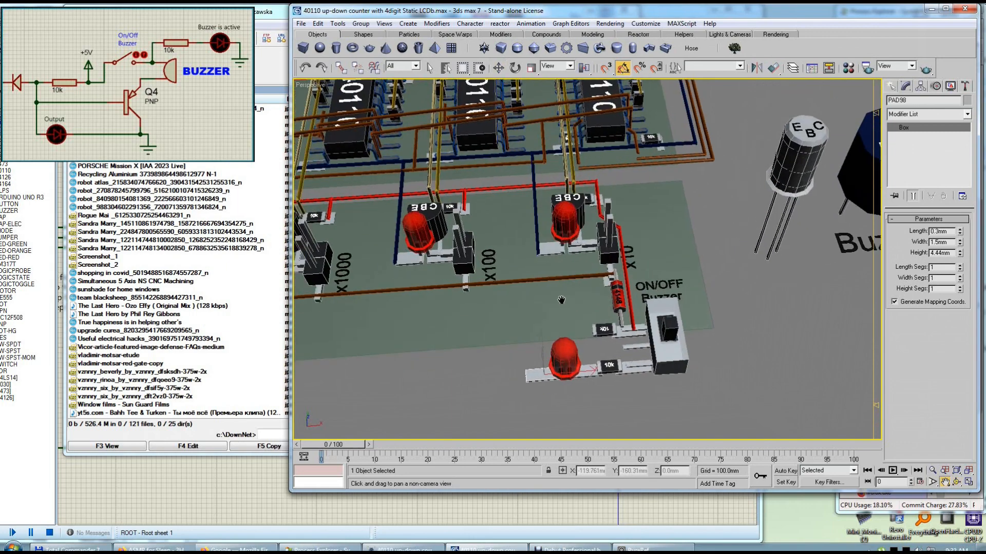
key(w)
click(538, 230)
alt+middle_drag(547, 186, 547, 180)
shift+drag(501, 283, 517, 316)
click(607, 296)
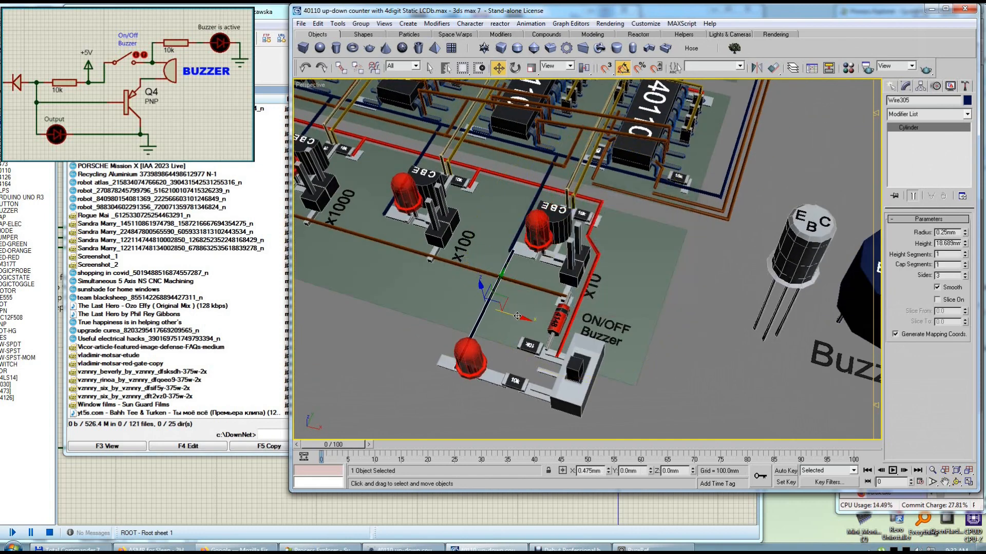
scroll(511, 303, down, 4)
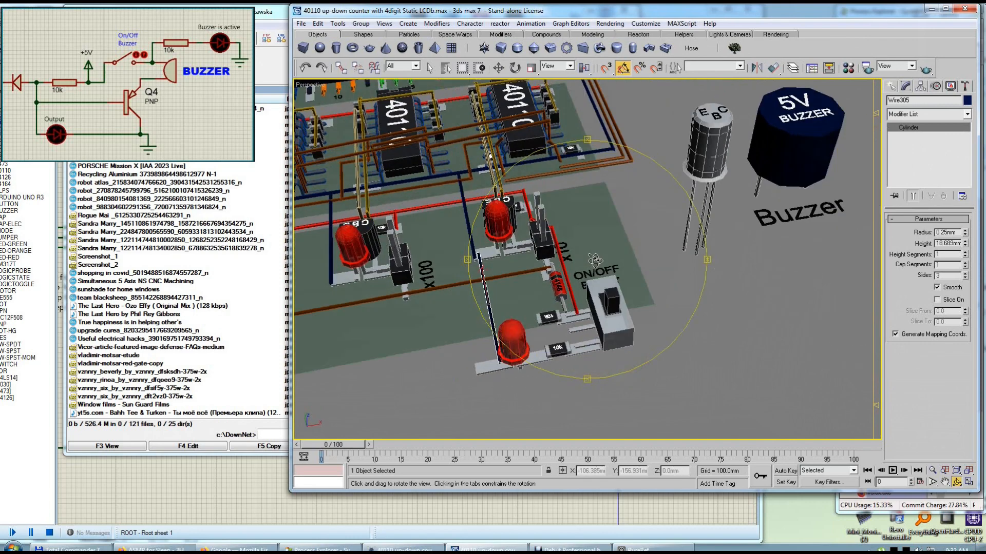
drag(518, 298, 519, 298)
alt+middle_drag(518, 299, 564, 314)
Step: Shorten the outer pad beneath the indicator LED to a height of 2.24 mm
click(573, 362)
click(522, 358)
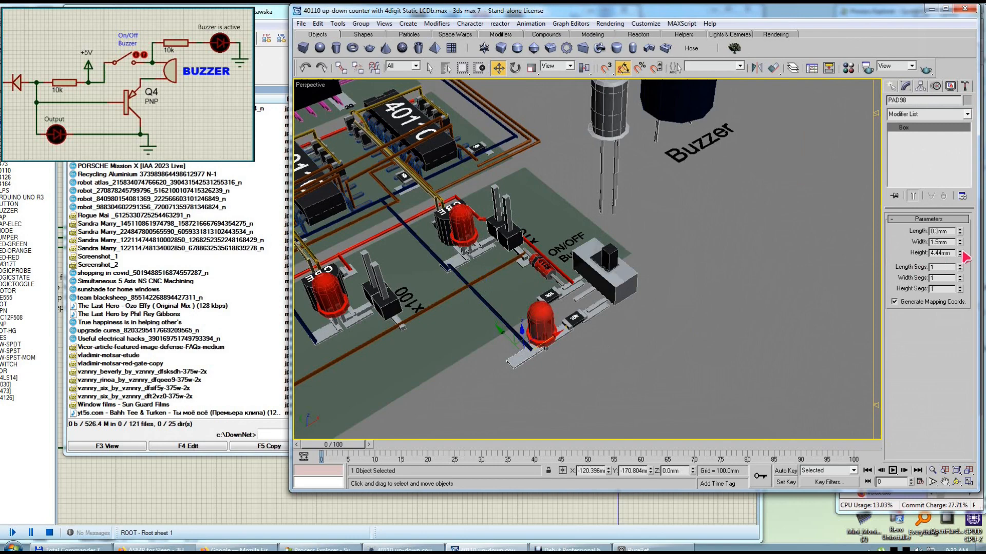
alt+middle_drag(604, 277, 571, 278)
middle_drag(544, 317, 585, 300)
scroll(581, 291, down, 4)
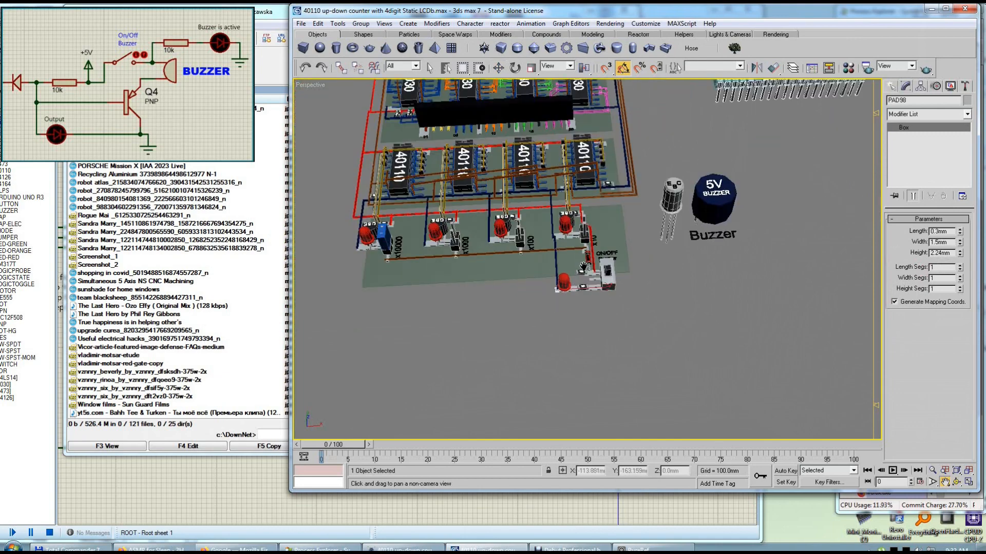
Step: Rotate the ON/OFF Buzzer label to read vertically and move it to the outer side of the on-board switch
scroll(584, 267, up, 5)
key(w)
click(591, 275)
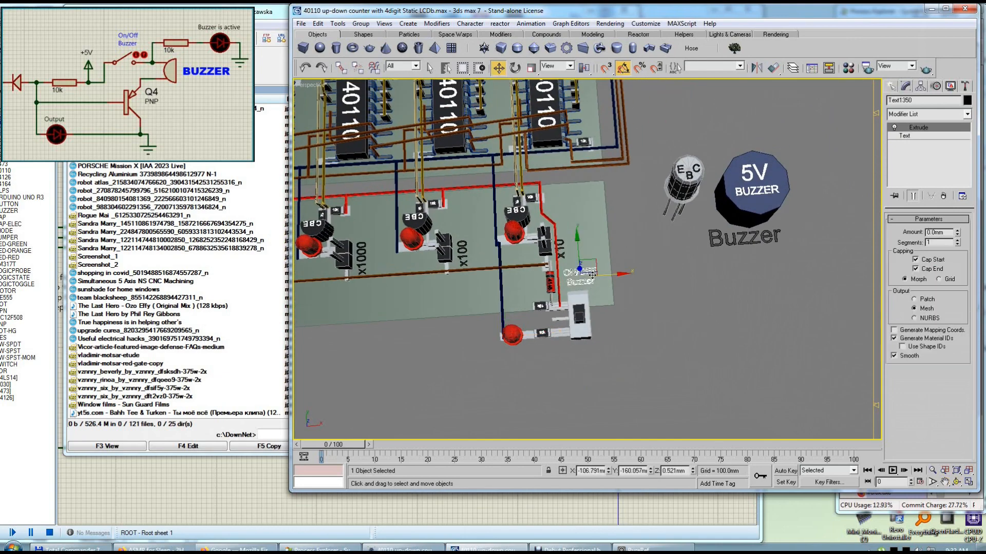
key(e)
drag(612, 308, 615, 299)
key(w)
drag(598, 260, 614, 299)
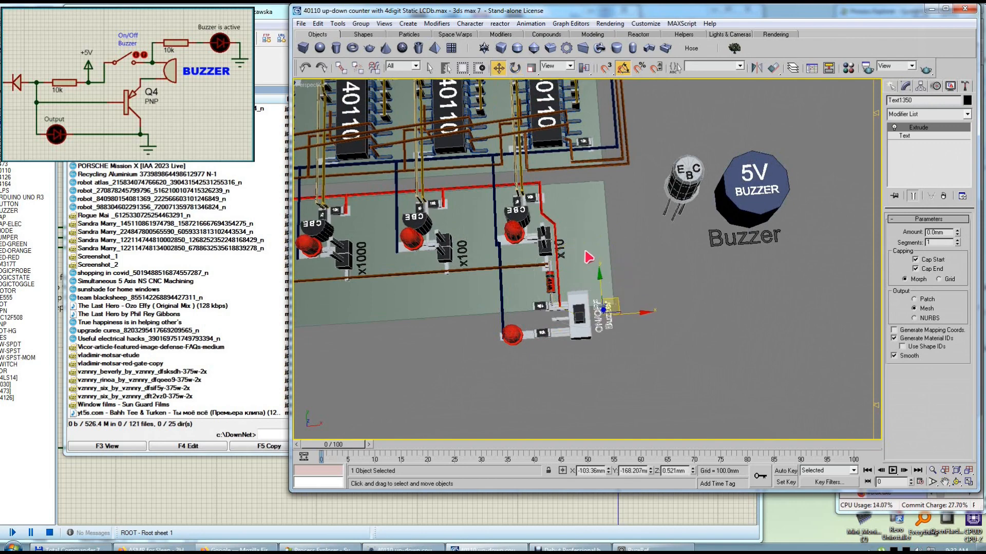
Step: Unfreeze all objects, set the lower board plane's length to 33.5 mm and shift it to reach under the indicator LED and switch
click(586, 250)
right_click(588, 257)
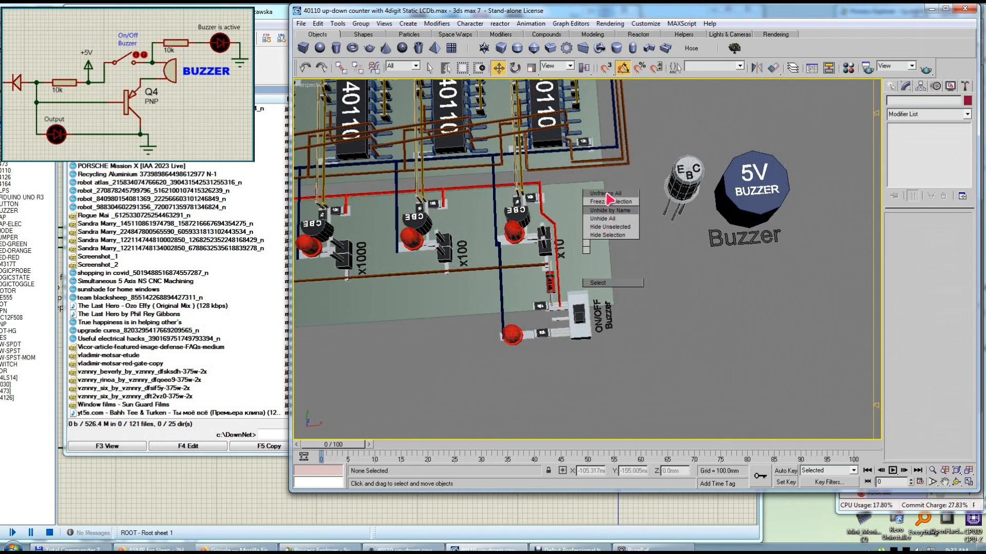
click(608, 193)
click(598, 267)
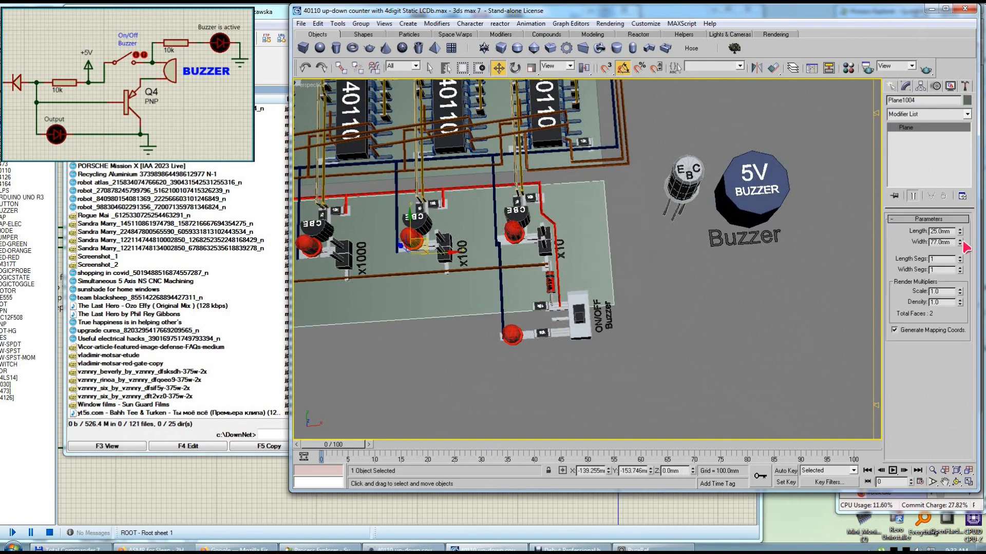
drag(960, 230, 959, 219)
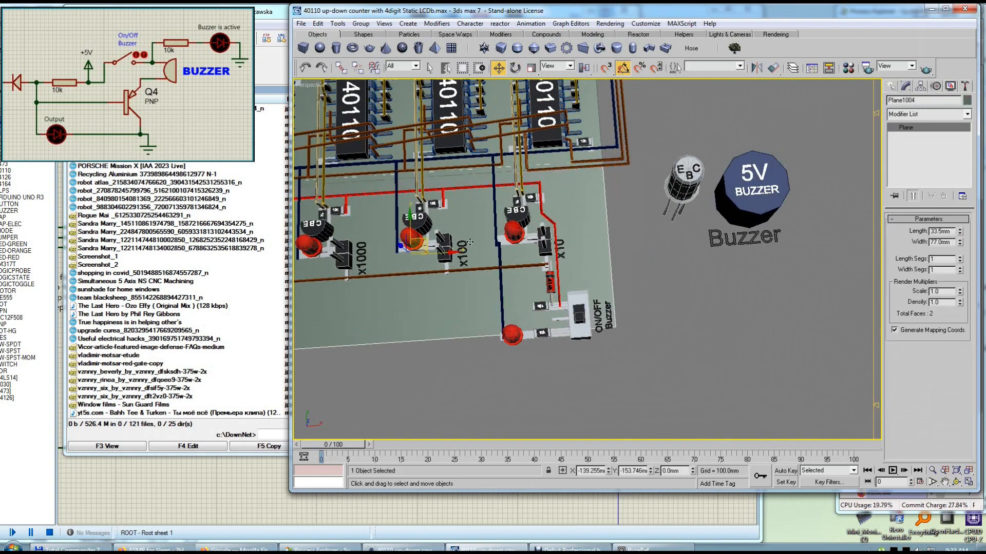
middle_drag(421, 236, 473, 245)
drag(460, 229, 465, 249)
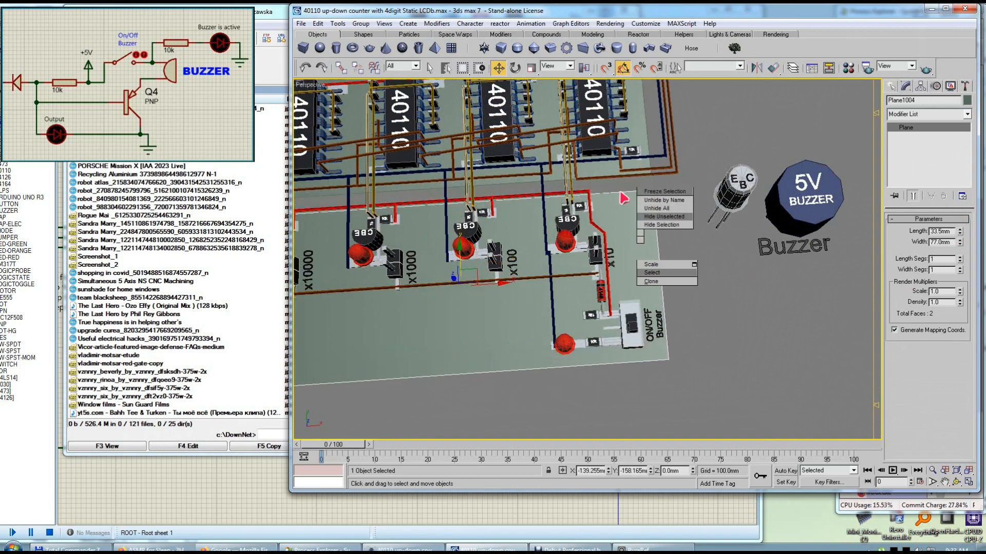
Step: Freeze the resized lower board plane
click(727, 323)
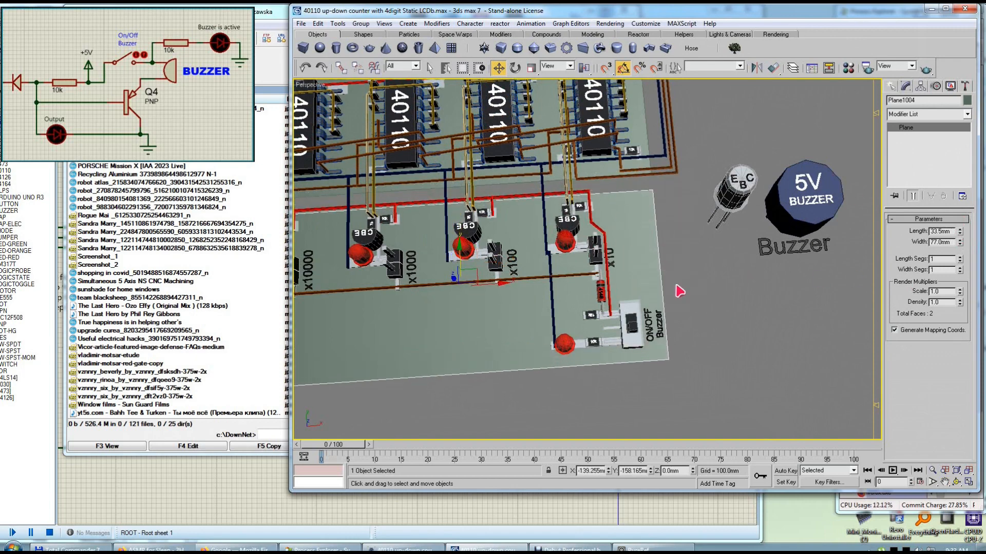
right_click(611, 231)
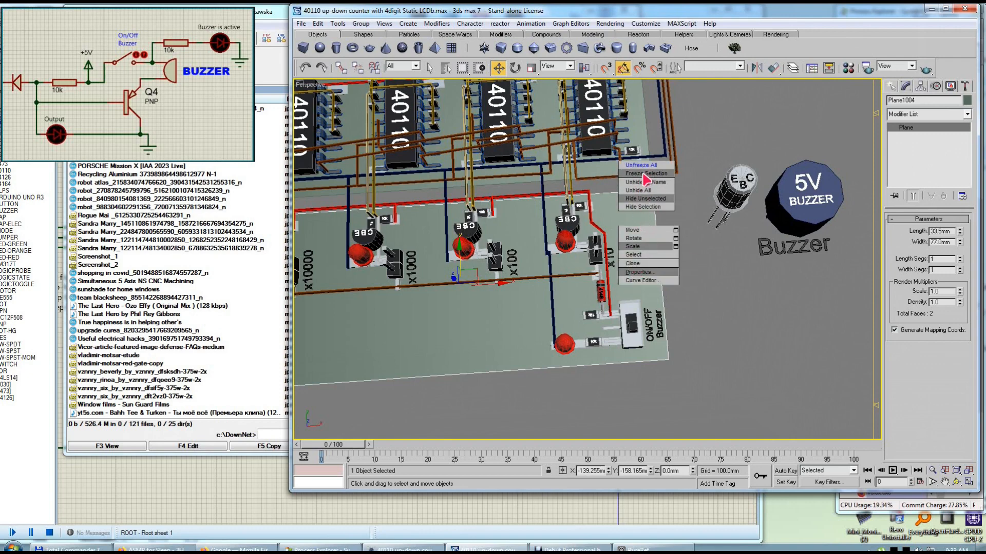
click(644, 175)
middle_drag(641, 284, 636, 268)
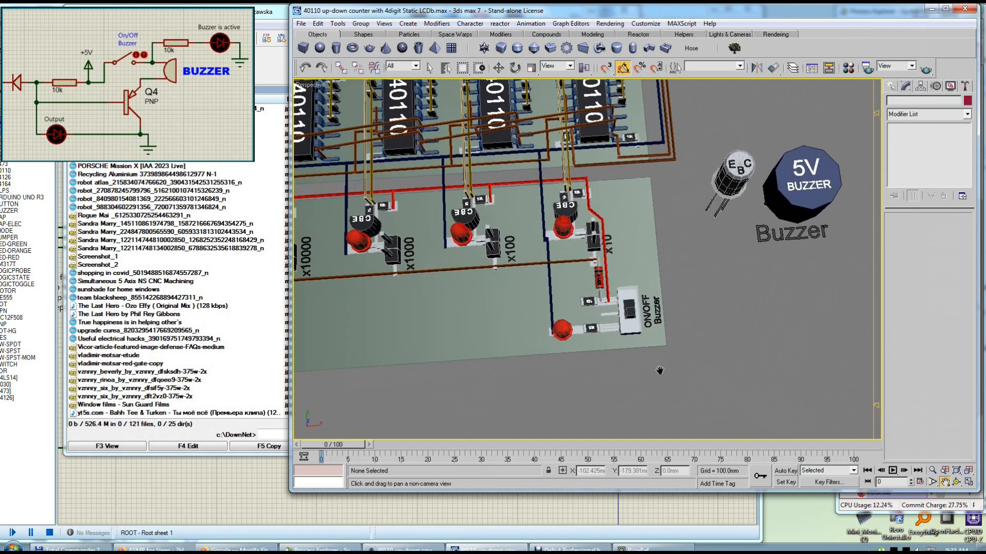
alt+middle_drag(659, 371, 610, 337)
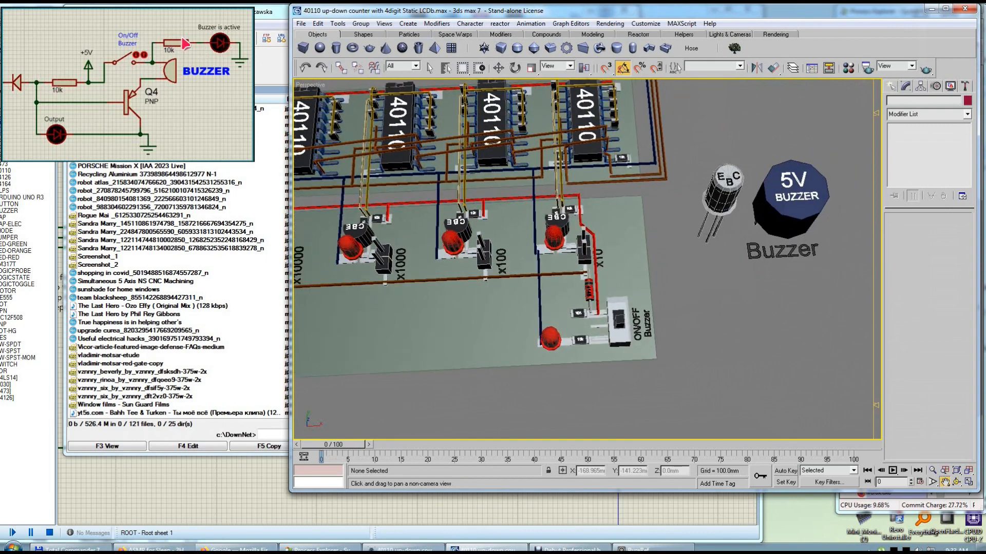
Step: Move the 5V buzzer onto the lower board in the free area beside the indicator LED
click(805, 204)
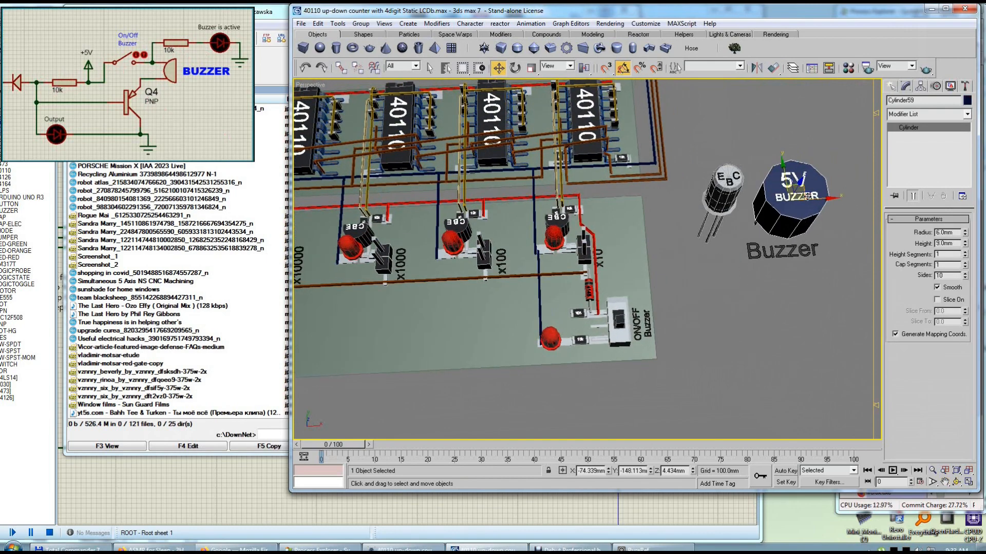
drag(800, 193, 473, 304)
alt+middle_drag(473, 304, 579, 285)
drag(579, 285, 580, 271)
middle_drag(548, 298, 534, 272)
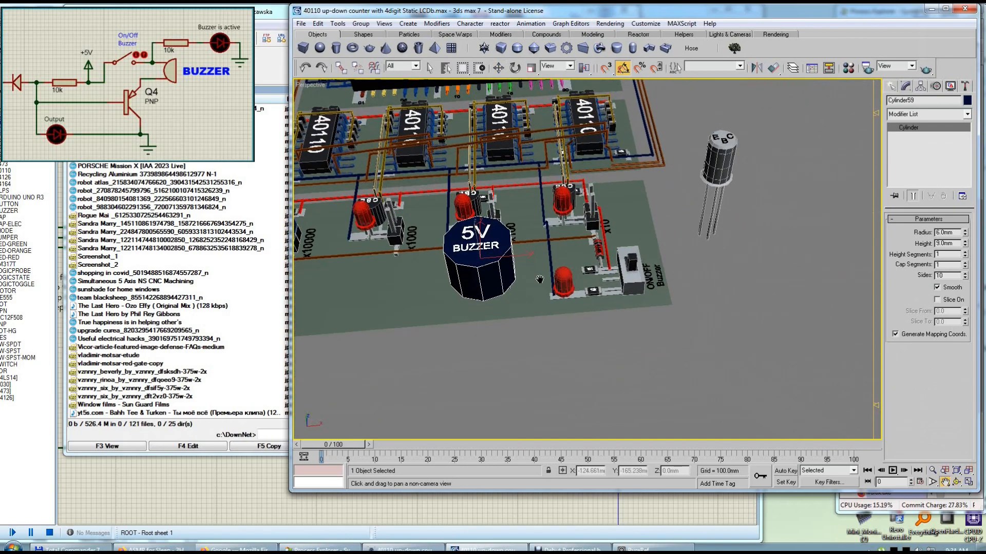
Step: Move the E-B-C transistor onto the lower board, on the buzzer's side away from the indicator LED
key(w)
click(720, 164)
drag(730, 147, 384, 255)
middle_drag(521, 234, 562, 253)
alt+middle_drag(562, 253, 569, 278)
scroll(572, 276, down, 3)
scroll(562, 274, up, 3)
middle_drag(426, 308, 421, 289)
Step: Rotate the buzzer's two leads by 90 degrees so they lie flat and stick out on opposite sides of its body
alt+middle_drag(495, 299, 547, 294)
alt+middle_drag(444, 305, 580, 258)
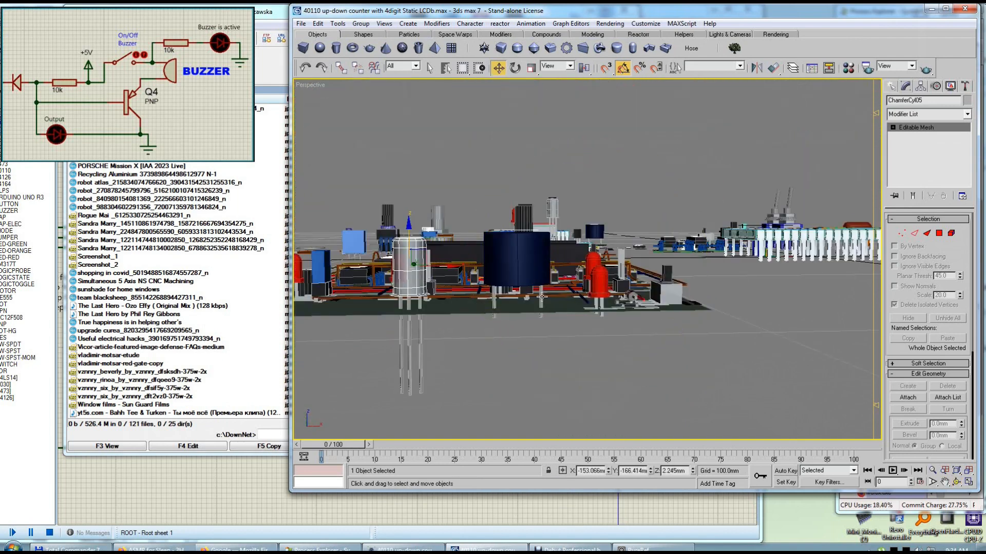
click(540, 302)
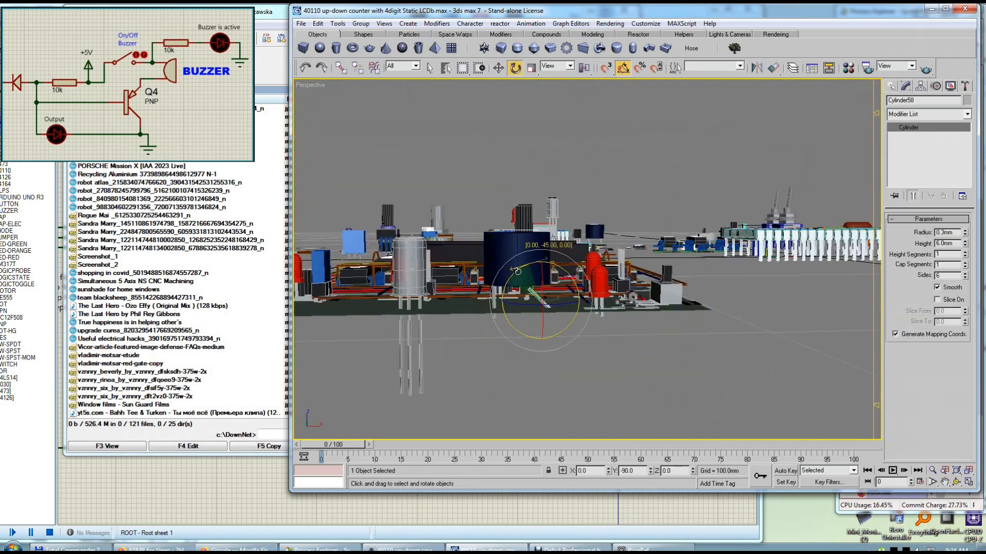
drag(584, 67, 586, 105)
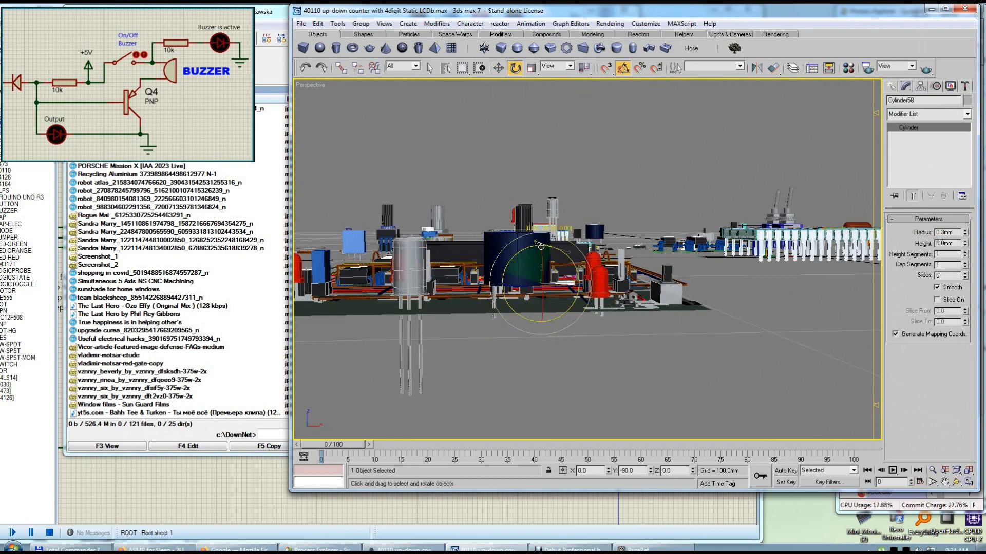
click(494, 292)
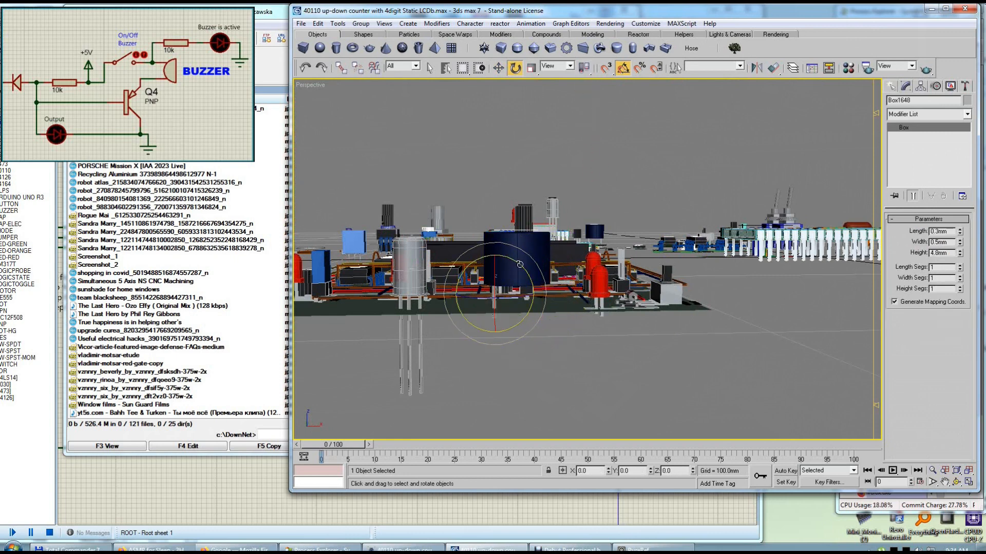
alt+middle_drag(550, 274, 567, 293)
drag(567, 293, 549, 239)
key(e)
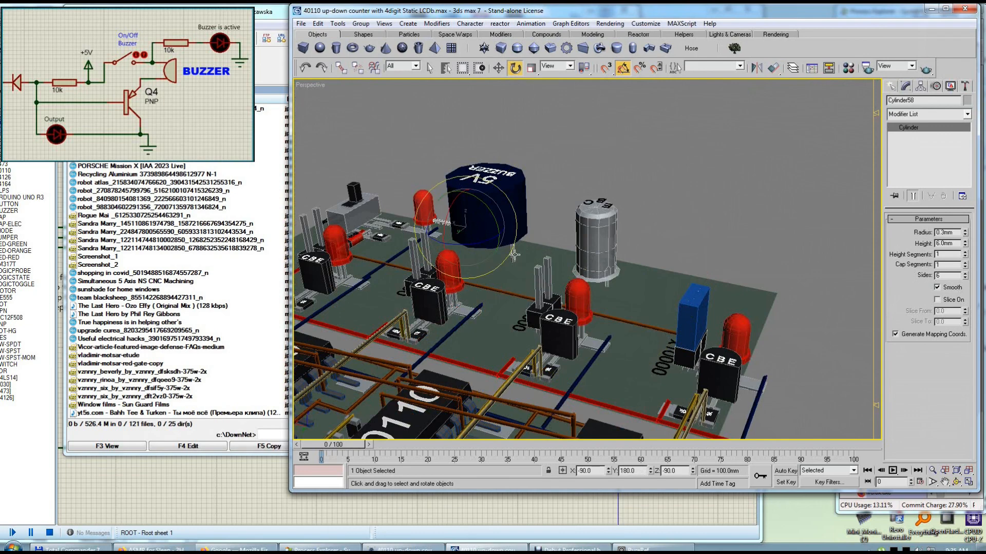
key(ctrl+r)
drag(537, 214, 576, 241)
key(w)
drag(618, 290, 593, 291)
Step: Move the buzzer together with its lettering and both leads to a clear spot between the transistor and the indicator LED
key(ctrl+r)
key(w)
key(ctrl+r)
key(w)
key(ctrl+r)
alt+middle_drag(594, 290, 586, 328)
middle_drag(586, 267, 532, 272)
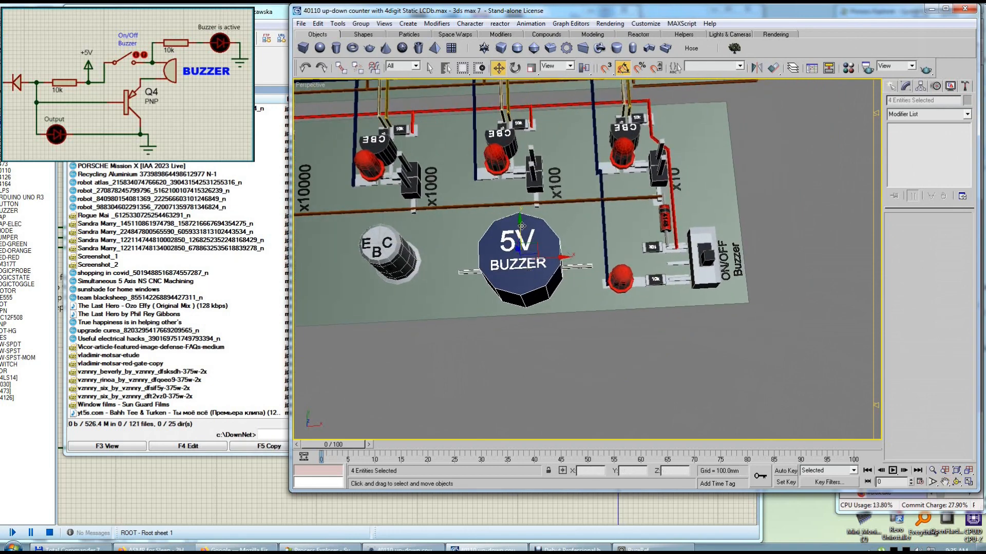
drag(521, 223, 550, 237)
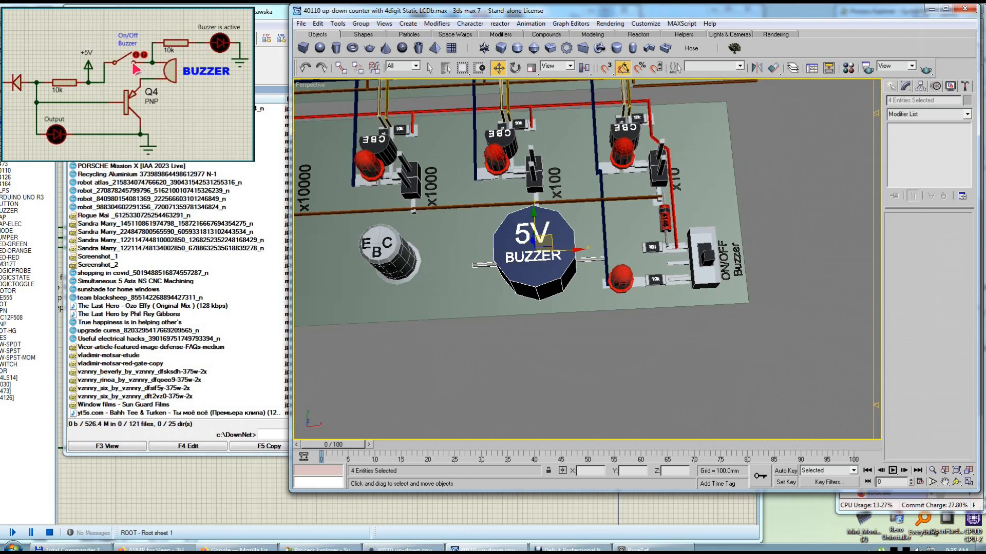
drag(639, 284, 614, 292)
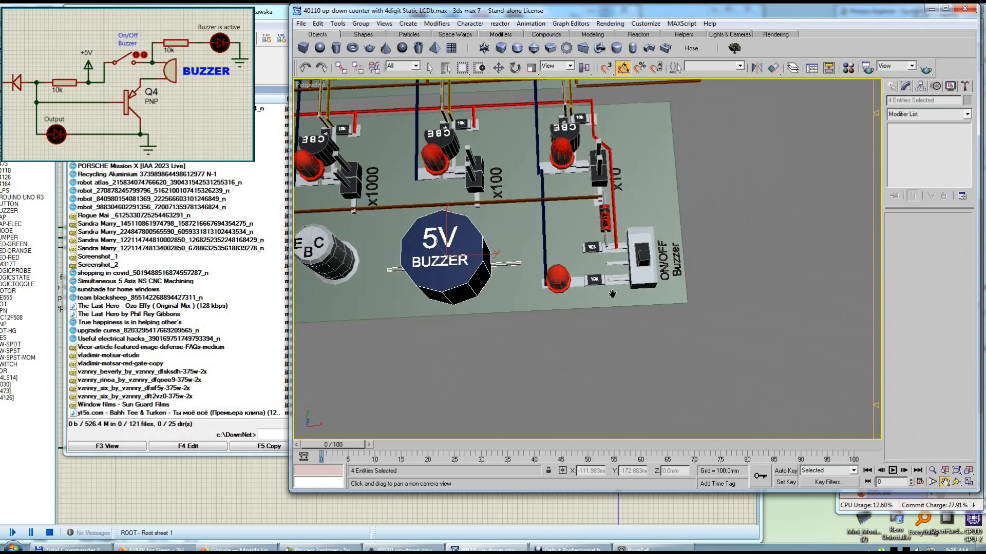
drag(612, 294, 623, 299)
Step: Clone the indicator LED's pad under the nearest buzzer lead, widen it to 3.3 mm and extend it toward the board's front edge
key(w)
click(540, 273)
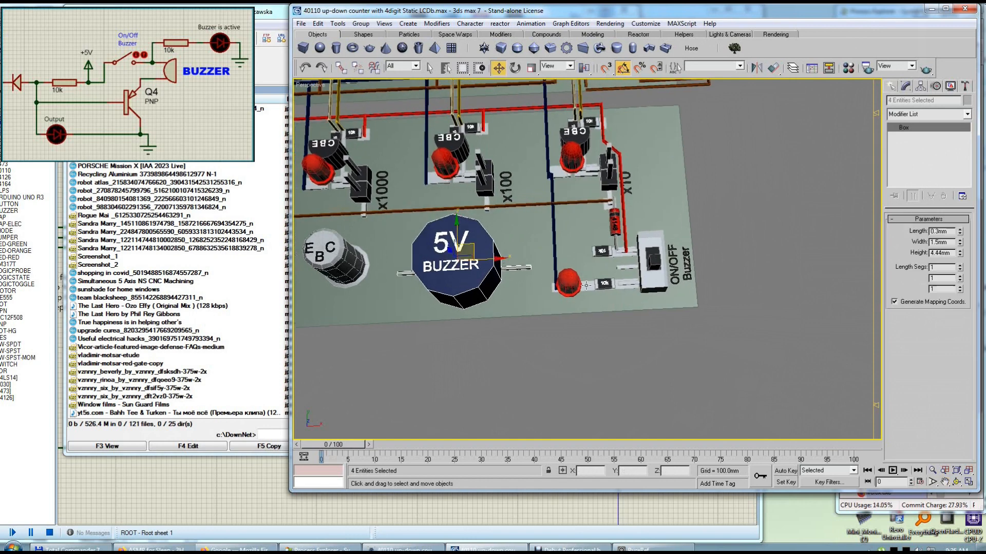
shift+drag(543, 269, 546, 269)
key(Return)
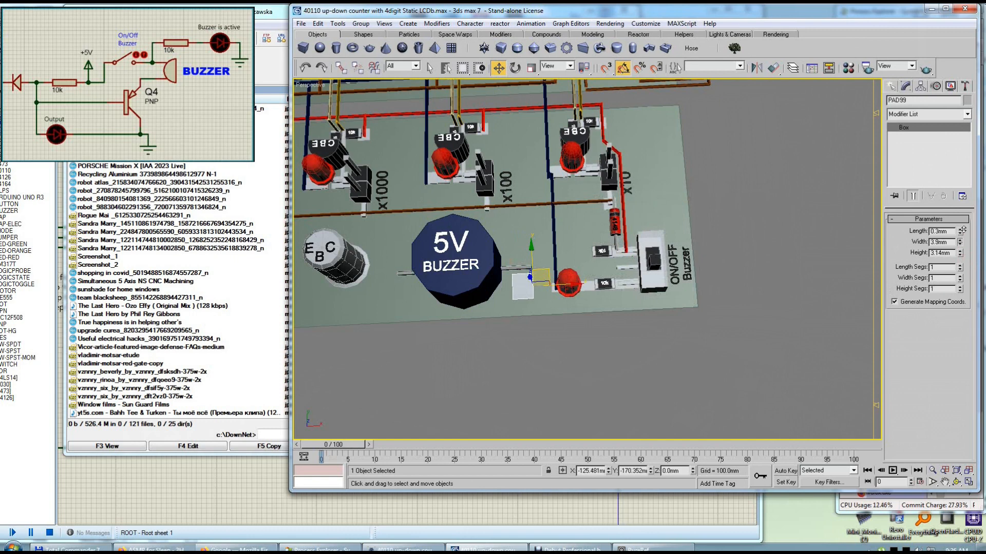
drag(547, 273, 541, 256)
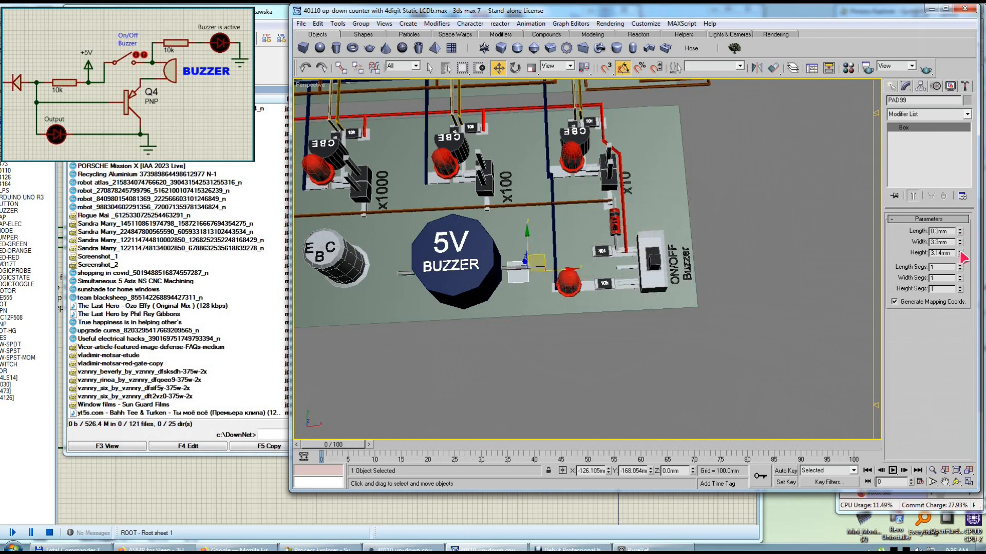
key(e)
key(w)
drag(546, 303, 526, 249)
Step: Clone the long brown wire to the board's front edge, turned to start at the buzzer pad, with a length of 17.706 mm
click(553, 242)
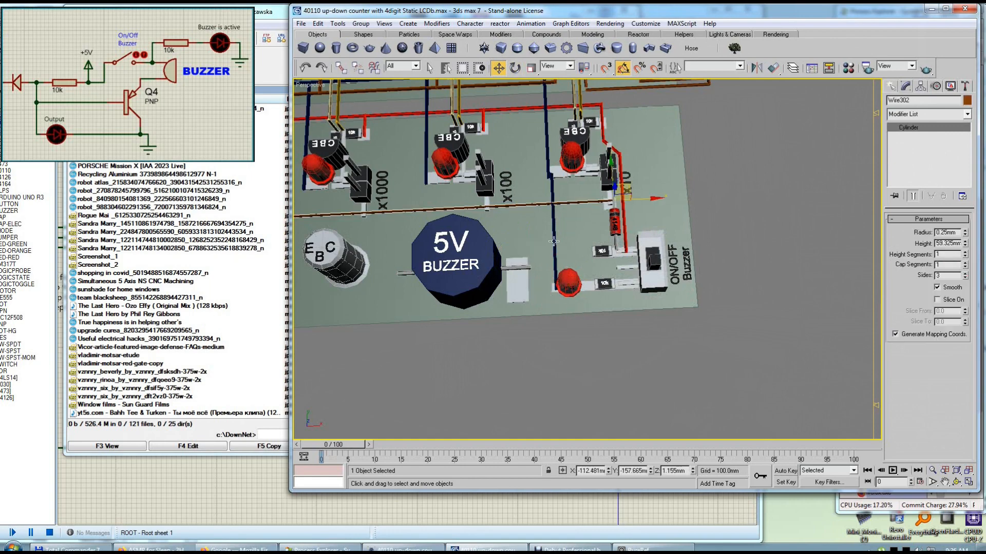
alt+middle_drag(609, 166, 637, 204)
shift+drag(615, 190, 645, 311)
click(623, 293)
drag(965, 243, 965, 285)
key(e)
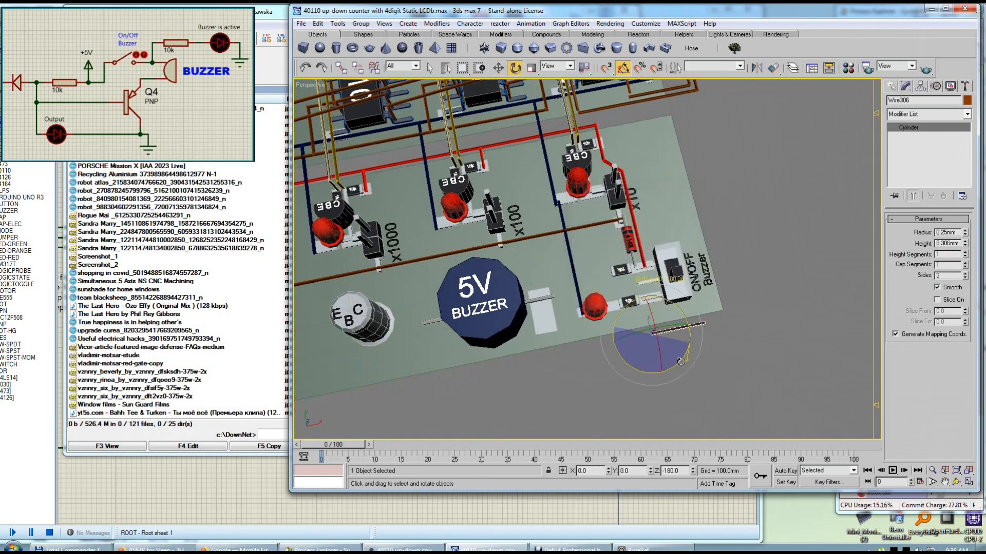
drag(662, 322, 667, 300)
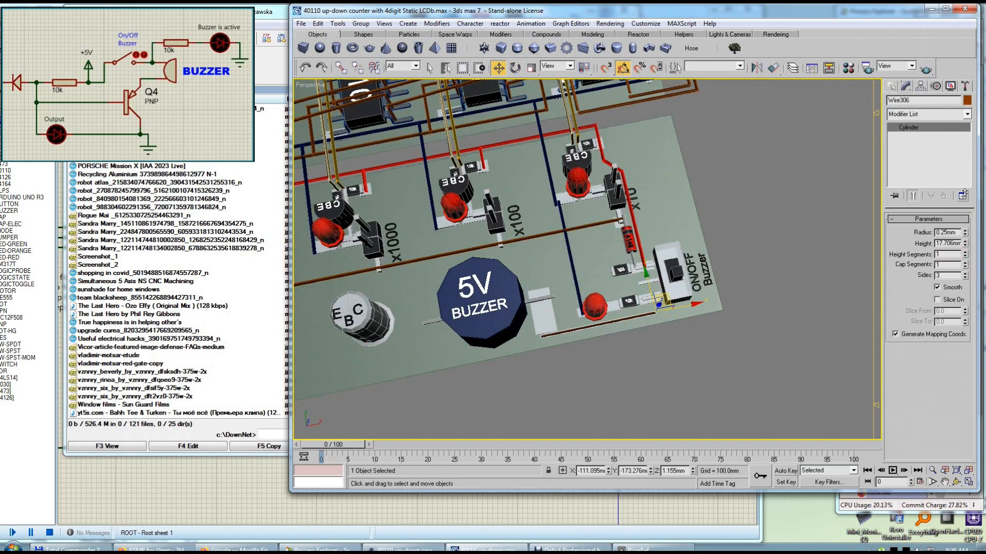
drag(653, 294, 655, 300)
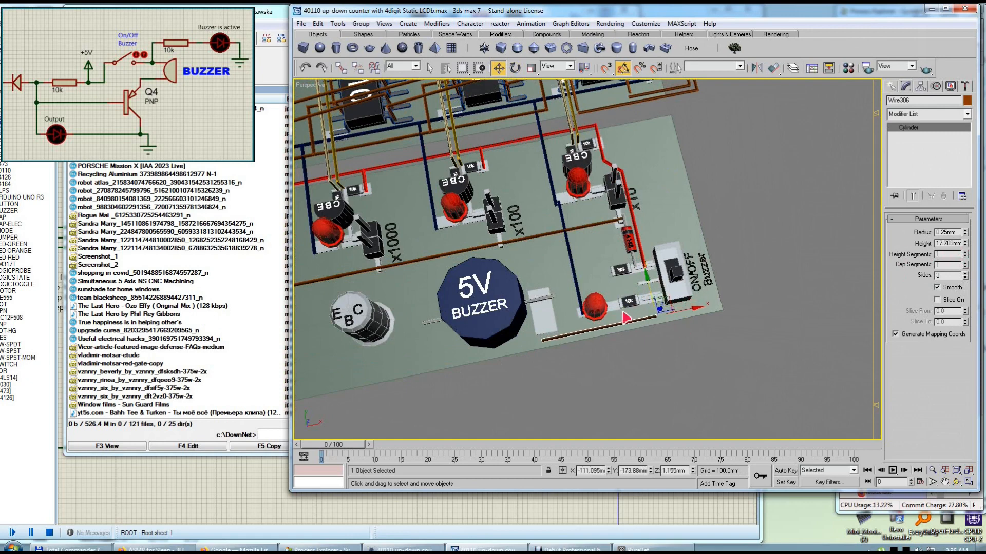
Step: Shift the buzzer with its leads and the enlarged pad slightly toward the board's front edge
click(550, 318)
drag(506, 284, 509, 292)
drag(545, 319, 548, 328)
Step: Clone the front brown wire, turn it perpendicular and shorten it to about 3.7 mm to link its end to the switch pad
click(653, 318)
mouse_move(681, 312)
shift+mouse_down()
mouse_move(736, 300)
mouse_move(724, 341)
shift+mouse_up()
key(Return)
key(e)
key(w)
drag(736, 300, 678, 341)
key(e)
key(w)
drag(648, 296, 682, 287)
drag(965, 246, 960, 276)
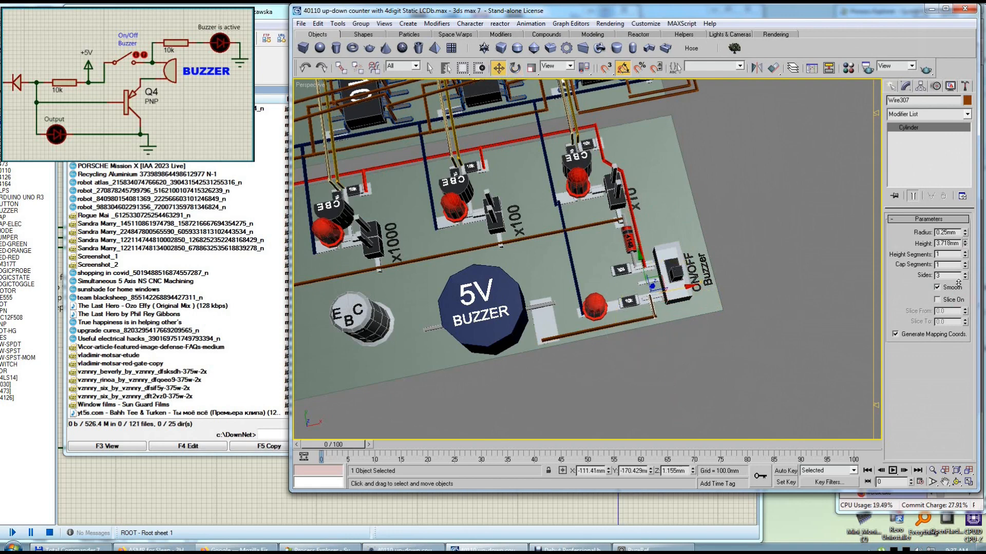
drag(672, 295, 676, 289)
alt+middle_drag(672, 329, 639, 353)
click(643, 358)
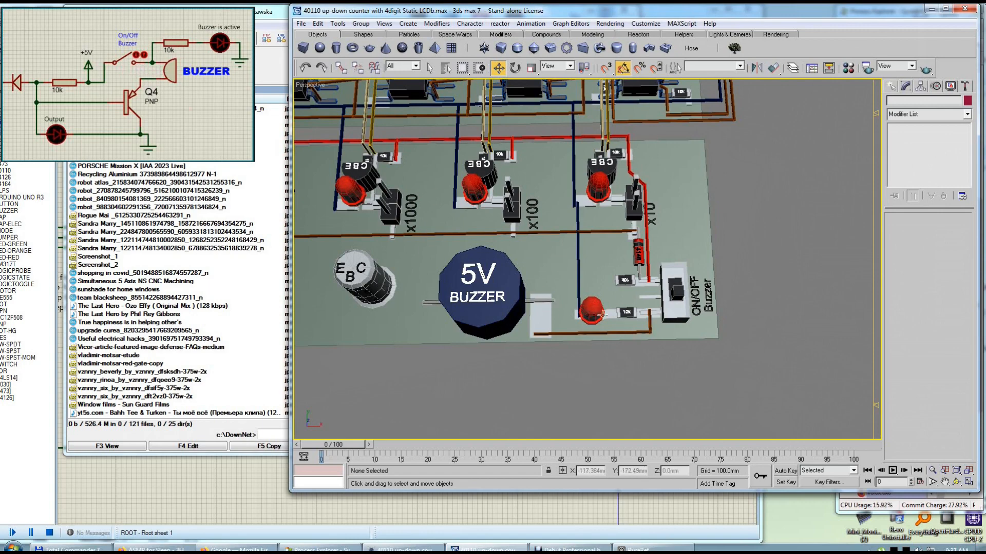
Step: Rotate the PNP transistor beside the buzzer 180 degrees about its vertical axis
middle_drag(536, 349, 578, 326)
click(481, 299)
alt+middle_drag(498, 304, 511, 308)
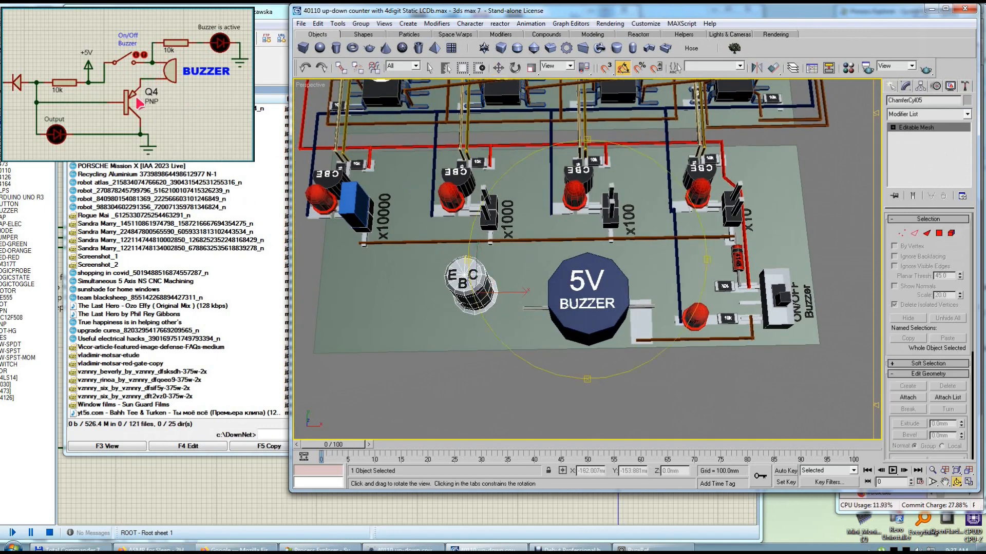
key(w)
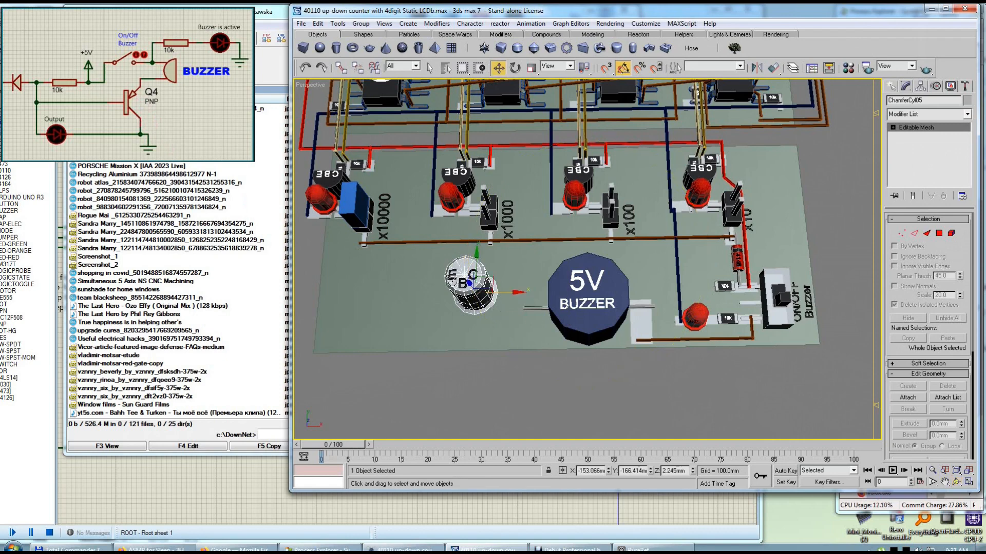
key(e)
drag(483, 322, 451, 318)
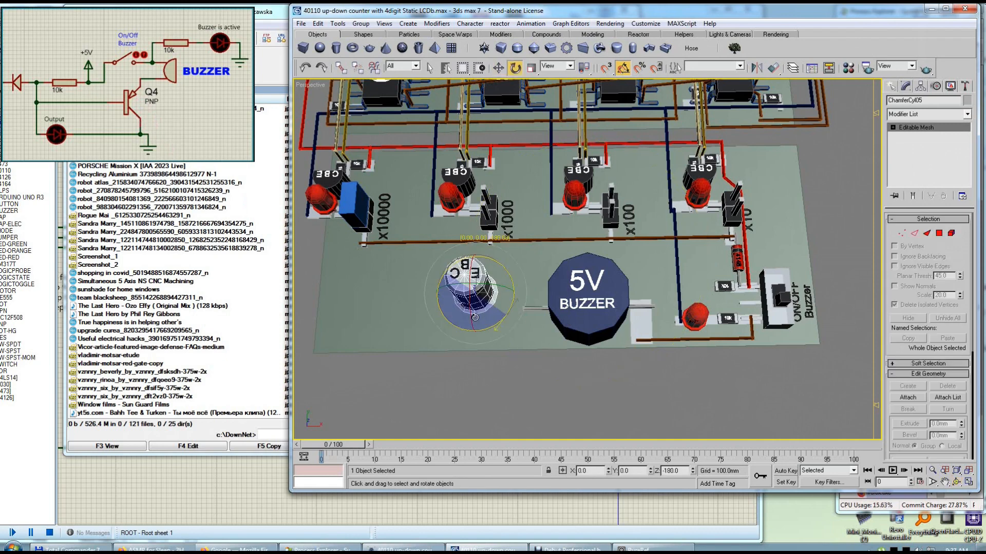
key(w)
Step: Move the PNP transistor with its leads next to the buzzer, between the buzzer and the long dark-blue wire
key(ctrl+r)
drag(583, 273, 588, 292)
key(w)
drag(496, 270, 670, 226)
key(ctrl+r)
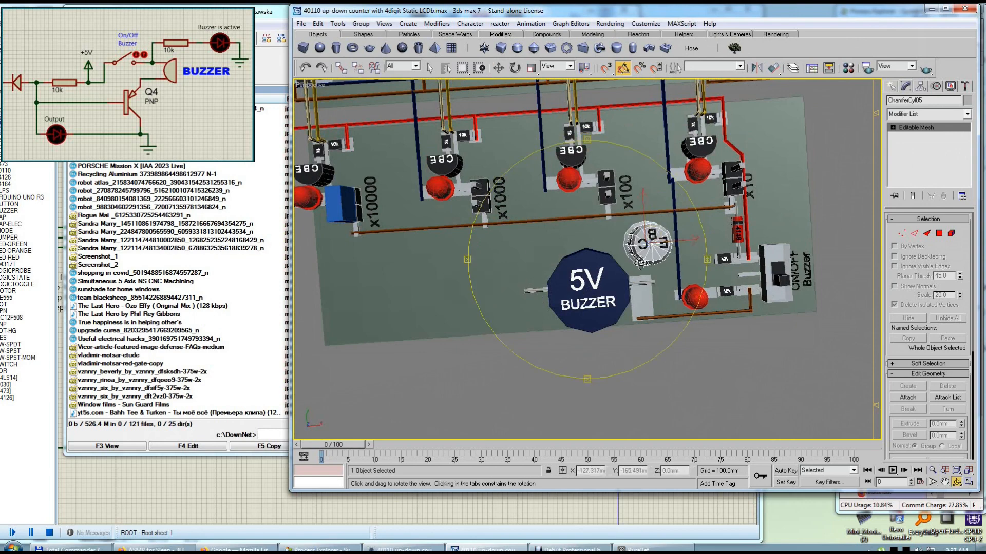
mouse_move(639, 261)
mouse_down()
mouse_move(593, 226)
mouse_move(598, 256)
mouse_move(631, 254)
mouse_up()
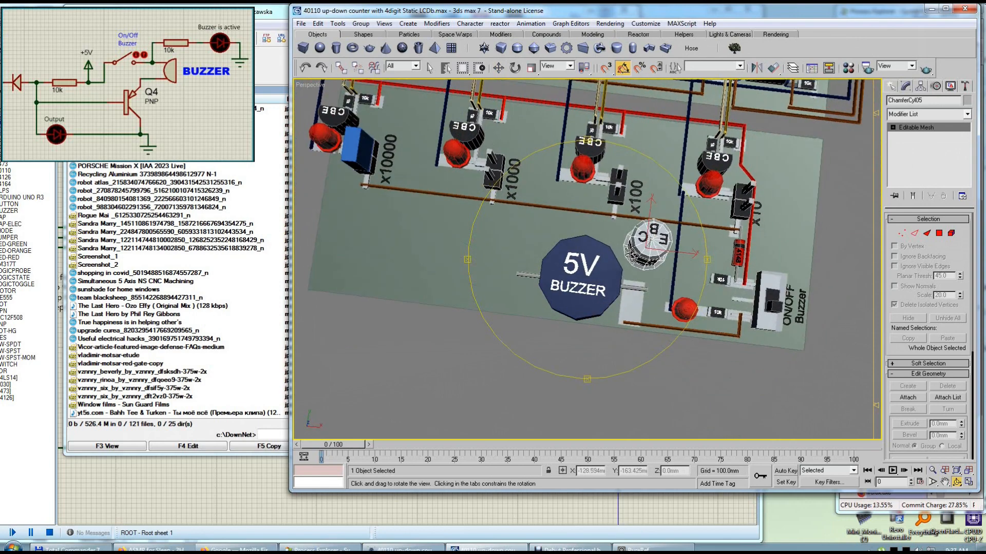
key(ctrl+p)
drag(678, 312, 592, 305)
key(ctrl+r)
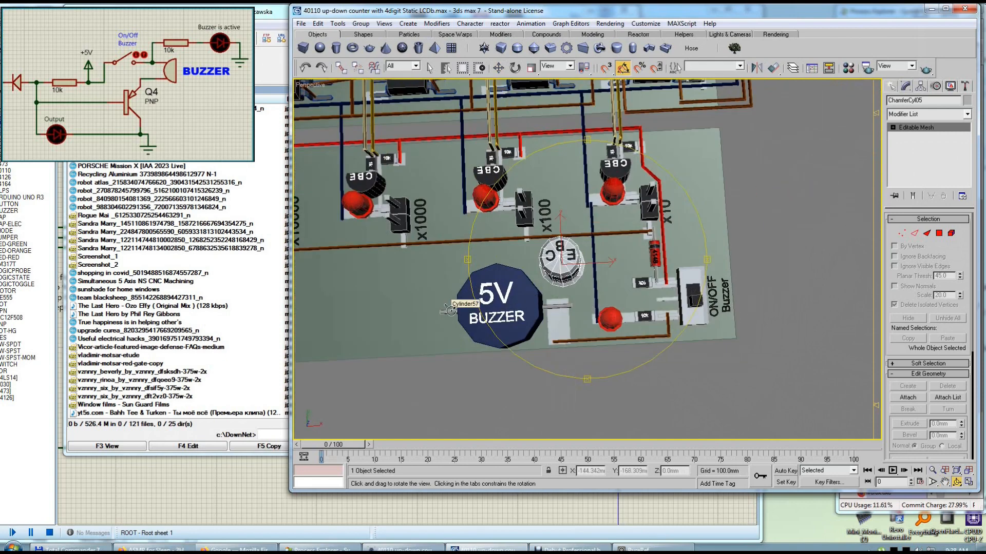
key(ctrl+p)
drag(574, 272, 605, 275)
key(ctrl+r)
Step: Lay the transistor's emitter lead flat so that it runs behind the buzzer
drag(590, 350, 582, 308)
right_click(582, 308)
click(581, 308)
key(e)
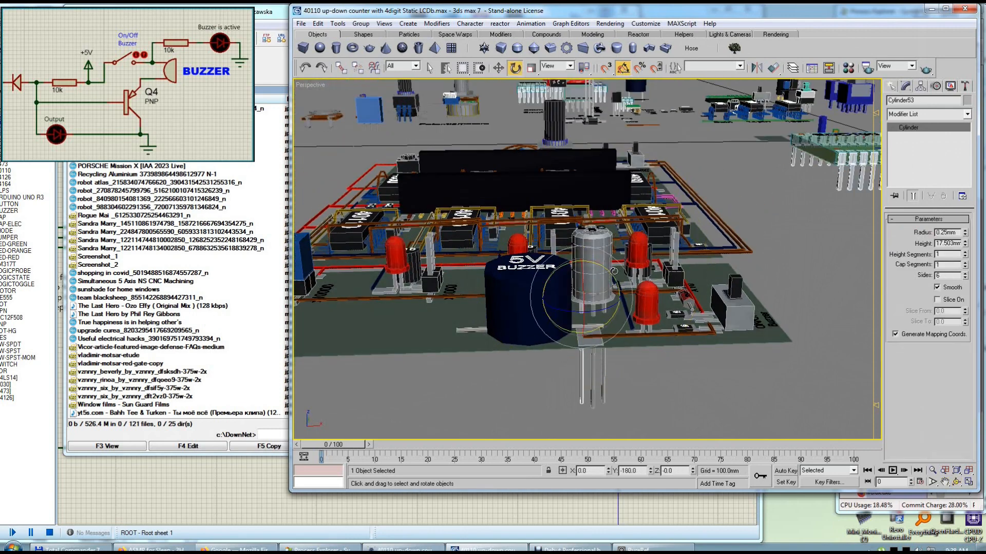
key(ctrl+r)
drag(606, 280, 502, 251)
key(w)
Step: Position the flat emitter lead at the transistor's underside, just above the board and reaching past the buzzer
key(ctrl+r)
key(w)
click(501, 261)
drag(484, 290, 480, 292)
key(ctrl+r)
drag(553, 275, 559, 303)
key(w)
drag(476, 287, 664, 274)
key(ctrl+r)
alt+middle_drag(664, 275, 593, 312)
alt+middle_drag(593, 312, 638, 269)
Step: Clone the emitter lead, turn it perpendicular beside the buzzer's far lead and shorten it to about 6.8 mm
click(574, 328)
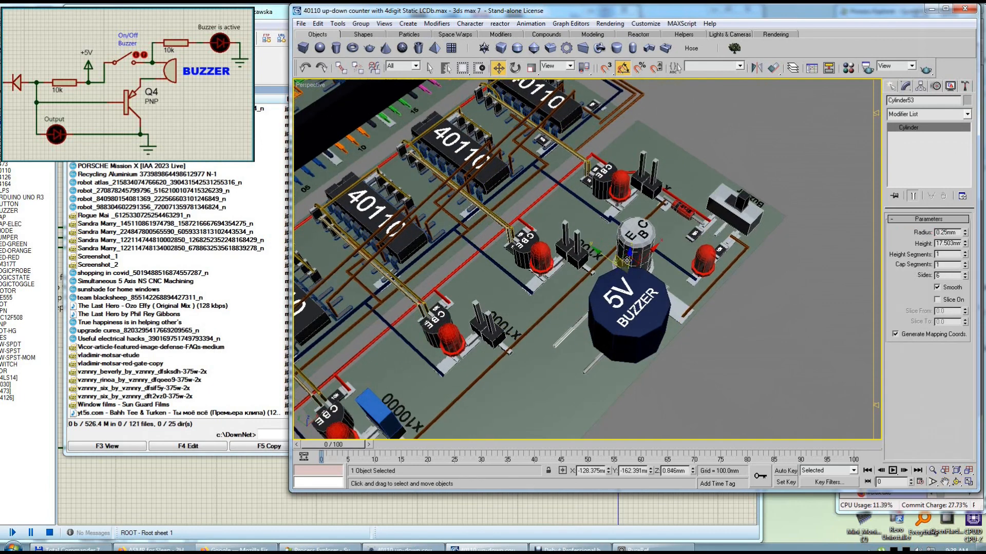
shift+drag(626, 255, 700, 392)
click(612, 297)
key(e)
key(w)
drag(666, 343, 596, 340)
drag(966, 246, 967, 273)
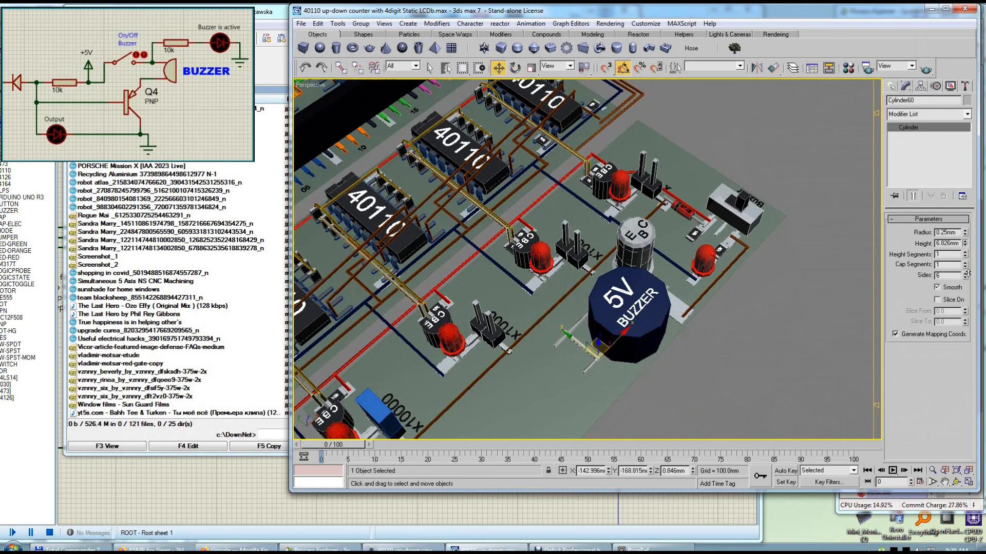
Step: Shorten the emitter lead to about 15 mm and the buzzer's far lead to 2.9 mm
click(580, 320)
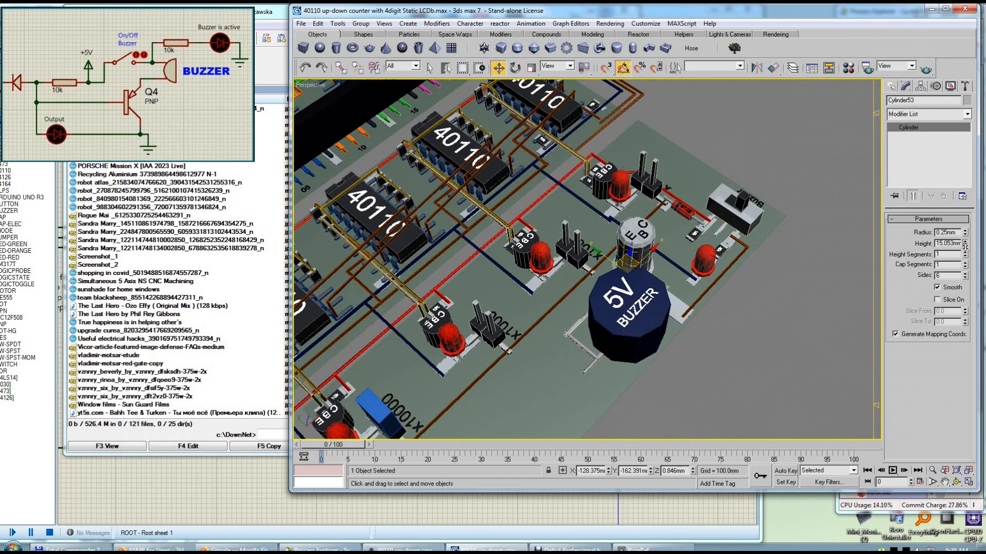
click(590, 367)
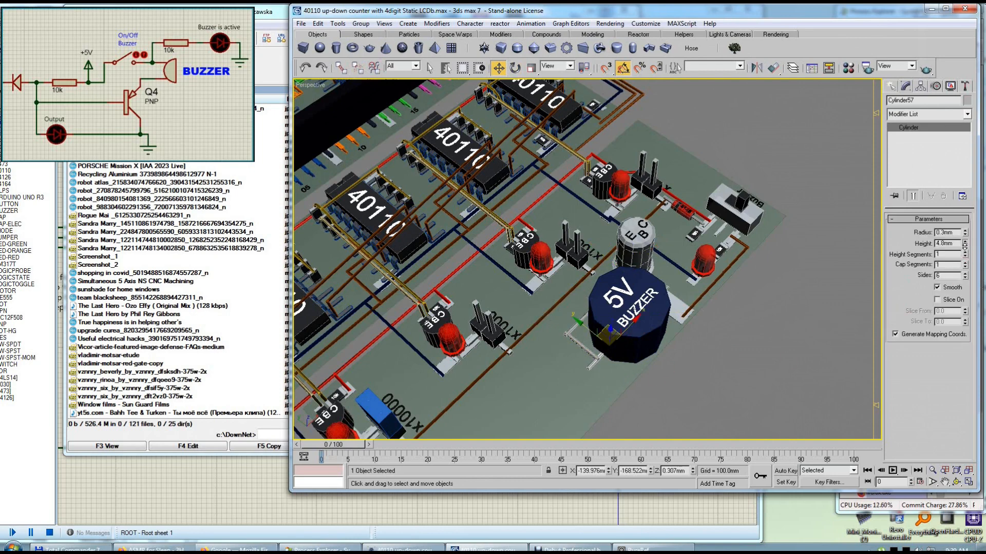
alt+middle_drag(729, 334, 620, 366)
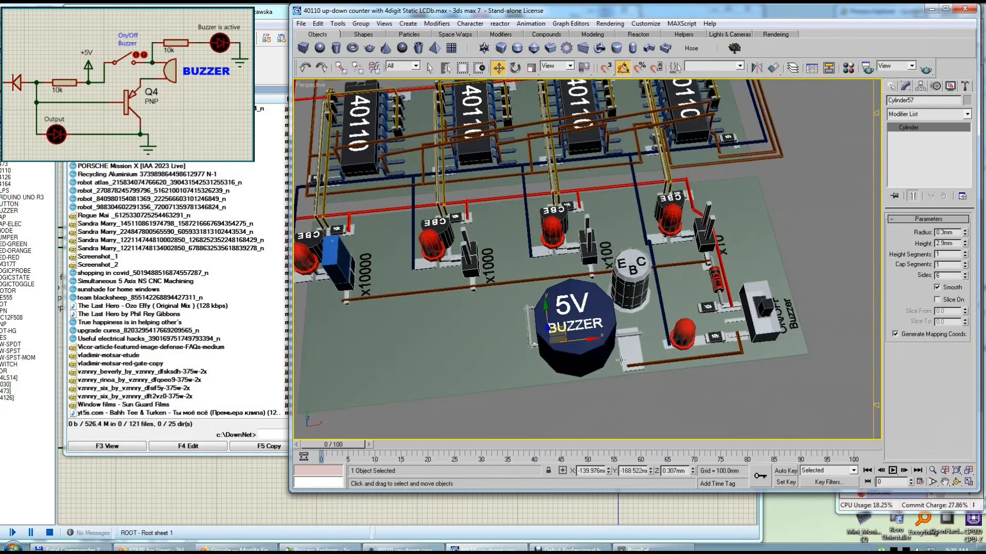
Step: Clone the buzzer pad under the buzzer's far lead and resize it to 3.0 mm wide and 3.0 mm high
click(635, 362)
mouse_move(650, 323)
shift+mouse_down()
mouse_move(539, 331)
mouse_move(556, 336)
shift+mouse_up()
click(602, 292)
drag(960, 253, 959, 267)
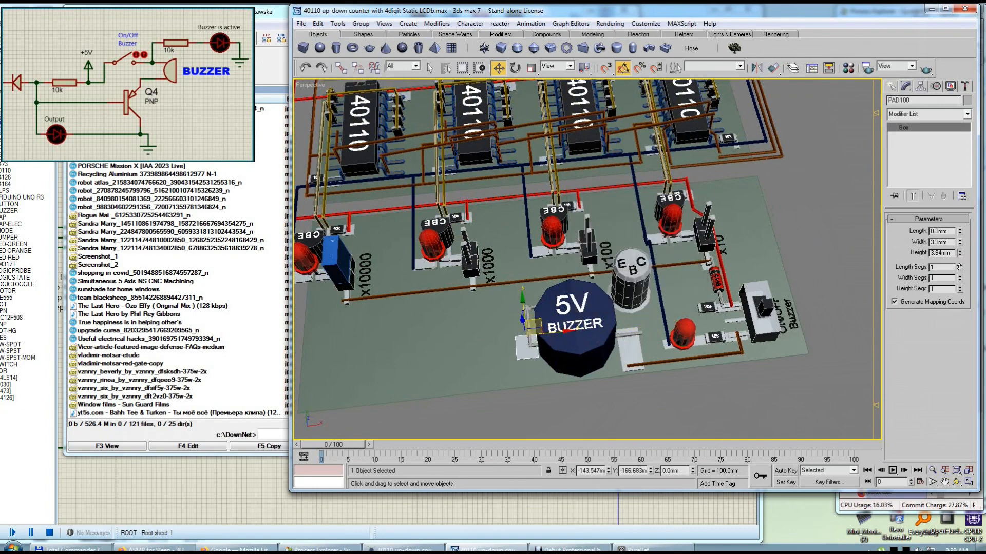
drag(539, 322, 539, 320)
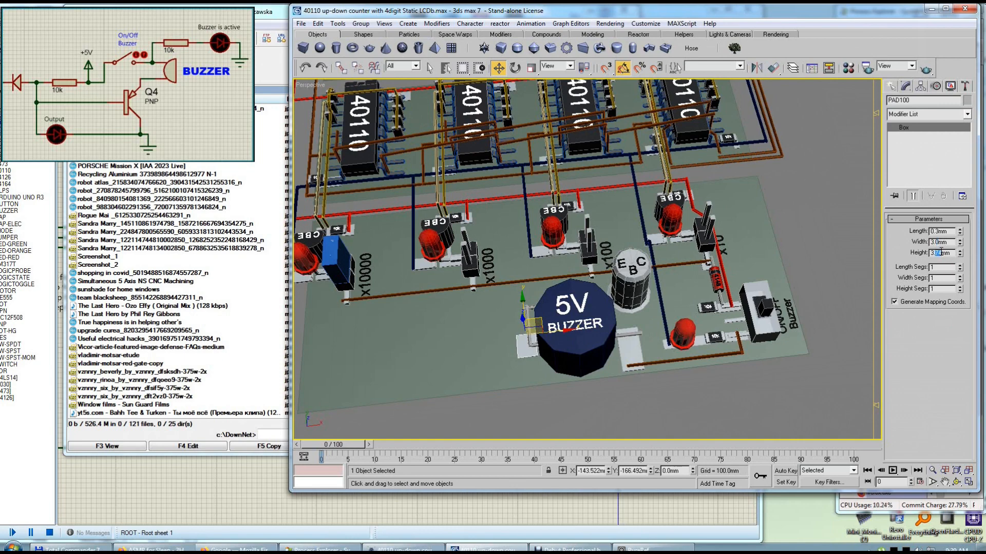
drag(542, 332, 550, 330)
Step: Lay the transistor's collector lead flat and angle it toward the indicator LED
alt+middle_drag(549, 330, 614, 321)
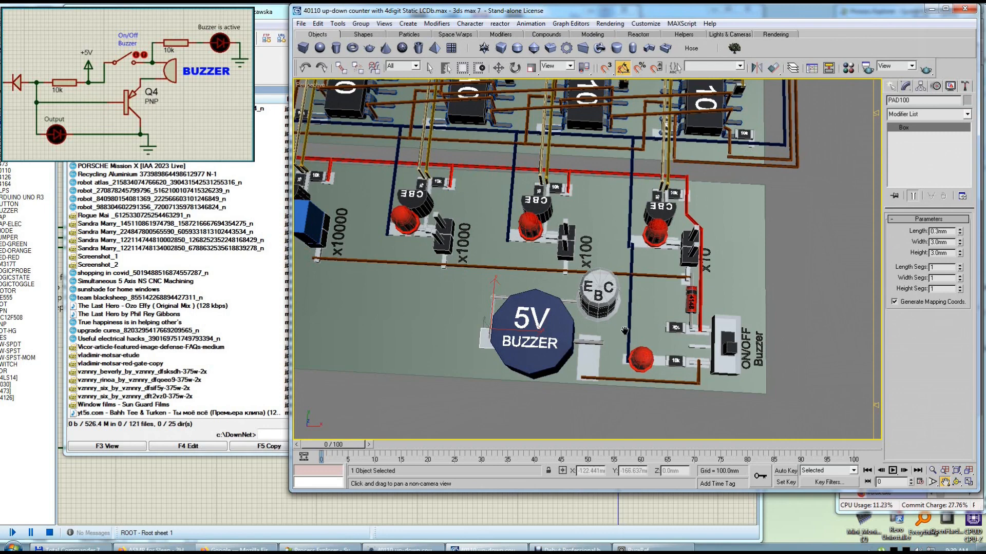
middle_drag(625, 331, 602, 320)
scroll(579, 367, up, 2)
middle_drag(579, 367, 547, 347)
alt+middle_drag(548, 347, 567, 237)
click(558, 355)
alt+middle_drag(571, 287, 551, 287)
key(e)
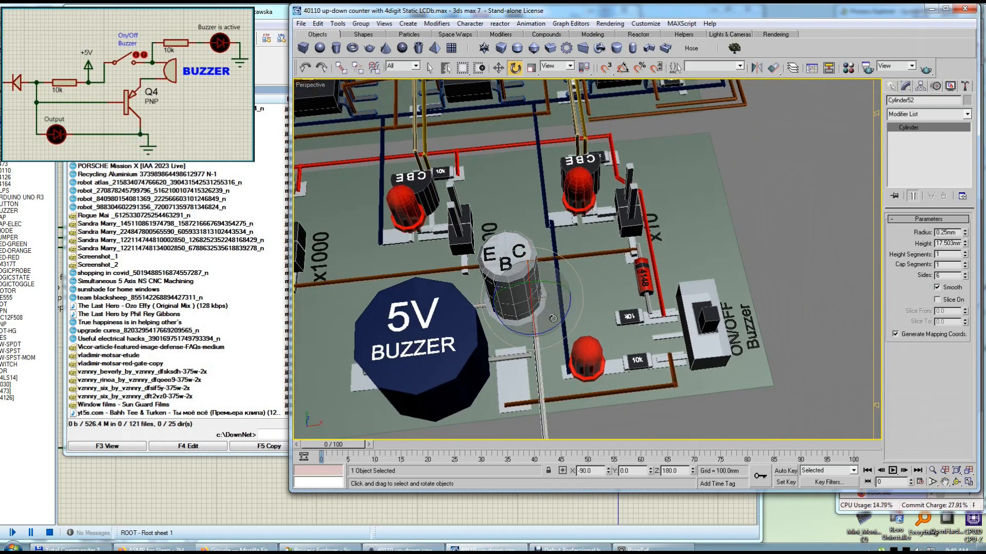
drag(550, 306, 542, 340)
click(624, 69)
Step: Align the collector lead under the transistor and shorten it to about 9.1 mm so it ends at the LED's pad
key(w)
alt+middle_drag(533, 288, 472, 279)
drag(580, 278, 573, 288)
alt+middle_drag(573, 289, 507, 321)
drag(962, 265, 963, 268)
alt+middle_drag(597, 302, 554, 294)
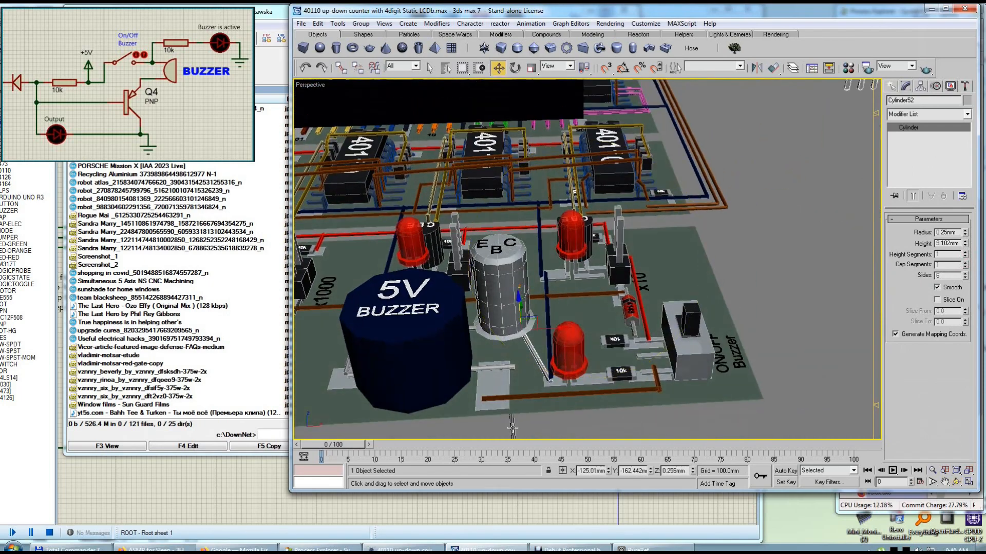
Step: Shorten the transistor's base lead to a stub that ends at the board
key(e)
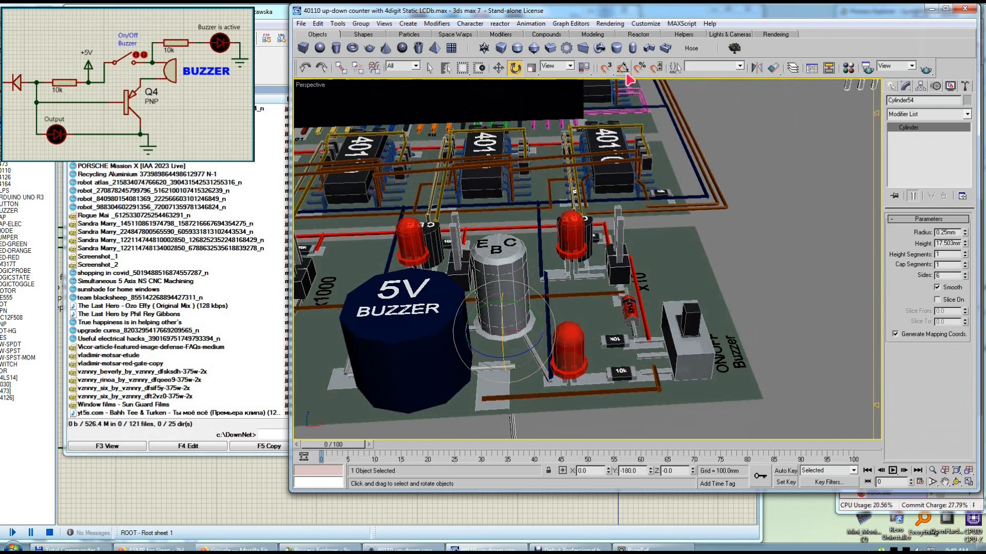
alt+middle_drag(503, 327, 597, 337)
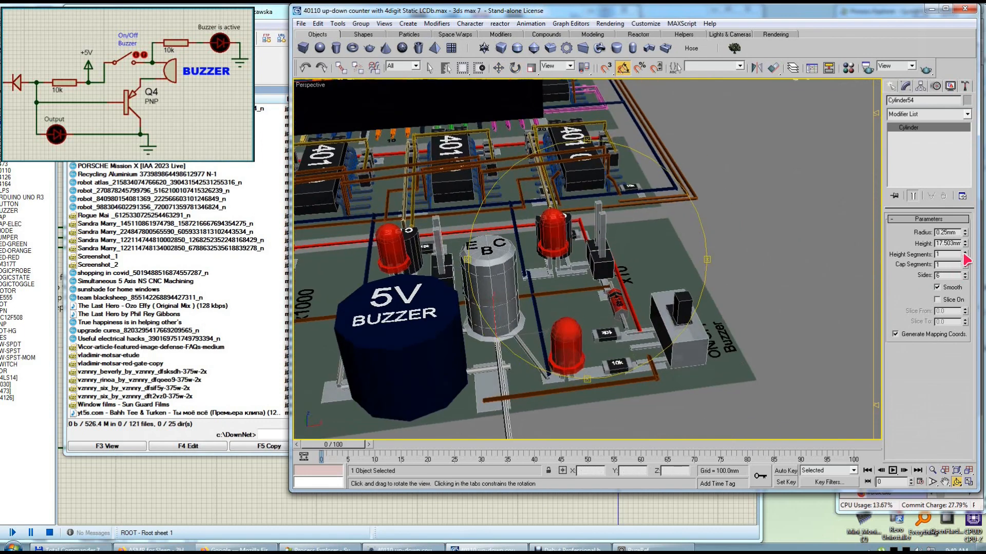
drag(669, 260, 566, 277)
alt+middle_drag(576, 268, 579, 299)
click(746, 266)
scroll(498, 178, down, 3)
middle_drag(499, 178, 522, 361)
click(399, 207)
mouse_move(420, 216)
shift+mouse_down()
mouse_move(776, 433)
mouse_move(785, 425)
shift+mouse_up()
click(614, 296)
middle_drag(703, 300, 698, 206)
middle_drag(704, 343, 701, 316)
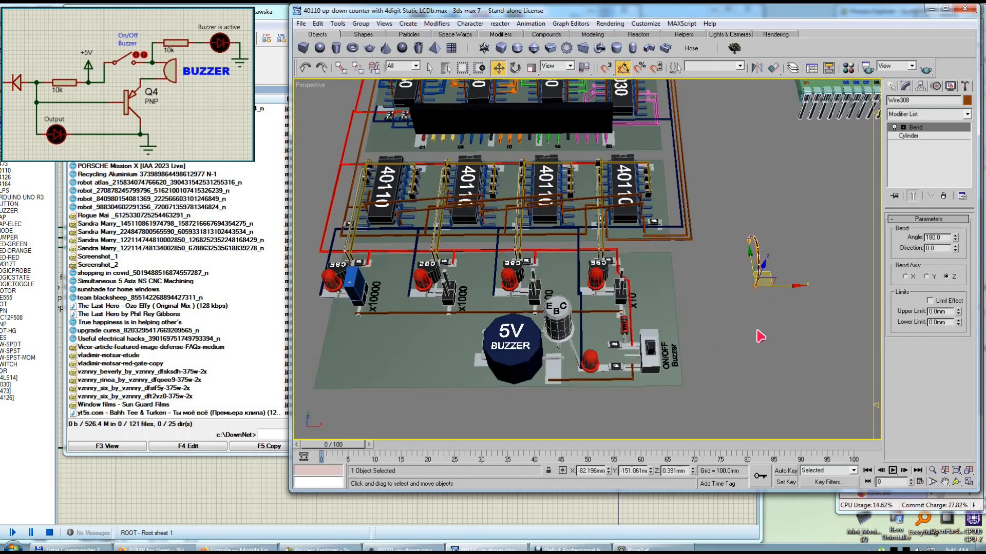
click(760, 336)
Step: Clone the long brown wire at the board's front edge and move the copy clear of the parts
scroll(614, 385, up, 3)
scroll(613, 385, up, 5)
click(590, 391)
shift+drag(687, 400, 692, 333)
key(Return)
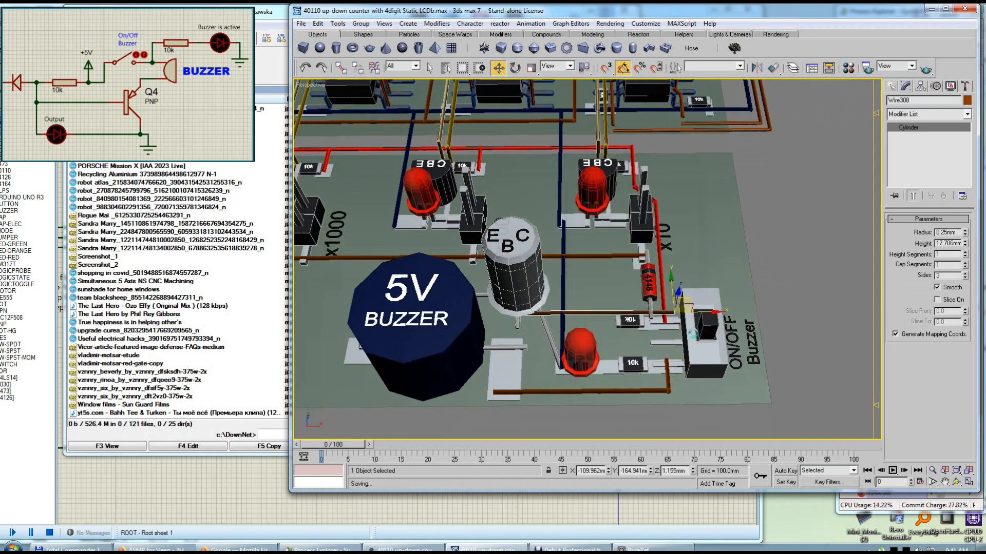
drag(671, 291, 673, 404)
Step: Turn the cloned brown wire end for end, try it between the transistor's base lead and the switch, and park it in front of the board
middle_drag(674, 405, 668, 371)
key(e)
drag(701, 411, 683, 425)
key(w)
drag(685, 380, 528, 283)
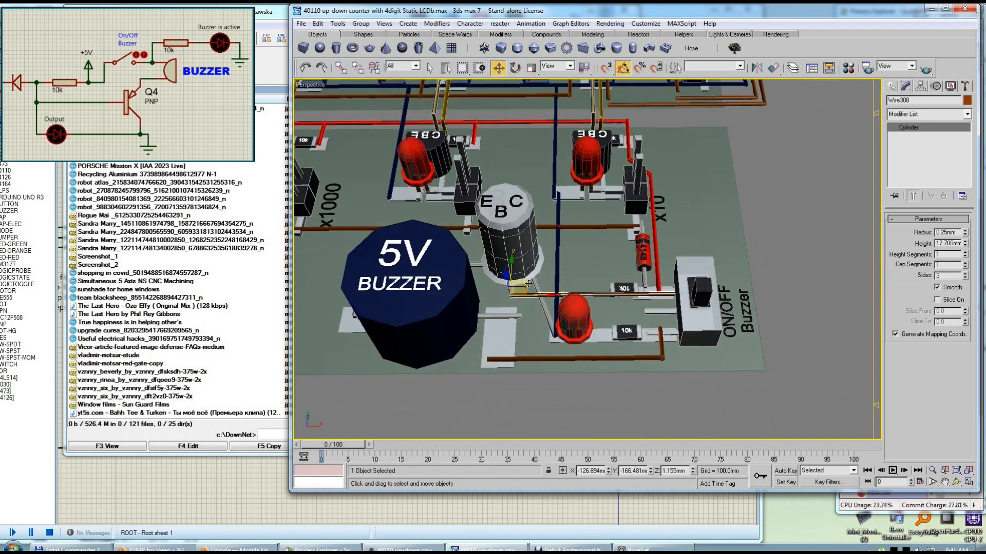
middle_drag(528, 284, 521, 306)
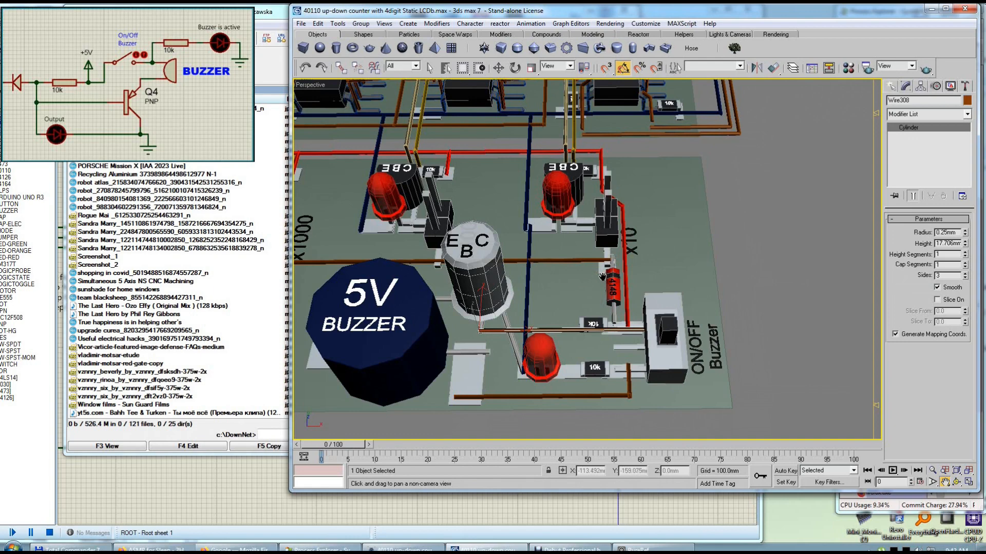
drag(494, 318, 511, 415)
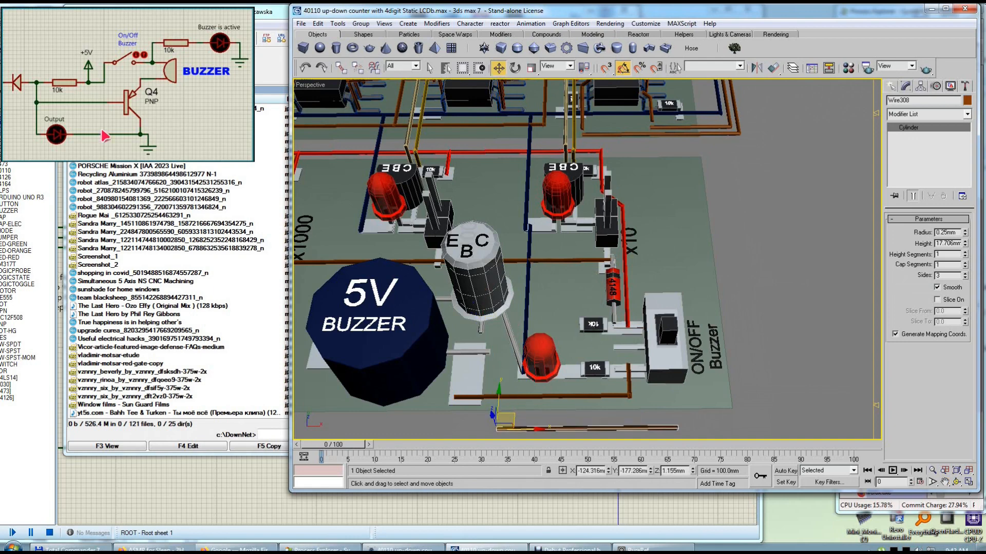
Step: Bring the buzzer section of the circuit schematic into view beside the 3D model
click(281, 490)
drag(473, 6, 204, 28)
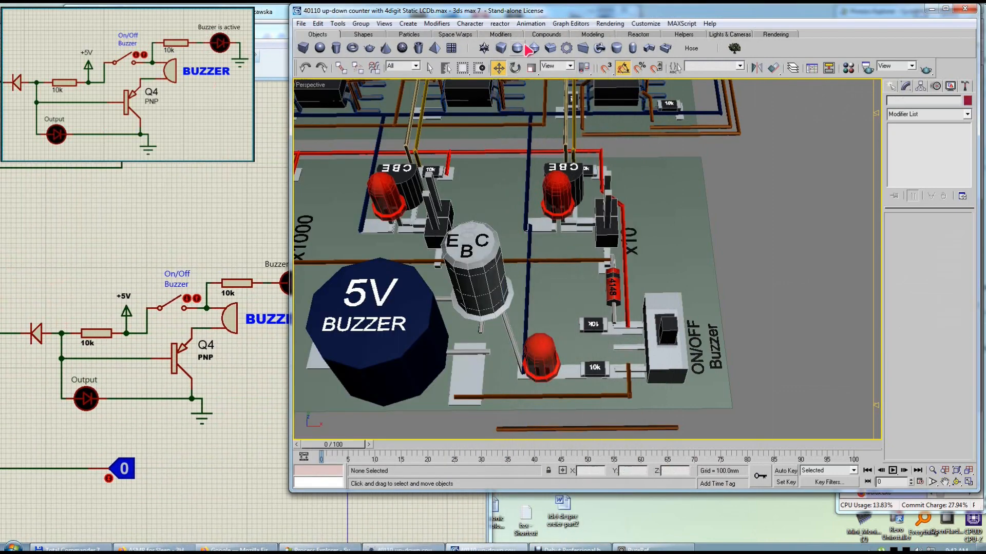
drag(464, 10, 493, 12)
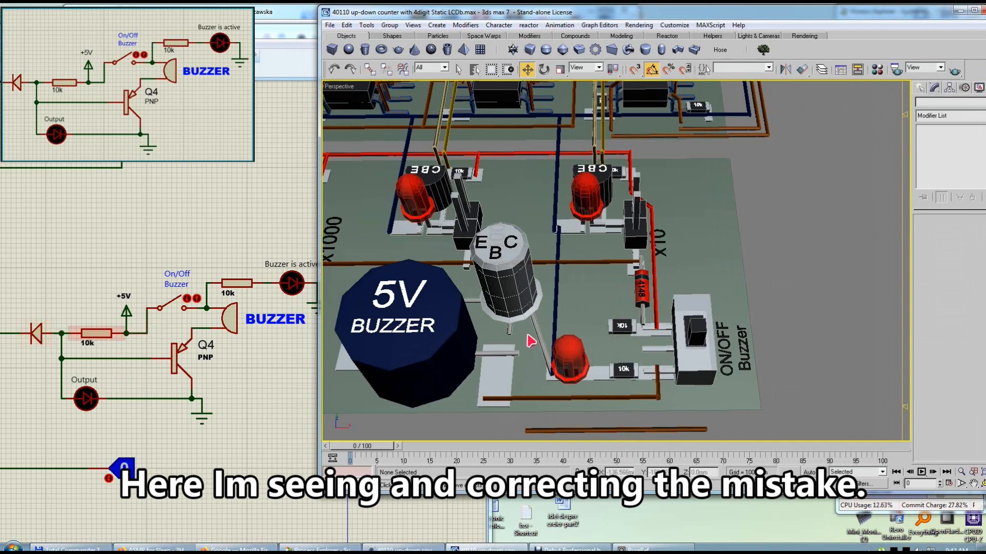
Step: Turn the upper 10k resistor beside the switch 90 degrees and place it in line with the 4148 diode
click(634, 331)
key(e)
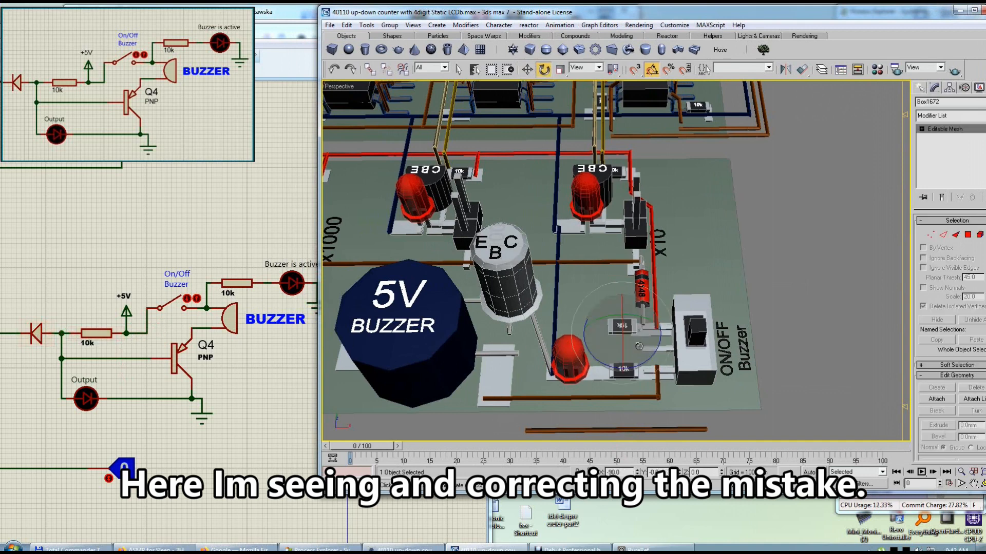
drag(646, 361, 653, 357)
key(w)
drag(640, 319, 667, 320)
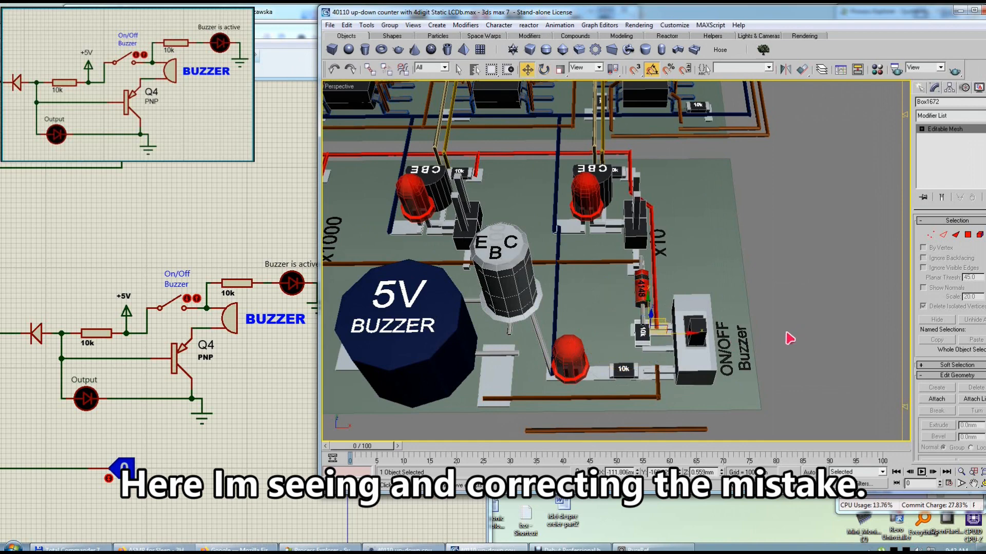
Step: Select the switch, buzzer, transistor and indicator LED with their labels, pads and wiring, and shift them together toward the board's front edge
drag(622, 409, 723, 334)
key(alt)
drag(661, 330, 660, 344)
key(ctrl+z)
ctrl+click(420, 357)
ctrl+click(516, 283)
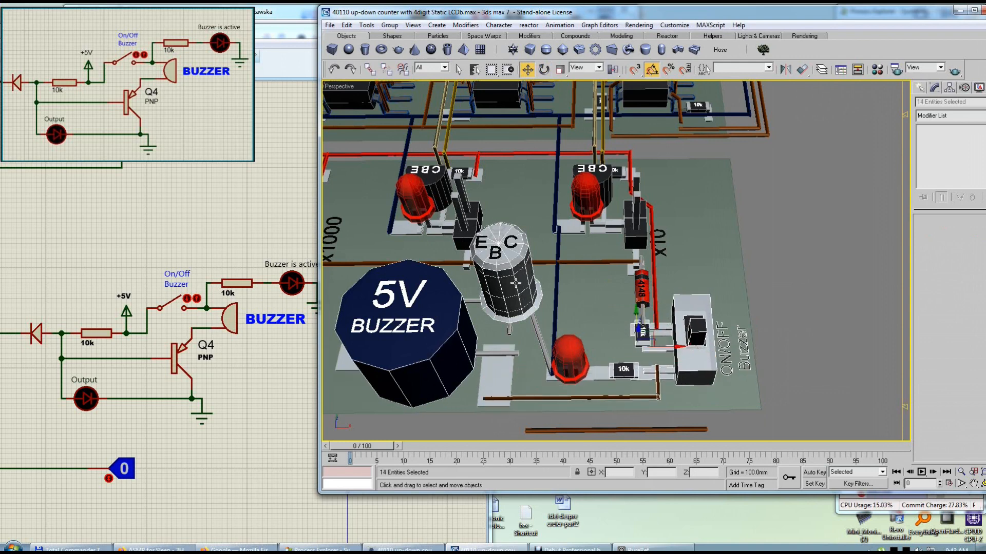
drag(635, 313, 632, 333)
key(ctrl+z)
ctrl+click(570, 351)
click(819, 335)
Step: Move the turned 10k resistor back up to the end of the diode
middle_drag(655, 316, 656, 308)
click(642, 339)
drag(649, 311, 650, 293)
middle_drag(610, 334, 617, 331)
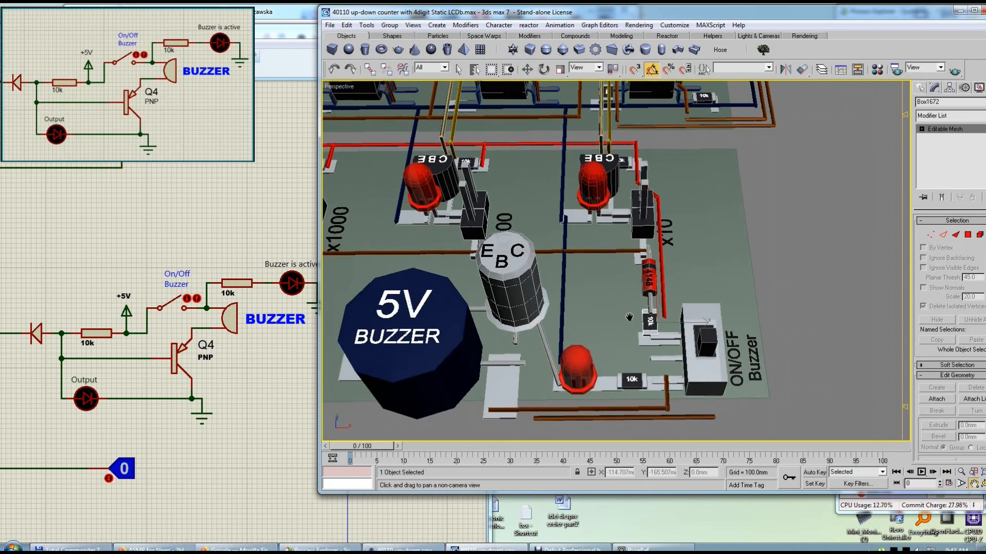
Step: Clone the switch's upper pad to the junction between the diode and the 10k resistor
click(681, 354)
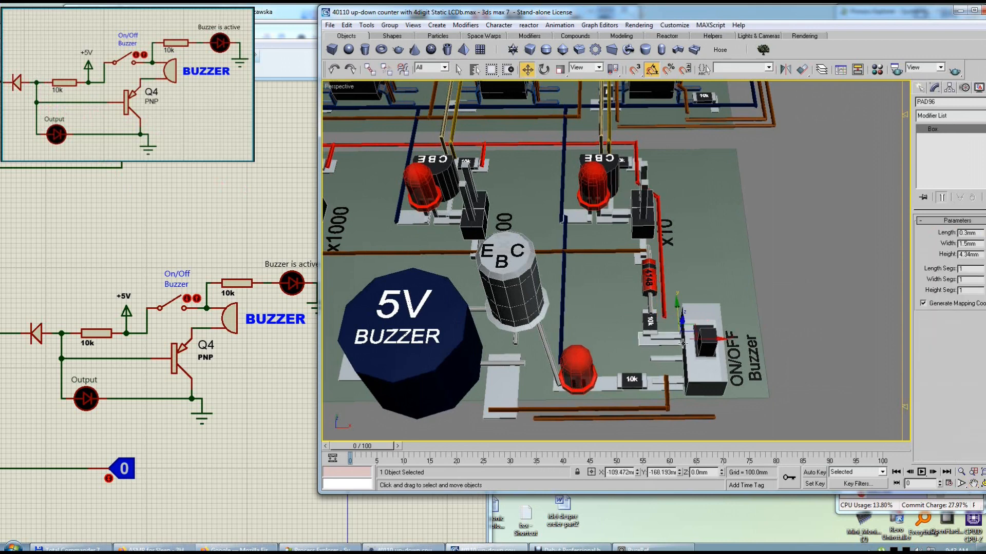
shift+drag(695, 325, 672, 297)
key(Return)
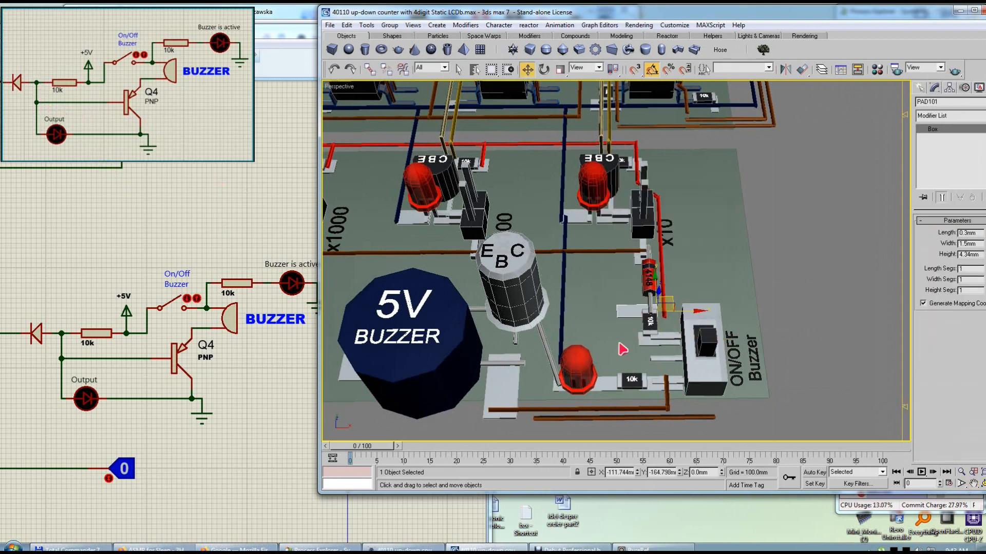
Step: Shift the red supply wire beside the diode toward the front so it reaches the switch's upper pad
click(666, 276)
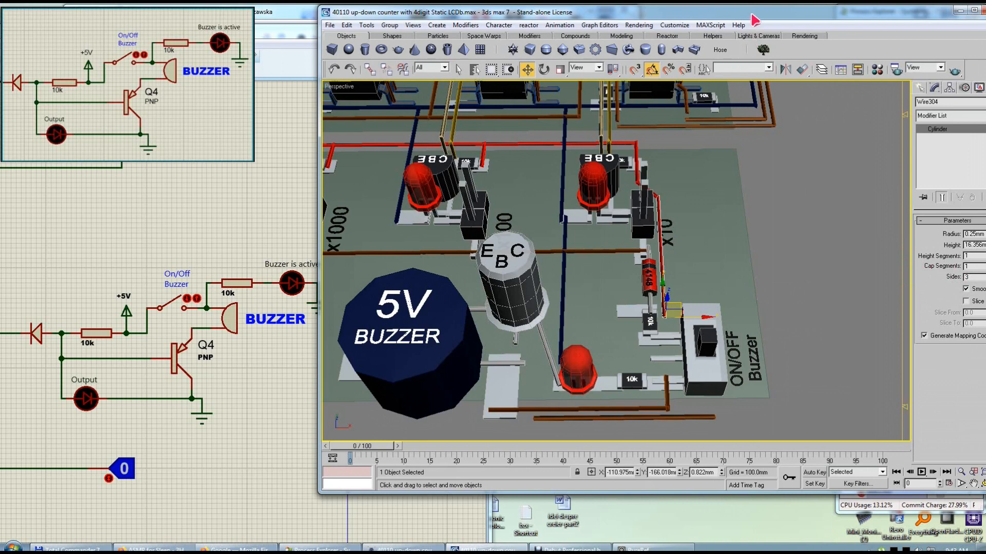
drag(752, 17, 719, 17)
drag(631, 294, 630, 304)
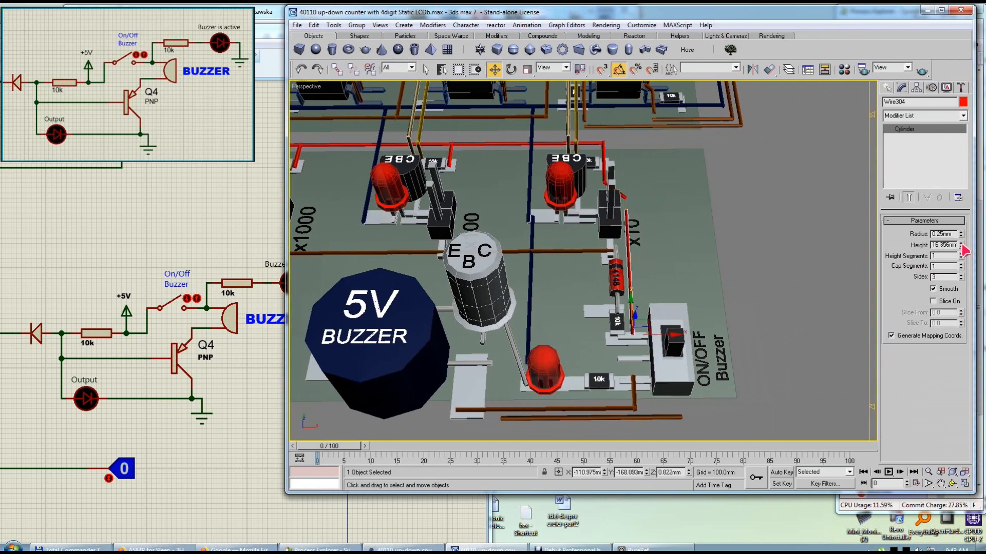
Step: Nudge the grey lead beside the 5V buzzer closer to the buzzer's outer pad
key(ctrl+r)
drag(536, 333, 604, 286)
middle_drag(605, 285, 720, 240)
click(460, 359)
alt+middle_drag(454, 340, 507, 345)
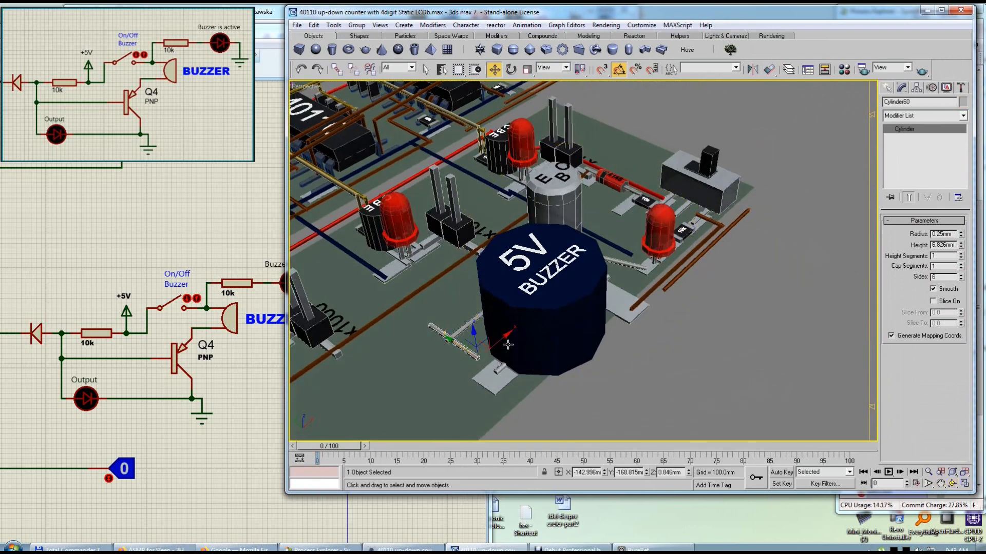
drag(460, 343, 478, 358)
alt+middle_drag(629, 259, 571, 294)
click(550, 280)
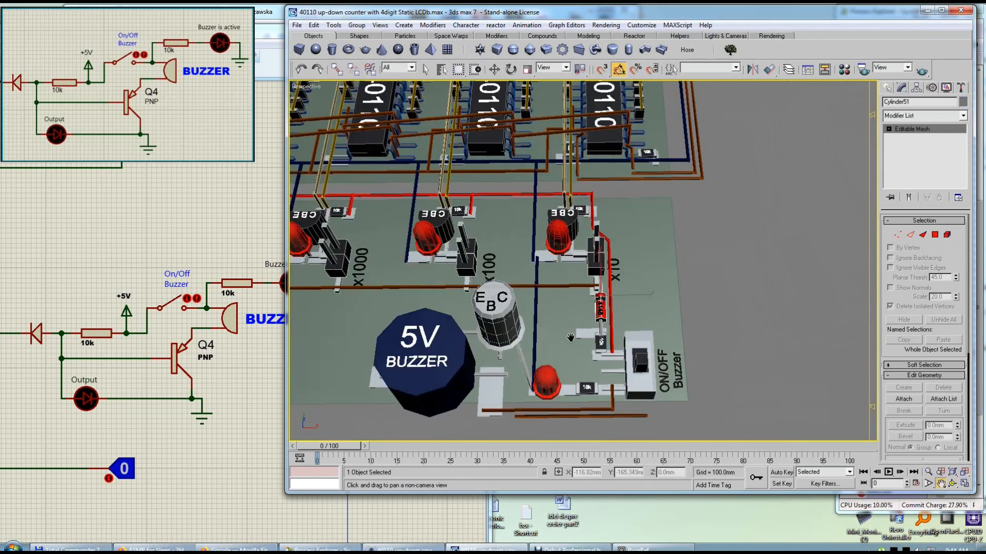
alt+middle_drag(569, 302, 548, 299)
Step: Move the spare brown wire from in front of the board to between the transistor's base and the switch
click(629, 397)
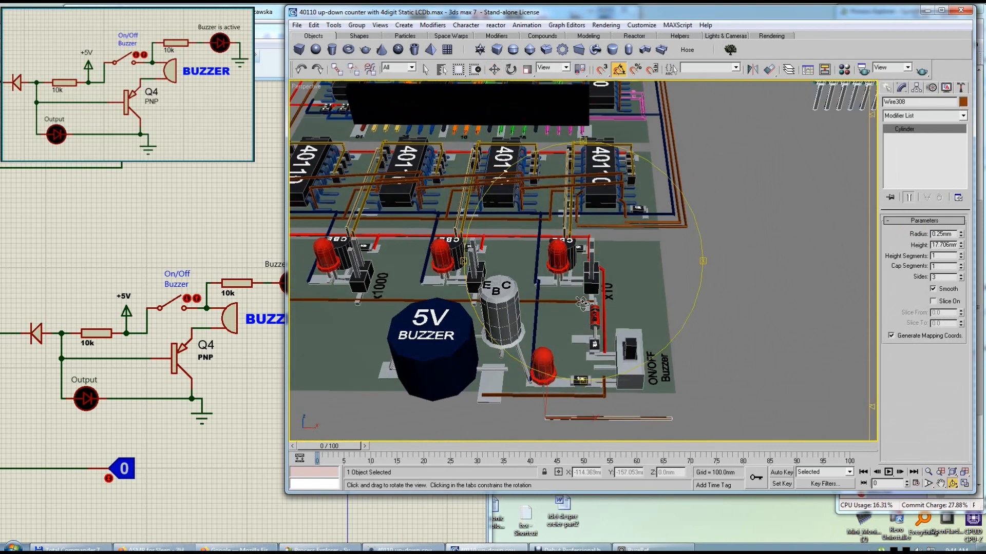
alt+middle_drag(582, 303, 580, 294)
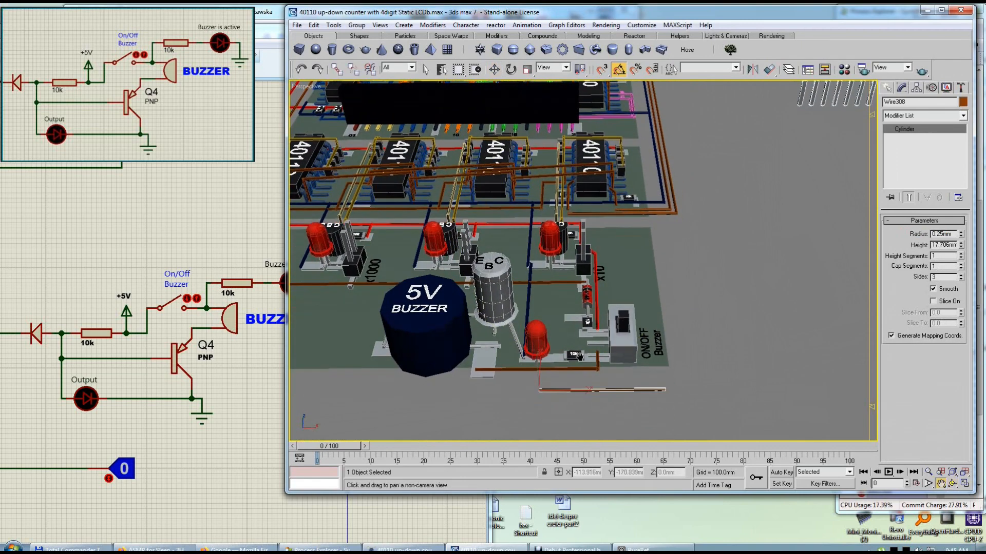
scroll(581, 308, up, 3)
mouse_move(579, 349)
middle_down()
mouse_move(576, 312)
mouse_move(588, 334)
mouse_move(580, 361)
middle_up()
mouse_move(554, 325)
alt+middle_down()
mouse_move(563, 324)
mouse_move(555, 332)
alt+middle_up()
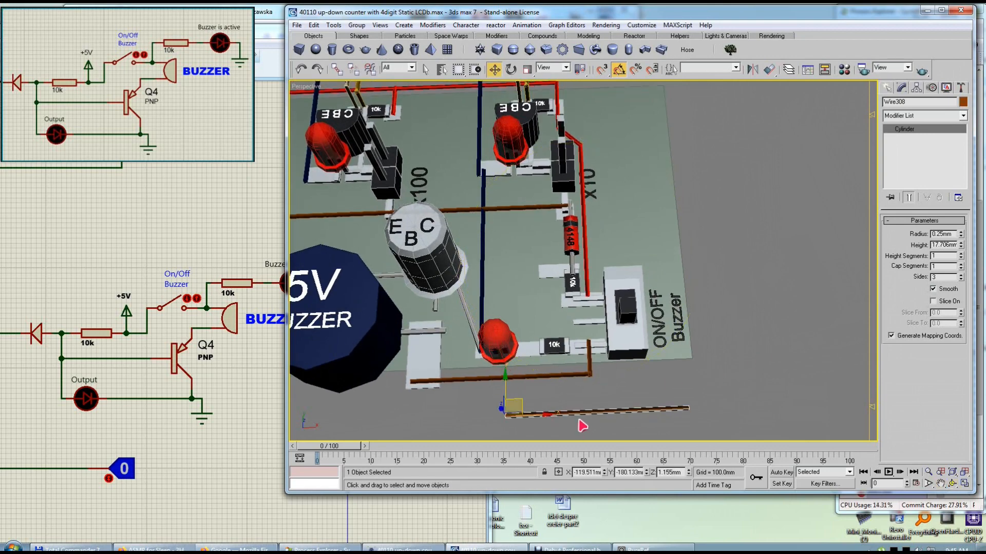
drag(518, 406, 449, 293)
Step: Rotate the brown wire toward the pad between the diode and the 10k resistor, and shorten it to 13.702 mm
middle_drag(544, 312, 572, 329)
key(e)
click(619, 71)
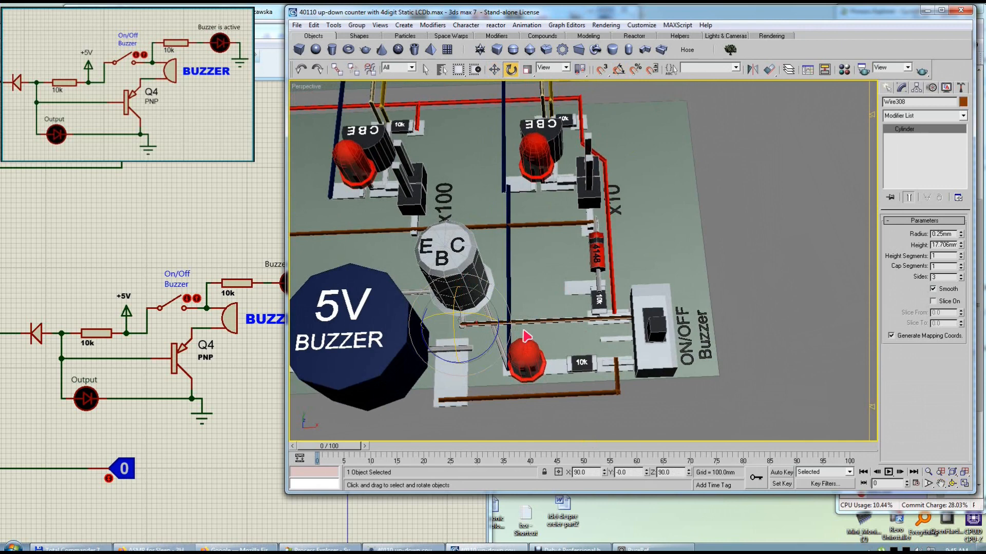
drag(565, 320, 823, 277)
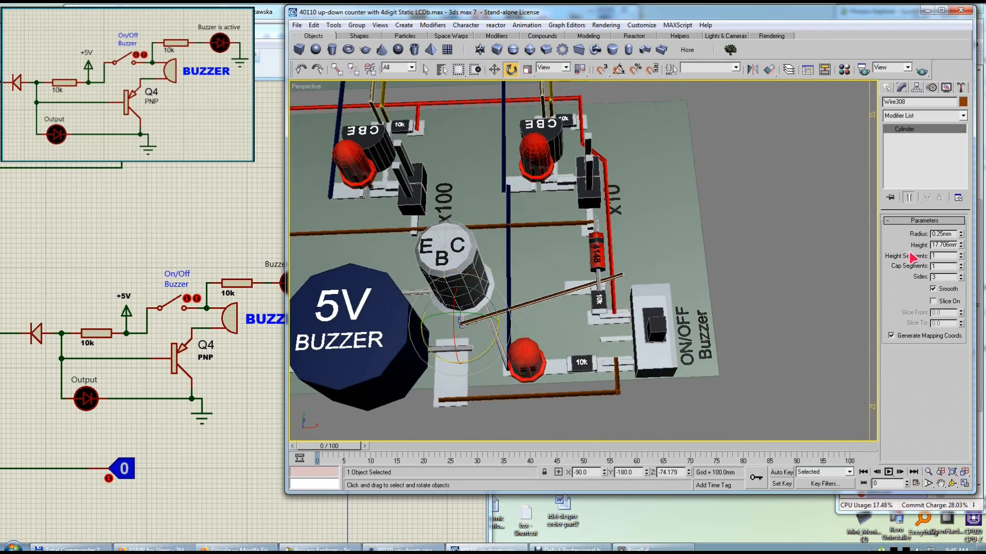
click(581, 287)
key(w)
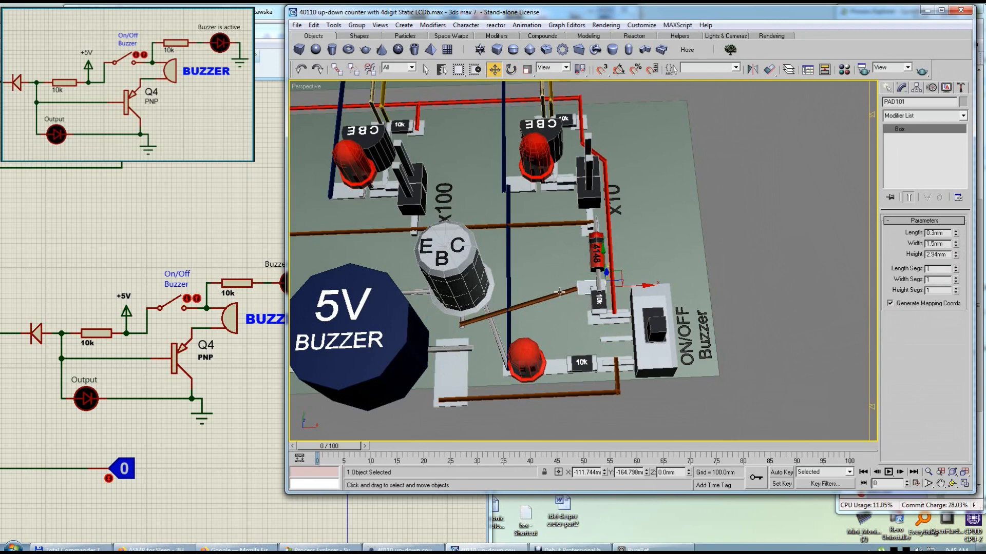
click(560, 293)
click(953, 484)
drag(534, 329, 519, 284)
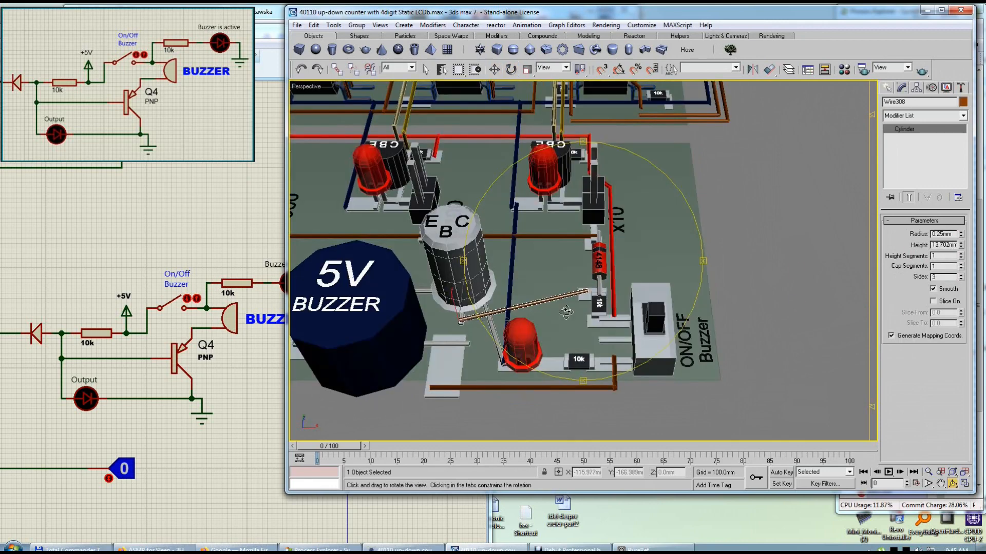
Step: Divide the brown wire into 6 height segments and apply a Bend modifier with an angle of 53.5
scroll(593, 312, up, 3)
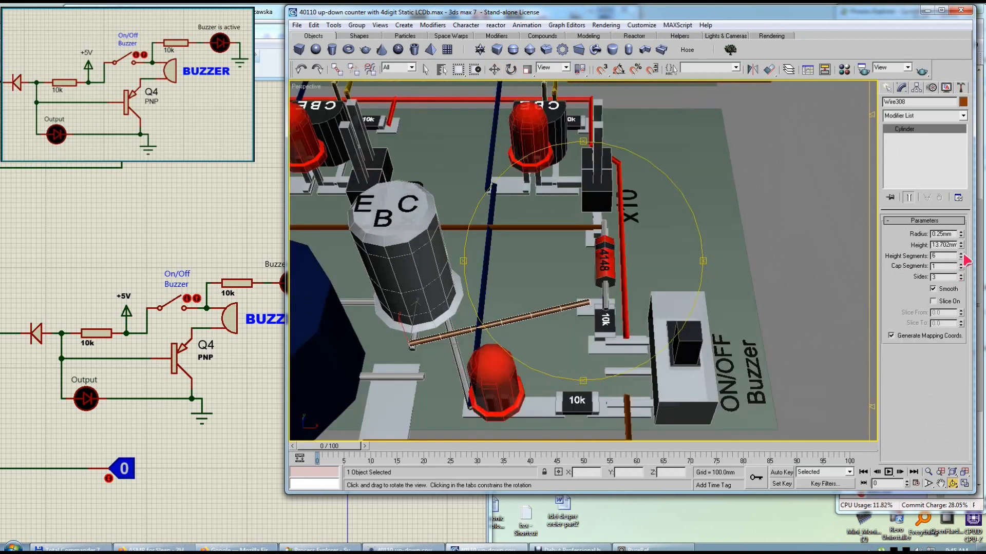
click(961, 258)
click(962, 255)
drag(603, 304, 608, 316)
right_click(608, 317)
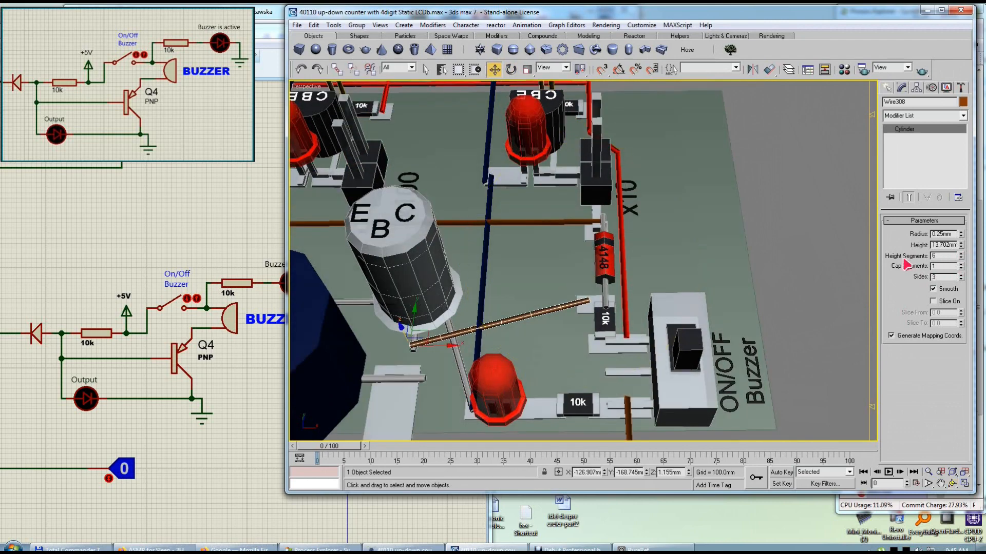
click(496, 35)
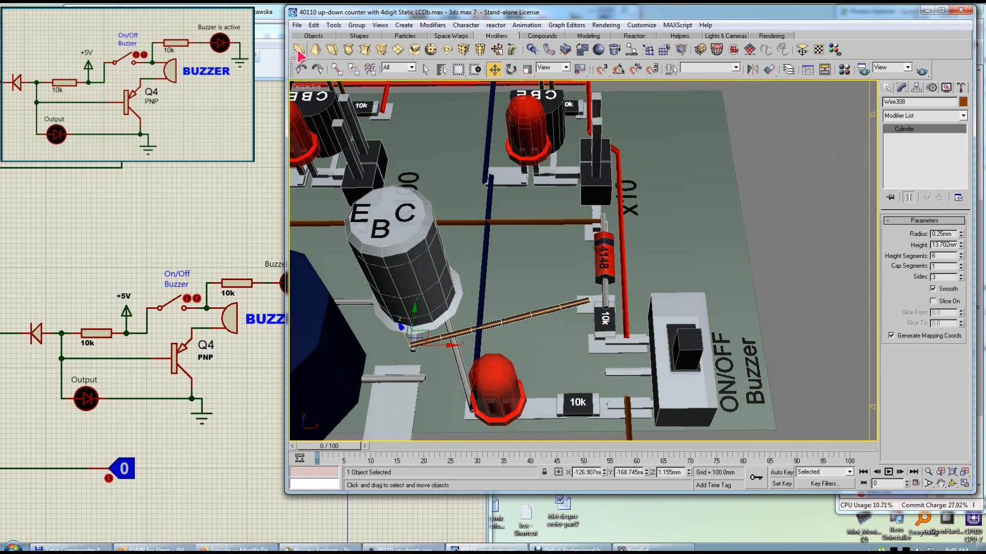
click(298, 50)
drag(951, 239, 951, 213)
Step: Rotate the bent brown wire so it arches upward from the transistor's base to the pad beside the 10k resistor
key(e)
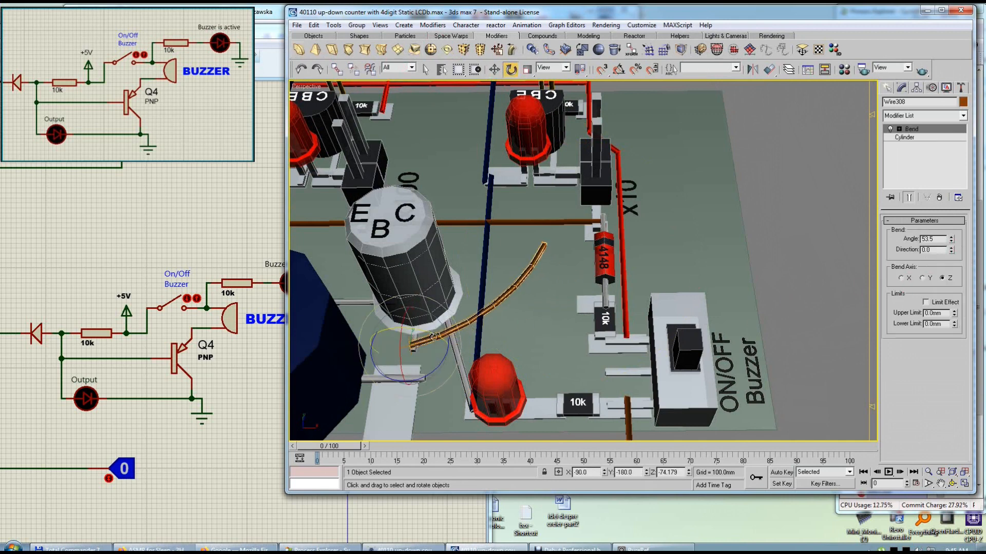
mouse_move(445, 335)
mouse_down()
mouse_move(441, 371)
mouse_move(401, 350)
mouse_move(444, 352)
mouse_up()
right_click(450, 342)
key(w)
alt+middle_drag(538, 336, 563, 319)
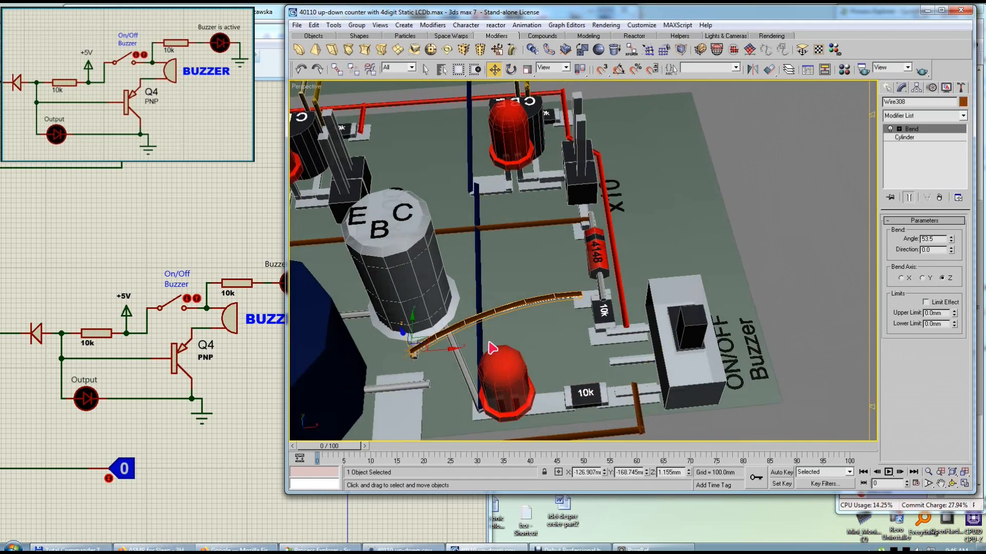
alt+middle_drag(454, 343, 623, 273)
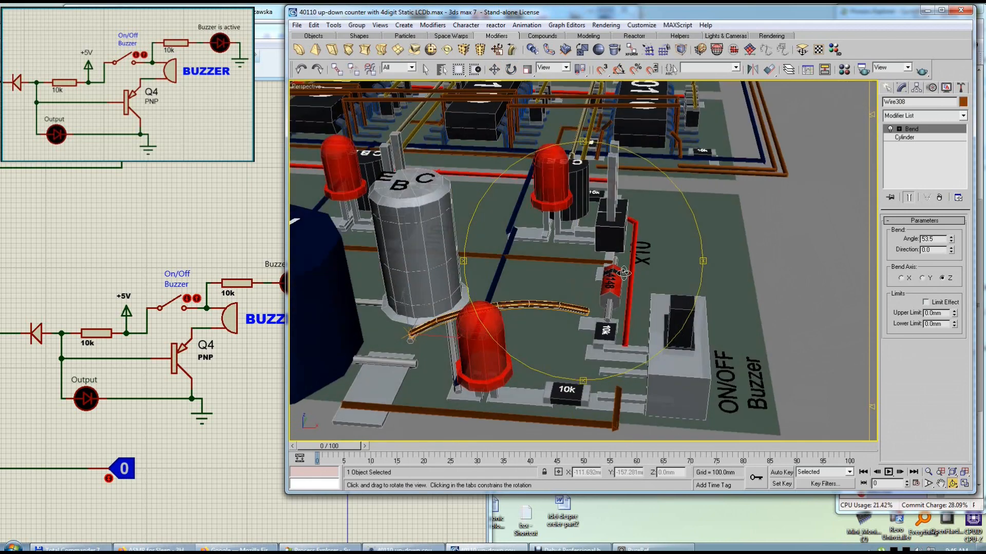
Step: Set the brown wire's bend angle to 62.0 and rotate the wire slightly to line it up with the pad
drag(957, 248, 952, 220)
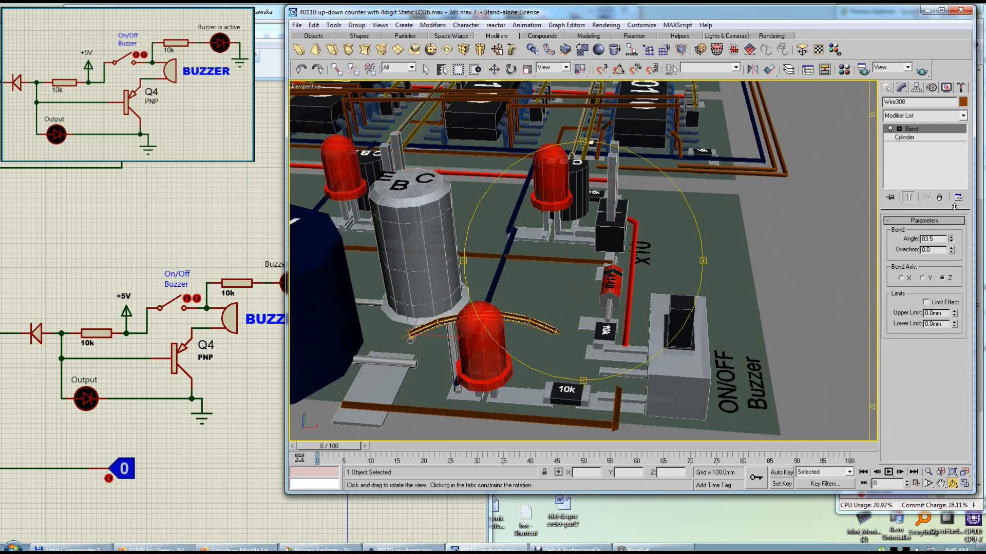
mouse_move(570, 330)
mouse_down()
mouse_move(503, 308)
mouse_move(454, 326)
mouse_move(567, 349)
mouse_move(582, 326)
mouse_move(569, 336)
mouse_up()
scroll(570, 336, up, 3)
right_click(570, 336)
key(e)
drag(368, 374, 374, 373)
Step: Examine the transistor base wiring and the junction pad against the buzzer schematic
alt+middle_drag(487, 277, 539, 287)
scroll(539, 287, down, 2)
alt+middle_drag(539, 287, 560, 277)
scroll(558, 294, down, 2)
scroll(595, 288, down, 3)
middle_drag(559, 278, 562, 283)
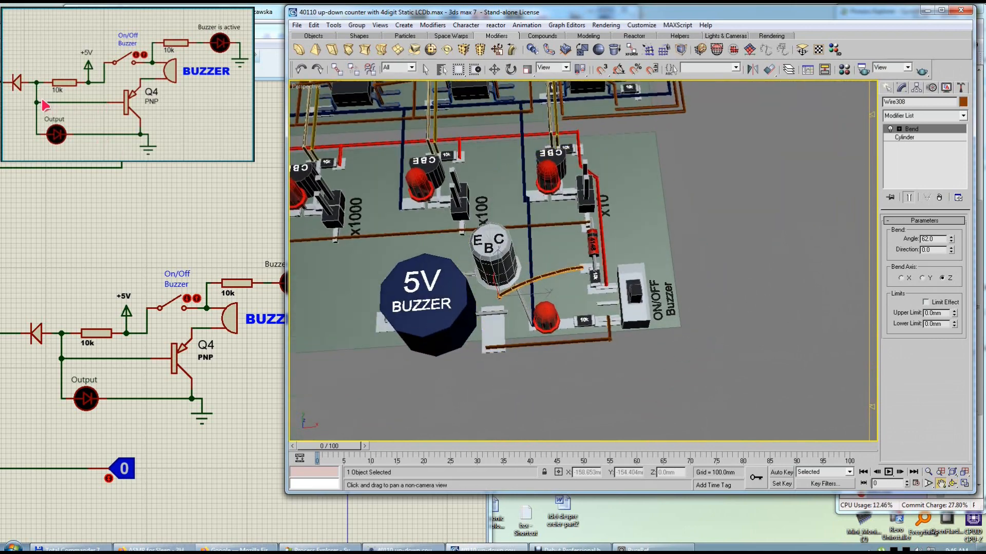
mouse_move(529, 312)
middle_down()
mouse_move(608, 305)
mouse_move(600, 294)
mouse_move(594, 304)
mouse_move(603, 296)
middle_up()
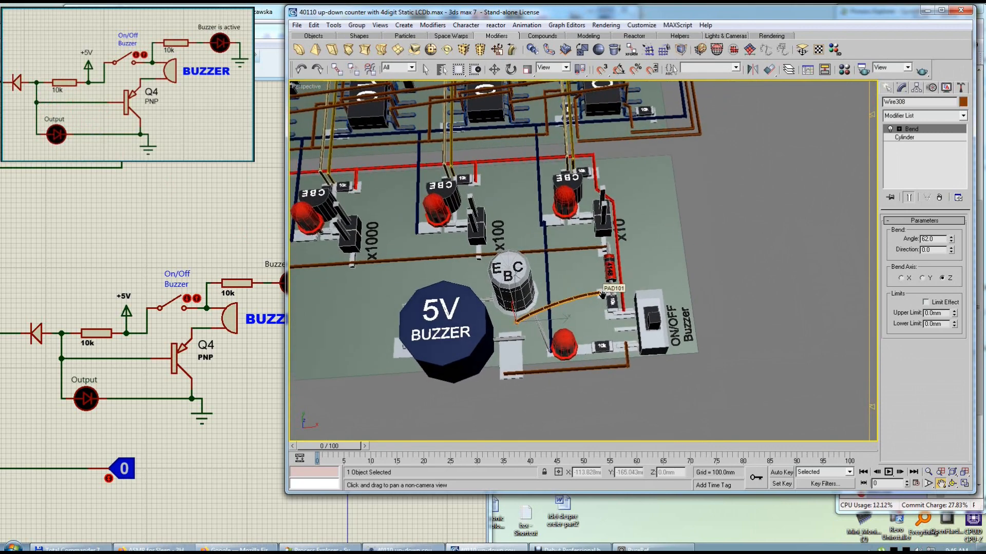
key(e)
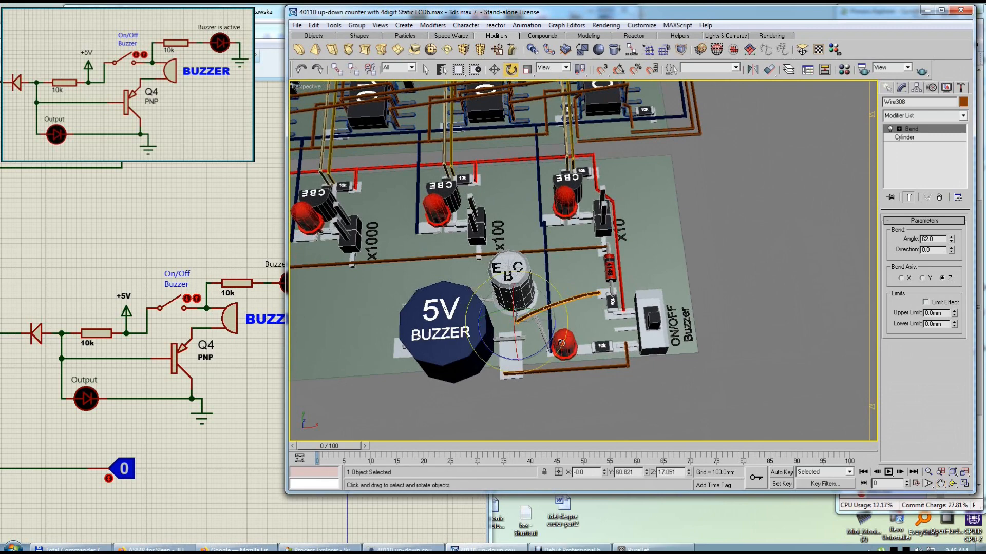
key(w)
Step: Clone the buzzer circuit's indicator LED together with its pins, placing the copy in front of the board
click(566, 344)
alt+middle_drag(581, 333, 556, 342)
shift+drag(584, 335, 617, 313)
click(659, 297)
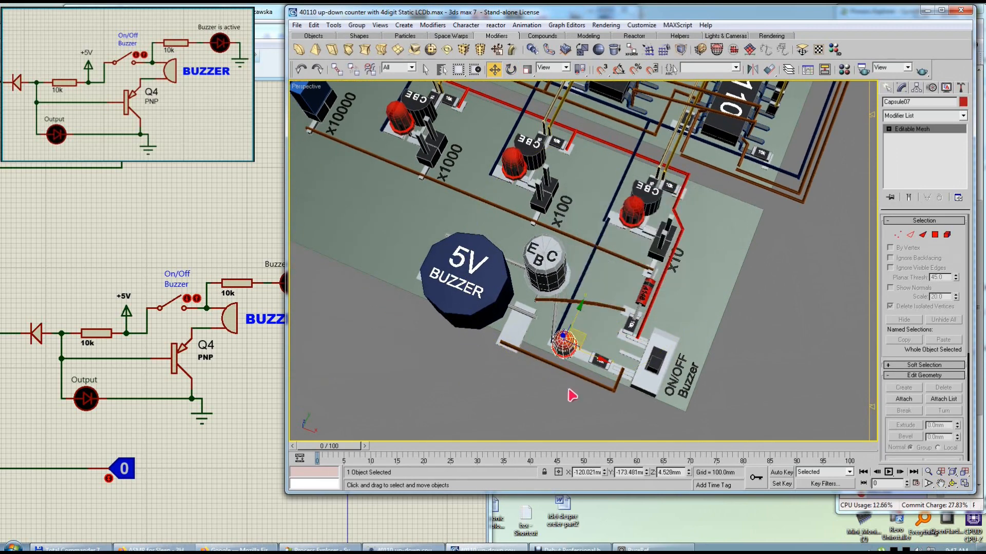
drag(570, 392, 555, 332)
alt+click(582, 379)
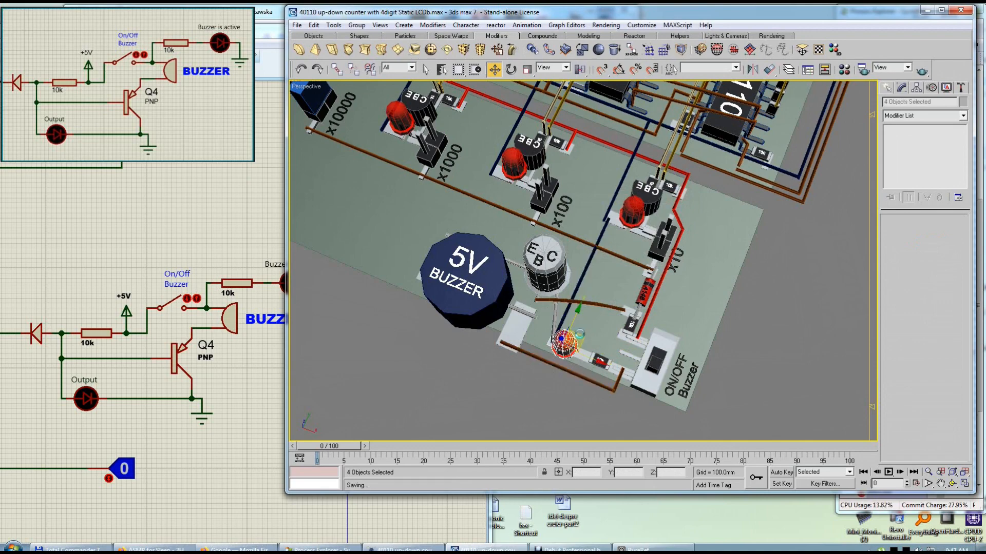
shift+drag(576, 312, 541, 392)
click(598, 301)
Step: Delete the extra pad piece beneath the LED copy
key(ctrl+r)
drag(571, 332, 658, 355)
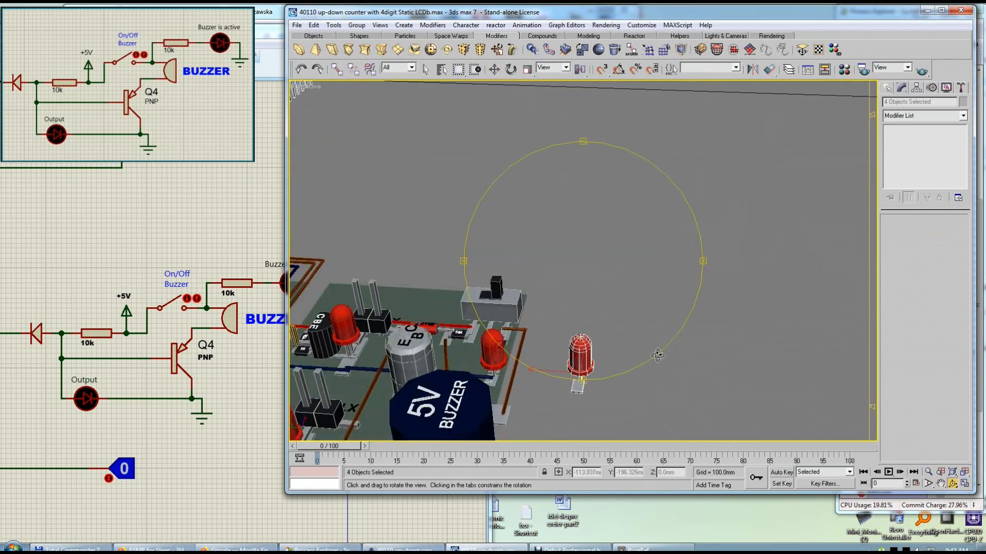
right_click(658, 355)
click(578, 389)
key(Delete)
Step: Move the LED copy onto the board, between the curved brown wire and the 10k resistor beside the diode
key(ctrl+r)
drag(582, 295, 535, 333)
middle_drag(535, 333, 554, 377)
click(555, 357)
drag(554, 350, 551, 264)
key(ctrl+r)
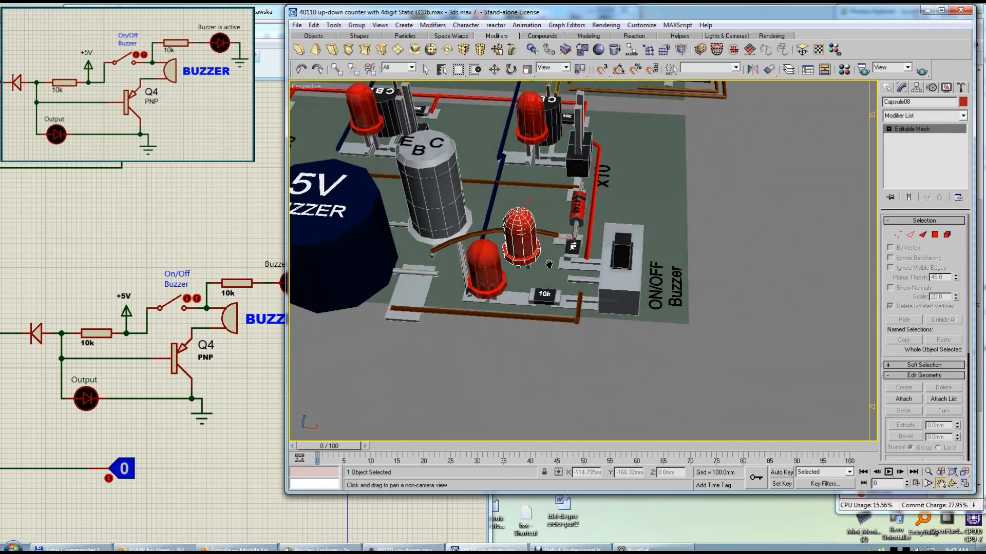
middle_drag(551, 265, 556, 272)
drag(556, 273, 551, 306)
right_click(539, 308)
scroll(524, 308, up, 3)
middle_drag(505, 308, 548, 323)
click(549, 323)
Step: Lengthen the junction pad between the diode and the 10k resistor to a height of 6.04 mm
key(ctrl+r)
drag(602, 228, 597, 264)
key(w)
click(646, 219)
drag(956, 255, 956, 235)
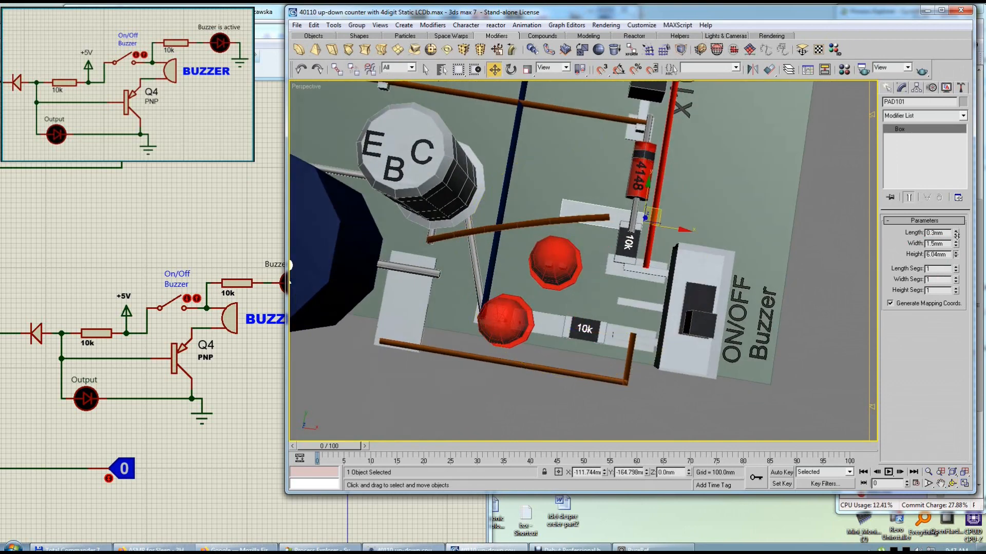
Step: Rotate the curved brown wire toward the end of the lengthened pad and shorten its cylinder to 11.373 mm
click(566, 219)
key(e)
drag(464, 258, 872, 250)
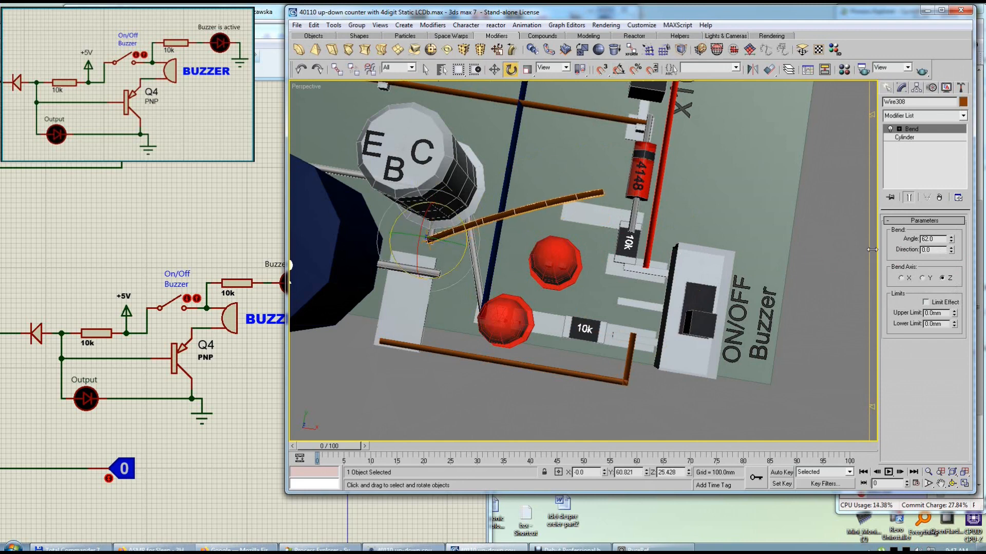
click(910, 137)
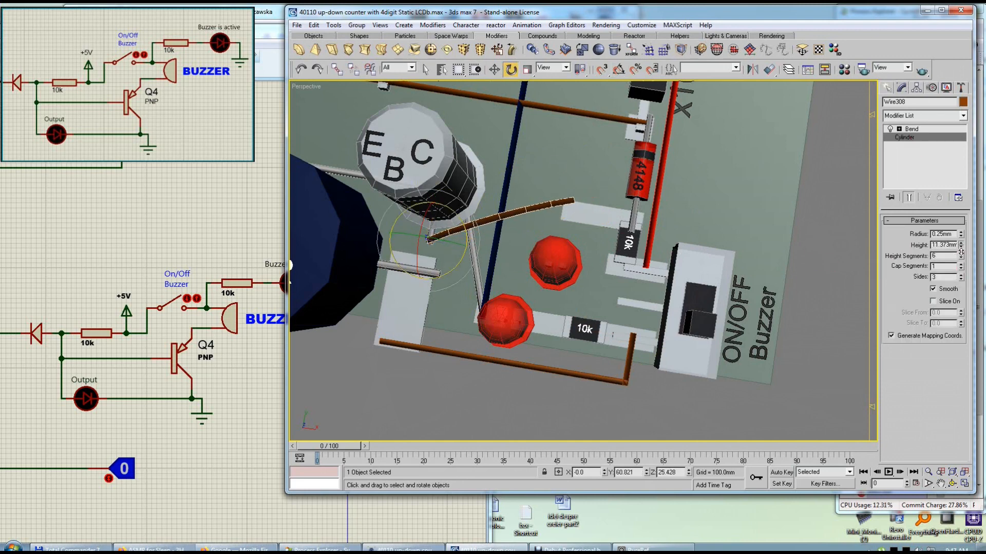
drag(462, 256, 462, 256)
Step: Lower the dark blue wire that runs behind the indicator LED by about 0.25 mm, beneath the curved brown wire
key(ctrl+r)
drag(576, 240, 523, 226)
key(w)
click(508, 220)
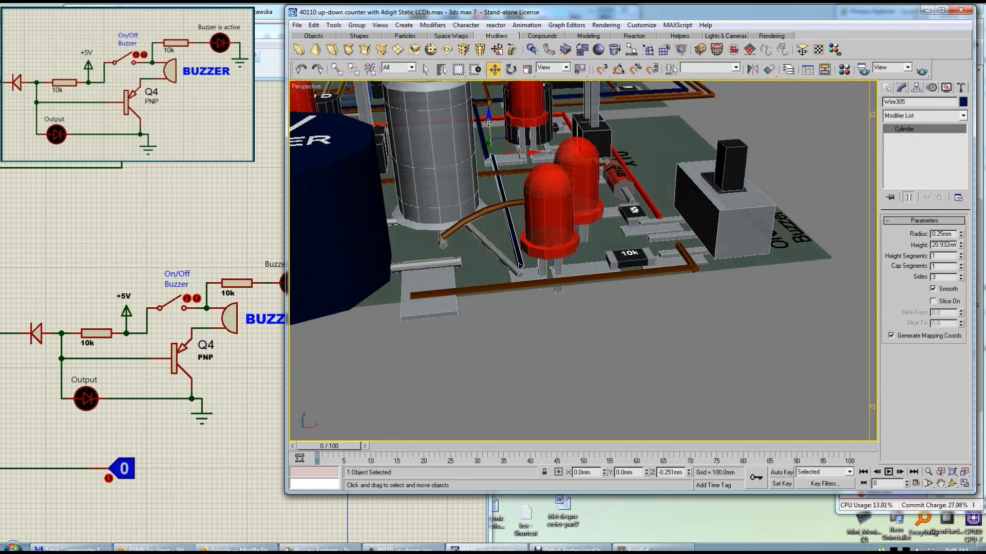
key(ctrl+r)
drag(591, 216, 556, 286)
Step: Examine the placement of the indicator LED and its copy against the buzzer schematic
key(ctrl+p)
drag(556, 328, 544, 331)
key(w)
click(528, 313)
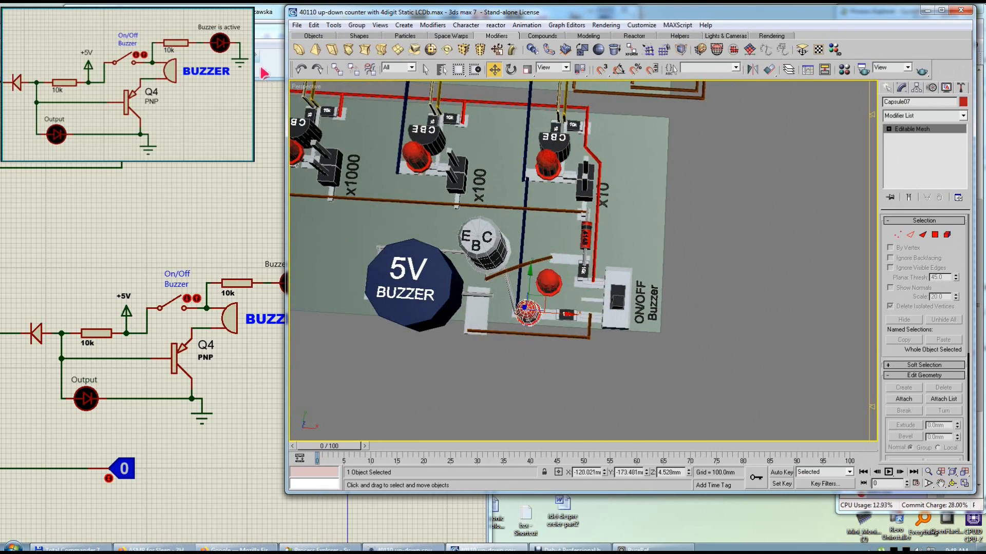
key(ctrl+r)
drag(565, 322, 574, 282)
key(w)
Step: Select the LED copy and shift it away from the board's front edge toward the diode
click(550, 282)
key(ctrl+r)
scroll(573, 282, up, 2)
key(w)
middle_drag(574, 282, 571, 297)
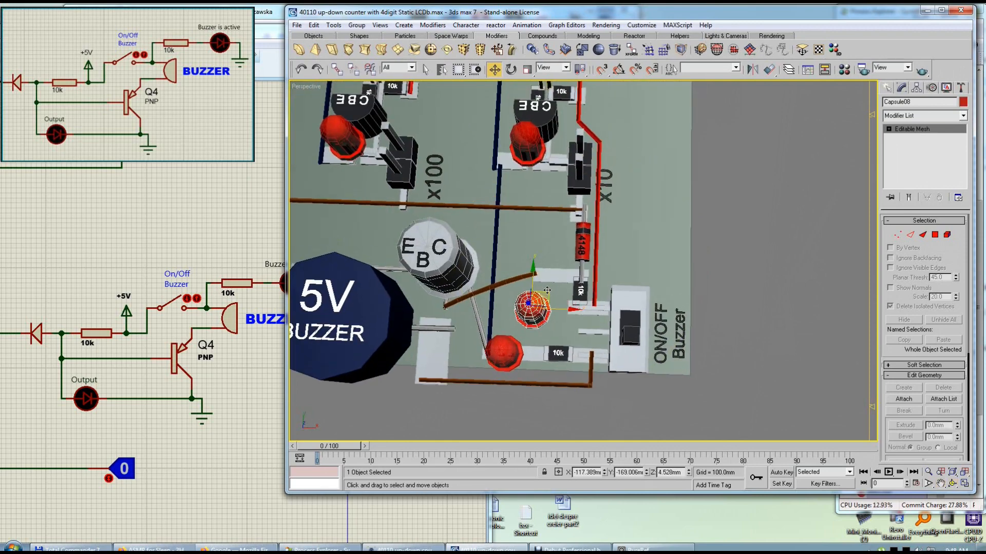
key(ctrl+r)
drag(573, 276, 550, 299)
scroll(550, 301, up, 2)
key(w)
key(ctrl+r)
drag(537, 217, 526, 182)
Step: Turn on angle snap, rotate the LED copy to -90 degrees about Z and position it beside the diode, near the lengthened pad
key(e)
drag(526, 248, 517, 249)
right_click(517, 249)
key(a)
drag(512, 252, 512, 253)
alt+middle_drag(513, 251, 475, 280)
key(w)
drag(530, 249, 538, 253)
alt+middle_drag(535, 267, 548, 285)
key(e)
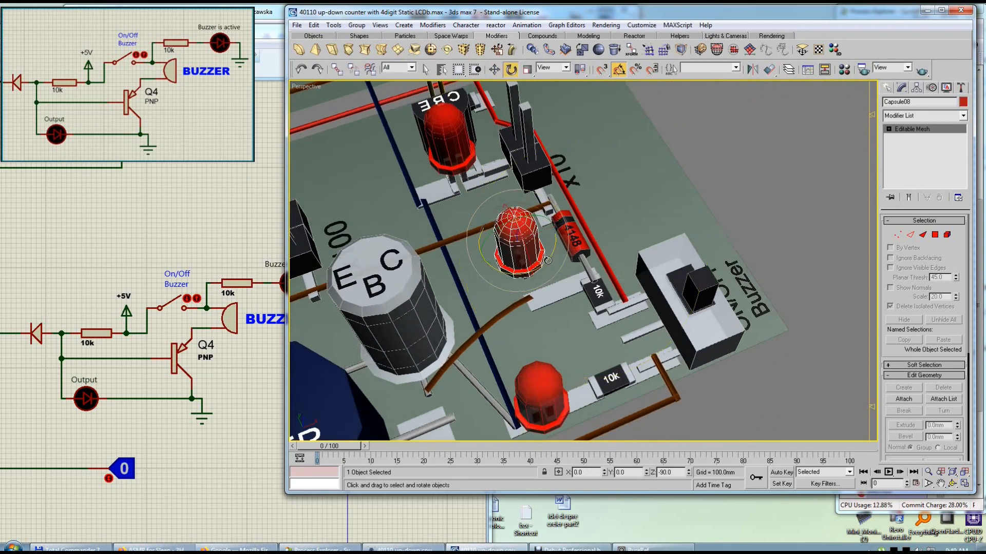
alt+middle_drag(551, 258, 513, 247)
key(w)
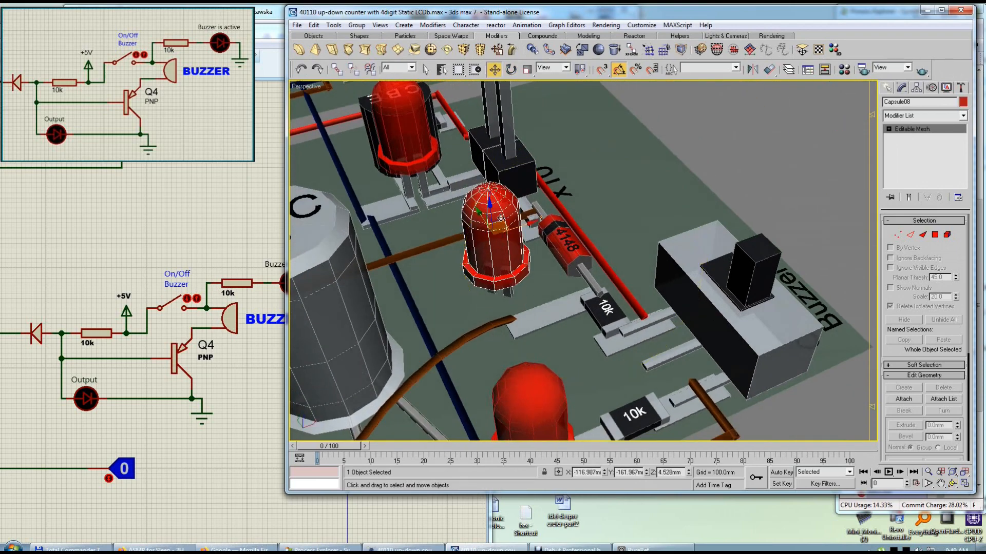
Step: Rotate the LED copy's two leads by 90 degrees so they lie flat beneath the LED, pointing in opposite directions
click(505, 308)
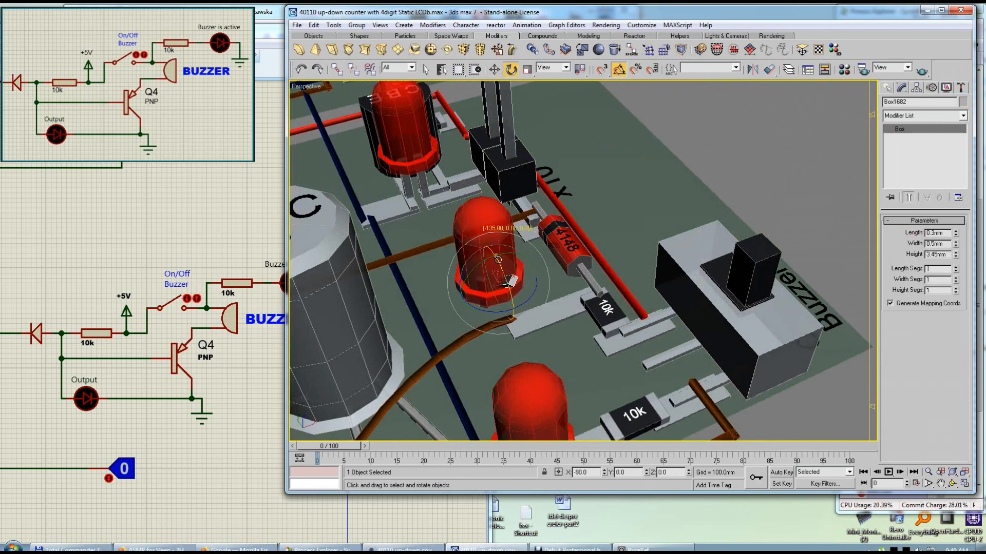
alt+middle_drag(504, 254, 536, 282)
key(e)
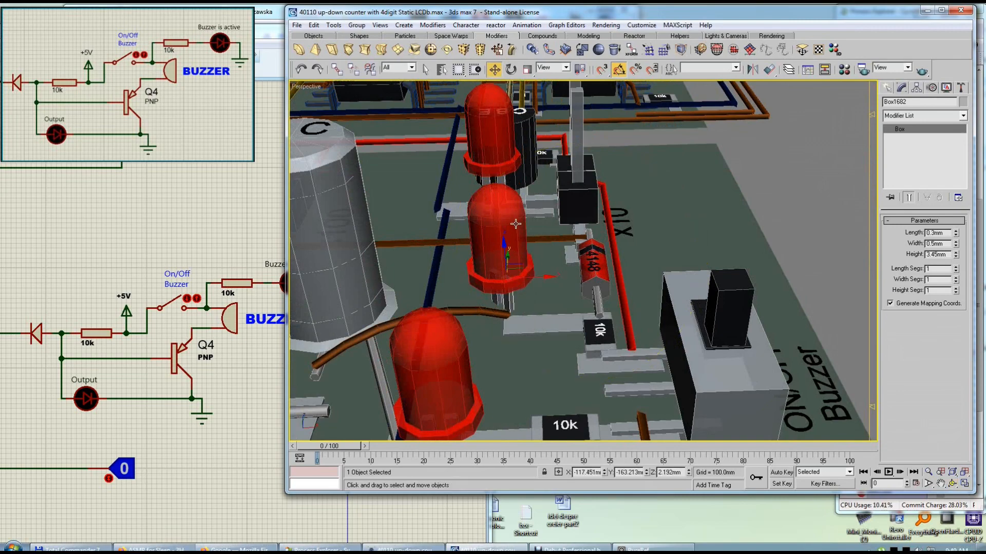
click(530, 258)
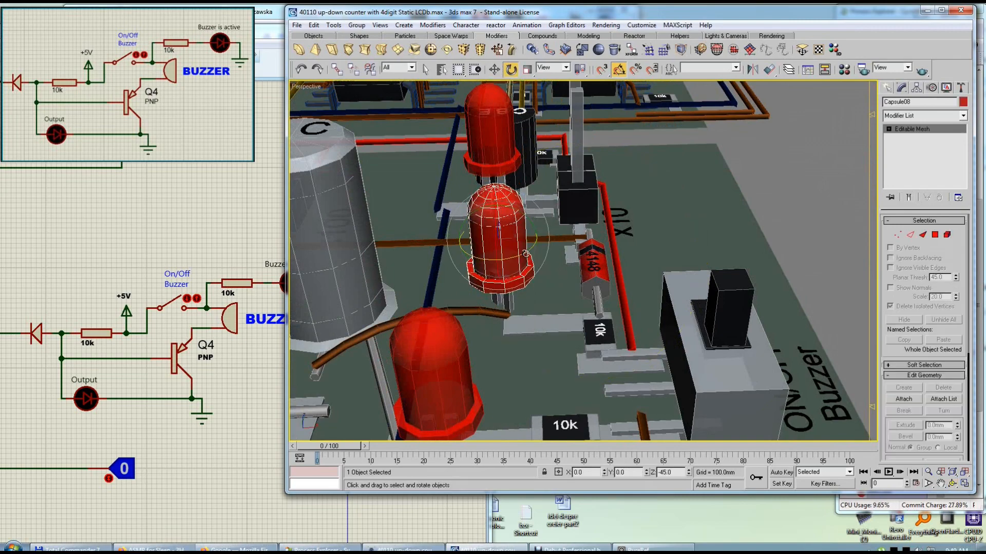
click(503, 301)
alt+middle_drag(503, 301, 515, 284)
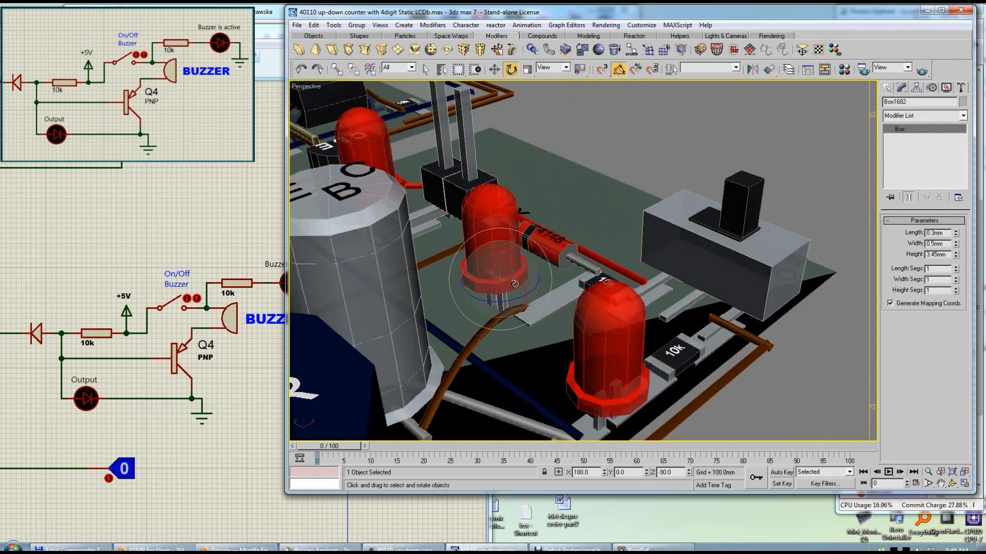
alt+middle_drag(498, 259, 494, 297)
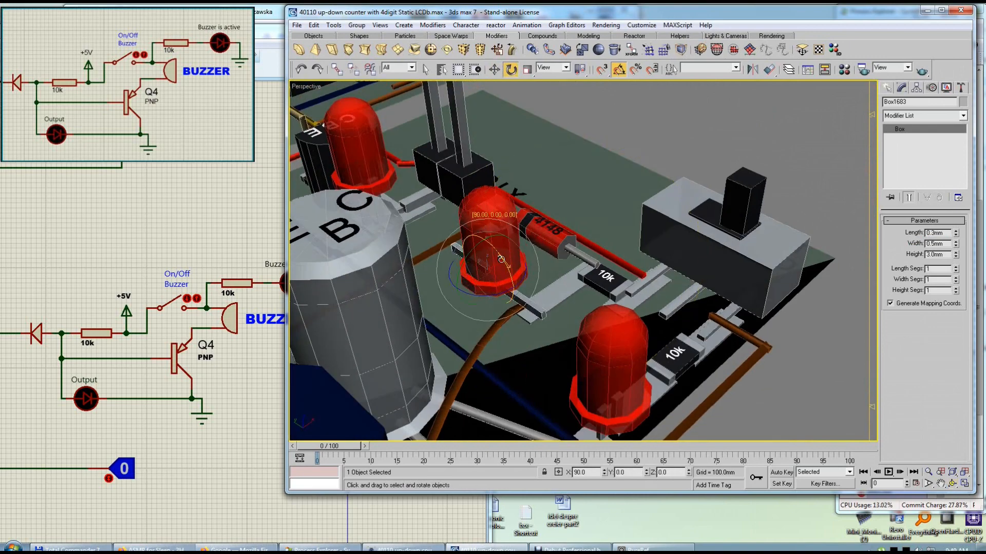
alt+middle_drag(487, 250, 509, 256)
click(510, 257)
drag(500, 237, 500, 235)
Step: Shift the LED copy's body over the middle of its flat leads and lower it about 0.4 mm
alt+middle_drag(501, 237, 506, 287)
click(494, 212)
alt+middle_drag(546, 226, 491, 206)
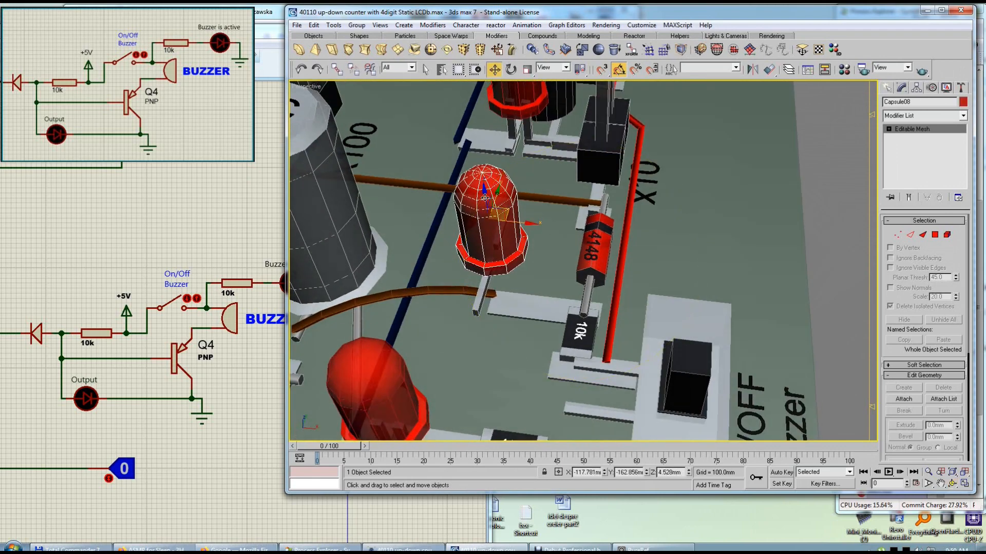
key(w)
alt+middle_drag(520, 251, 517, 247)
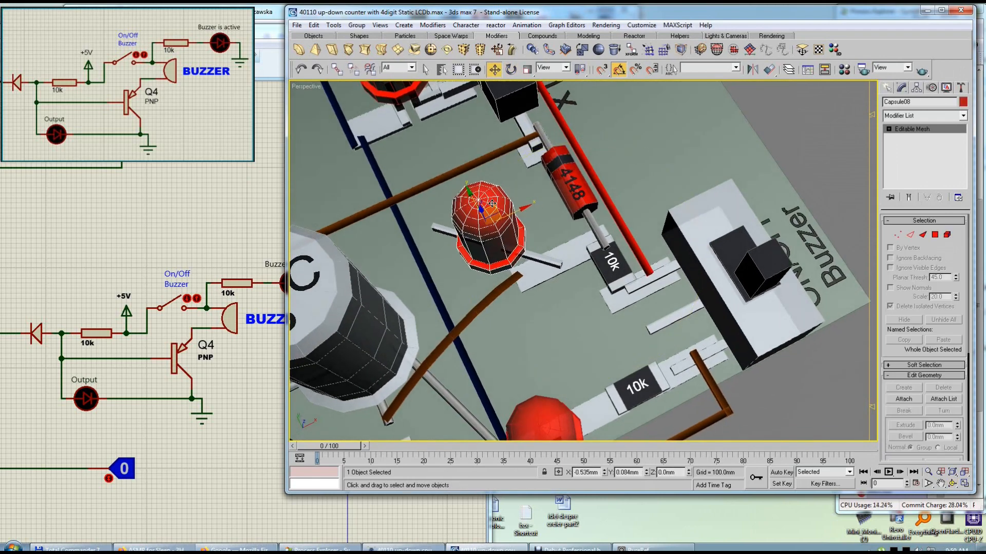
alt+middle_drag(492, 203, 547, 309)
Step: Duplicate the long dark blue wire, shorten the copy to 7.745 mm and place it between the LED copy's lead and the X10 LED's pad
scroll(565, 268, down, 3)
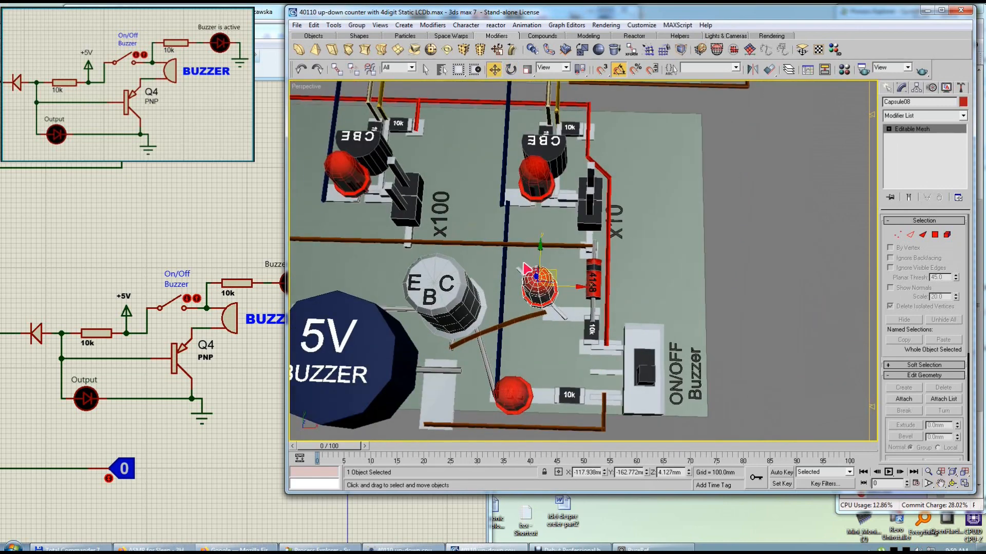
click(505, 277)
shift+drag(523, 192, 529, 191)
key(Return)
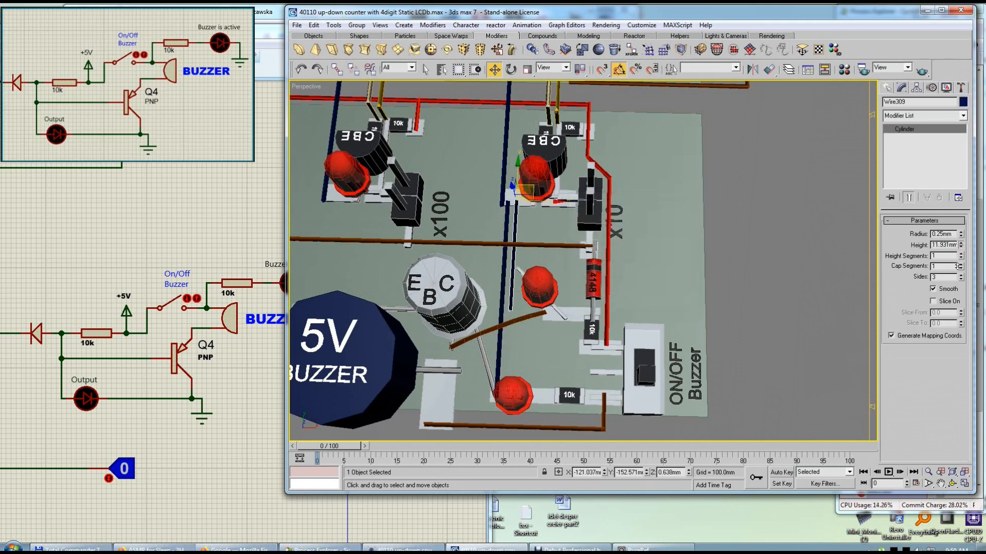
key(e)
key(w)
drag(541, 204, 545, 204)
alt+middle_drag(535, 223, 286, 166)
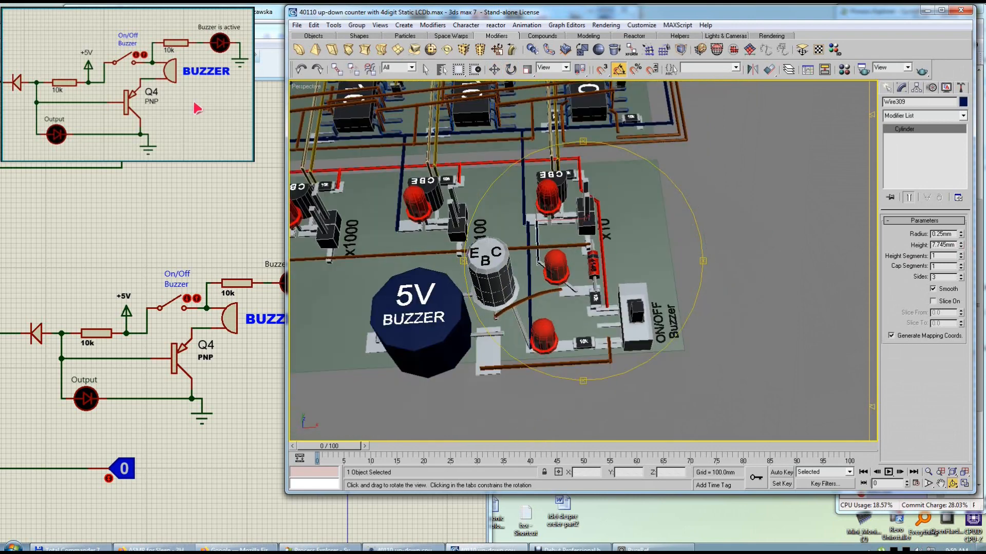
Step: Compare the LED copy's connections on the board with the buzzer schematic
click(206, 240)
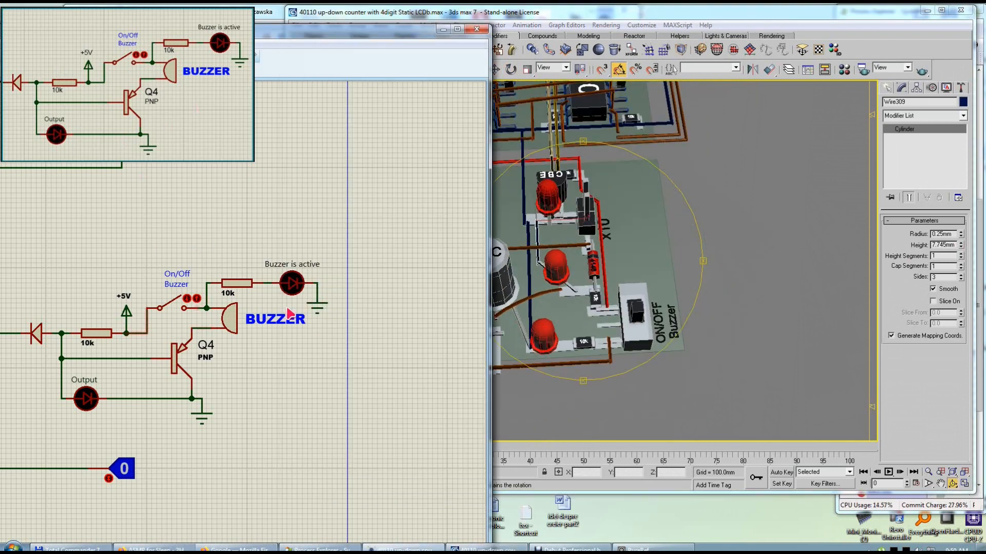
click(570, 267)
middle_drag(570, 249, 568, 255)
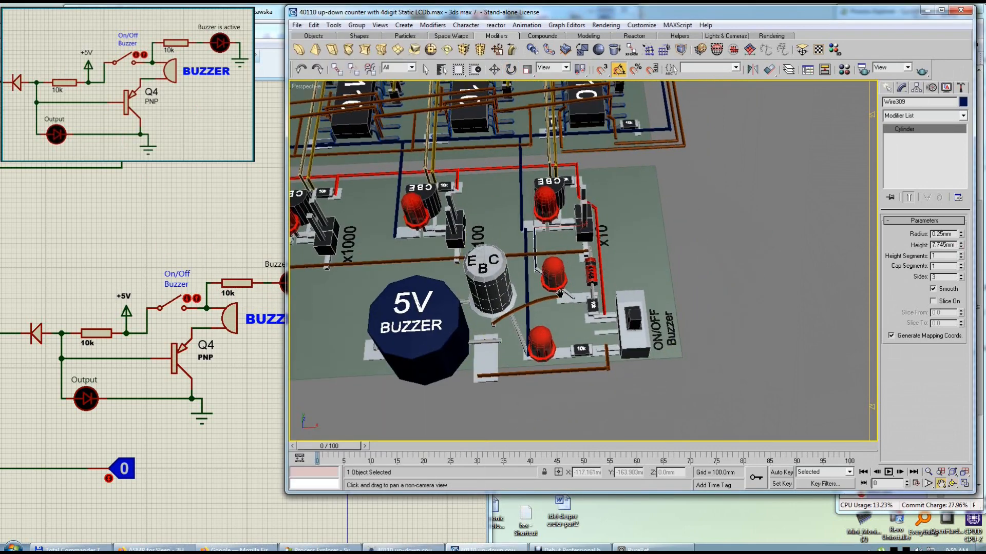
scroll(568, 255, down, 4)
scroll(568, 256, up, 2)
scroll(568, 255, up, 3)
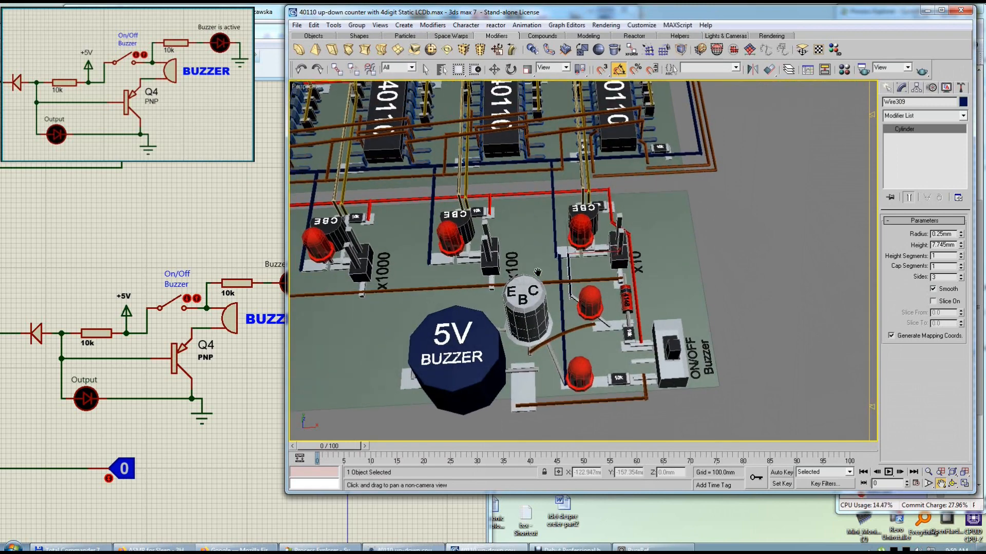
Step: Shift the short dark blue wire about 0.21 mm along X toward the LED copy's lead
click(589, 300)
scroll(585, 303, up, 2)
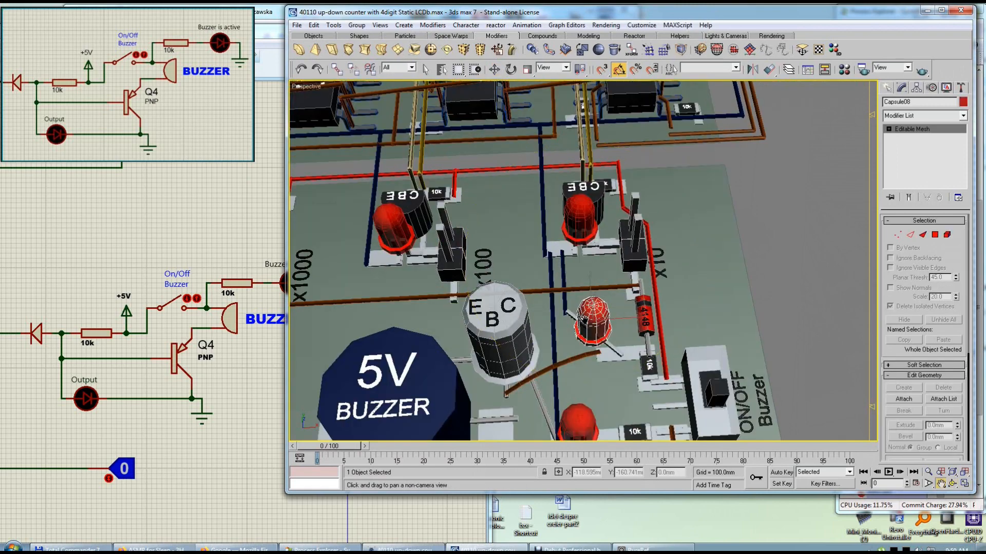
scroll(570, 304, up, 1)
key(w)
click(556, 295)
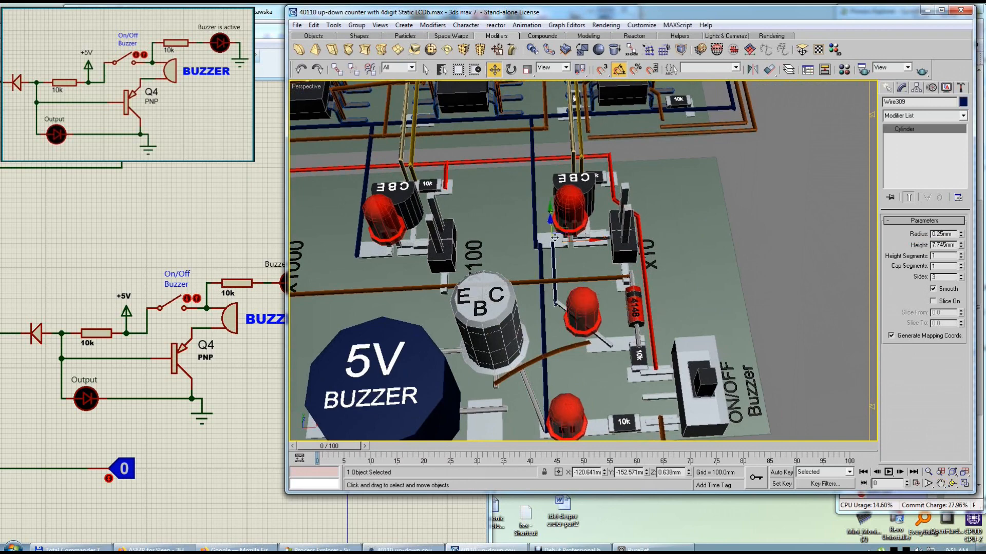
alt+middle_drag(554, 238, 525, 237)
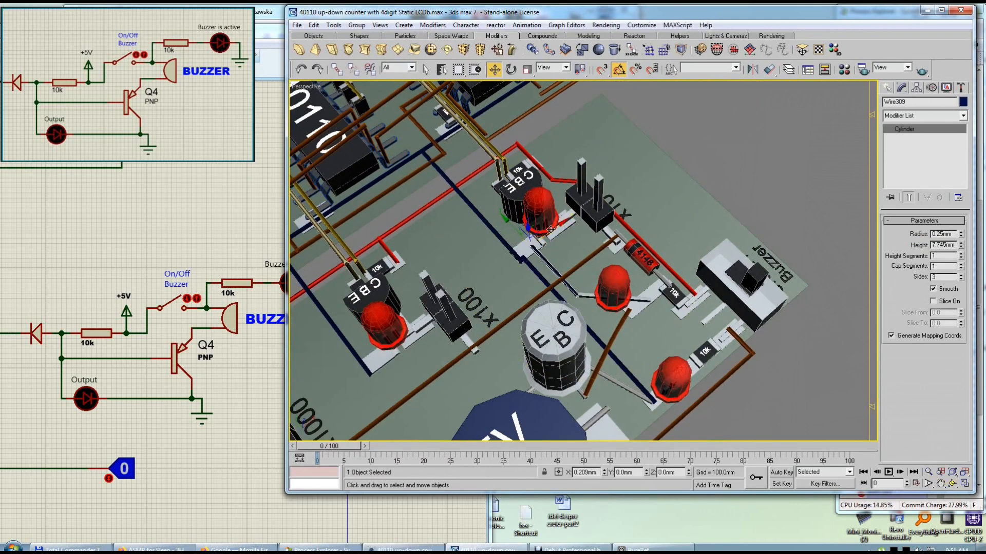
Step: Select the curved brown wire and nudge it about 0.02 mm along X
alt+middle_drag(516, 227, 553, 250)
scroll(552, 250, down, 2)
drag(552, 250, 555, 264)
scroll(570, 262, down, 1)
scroll(570, 262, up, 1)
alt+middle_drag(570, 262, 570, 253)
middle_drag(570, 253, 565, 279)
scroll(539, 334, up, 2)
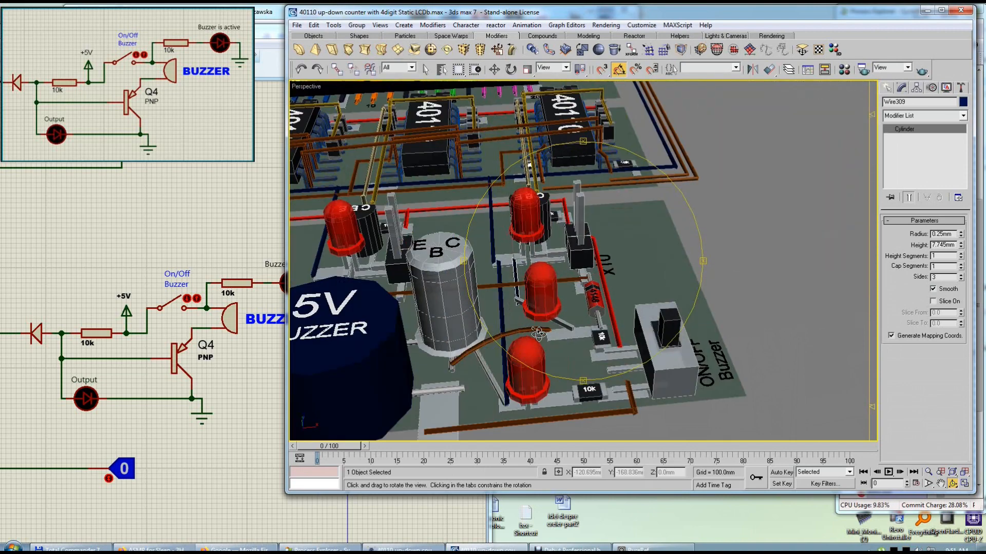
click(532, 331)
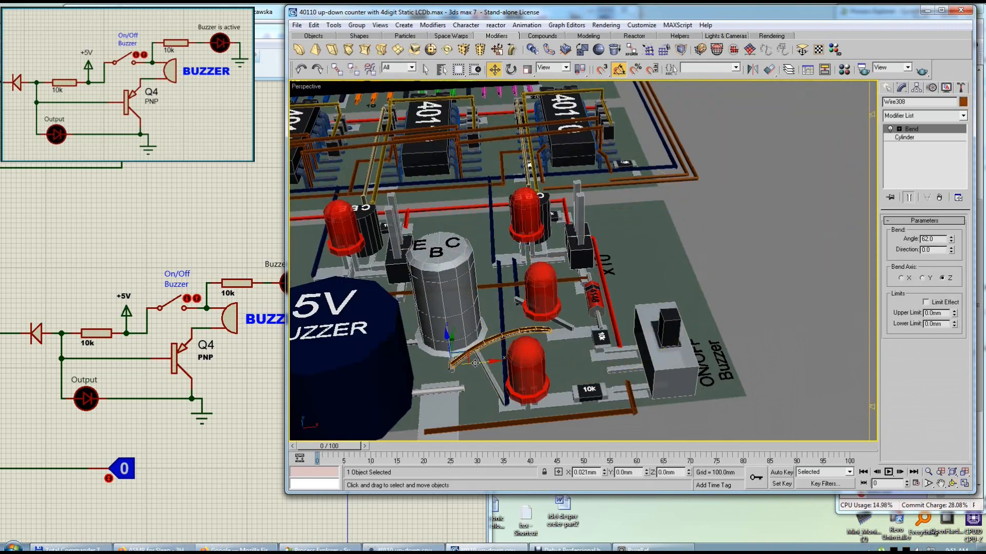
alt+middle_drag(474, 364, 588, 275)
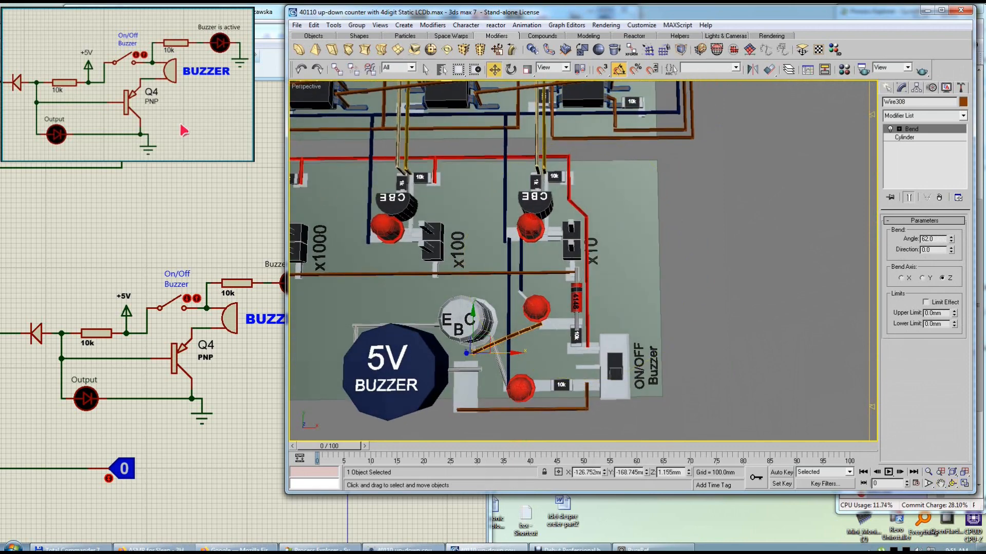
Step: Check the beep jumpers, common brown wire and diode on the board against the buzzer schematic
click(143, 266)
drag(200, 29, 319, 8)
scroll(264, 243, down, 1)
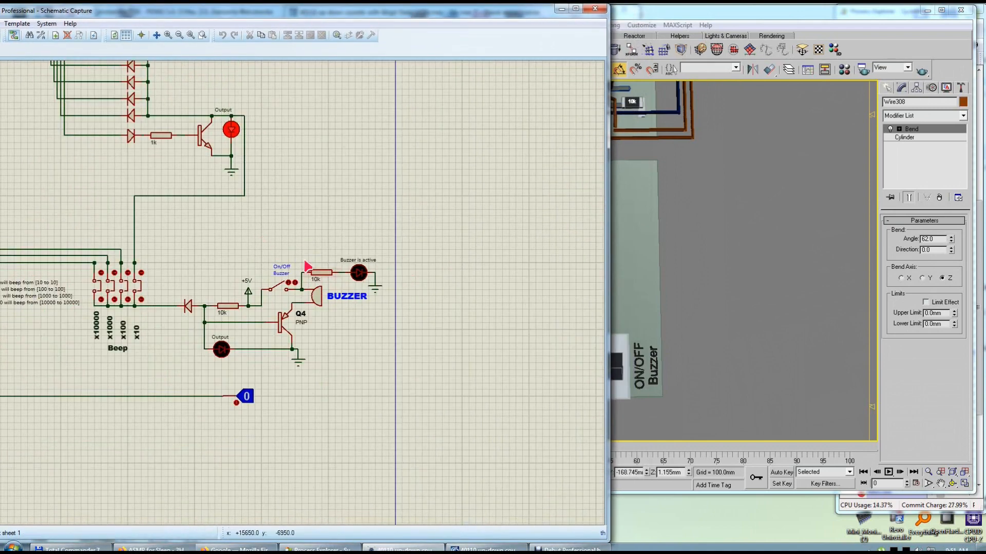
middle_drag(266, 328, 255, 290)
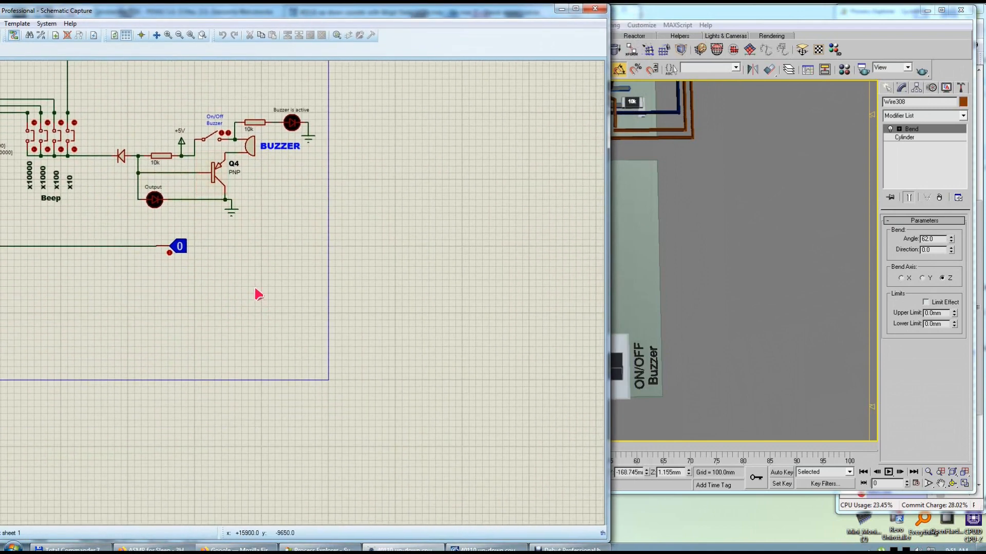
click(714, 352)
drag(459, 12, 476, 11)
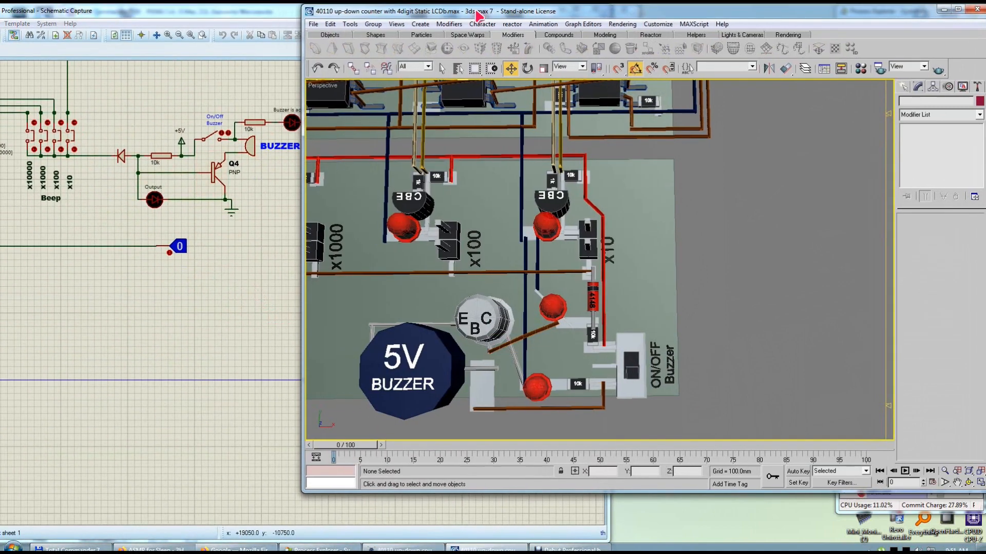
middle_drag(501, 213, 739, 198)
click(450, 262)
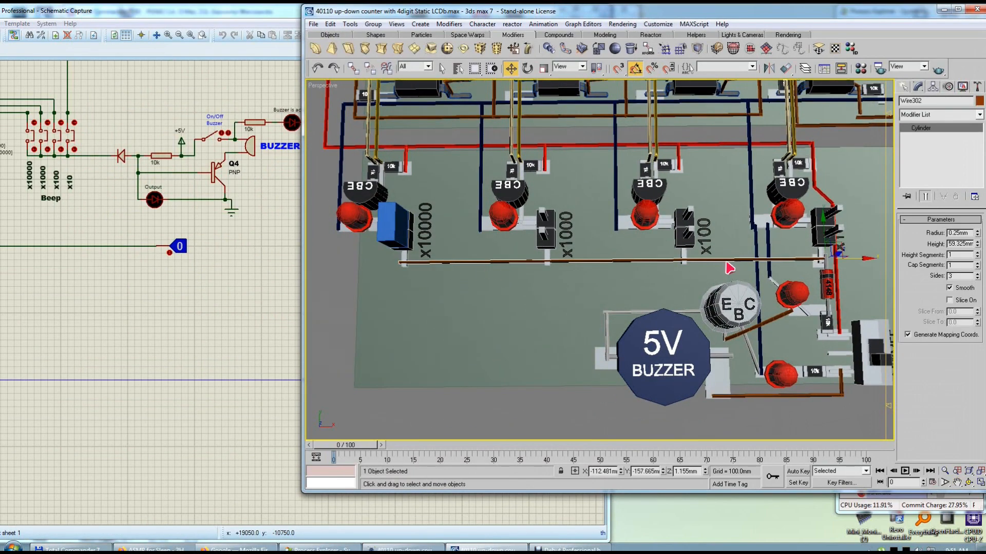
click(92, 163)
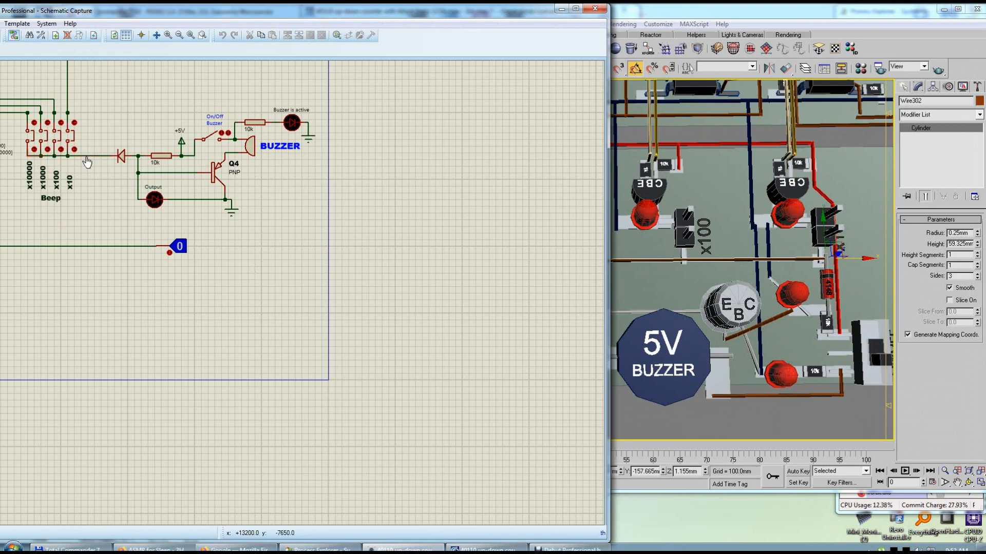
click(641, 278)
middle_drag(582, 278, 537, 278)
drag(661, 259, 475, 271)
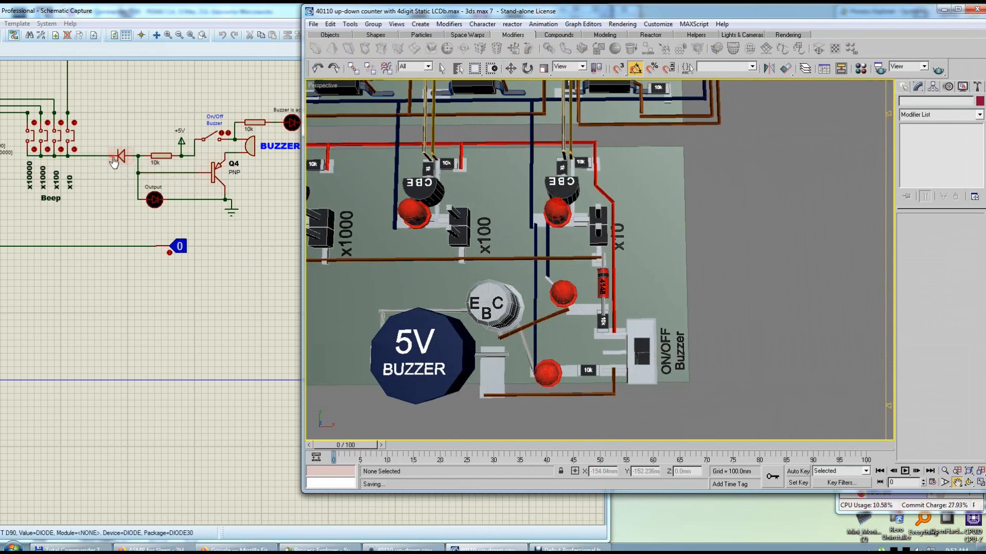
Step: Reposition the pad between the X10 jumper and the 4148 diode, and set its width to 2.5 mm and height to 3.2 mm
drag(605, 283, 534, 215)
scroll(564, 272, up, 3)
key(ctrl+r)
right_click(609, 260)
click(610, 261)
key(ctrl+r)
right_click(544, 221)
drag(631, 229, 633, 236)
key(ctrl+r)
drag(544, 226, 596, 292)
right_click(599, 287)
click(598, 232)
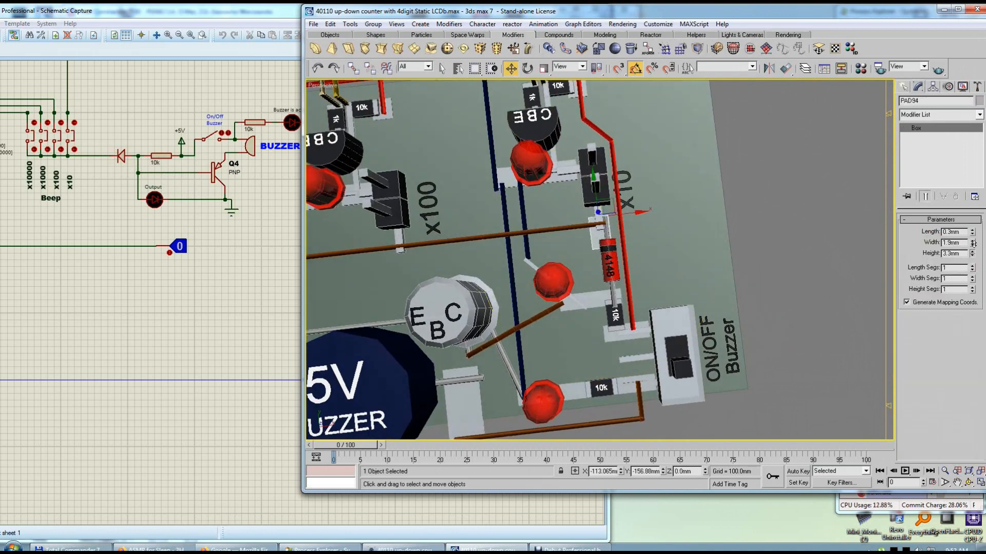
key(e)
mouse_move(635, 205)
mouse_down()
mouse_move(632, 241)
mouse_move(629, 205)
mouse_up()
key(w)
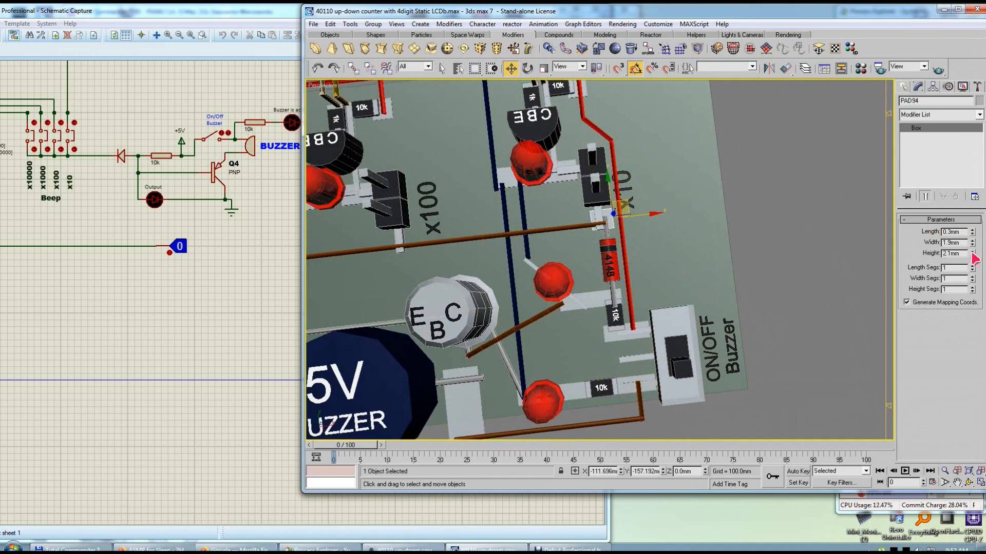
drag(623, 202, 626, 204)
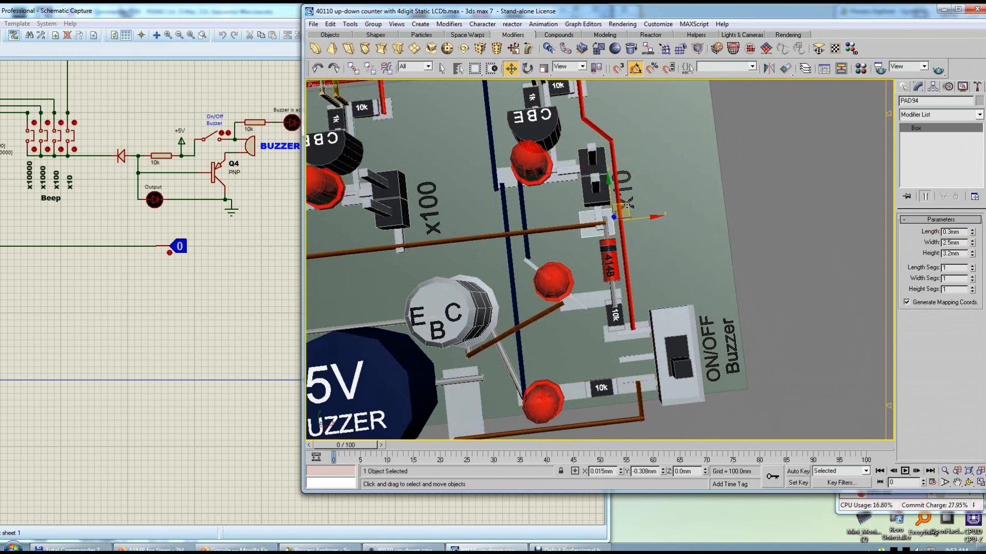
Step: Move the LED copy slightly away from the diode and shift the front indicator LED toward its 10k resistor
middle_drag(630, 216, 684, 225)
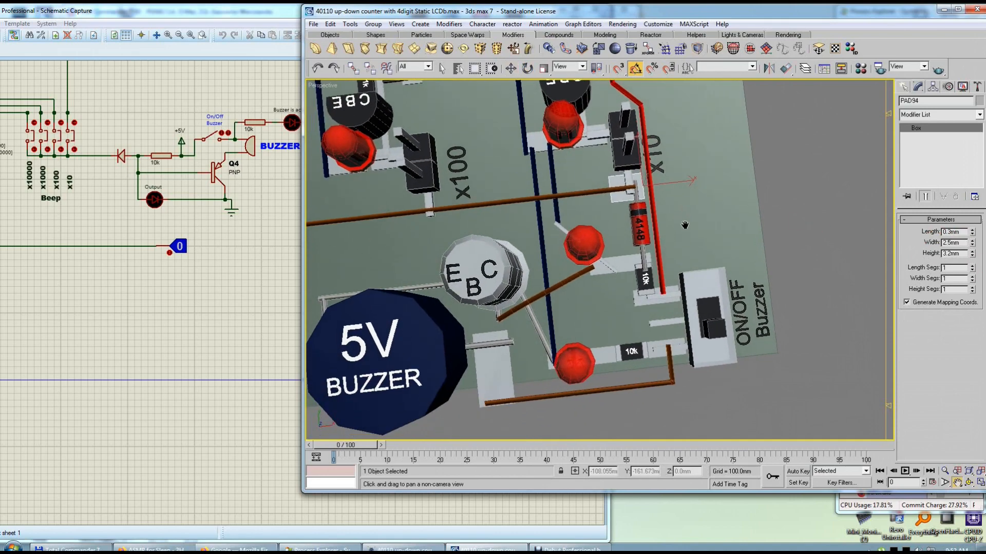
middle_drag(631, 264, 629, 264)
click(598, 242)
drag(596, 231, 589, 226)
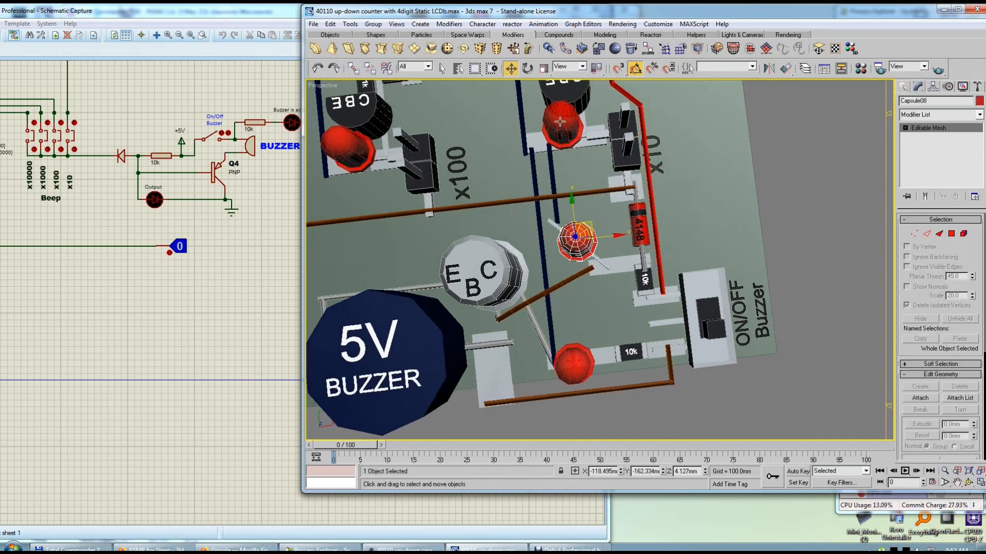
click(579, 360)
drag(590, 352, 601, 351)
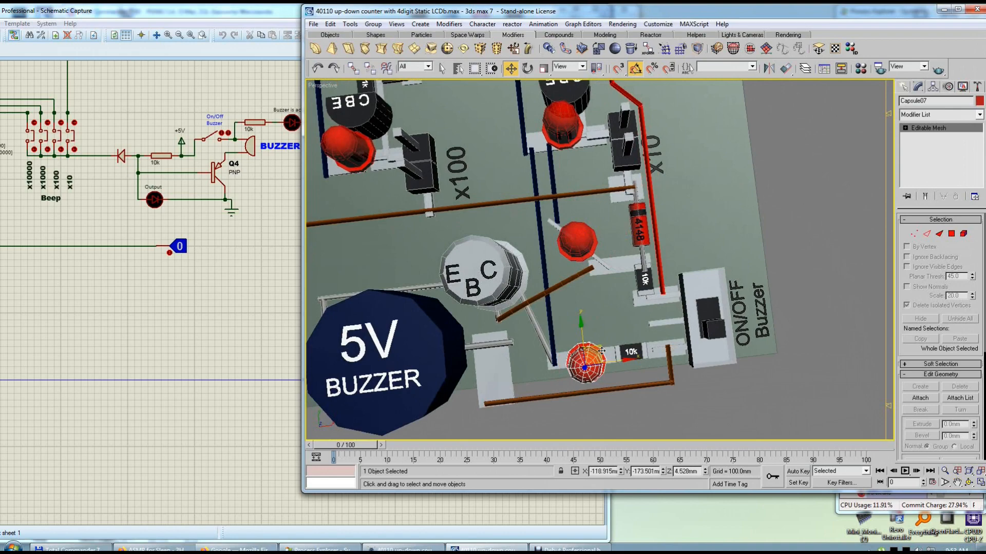
Step: Adjust the two pads under the front indicator LED, setting the wire-side pad's height to 3.24 mm and shifting it toward the LED
alt+middle_drag(602, 351, 596, 303)
scroll(598, 380, up, 3)
middle_drag(598, 380, 588, 364)
click(575, 379)
drag(972, 256, 972, 245)
click(494, 380)
drag(538, 377, 569, 371)
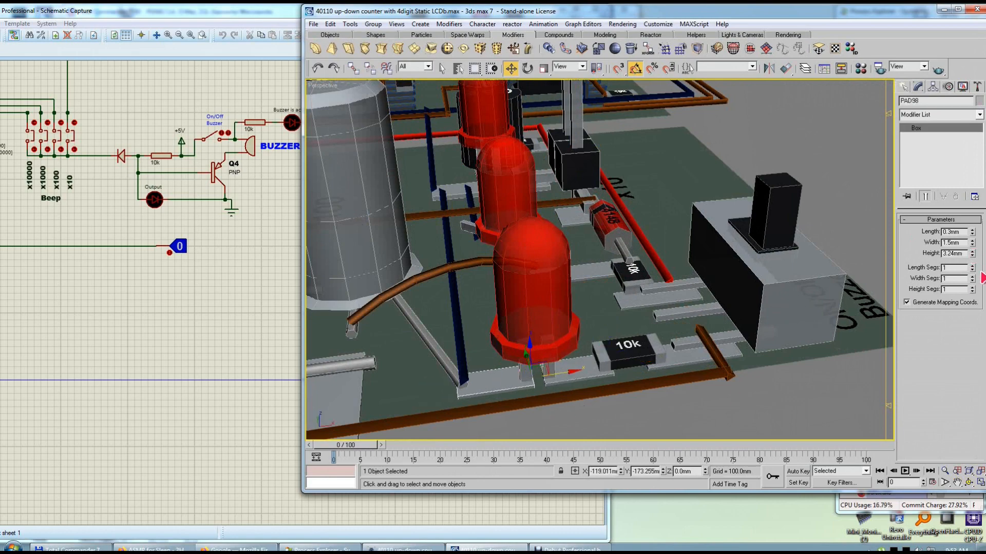
Step: Move the short dark blue wire so it lines up with the end of the LED copy's lead
alt+middle_drag(601, 249, 594, 282)
alt+middle_drag(596, 240, 590, 296)
middle_drag(558, 206, 606, 298)
click(538, 218)
drag(541, 103, 530, 108)
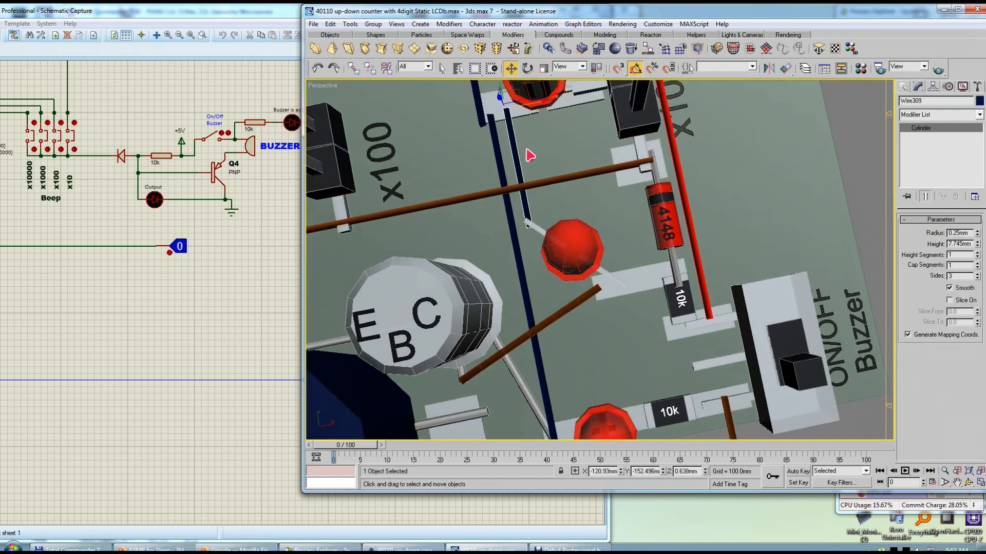
Step: Shift the long dark blue wire to the front indicator LED's pad closer alongside the short blue wire
middle_drag(544, 217, 529, 165)
scroll(555, 274, down, 3)
middle_drag(556, 257, 588, 276)
drag(575, 282, 581, 281)
alt+middle_drag(592, 279, 591, 279)
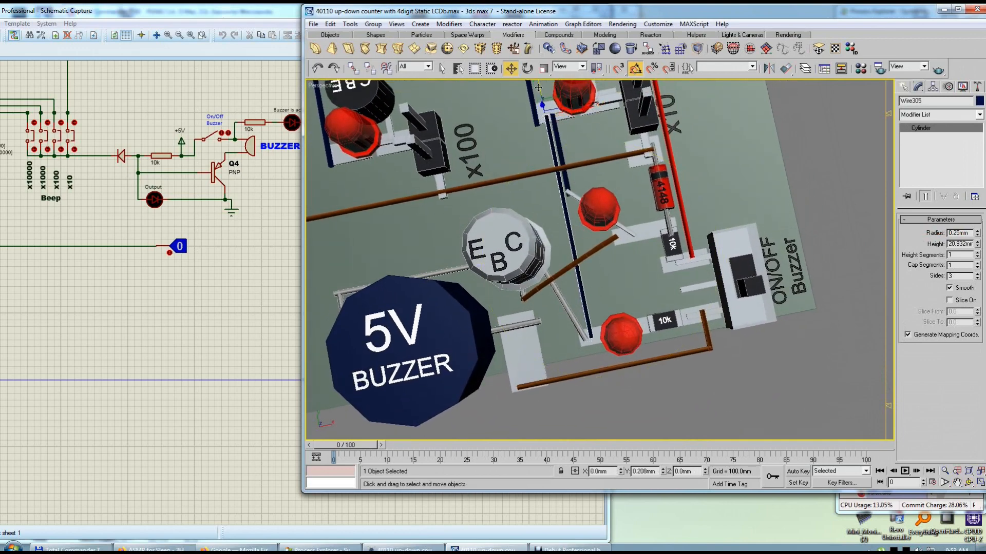
alt+middle_drag(595, 203, 596, 247)
scroll(595, 246, up, 4)
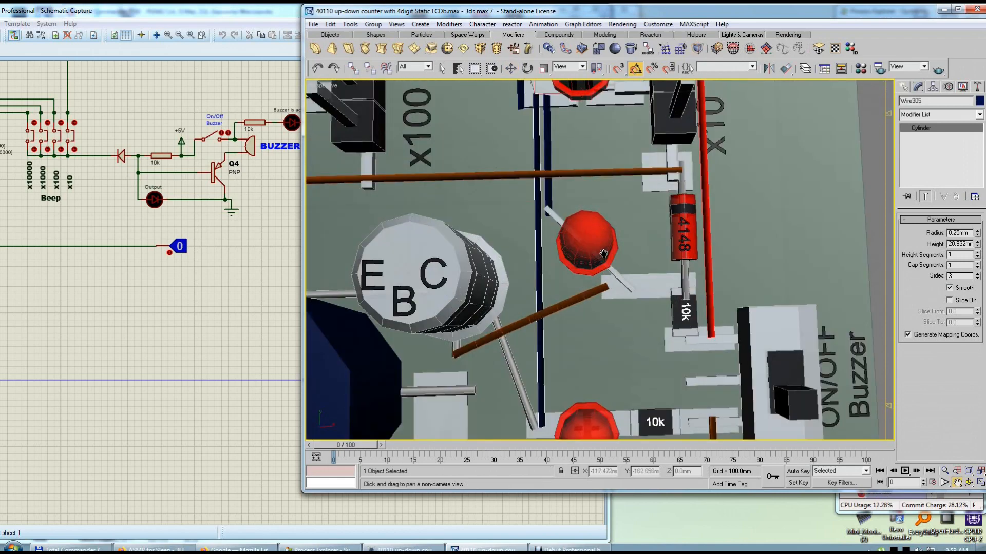
Step: Copy the pad beside the 10k resistor to the wire-side lead of the LED near the 4148 diode, with height 2.34 mm
mouse_move(663, 322)
shift+mouse_down()
mouse_move(559, 249)
mouse_move(540, 246)
shift+mouse_up()
click(613, 295)
drag(971, 254, 972, 272)
Step: Shorten the long dark blue wire to 7.745 mm so it ends at the pad copy
click(549, 162)
click(542, 232)
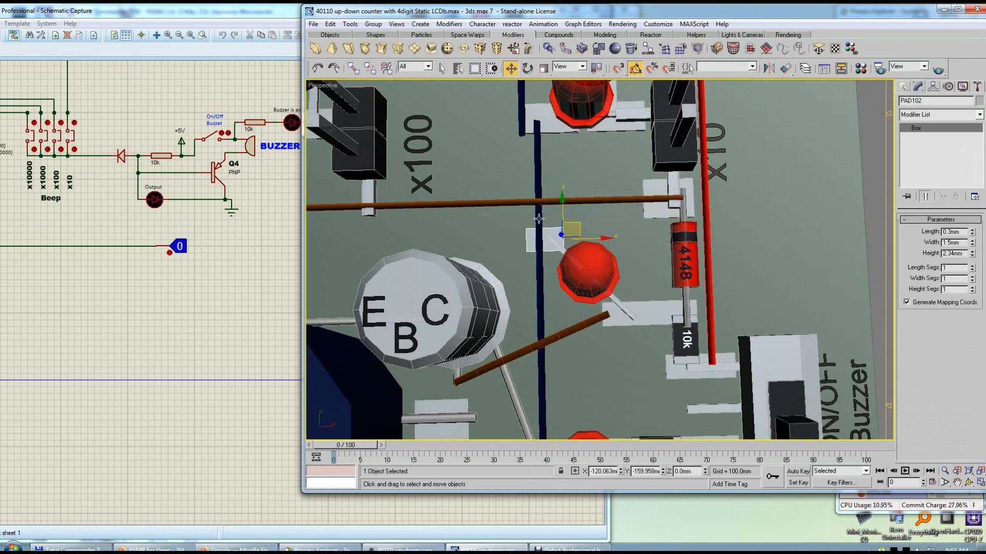
scroll(539, 219, down, 3)
drag(977, 246, 976, 267)
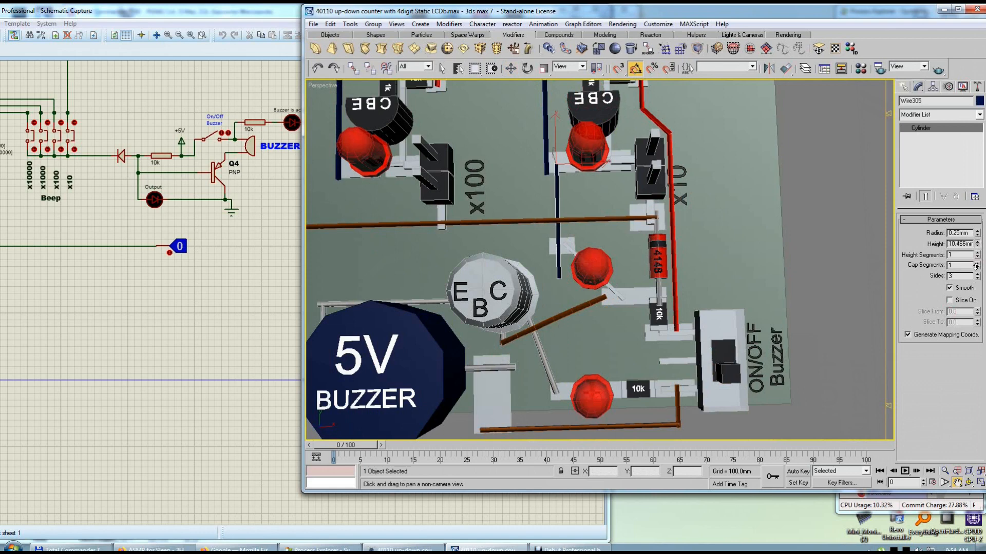
Step: Copy the shortened dark blue wire toward the front indicator LED and set the copy's height to 13.245 mm
drag(573, 164, 576, 230)
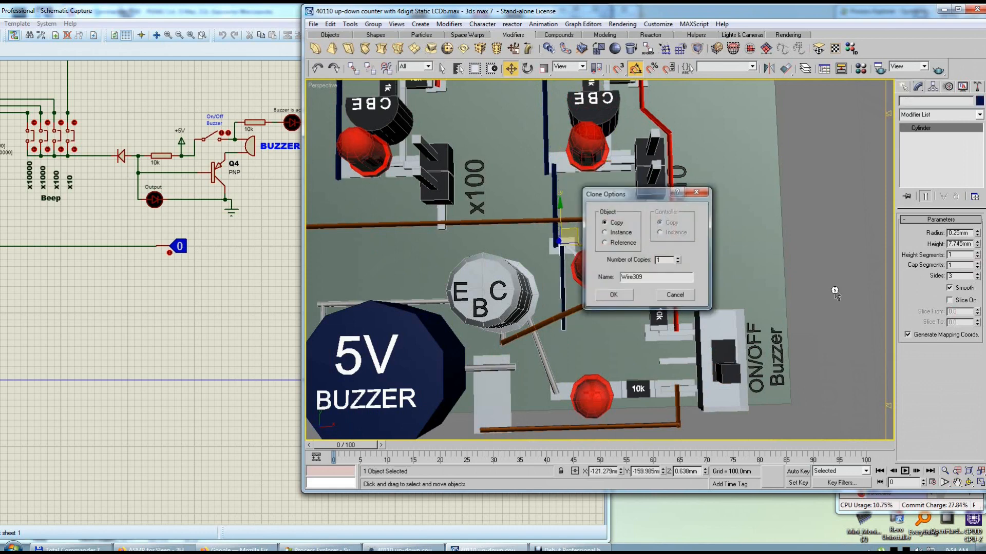
key(Return)
click(978, 241)
alt+middle_drag(709, 277, 587, 286)
Step: Try rotating the LED beside the 4148 diode so its leads run straight across, and undo the rotation
key(e)
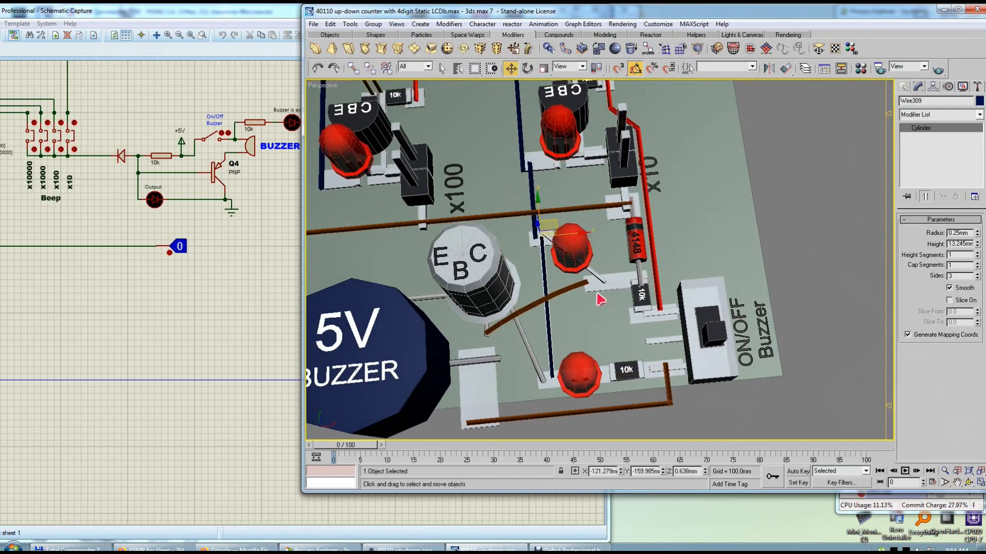
click(602, 284)
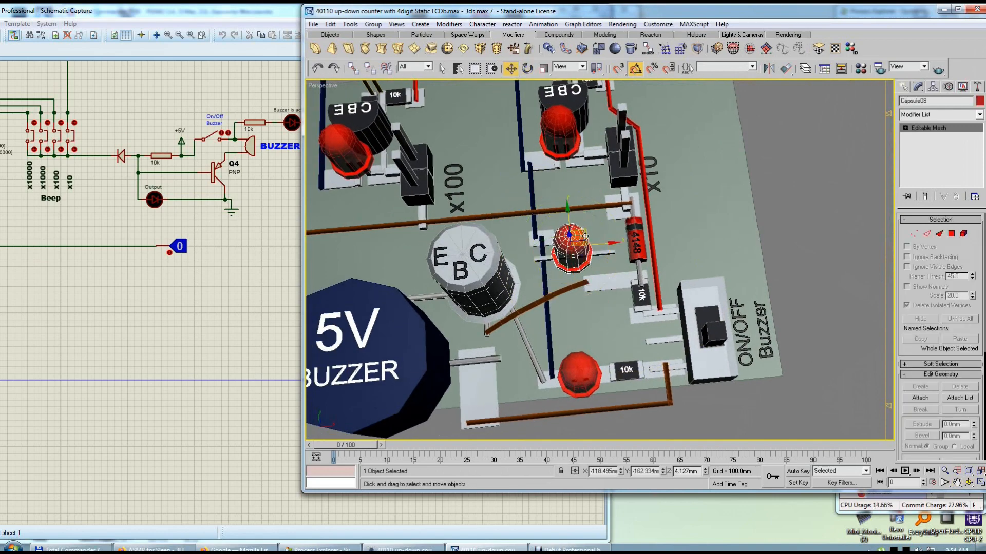
alt+middle_drag(586, 256, 605, 307)
click(611, 309)
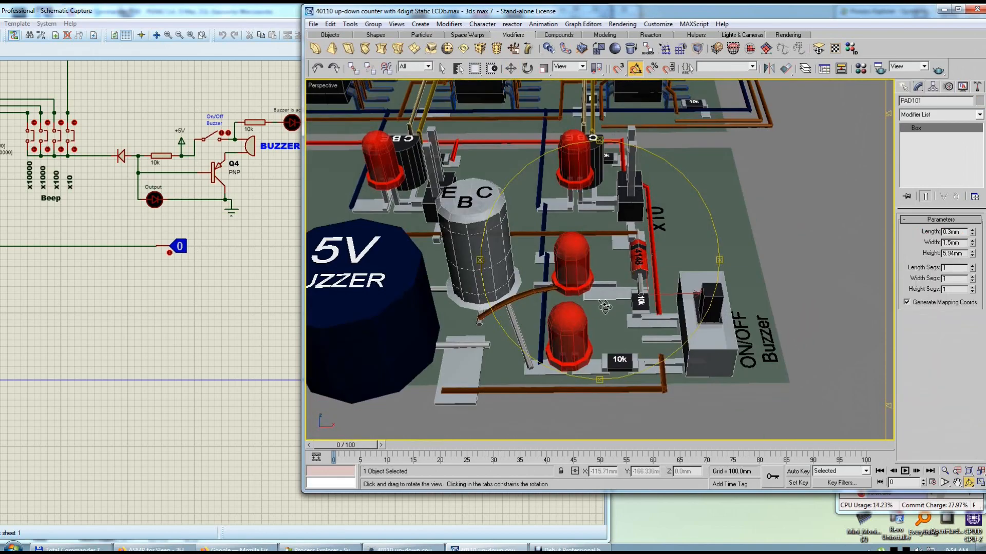
key(ctrl+z)
key(ctrl+z)
Step: Nudge the LED beside the 4148 diode so it sits between its two pads
alt+middle_drag(600, 268, 549, 259)
drag(574, 216, 573, 221)
alt+middle_drag(575, 251, 610, 279)
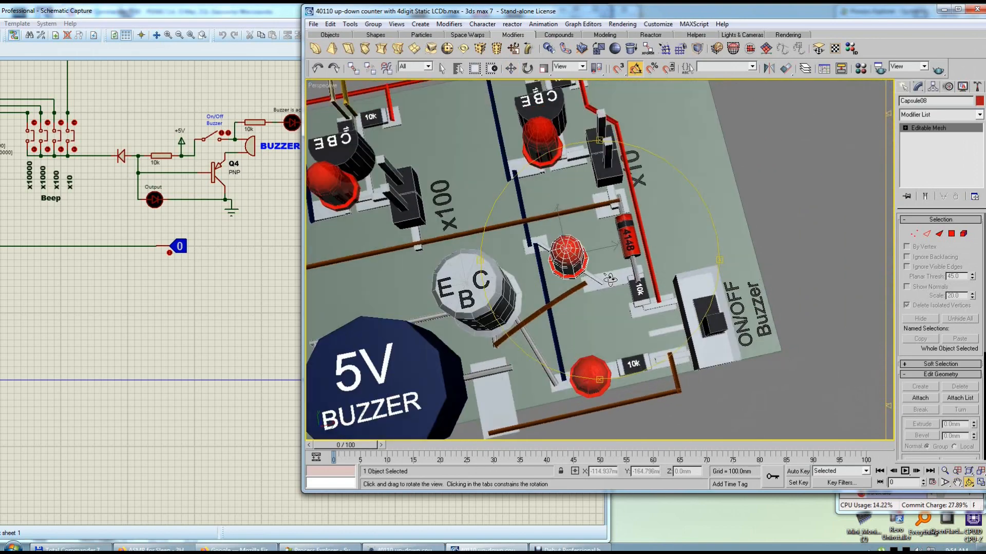
drag(576, 247, 580, 246)
mouse_move(588, 249)
alt+middle_down()
mouse_move(571, 261)
mouse_move(596, 250)
alt+middle_up()
middle_drag(595, 249, 578, 246)
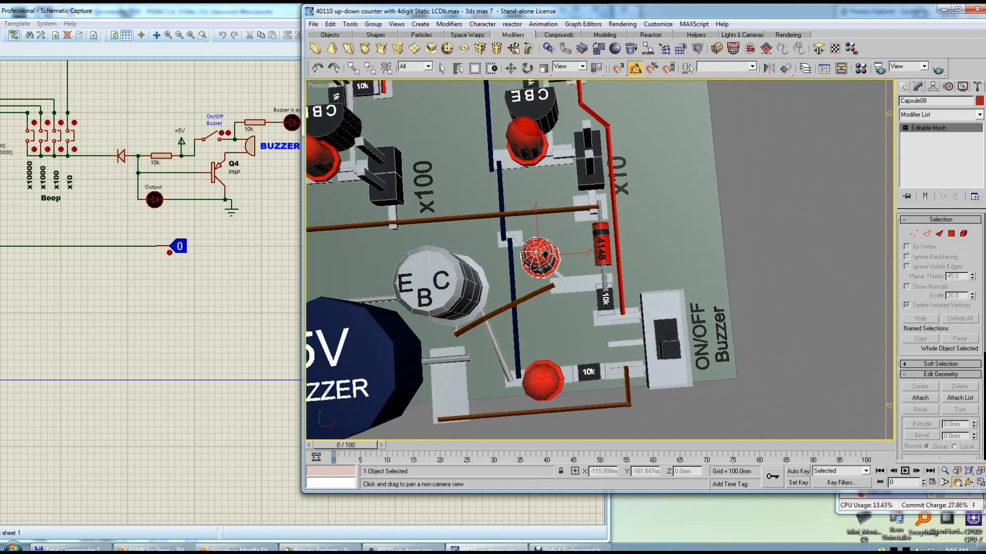
Step: Switch to the Proteus schematic and examine the buzzer circuit from the input diode to the output and active LEDs
click(102, 162)
drag(610, 124, 301, 124)
scroll(102, 299, up, 2)
scroll(101, 299, up, 3)
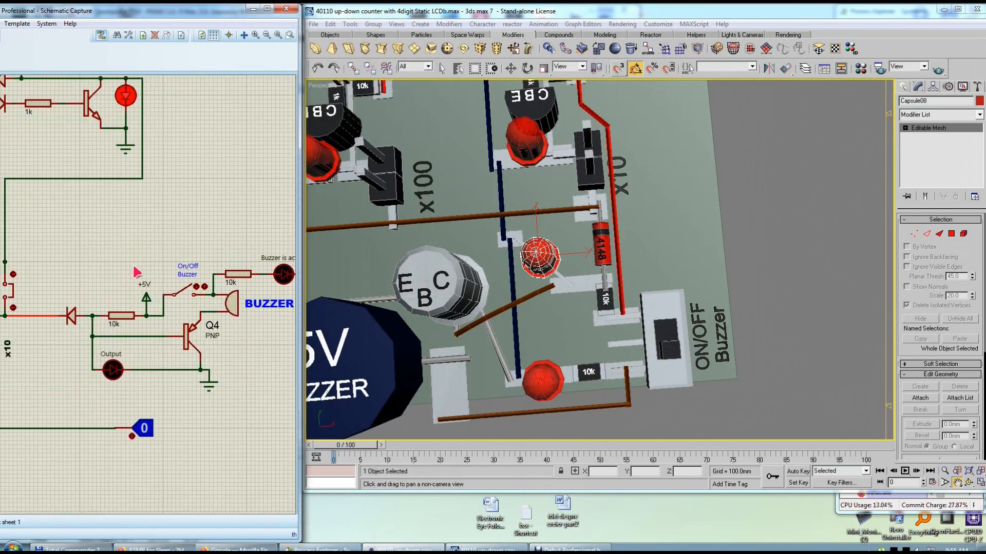
middle_drag(139, 328, 102, 301)
middle_drag(82, 380, 100, 290)
drag(301, 241, 351, 245)
middle_drag(134, 255, 129, 299)
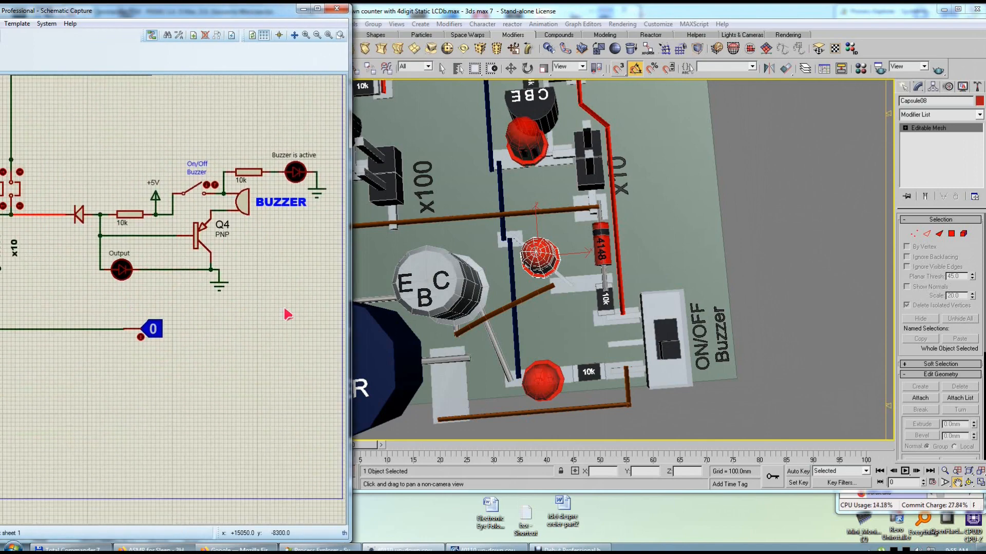
middle_drag(159, 283, 114, 248)
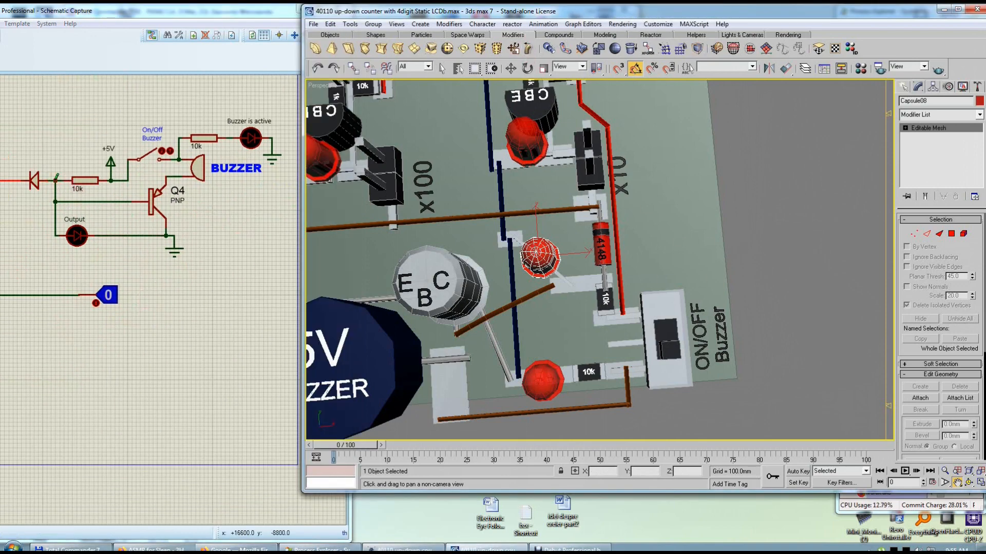
Step: In 3ds Max, set the width of the pad joining the LED and 10k resistor to 2.1 mm and shift it slightly
key(w)
click(586, 294)
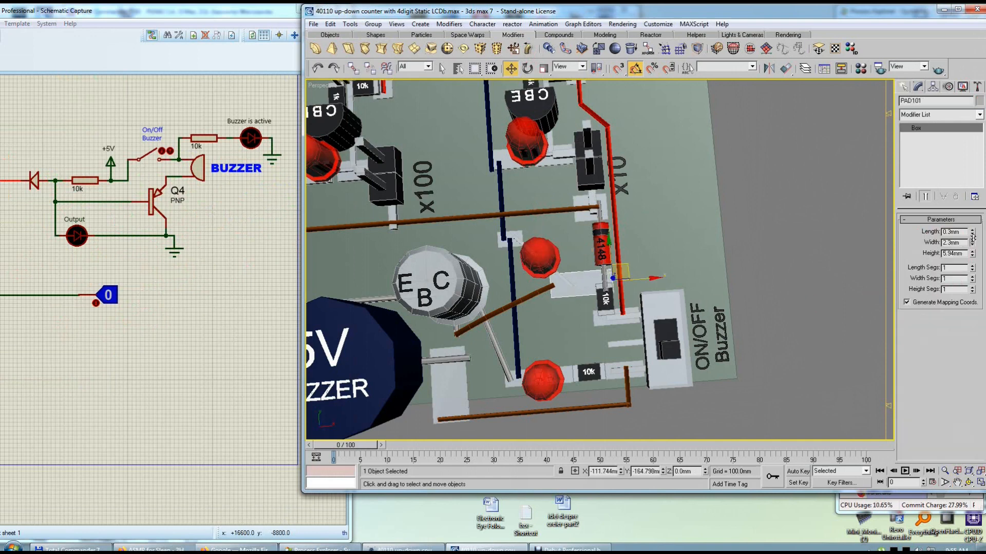
drag(609, 251, 610, 254)
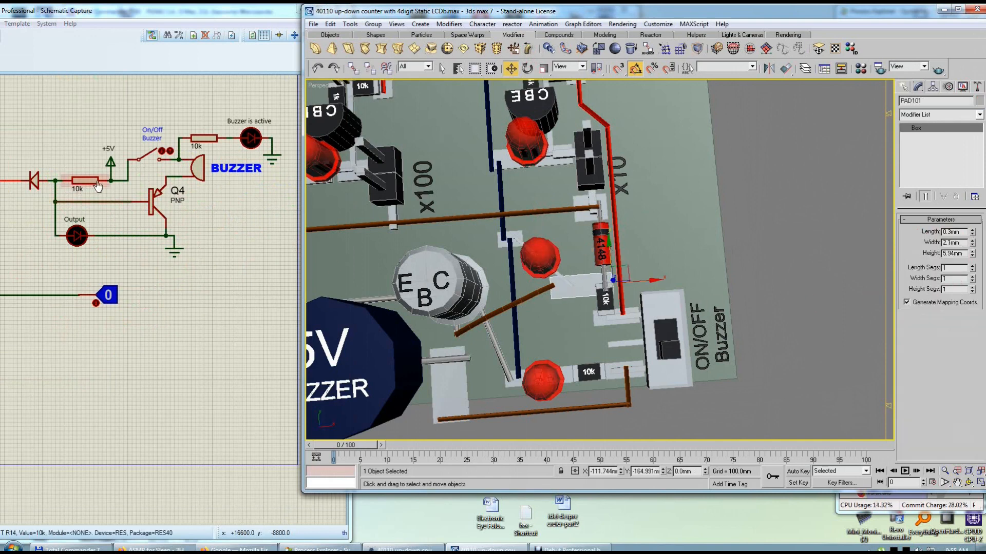
Step: Compare the board's red supply wire and brown transistor wire with the +5V and base connections in the Proteus schematic
click(605, 131)
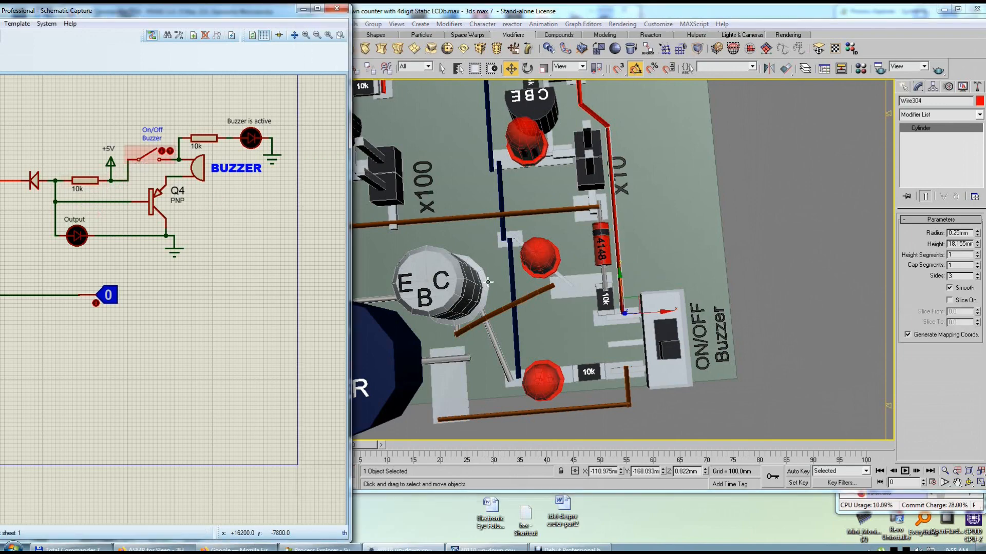
click(767, 368)
middle_drag(609, 313, 630, 312)
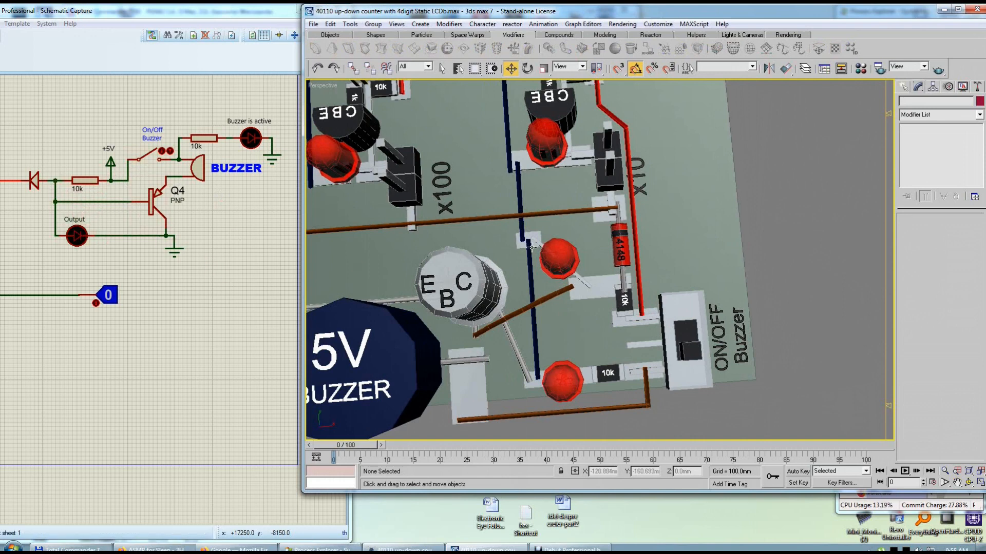
click(517, 311)
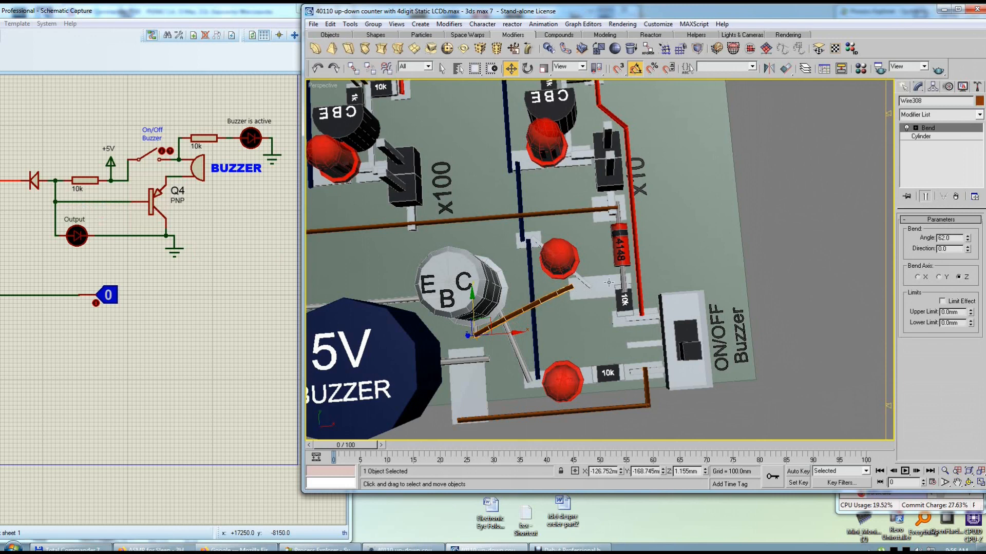
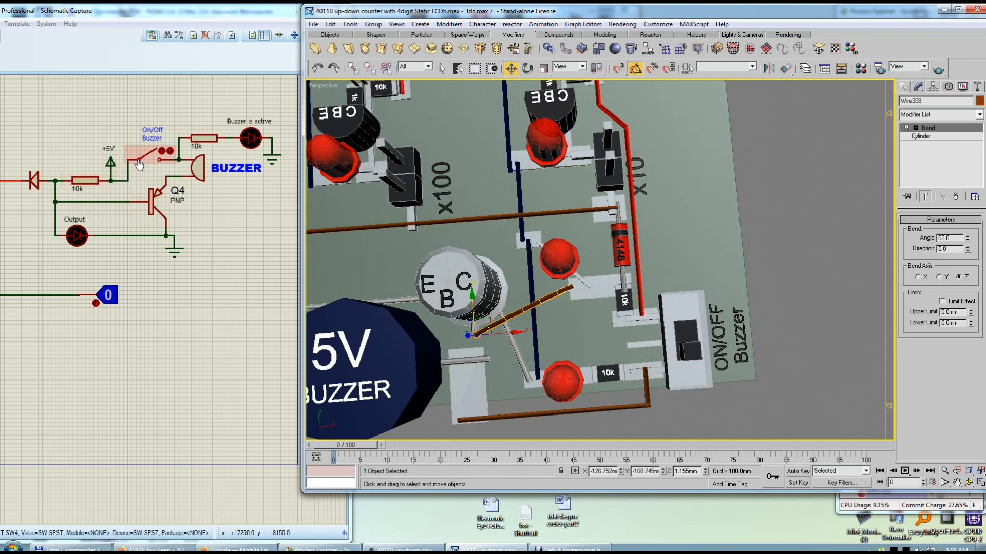
click(108, 207)
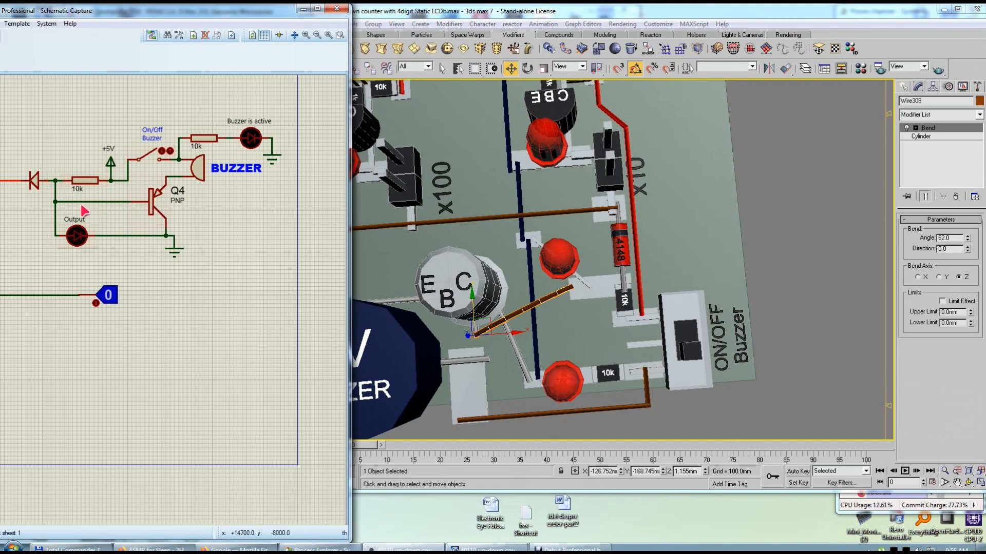
Step: Check the buzzer, transistor, ON/OFF switch and buzzer-active LED connections on the board against the schematic
scroll(522, 285, down, 3)
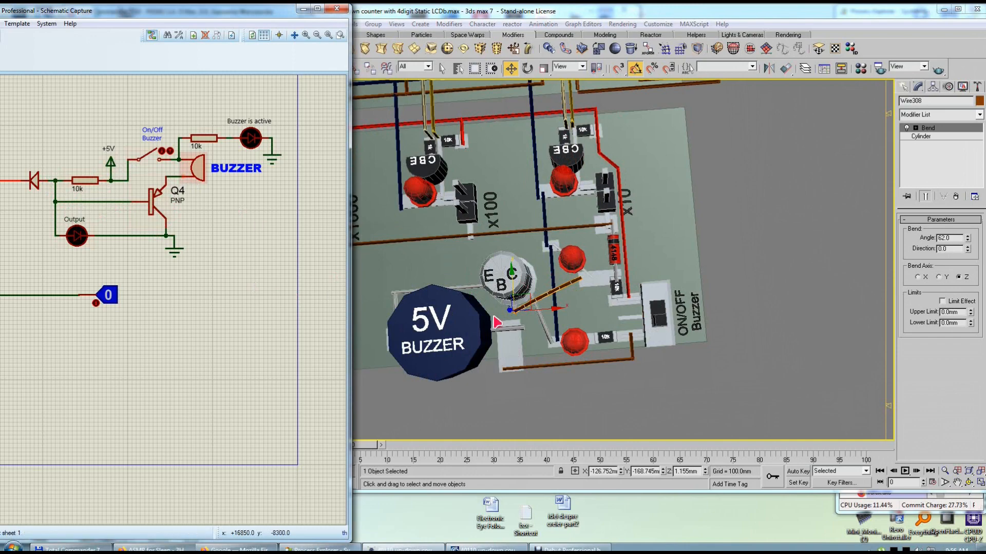
click(457, 287)
middle_drag(457, 287, 649, 271)
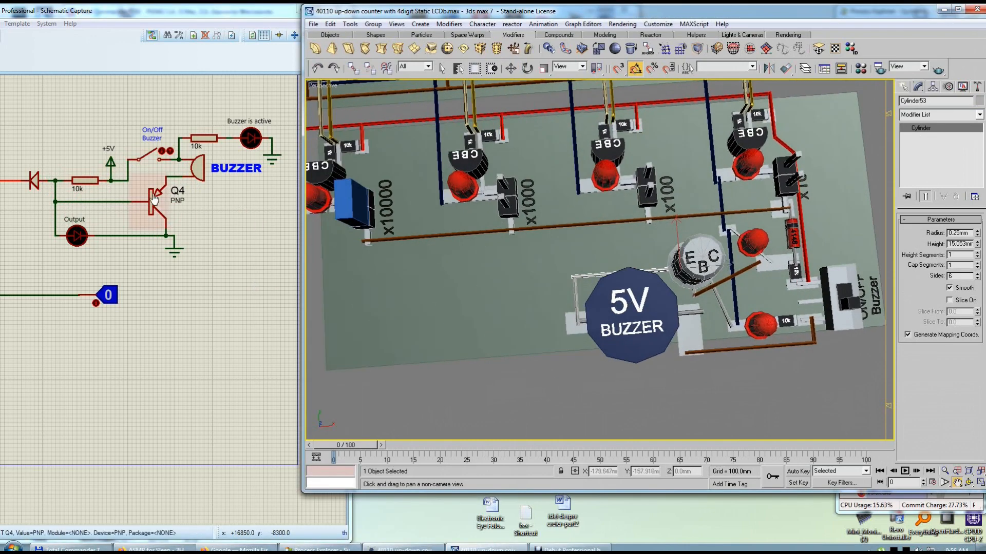
click(175, 179)
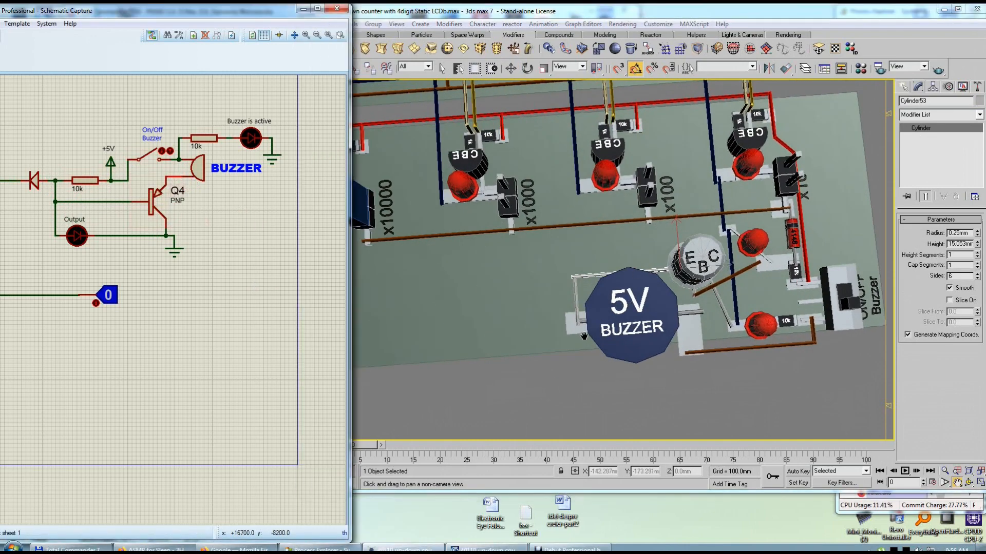
drag(641, 332, 491, 327)
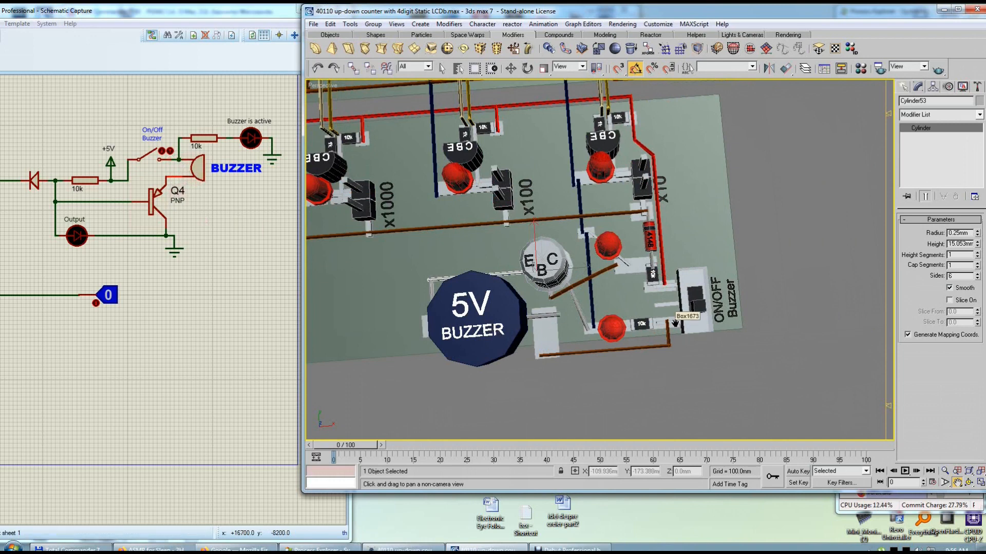
click(180, 156)
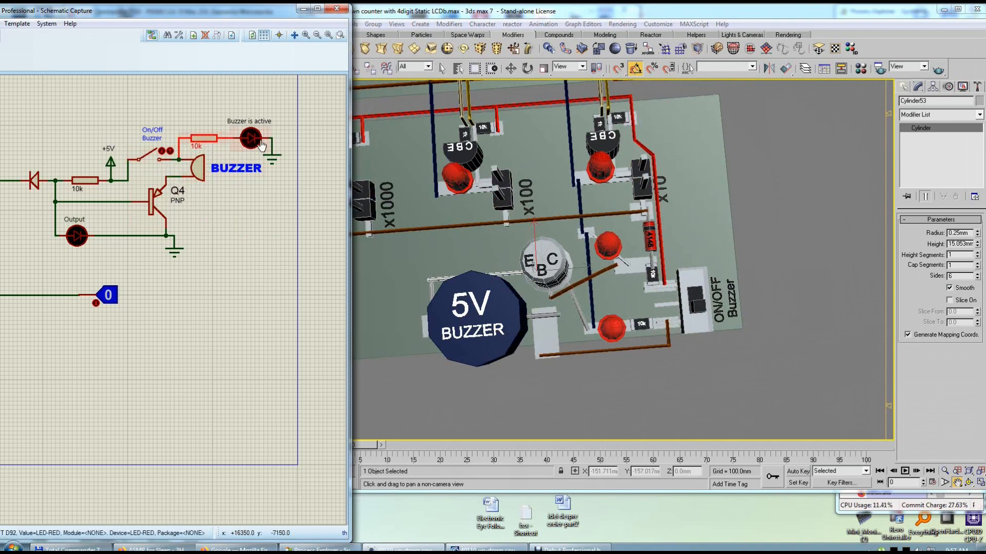
click(615, 332)
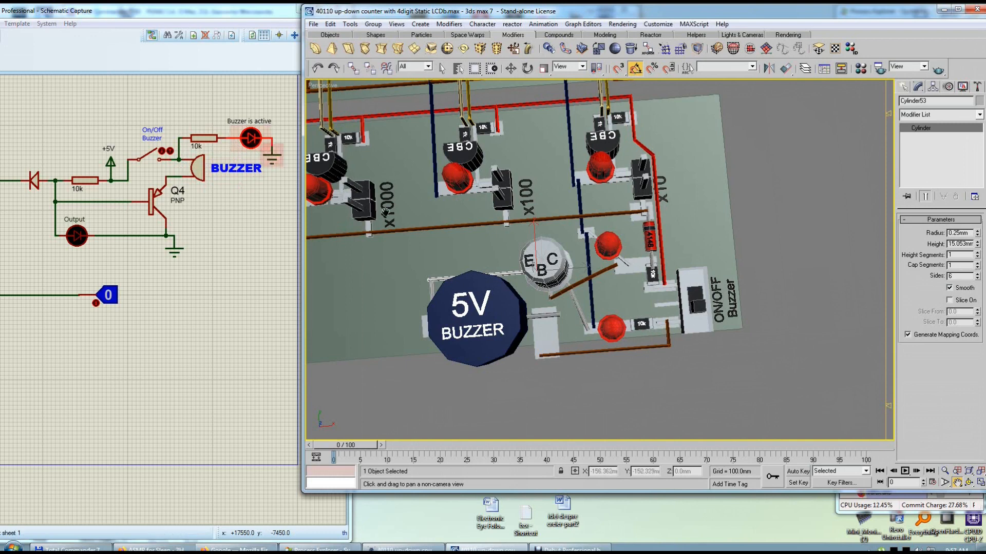
click(176, 228)
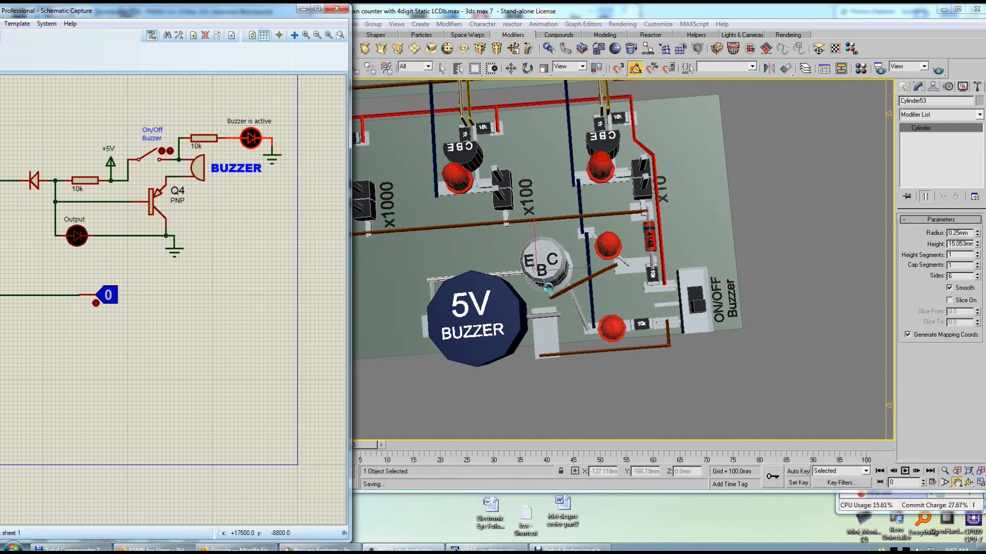
Step: Save the counter board scene in 3ds Max
click(553, 320)
scroll(552, 319, down, 6)
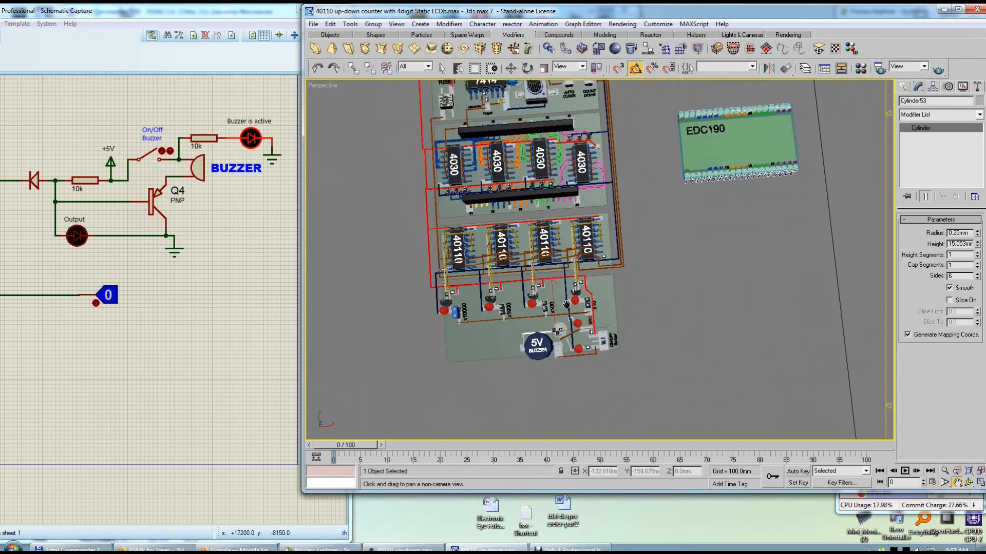
drag(566, 305, 561, 288)
scroll(561, 288, up, 4)
key(ctrl+r)
drag(572, 350, 627, 303)
key(ctrl+s)
key(ctrl+p)
right_click(636, 272)
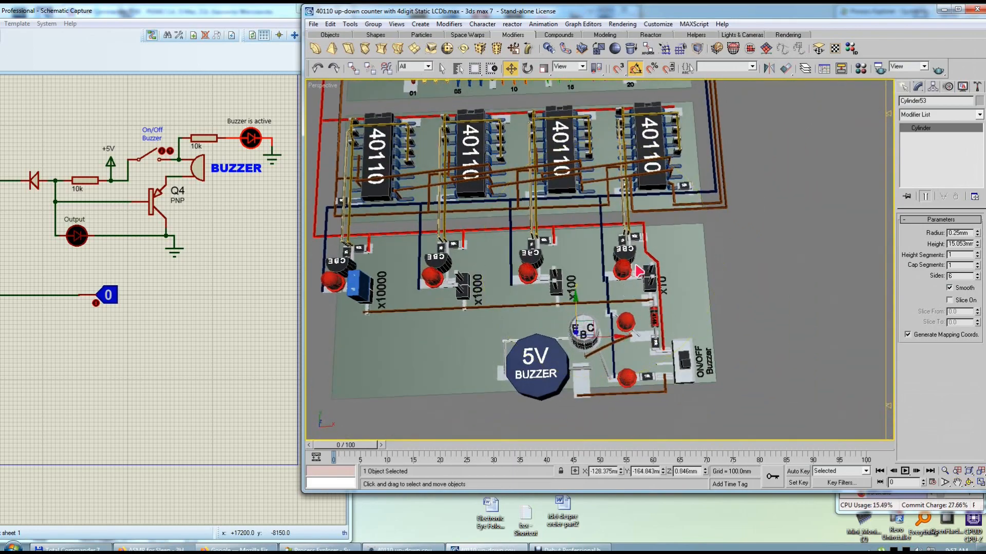
Step: Inspect the buzzer section from several angles, including the transistor, 4148 diode, LEDs and their wiring
click(631, 251)
mouse_move(611, 282)
alt+middle_down()
mouse_move(611, 291)
mouse_move(598, 269)
mouse_move(610, 252)
mouse_move(631, 288)
mouse_move(608, 284)
alt+middle_up()
click(603, 334)
mouse_move(630, 345)
alt+middle_down()
mouse_move(609, 304)
mouse_move(629, 337)
alt+middle_up()
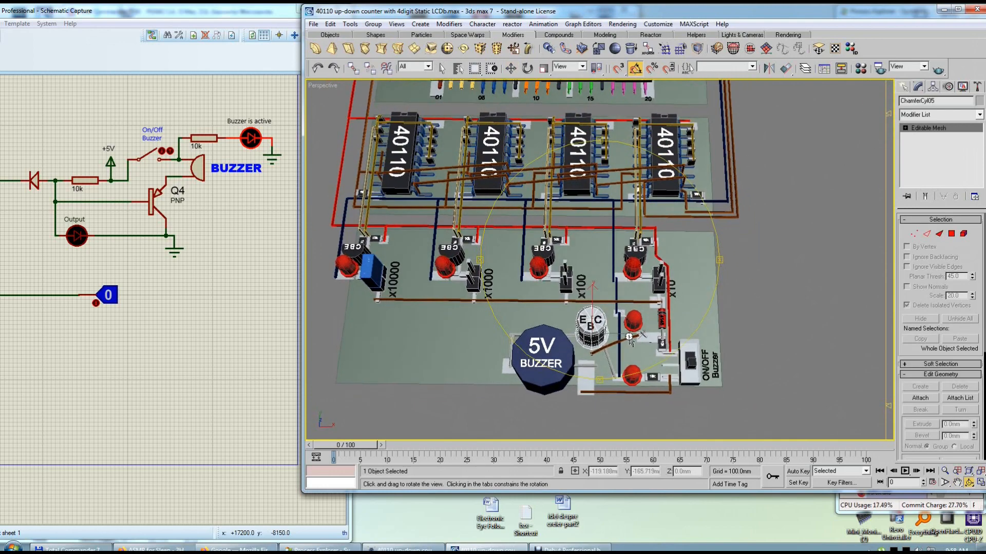
click(545, 253)
alt+middle_drag(610, 277, 567, 284)
scroll(570, 288, up, 3)
click(606, 328)
scroll(605, 329, up, 4)
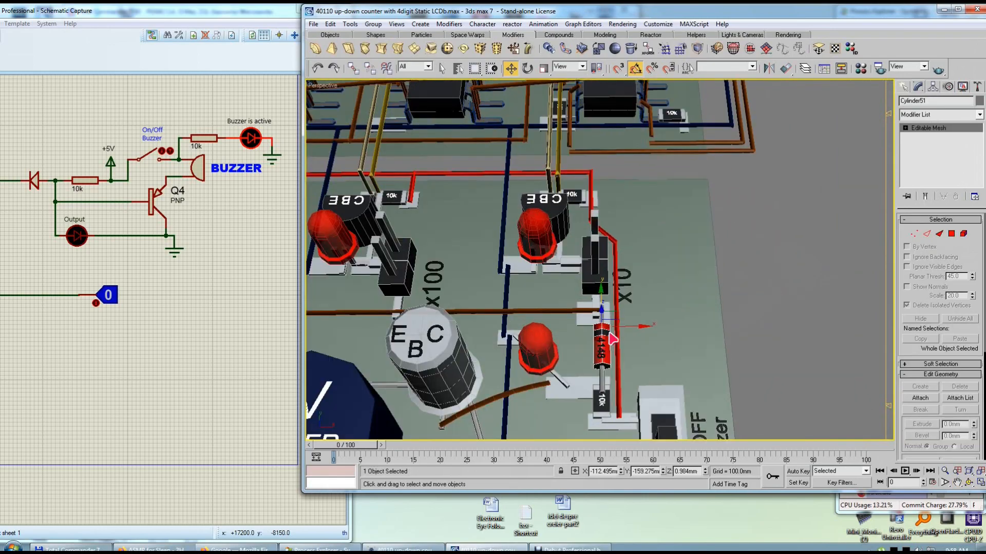
middle_drag(606, 339, 675, 269)
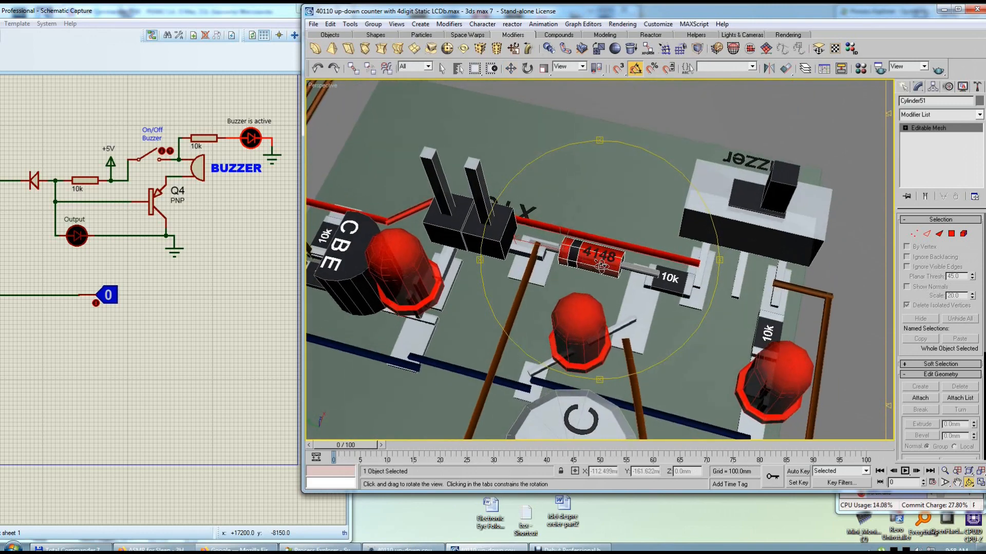
scroll(614, 269, down, 4)
alt+middle_drag(614, 270, 621, 299)
scroll(606, 281, down, 3)
middle_drag(648, 335, 645, 331)
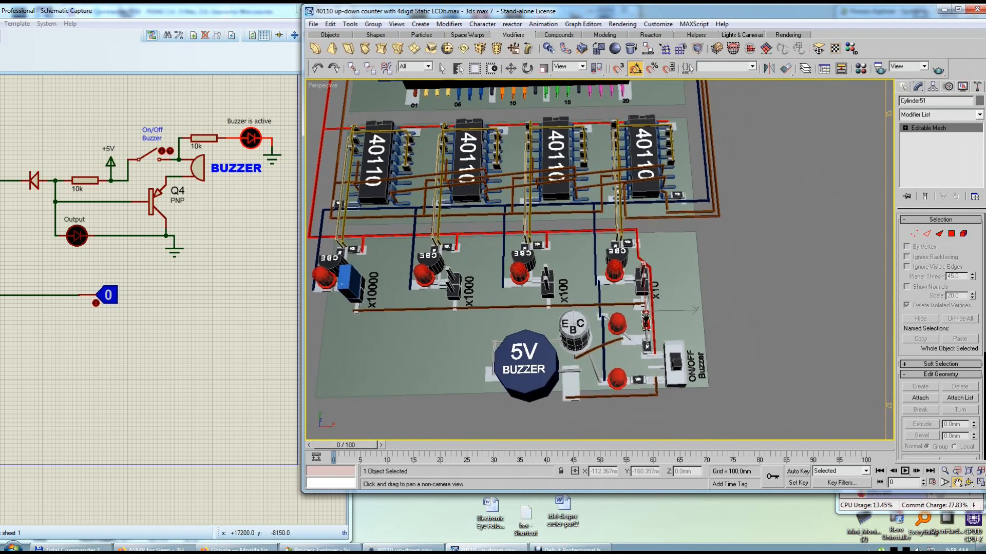
Step: Highlight one complete "checks if -0- is displayed" diode and transistor circuit in the Proteus schematic
middle_drag(618, 296, 658, 338)
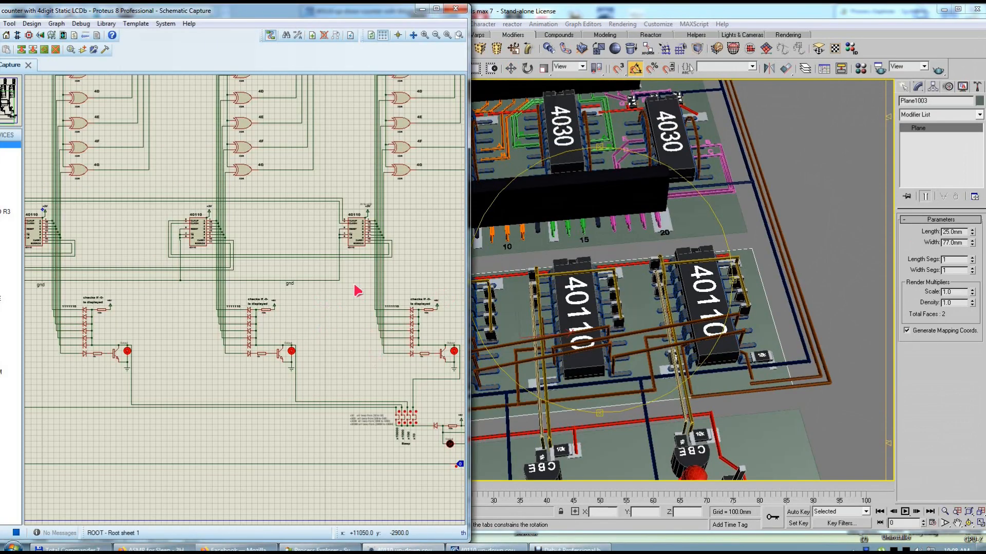
drag(399, 287, 433, 374)
scroll(416, 331, up, 2)
drag(388, 201, 175, 395)
Step: Highlight the matching x10000 zero-detection parts on the 3D board, clear both selections and return to the schematic
click(640, 347)
middle_drag(503, 413, 637, 313)
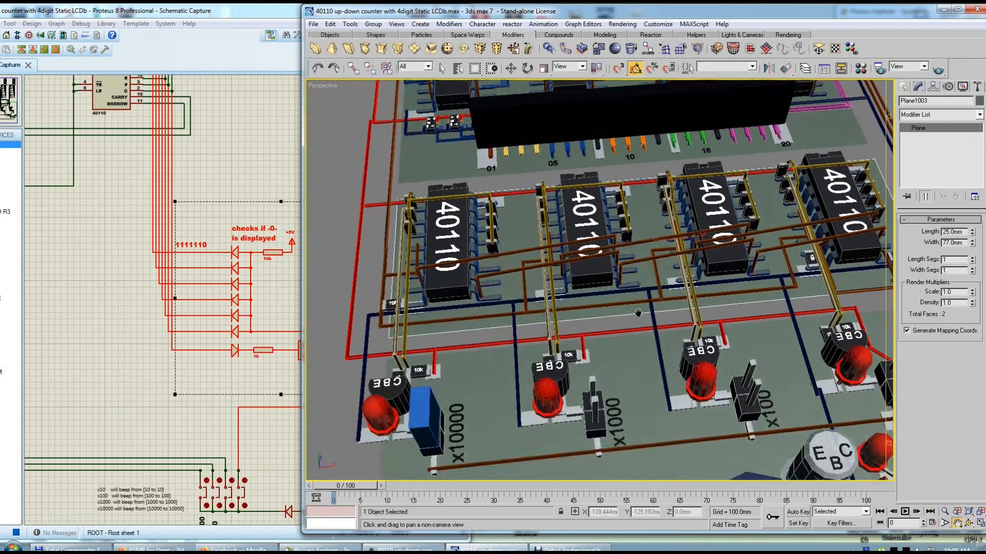
middle_drag(435, 400, 504, 365)
alt+middle_drag(403, 369, 531, 410)
middle_drag(531, 409, 585, 359)
drag(598, 423, 599, 425)
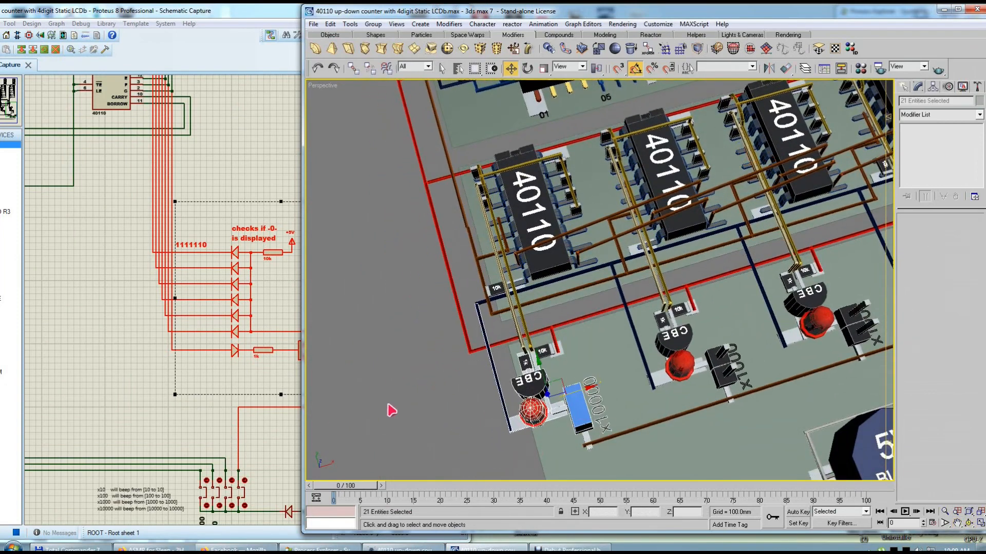
click(433, 402)
click(253, 384)
click(412, 358)
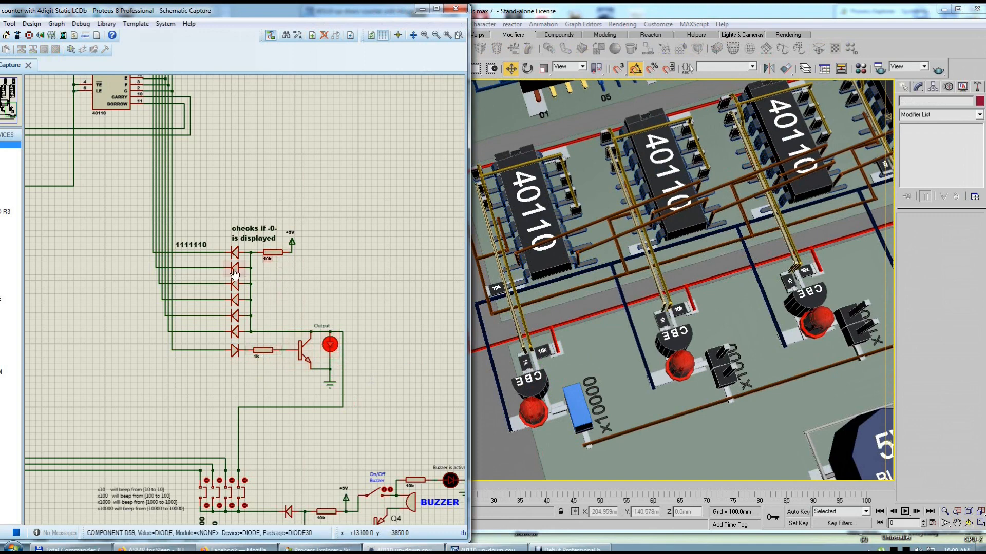
Step: Compare the x10000 jumper's connections on the 3D board with the matching output jumper in the Proteus schematic
click(520, 379)
alt+middle_drag(546, 368, 650, 362)
click(238, 370)
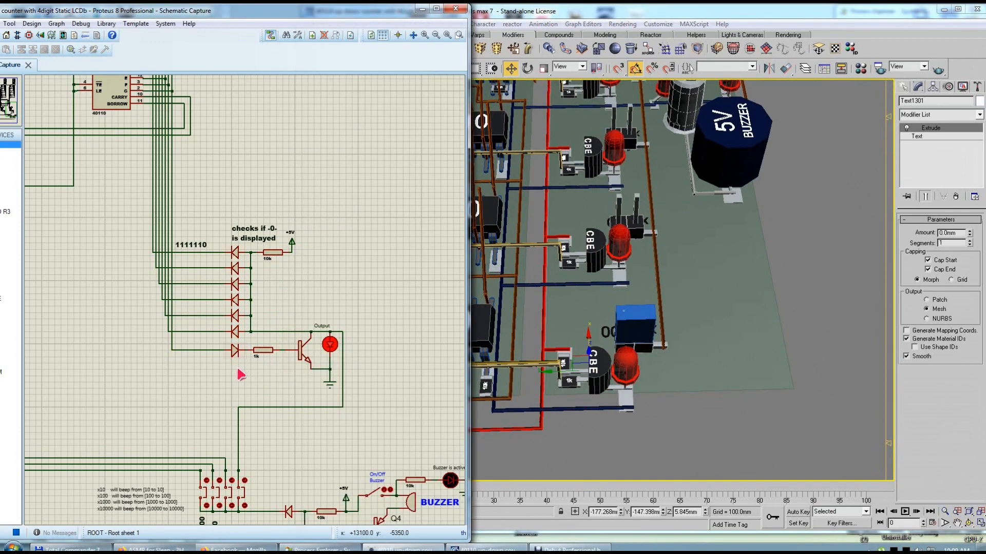
click(244, 492)
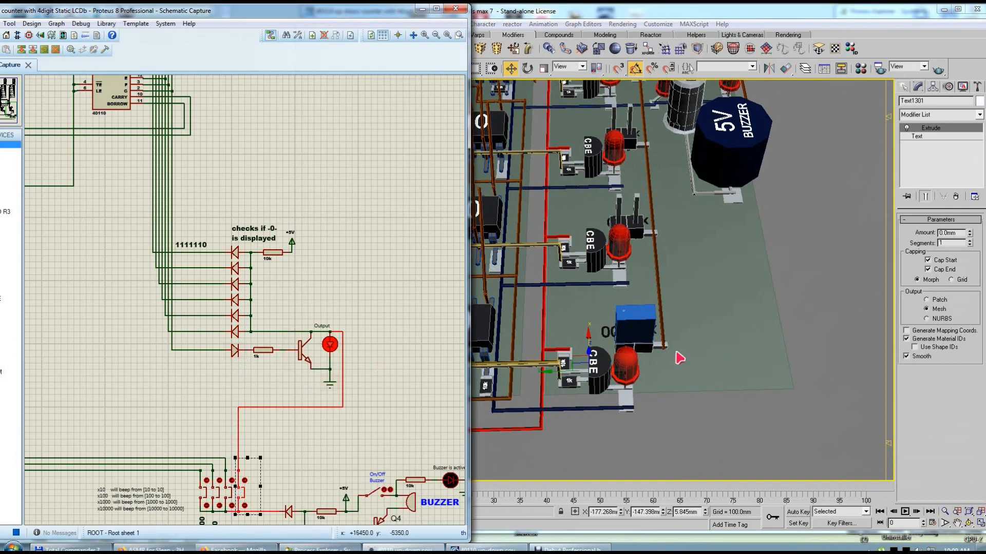
click(648, 342)
alt+middle_drag(648, 344, 525, 340)
click(637, 351)
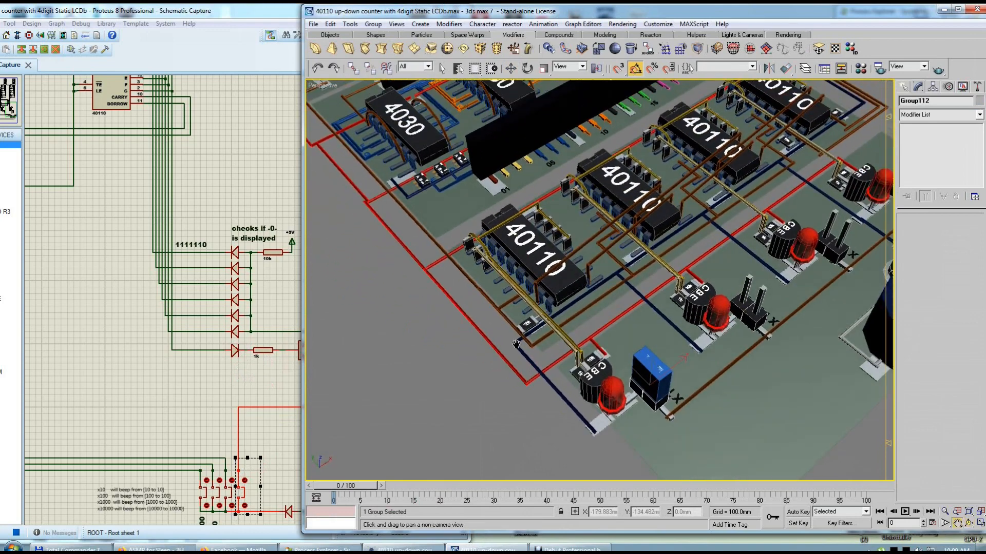
Step: Freeze the board plane around the leftmost 40110 and select the end diode beside the chip's pins
scroll(525, 340, up, 2)
key(w)
click(437, 255)
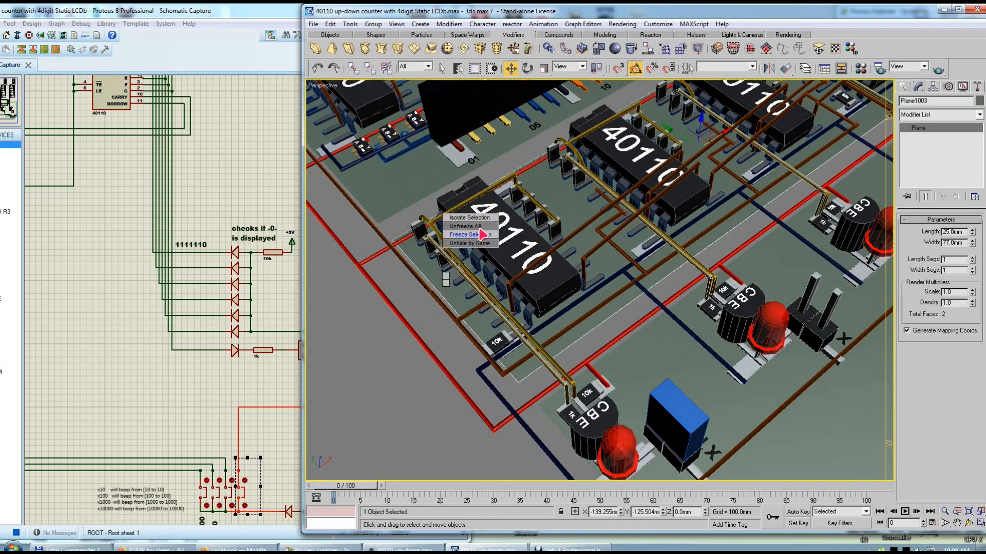
click(477, 235)
click(439, 260)
key(z)
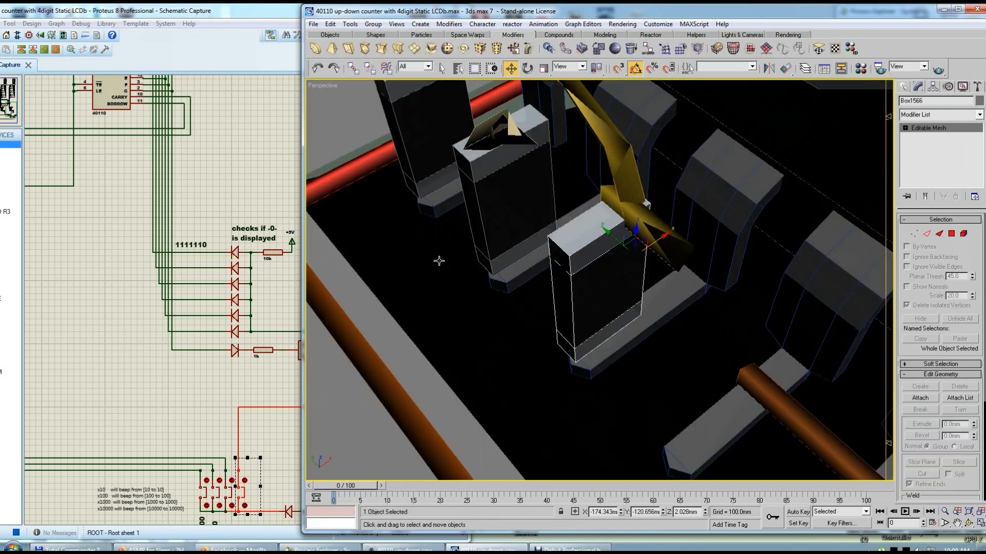
Step: Examine the diodes on both sides of the leftmost 40110 and the wires joining them
scroll(438, 261, down, 6)
middle_drag(649, 262, 528, 282)
key(ctrl+r)
drag(528, 282, 430, 318)
right_click(430, 318)
middle_drag(739, 319, 667, 329)
scroll(505, 311, down, 5)
middle_drag(836, 300, 727, 305)
middle_drag(475, 299, 550, 302)
alt+middle_drag(462, 345, 524, 287)
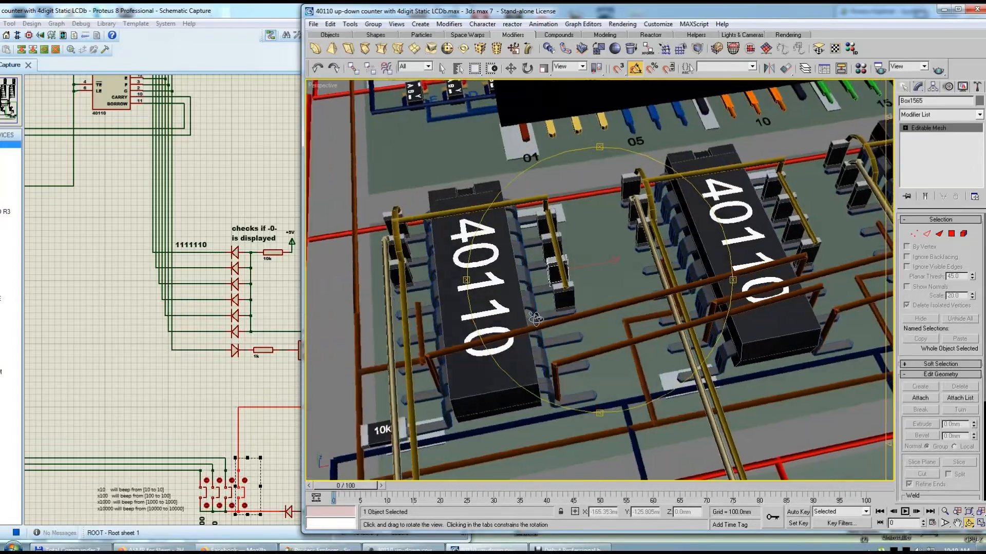
drag(536, 318, 475, 396)
right_click(470, 403)
middle_drag(466, 405, 463, 349)
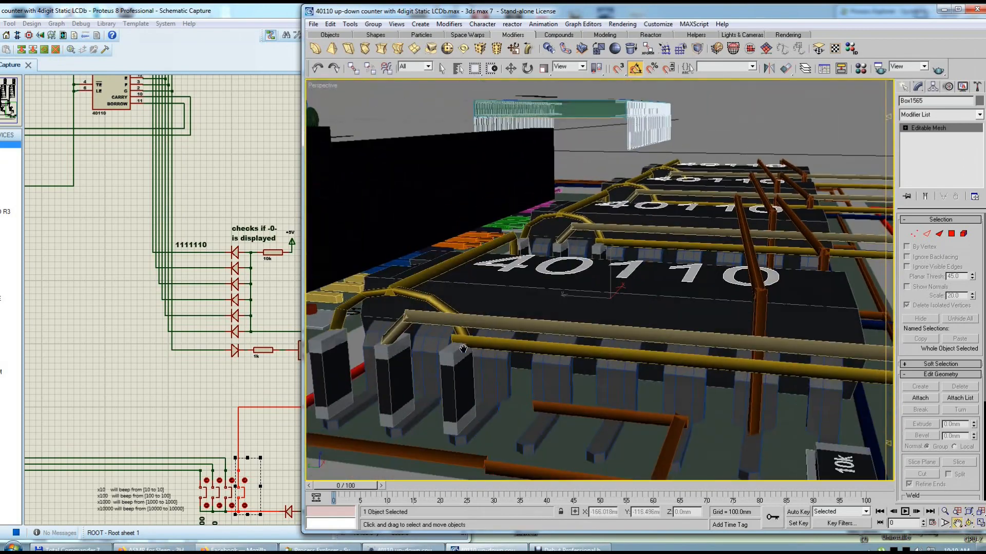
Step: Follow the leftmost 40110's diode wires to the transistor resistors and highlight the diode feeding the 1k resistor in Proteus
click(421, 318)
alt+middle_drag(467, 315, 611, 287)
scroll(591, 288, down, 5)
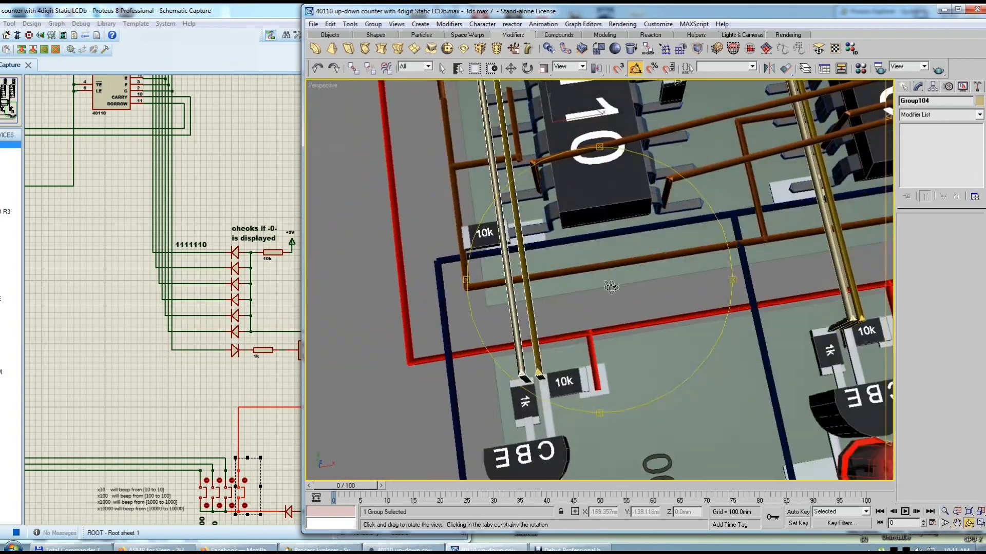
scroll(611, 286, down, 5)
click(237, 374)
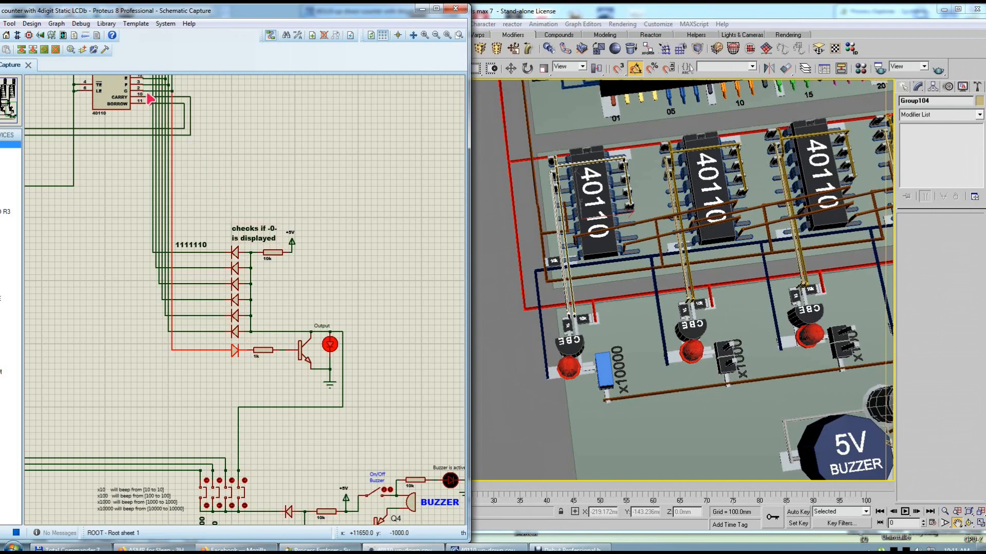
Step: Trace the single diode line to the 1k resistor on the leftmost 40110 in 3ds Max
click(564, 174)
scroll(564, 180, up, 5)
drag(555, 114, 560, 259)
alt+middle_drag(559, 276, 617, 251)
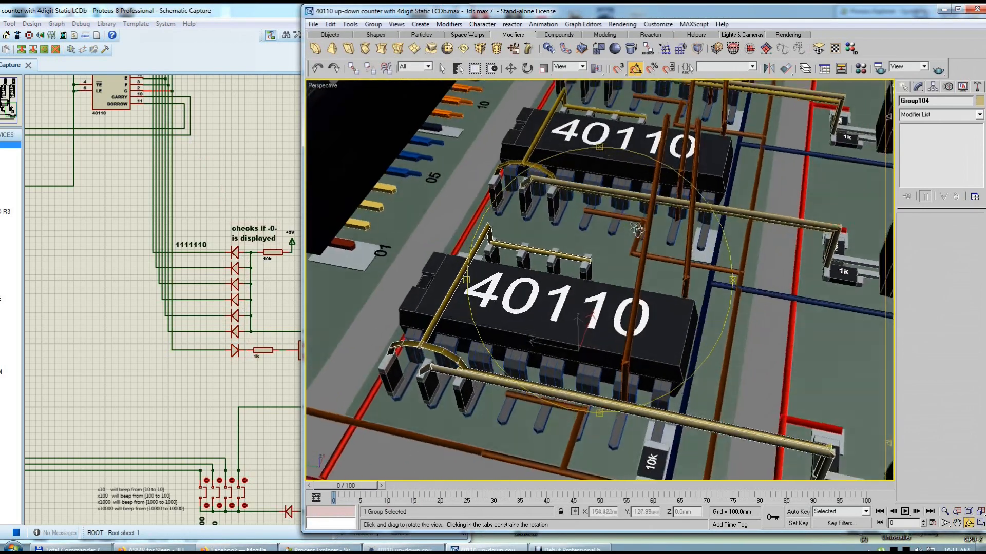
middle_drag(477, 385, 518, 241)
click(534, 306)
click(590, 337)
alt+middle_drag(590, 288, 554, 288)
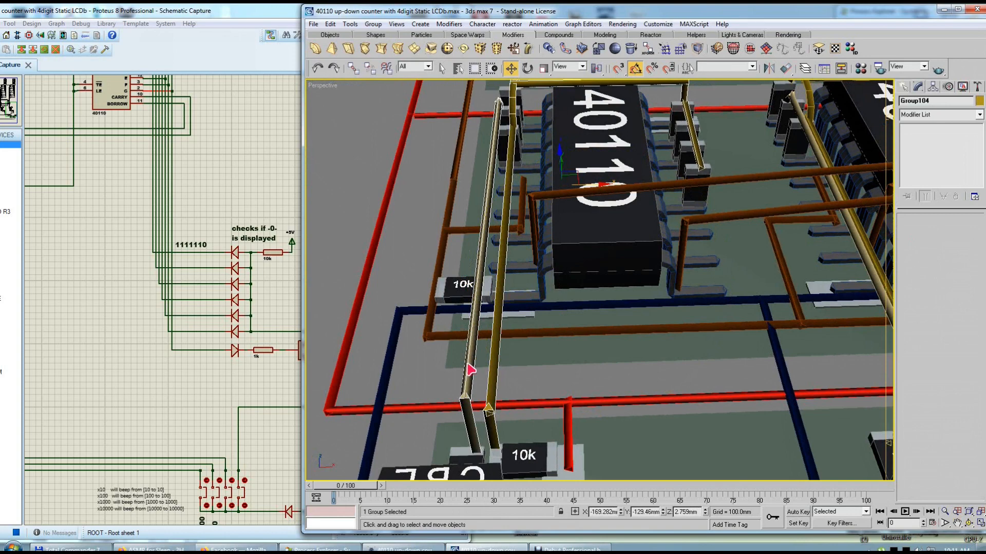
Step: Inspect the paired diode wires and resistor connections of the leftmost 40110 from several angles
alt+middle_drag(530, 226, 660, 230)
scroll(534, 226, down, 4)
click(501, 246)
alt+middle_drag(585, 179, 503, 162)
click(518, 317)
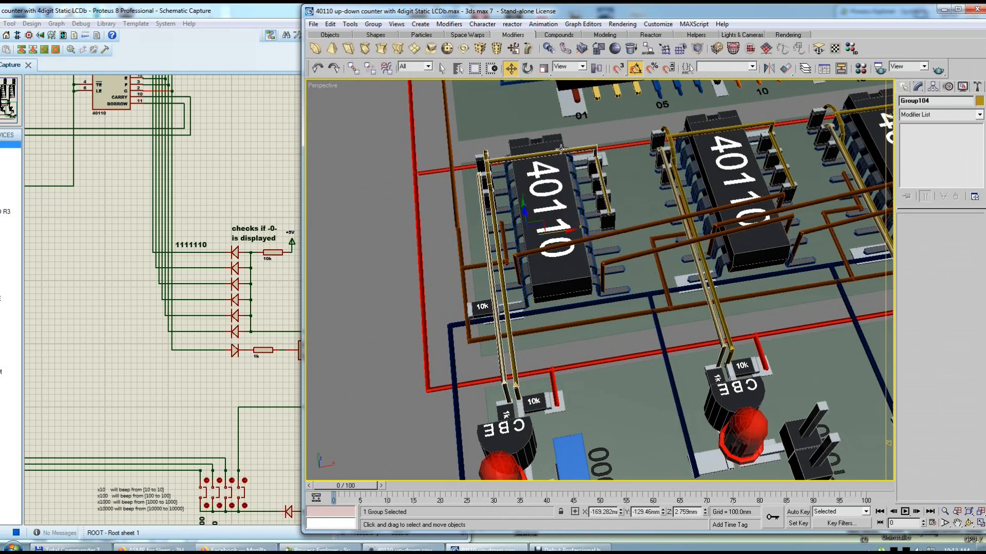
click(521, 353)
click(515, 359)
drag(567, 231, 621, 202)
right_click(621, 201)
middle_drag(561, 204, 454, 215)
alt+middle_drag(487, 303, 555, 240)
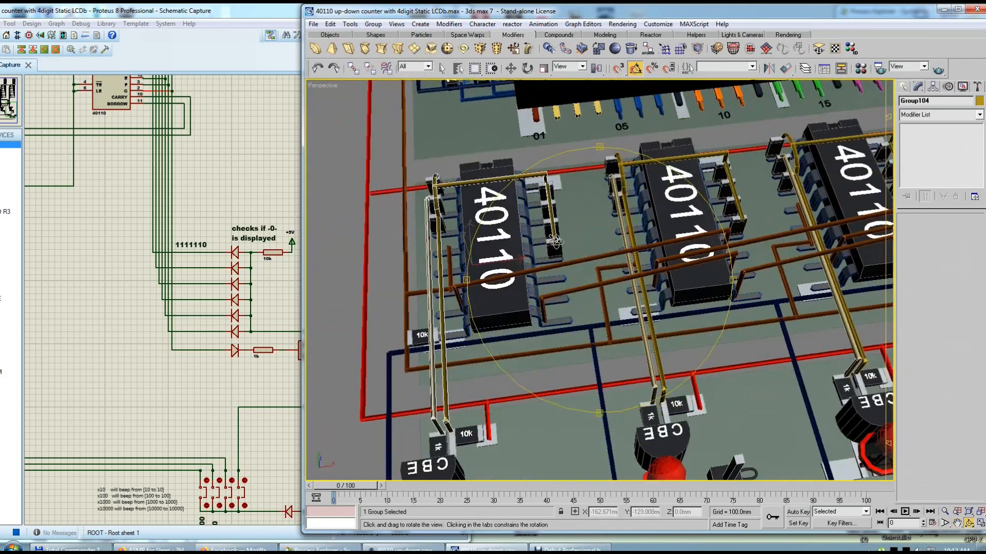
Step: Save the counter board scene, review the whole board and switch to the Proteus schematic
scroll(562, 256, down, 3)
alt+middle_drag(616, 311, 512, 311)
key(ctrl+s)
scroll(565, 307, down, 4)
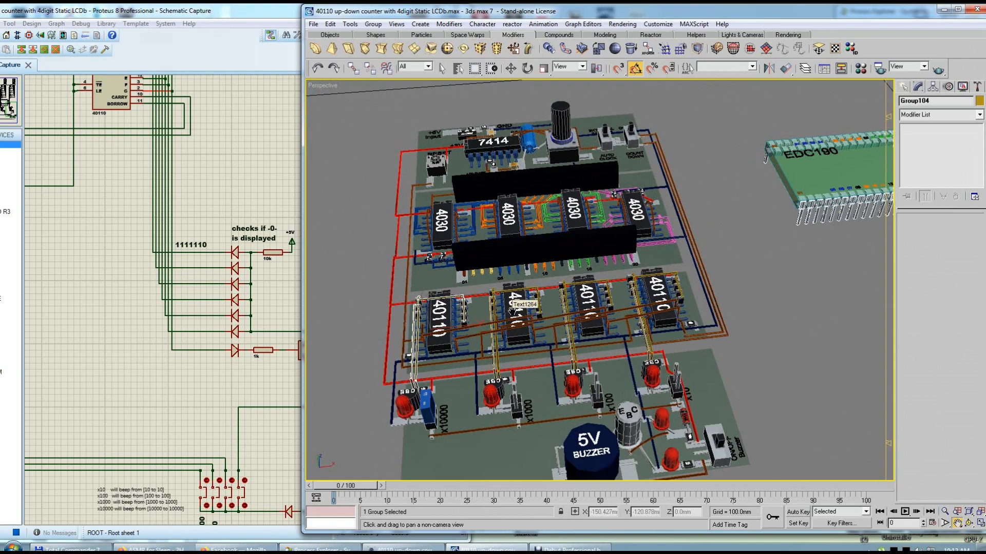
alt+middle_drag(534, 316, 557, 303)
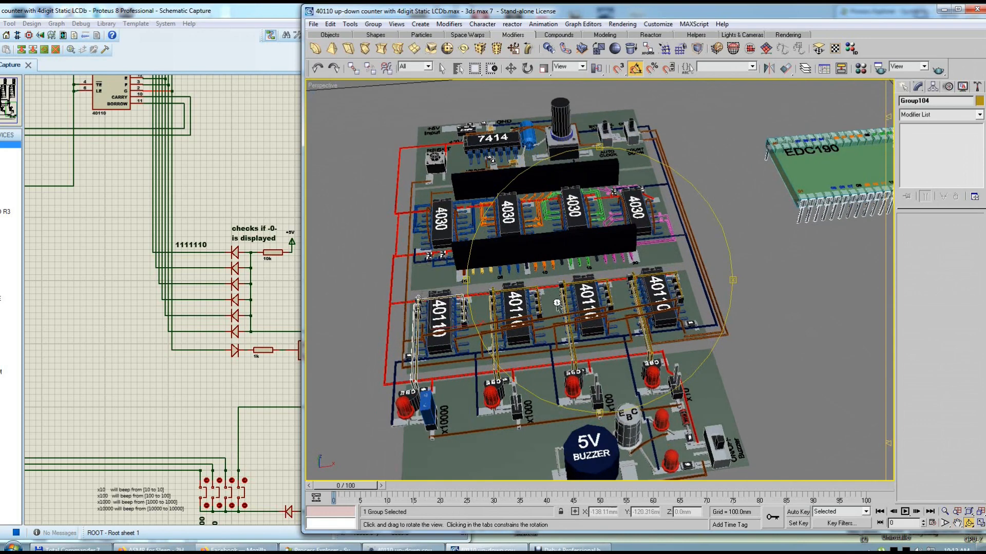
click(231, 184)
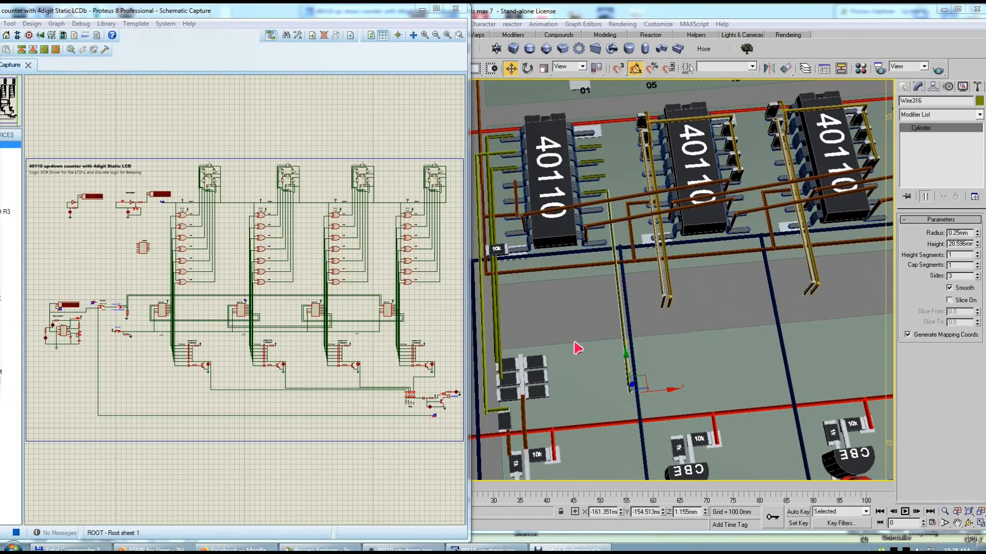
Step: Examine the relocated diode block and the new green wires around the leftmost 40110 in 3ds Max
click(570, 325)
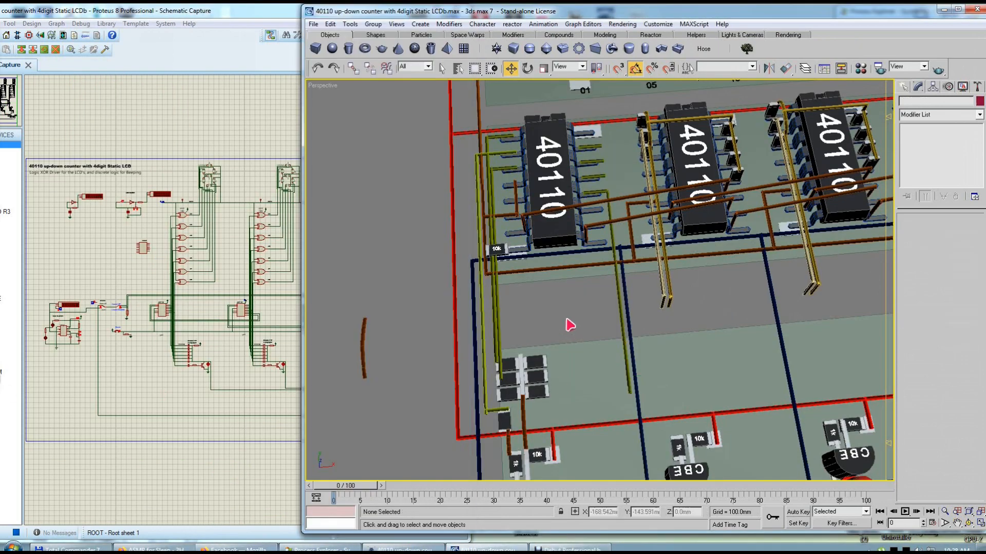
scroll(571, 318, down, 3)
scroll(646, 260, up, 2)
middle_drag(623, 266, 536, 310)
scroll(537, 311, up, 3)
drag(537, 219, 590, 232)
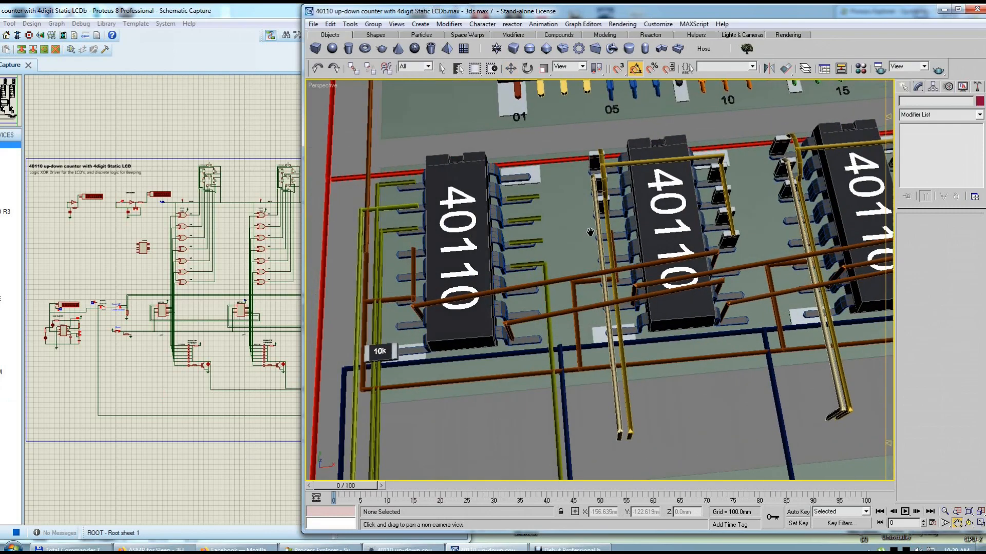
click(731, 241)
alt+middle_drag(731, 241, 542, 399)
click(520, 340)
alt+middle_drag(558, 326, 598, 352)
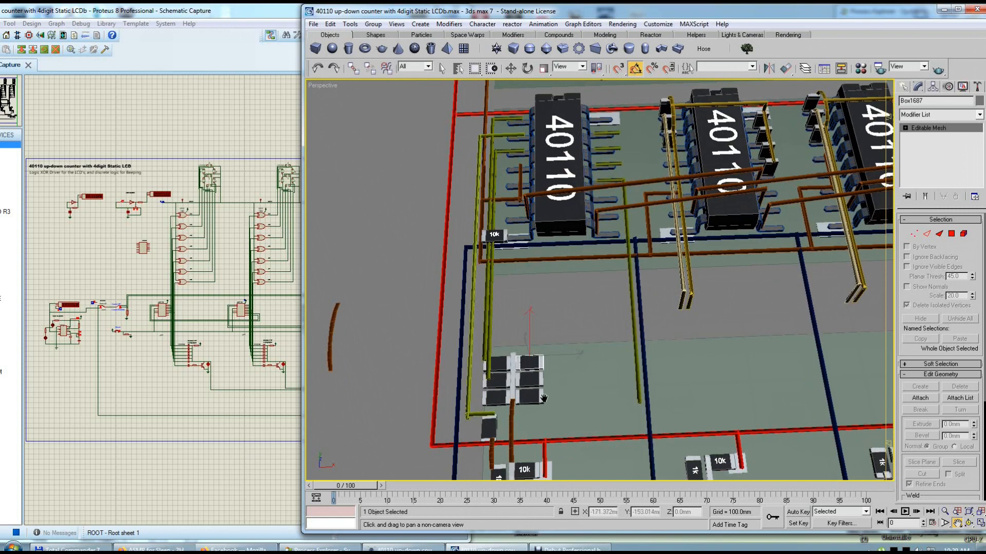
Step: Copy a short green wire below the lower-left diode and lengthen it to 15.777 mm to reach the long vertical wire
click(609, 180)
alt+middle_drag(603, 239, 567, 313)
key(w)
click(515, 399)
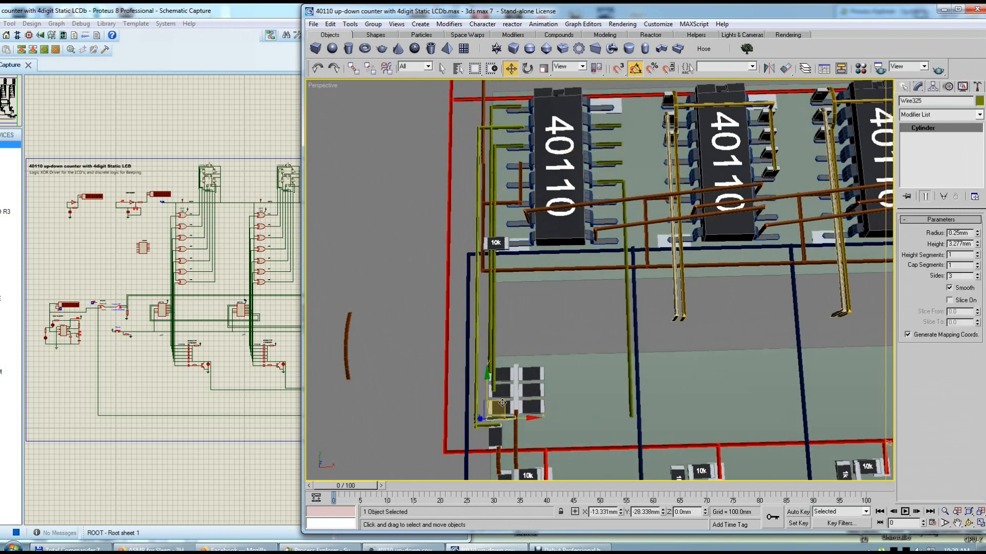
shift+drag(502, 403, 505, 405)
click(623, 316)
drag(977, 245, 984, 197)
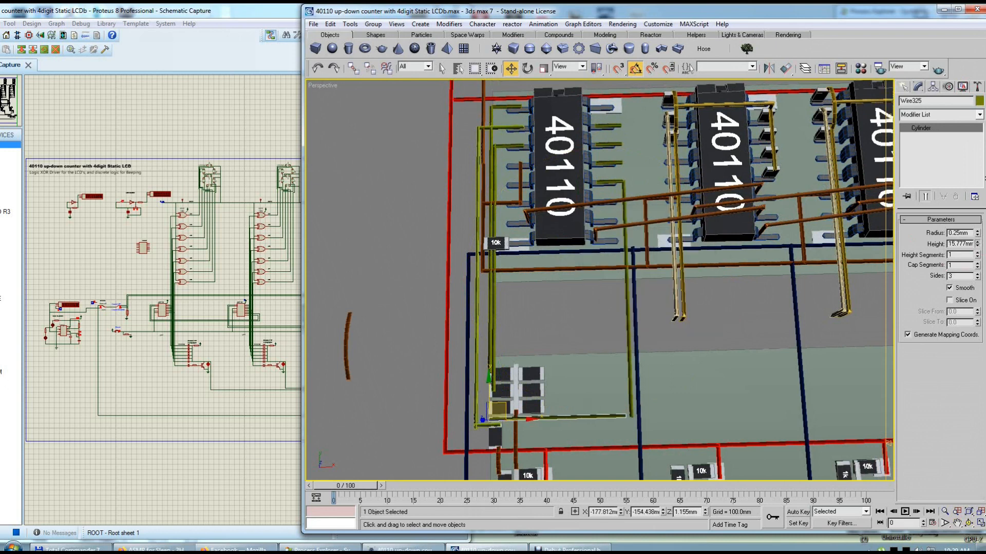
Step: Copy the horizontal green wire, rotate it upright, shorten it to 1.167 mm and place it at the lower-left diode
mouse_move(499, 409)
shift+mouse_down()
mouse_move(503, 380)
mouse_move(530, 351)
mouse_move(556, 354)
mouse_move(549, 360)
shift+mouse_up()
click(614, 316)
key(e)
key(w)
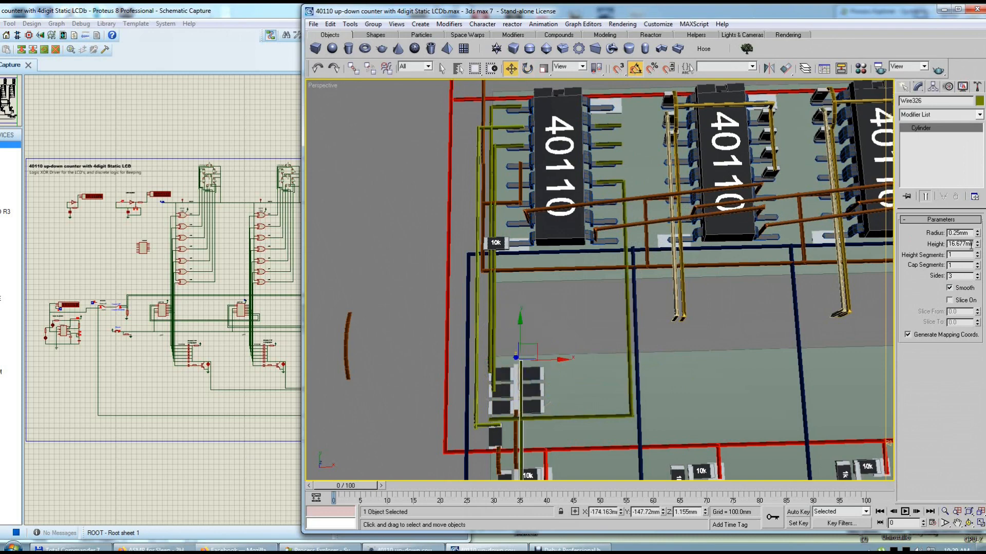
drag(974, 289, 974, 293)
drag(539, 343, 507, 393)
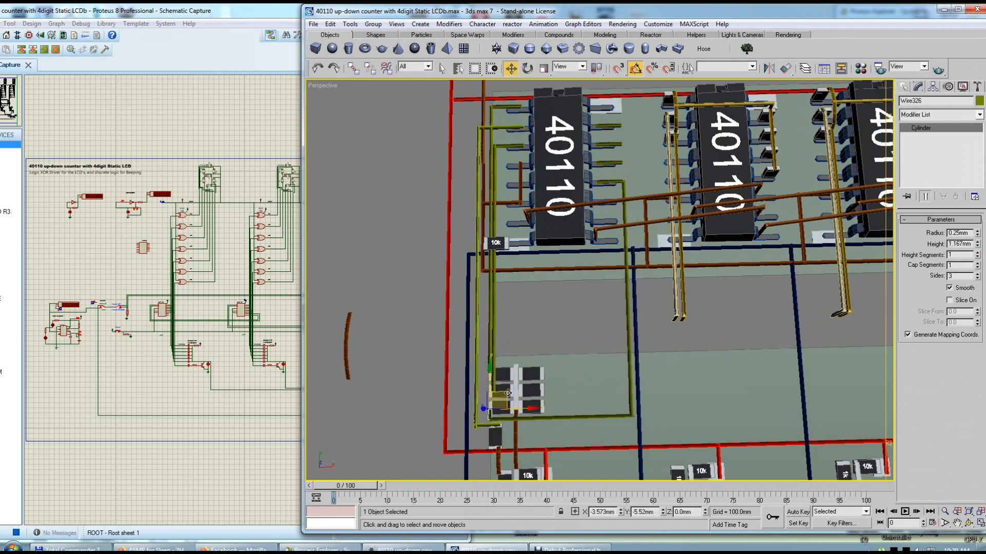
middle_drag(508, 393, 544, 371)
key(w)
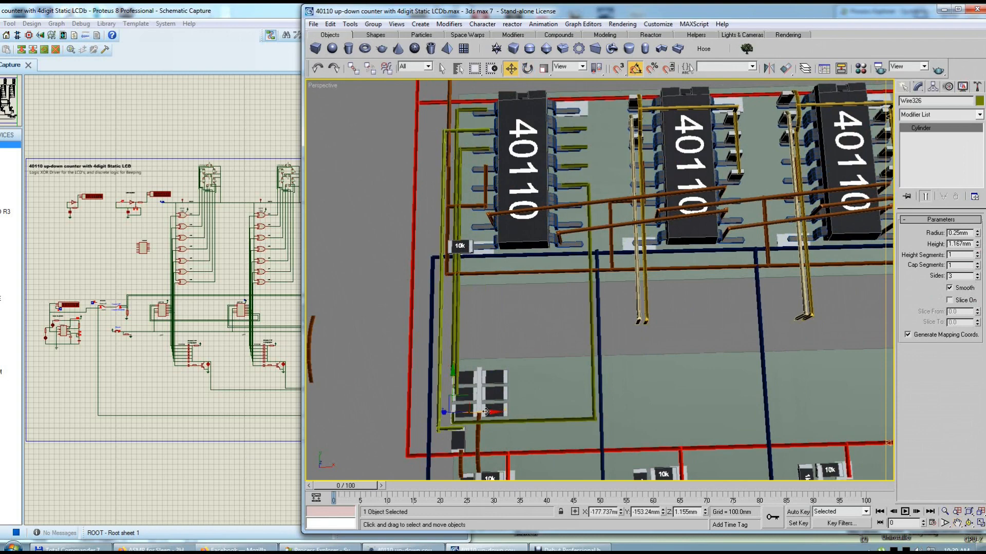
Step: Copy the short stub to the lower-right diode, rotate it horizontal and lengthen it to about 11 mm
mouse_move(479, 412)
shift+mouse_down()
mouse_move(538, 413)
mouse_move(546, 391)
mouse_move(535, 411)
shift+mouse_up()
click(614, 315)
key(e)
key(w)
middle_drag(530, 396, 598, 365)
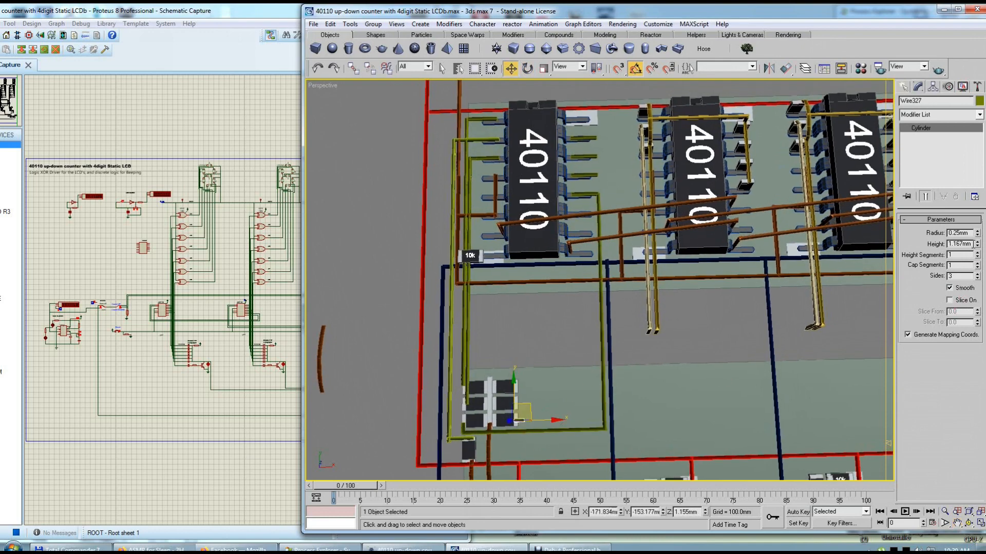
drag(977, 245, 982, 184)
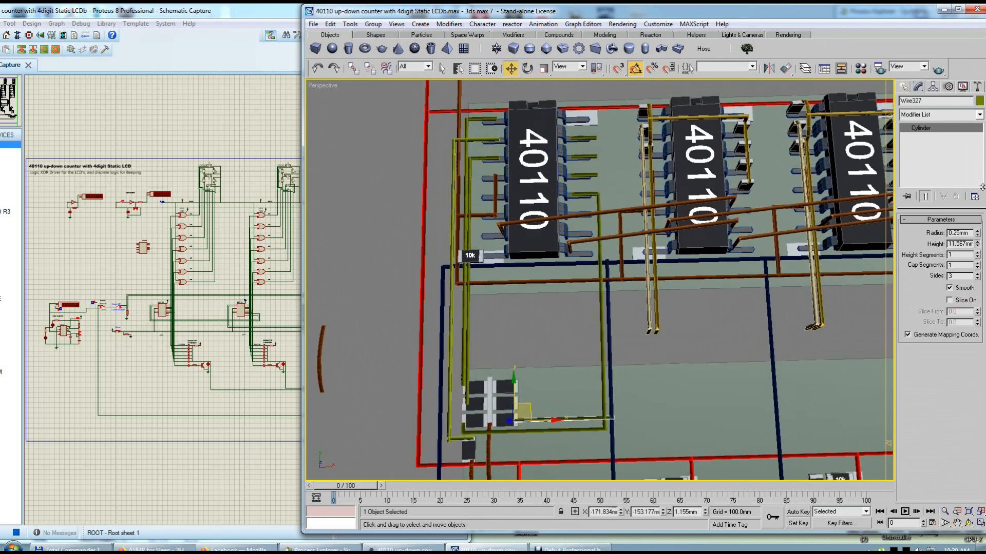
Step: Copy the long vertical wire beside itself at 29.74 mm height and extend the next pin's wire to 3.277 mm
click(599, 360)
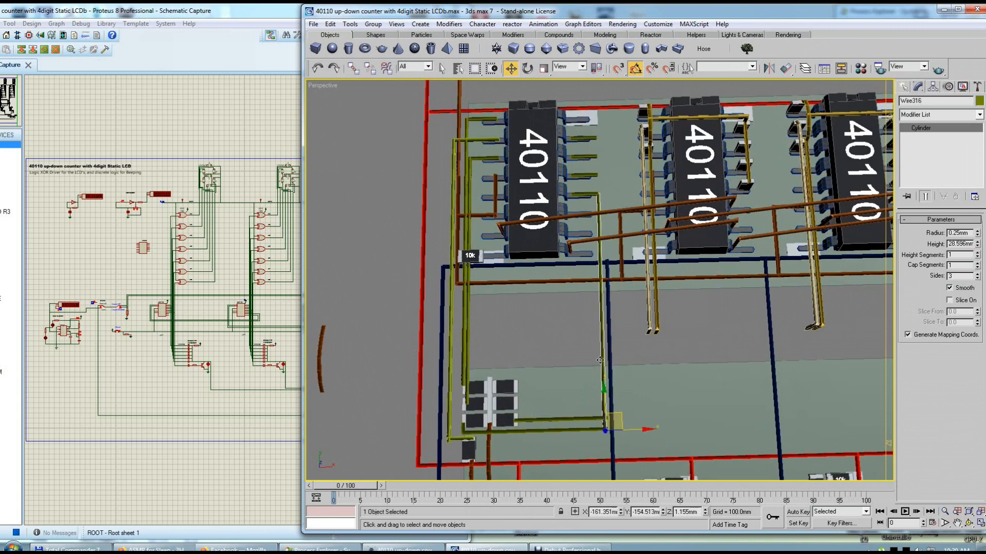
shift+drag(622, 423, 623, 402)
click(614, 322)
drag(978, 244, 977, 238)
click(593, 176)
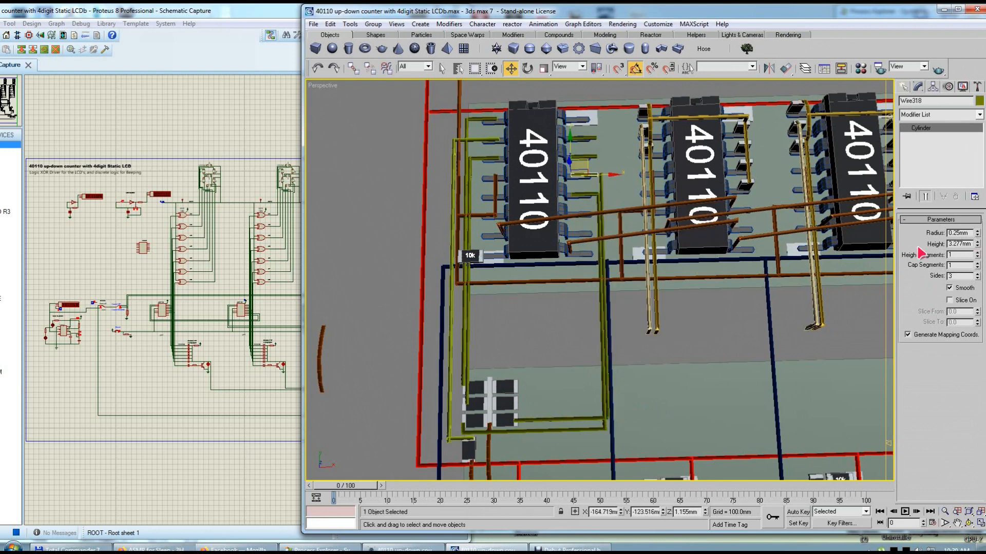
Step: Copy the lower-right diode's horizontal wire to the two diodes above it and lengthen both copies
click(566, 333)
click(573, 420)
shift+drag(526, 405, 526, 369)
click(616, 320)
click(575, 401)
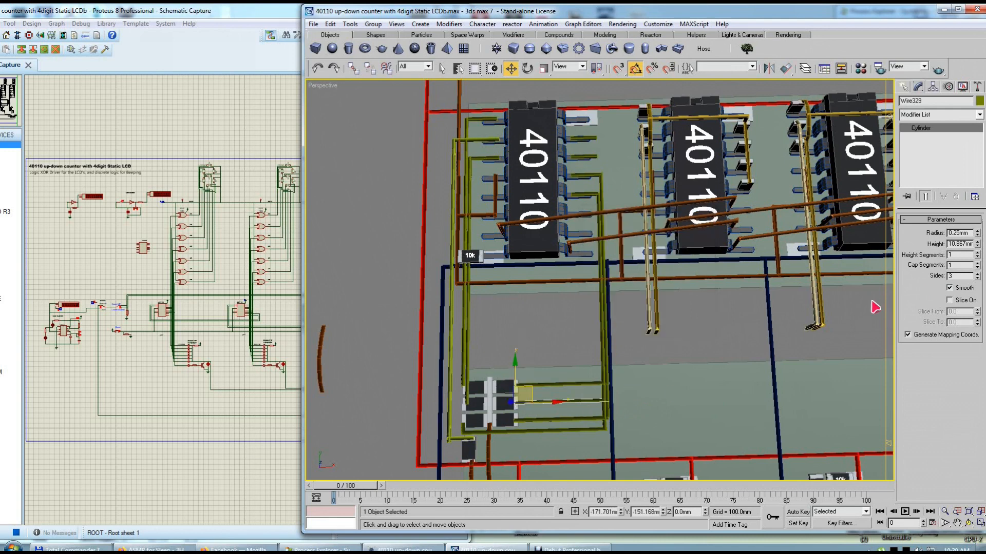
click(581, 389)
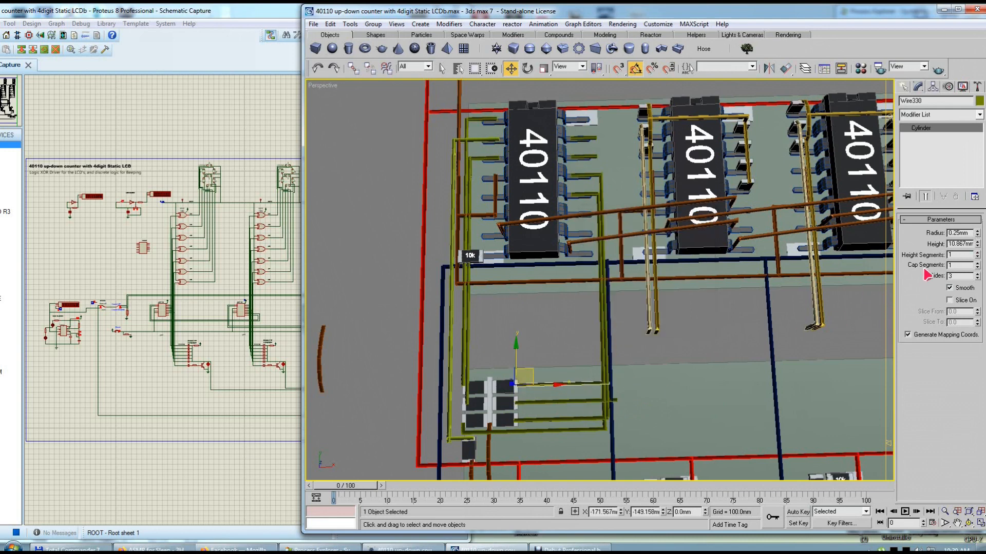
Step: Make two copies of the 29.74 mm vertical wire and position them at the ends of the two upper diode wires
click(603, 320)
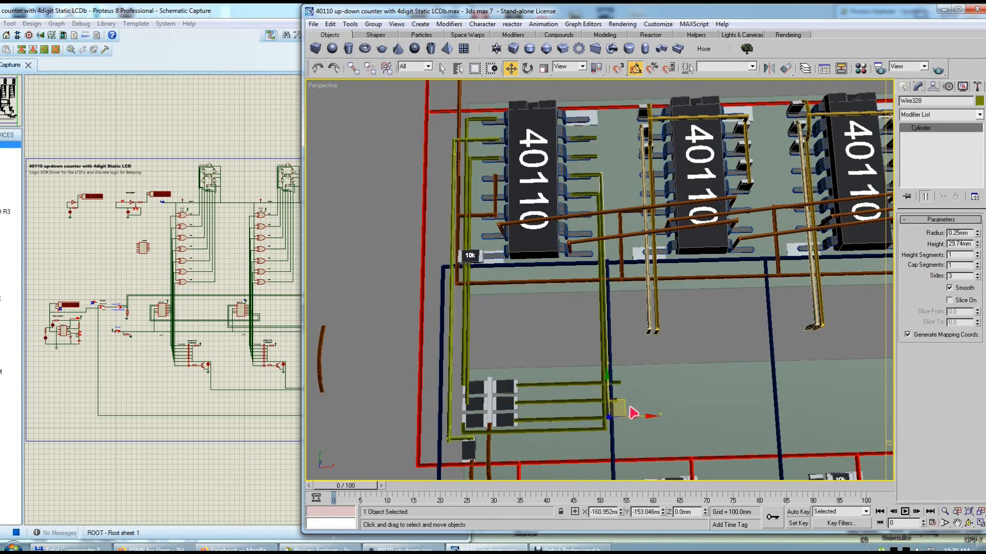
drag(633, 408, 632, 388)
click(627, 316)
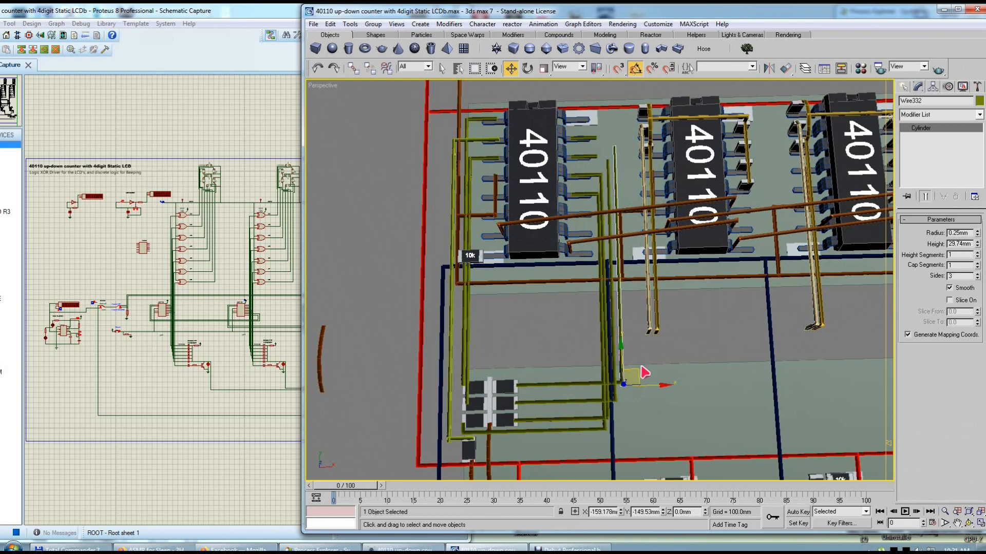
drag(638, 366, 635, 368)
click(654, 351)
Step: Lengthen both new vertical wires to about 30 mm and extend the next 40110 pin wire to 4.077 mm
click(615, 368)
drag(977, 245, 976, 243)
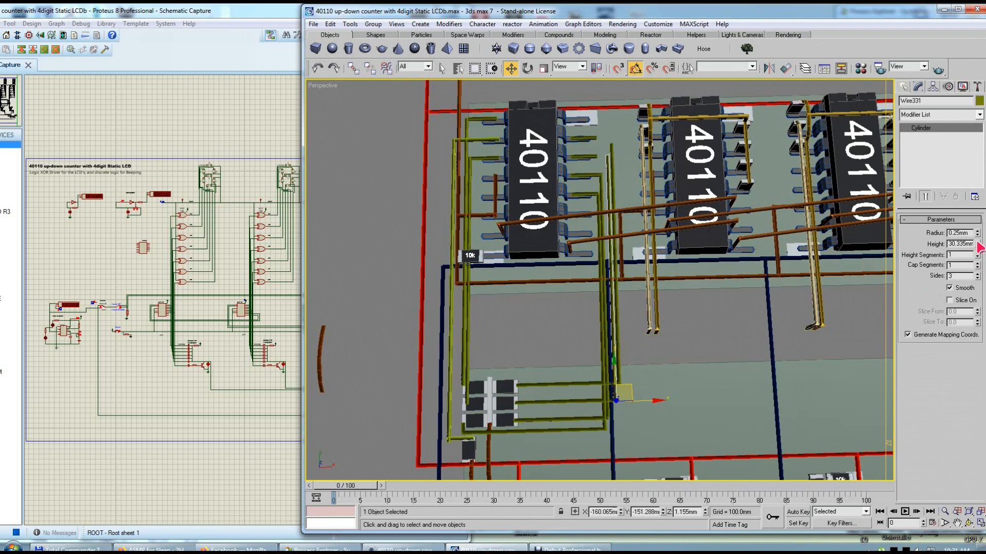
click(611, 176)
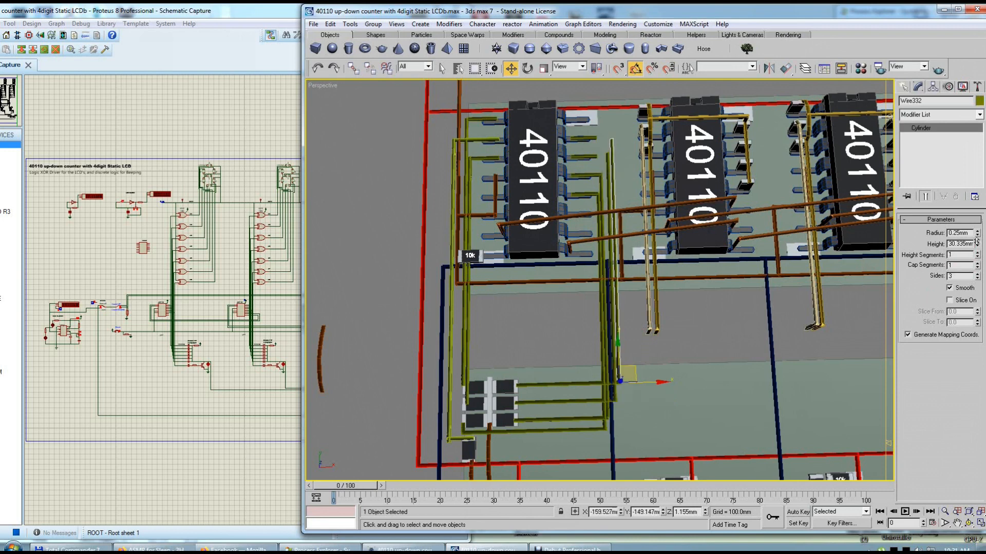
click(581, 157)
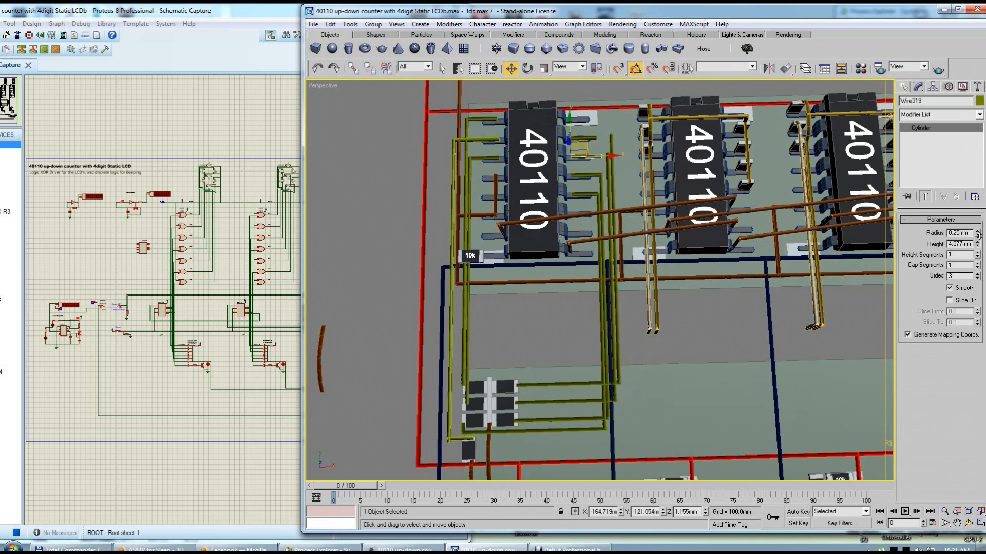
Step: Lengthen the leftmost 40110's uppermost olive pin wire to reach the outermost vertical wire
click(595, 136)
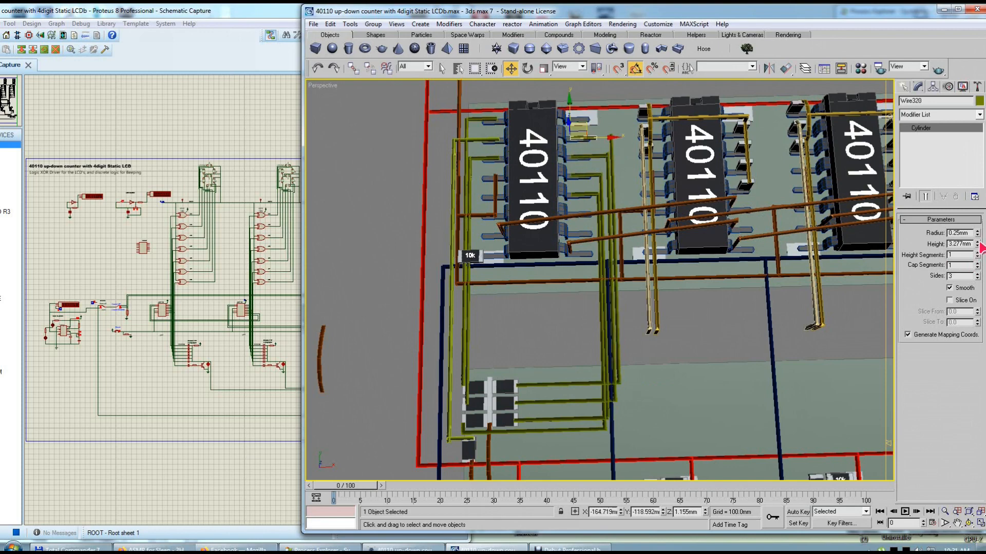
click(677, 344)
alt+middle_drag(580, 341, 615, 266)
click(615, 316)
alt+middle_drag(614, 315, 580, 380)
Step: Inspect the relocated diode block and its wires to the leftmost 40110 beside the second 40110's original diode group
scroll(658, 327, down, 5)
scroll(632, 322, up, 3)
scroll(580, 380, up, 3)
middle_drag(599, 343, 570, 405)
click(639, 154)
alt+middle_drag(631, 195, 603, 297)
click(600, 262)
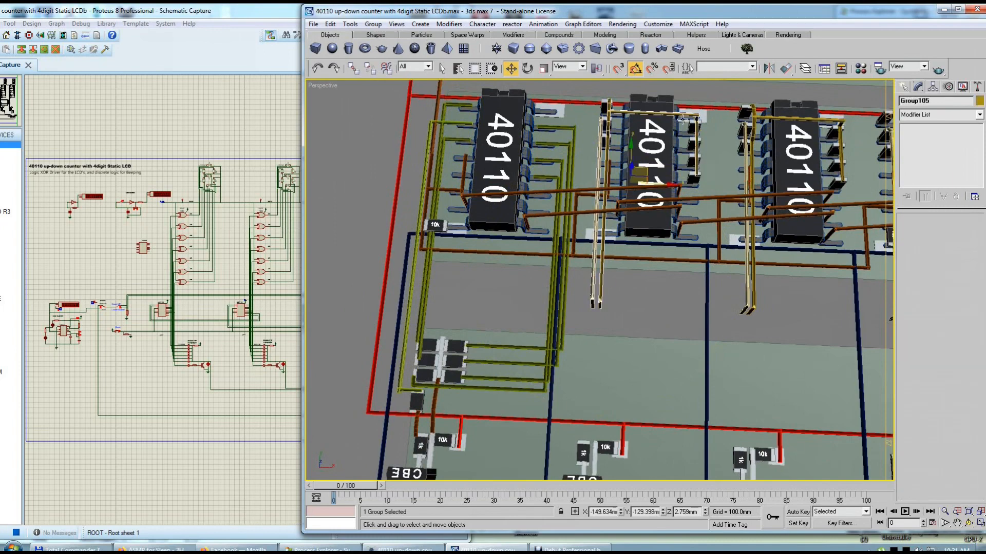
middle_drag(525, 278, 590, 254)
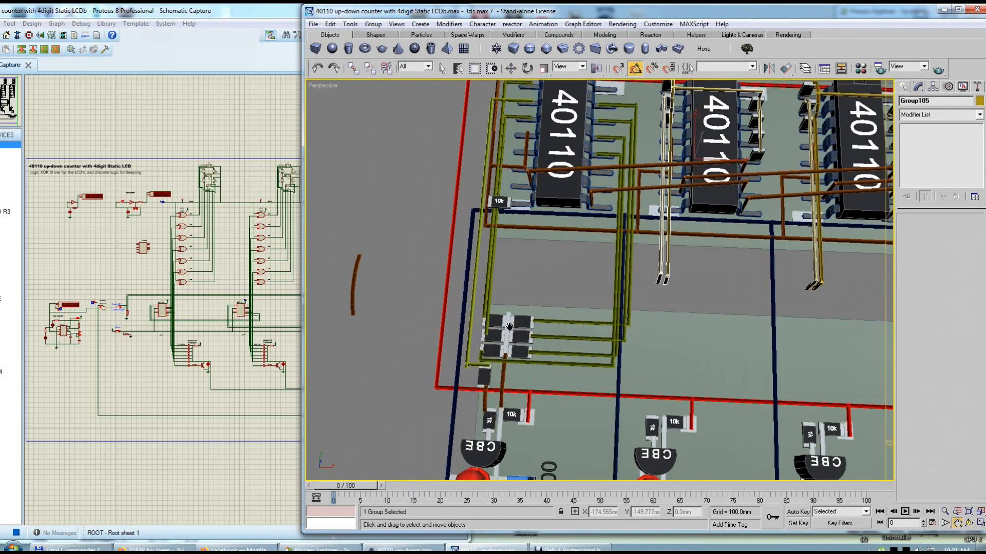
click(515, 340)
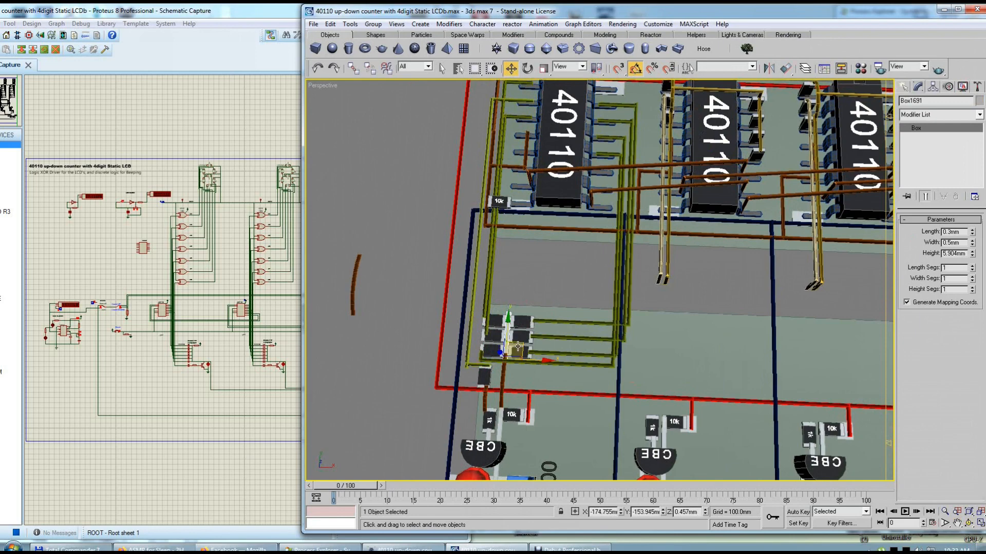
scroll(509, 338, up, 4)
middle_drag(432, 395, 566, 271)
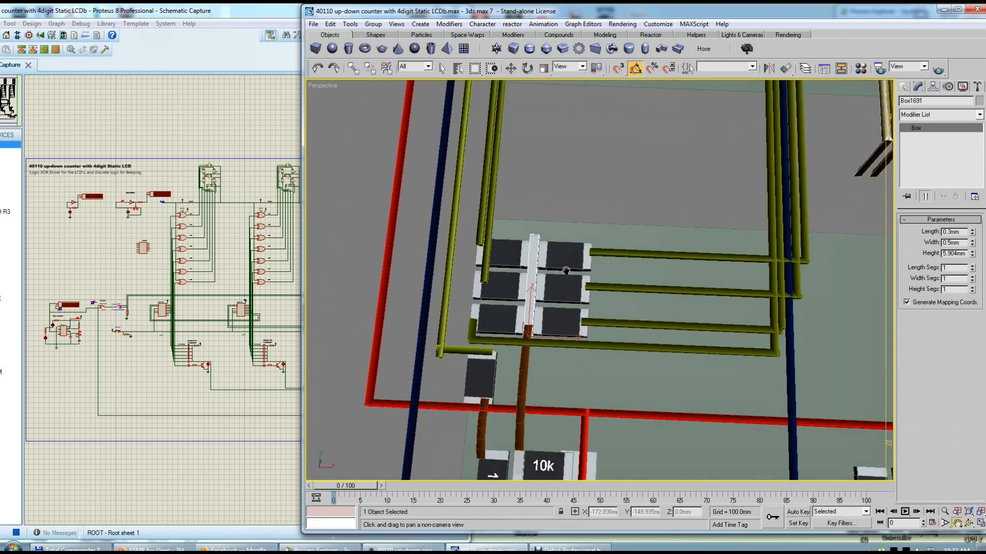
Step: Compare the diode block's common strip with the zero-detection diodes in the Proteus schematic
click(265, 387)
scroll(321, 359, up, 1)
scroll(332, 300, up, 3)
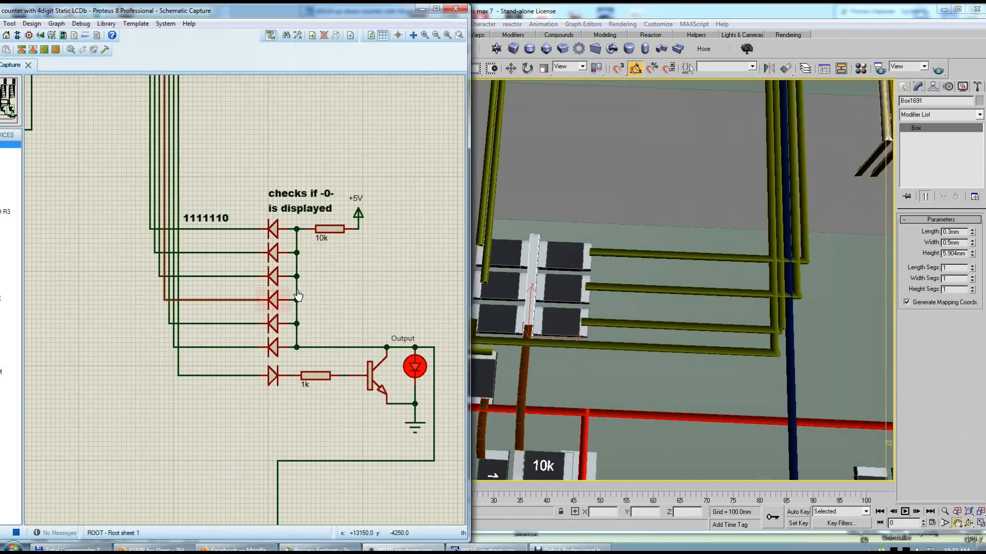
right_click(556, 193)
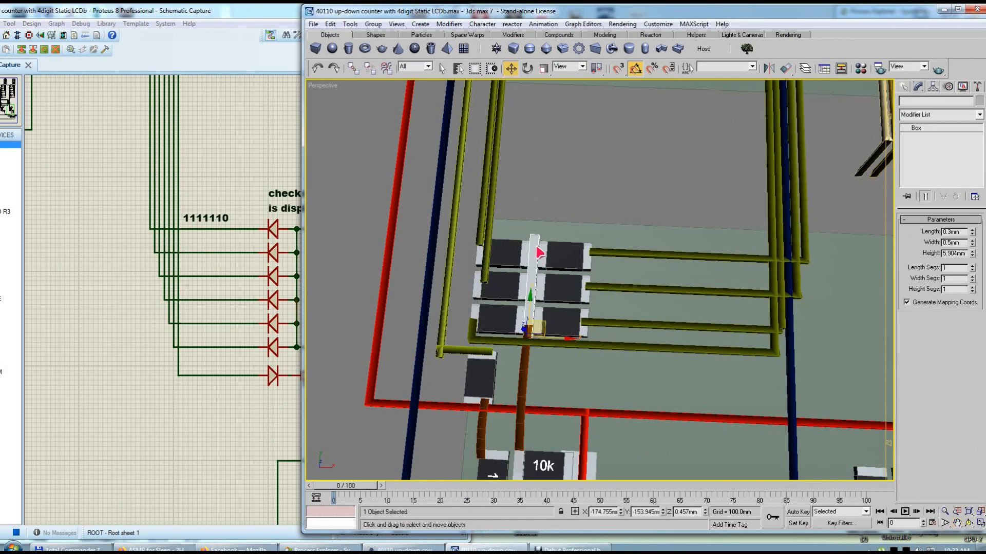
scroll(532, 267, up, 2)
scroll(508, 270, down, 3)
middle_drag(528, 270, 467, 324)
click(589, 334)
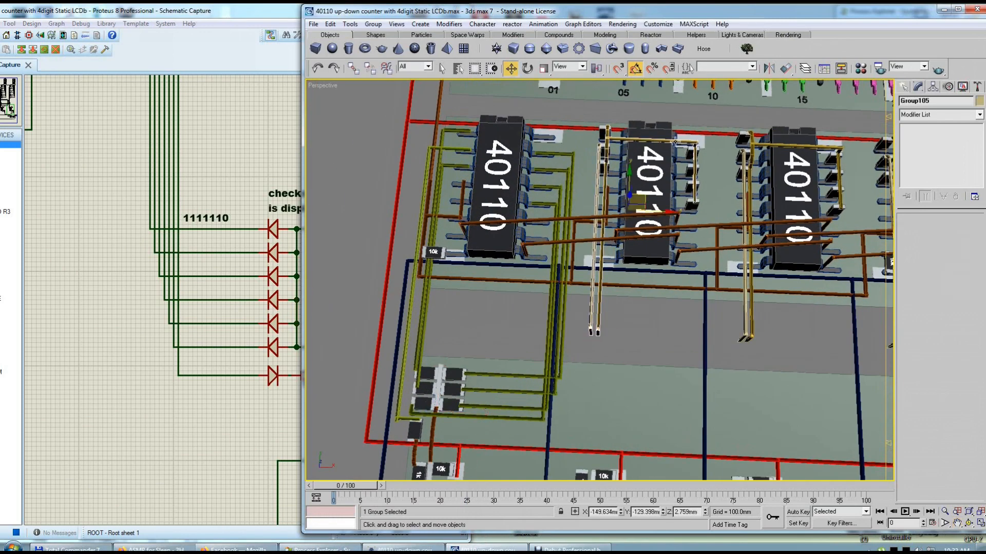
Step: Examine the second 40110's original diode group and the chip's two corner pads
middle_drag(621, 242, 590, 235)
alt+middle_drag(591, 235, 622, 314)
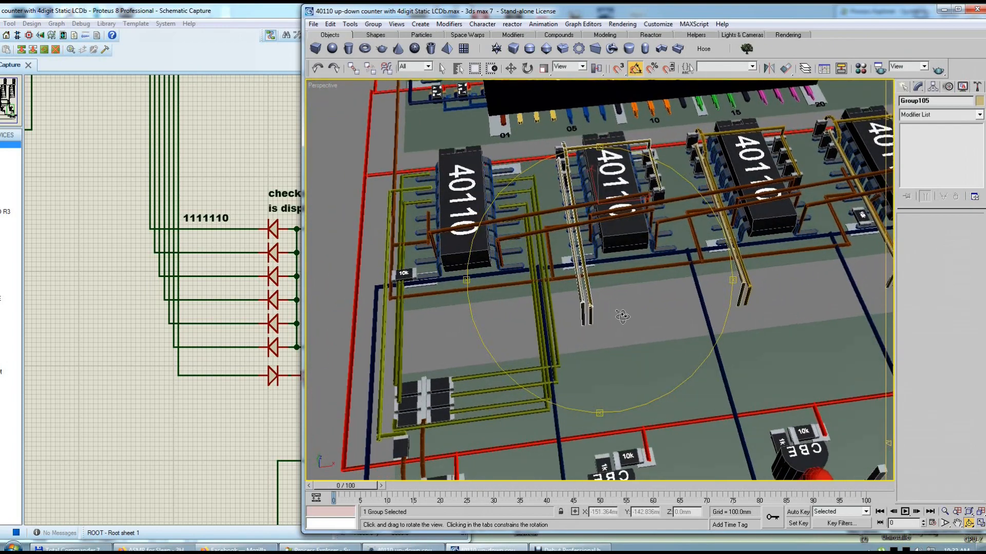
middle_drag(535, 311, 558, 314)
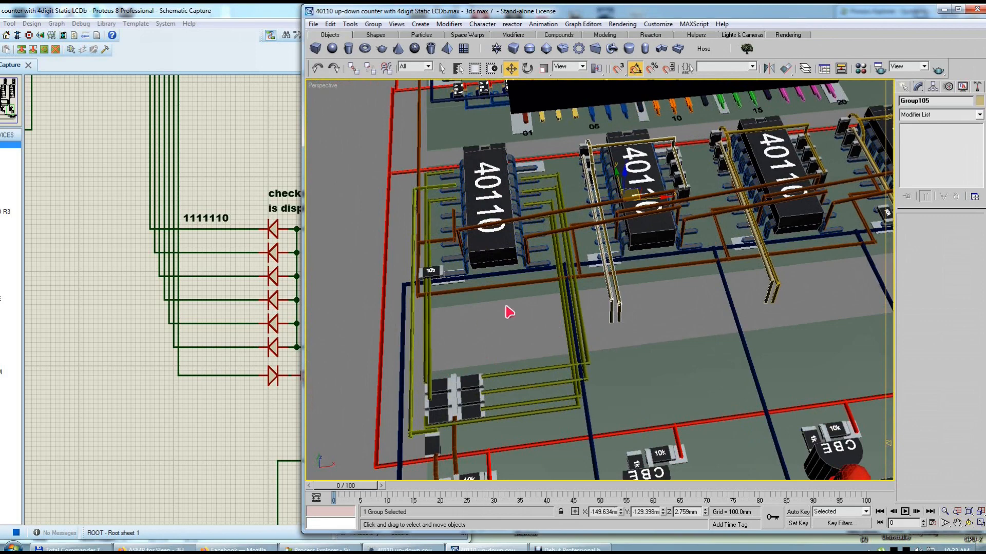
middle_drag(620, 300, 620, 300)
middle_drag(518, 331, 475, 341)
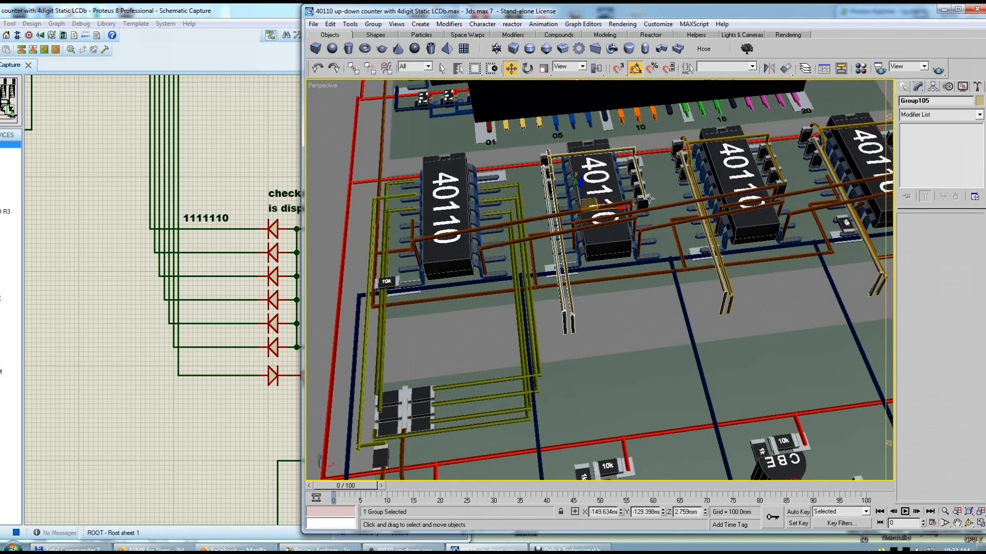
click(611, 179)
click(611, 180)
alt+middle_drag(611, 180, 592, 232)
scroll(621, 186, up, 2)
click(633, 144)
alt+middle_drag(633, 145, 630, 191)
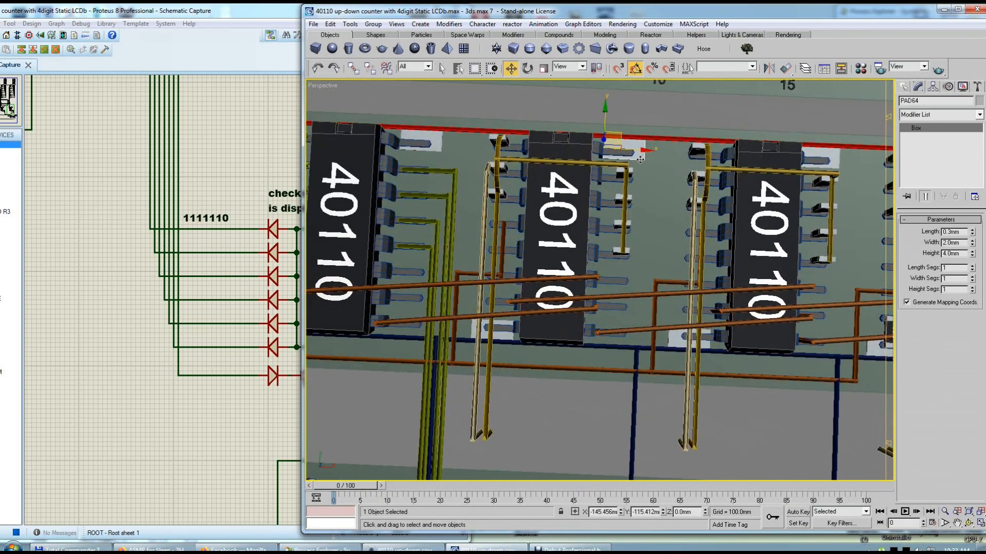
click(501, 336)
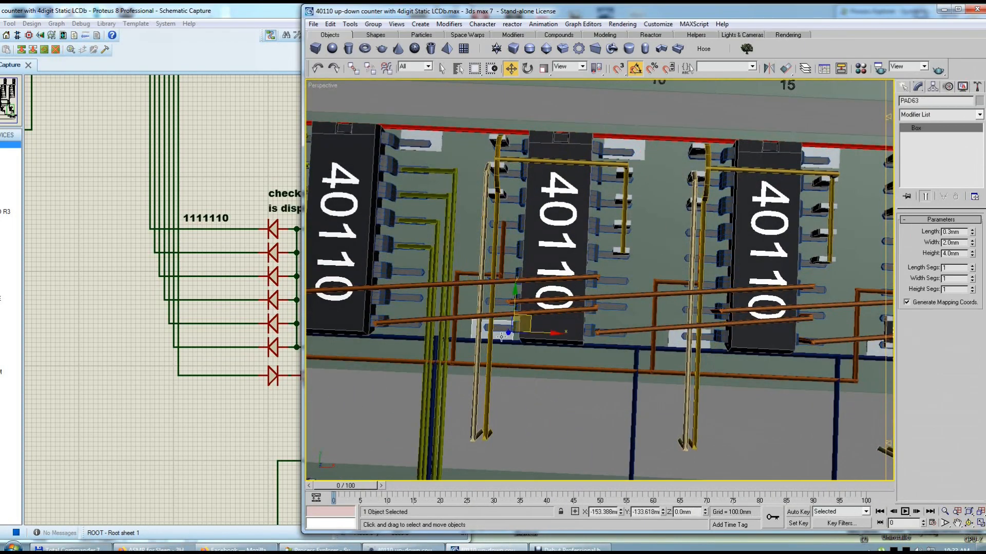
Step: Examine the brown interconnecting wires around the second 40110 and how its diode group crosses them
click(583, 215)
alt+middle_drag(583, 214, 594, 191)
click(595, 268)
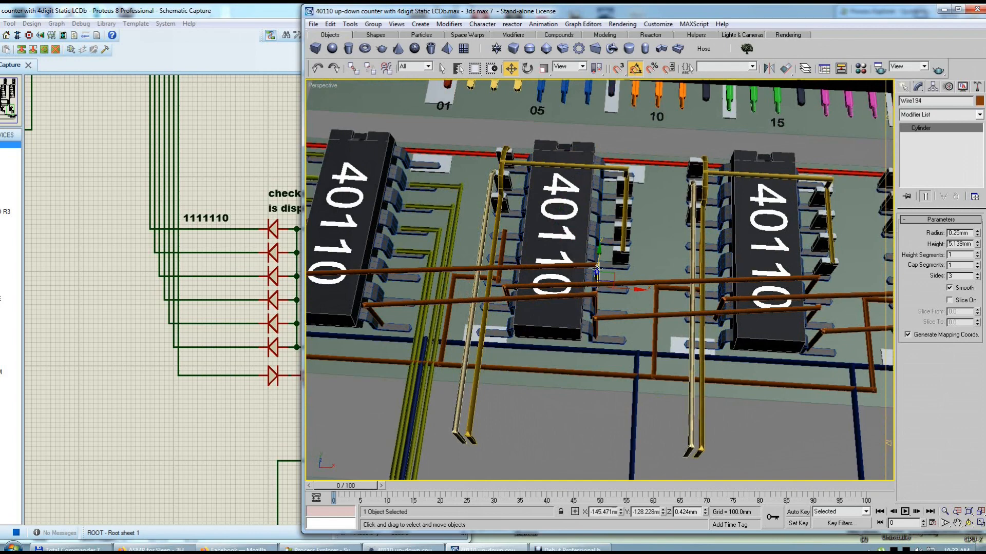
click(582, 297)
click(584, 285)
alt+middle_drag(584, 285, 594, 312)
click(606, 321)
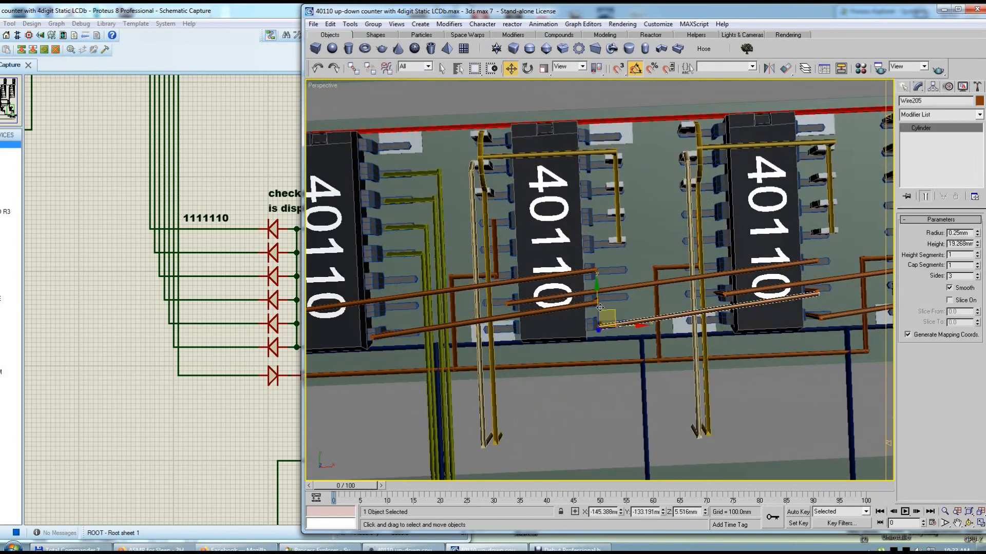
alt+middle_drag(599, 326, 553, 237)
key(w)
click(483, 235)
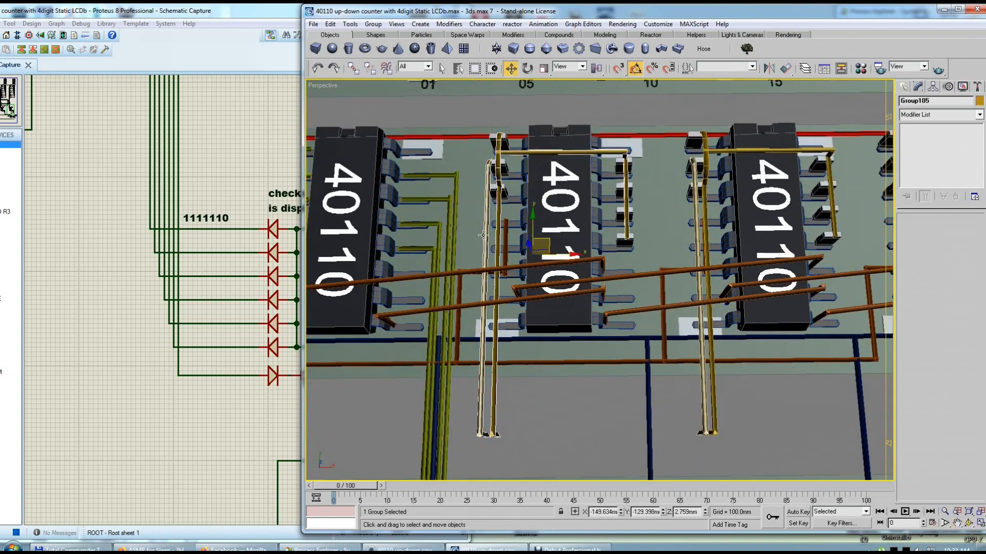
alt+middle_drag(561, 241, 549, 310)
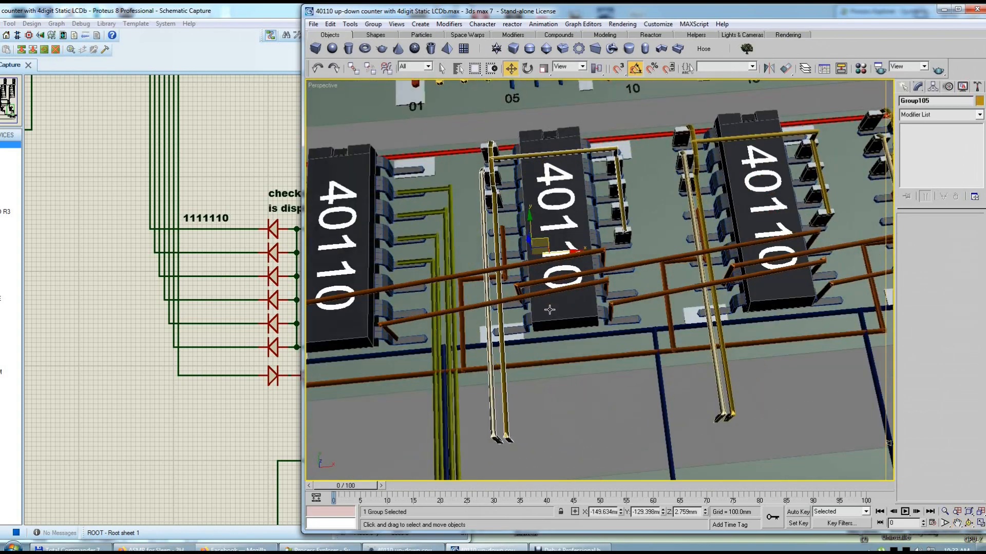
scroll(562, 283, down, 3)
scroll(563, 283, up, 2)
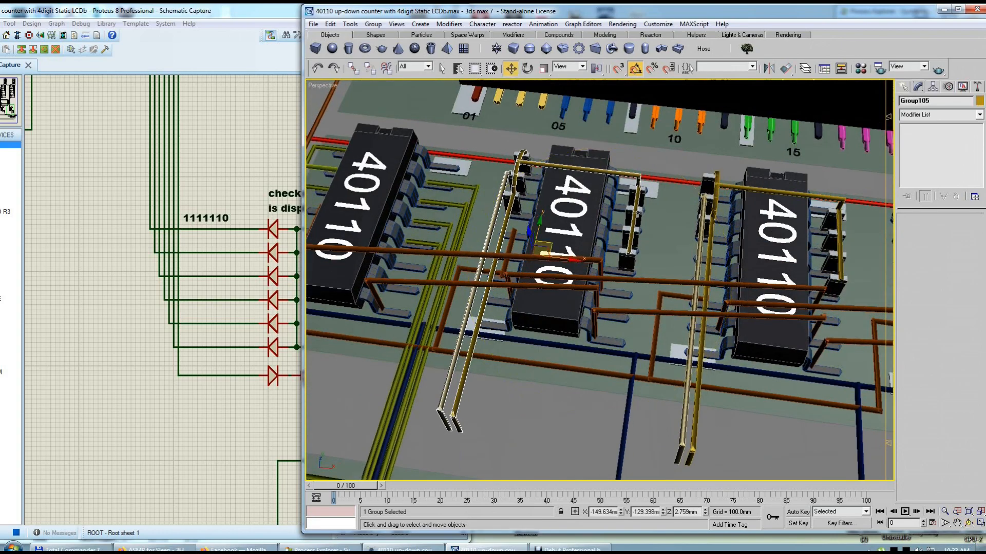
alt+middle_drag(383, 246, 576, 292)
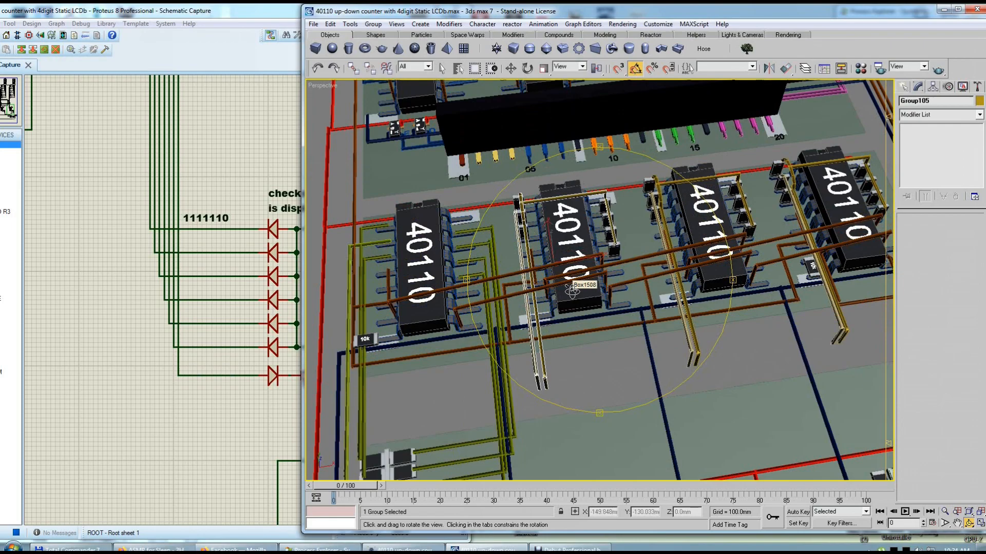
Step: Delete the stray brown wire lying outside the board beside the leftmost 40110's diode wiring
alt+middle_drag(616, 235, 545, 327)
scroll(498, 334, down, 5)
scroll(508, 343, up, 3)
click(378, 359)
key(Delete)
middle_drag(354, 405, 545, 304)
middle_drag(545, 304, 610, 311)
scroll(470, 349, up, 3)
middle_drag(472, 350, 497, 353)
drag(448, 346, 419, 426)
alt+middle_drag(535, 334, 513, 325)
scroll(512, 325, down, 6)
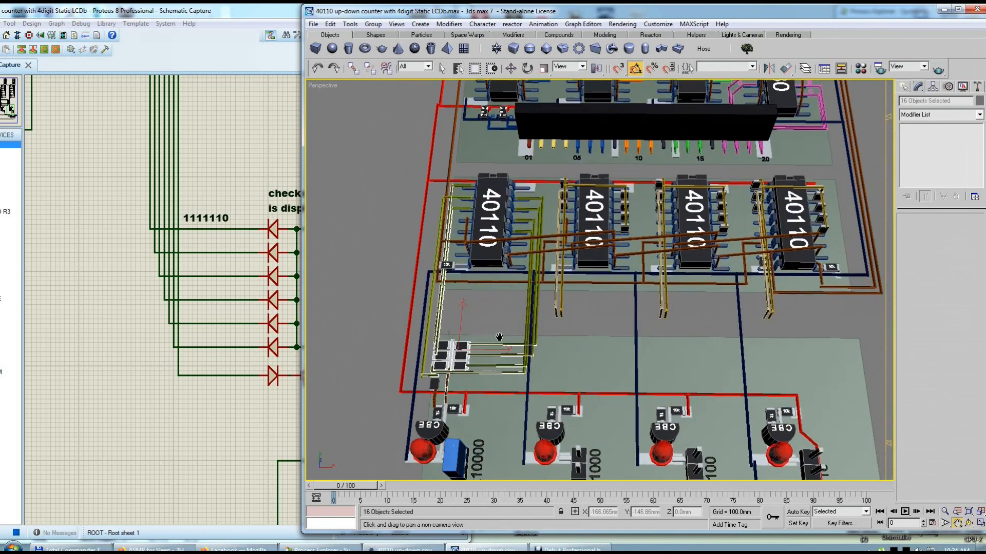
scroll(506, 327, down, 4)
click(462, 337)
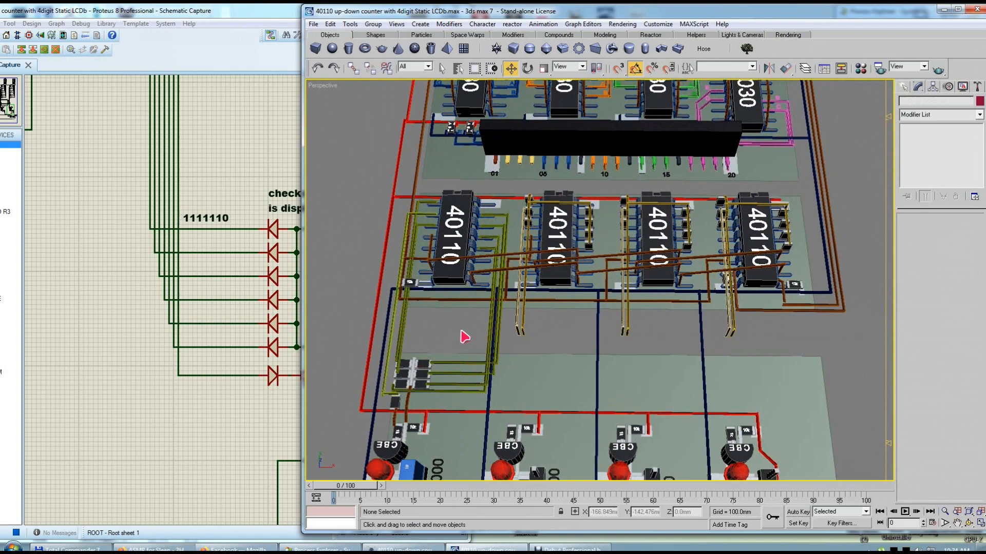
Step: Review the board from the 40110 row down to the buzzer section alongside the schematic's diode and beep circuits
scroll(248, 230, down, 3)
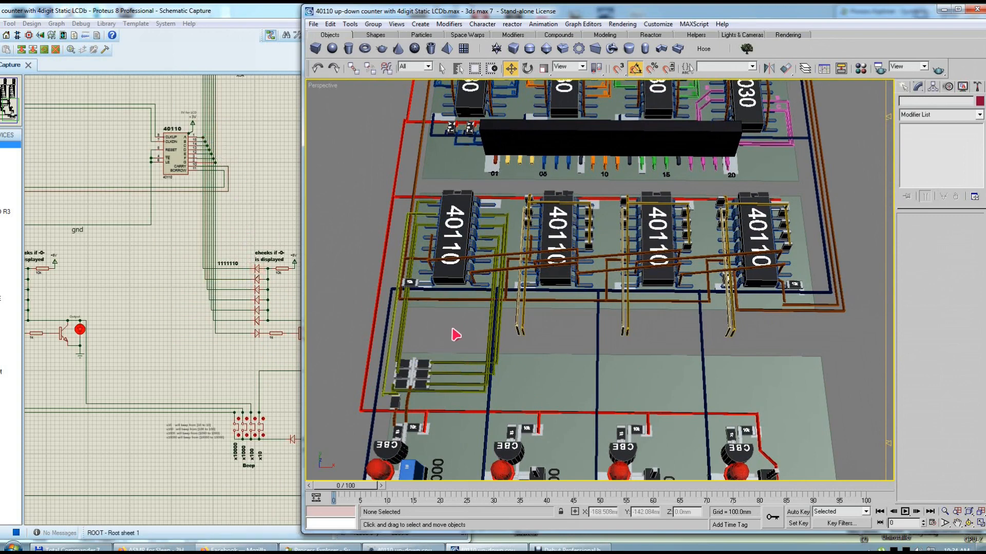
scroll(469, 335, up, 4)
scroll(470, 335, down, 5)
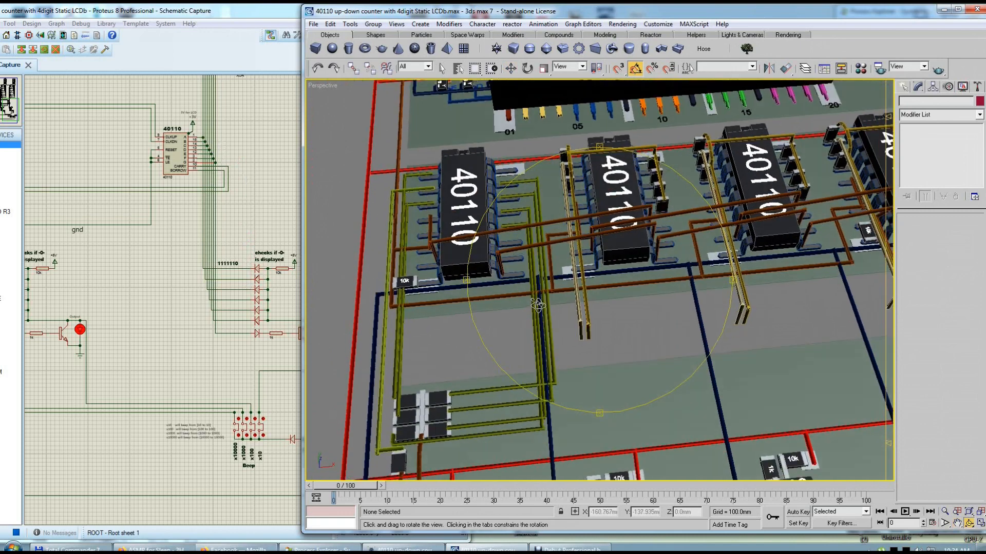
middle_drag(491, 259, 495, 288)
scroll(552, 303, down, 2)
alt+middle_drag(559, 294, 515, 282)
scroll(510, 315, up, 2)
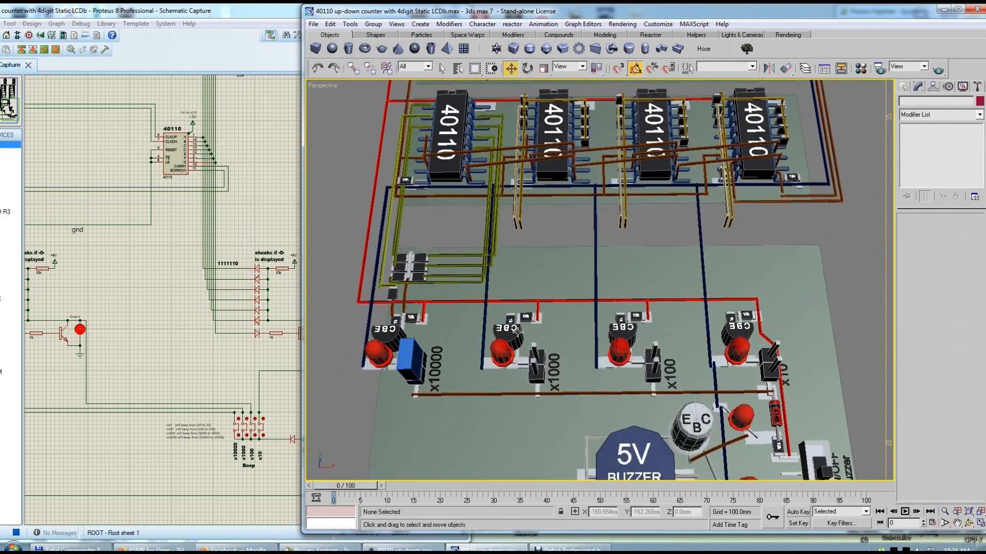
mouse_move(528, 288)
middle_down()
mouse_move(524, 297)
mouse_move(522, 270)
middle_up()
scroll(522, 269, down, 3)
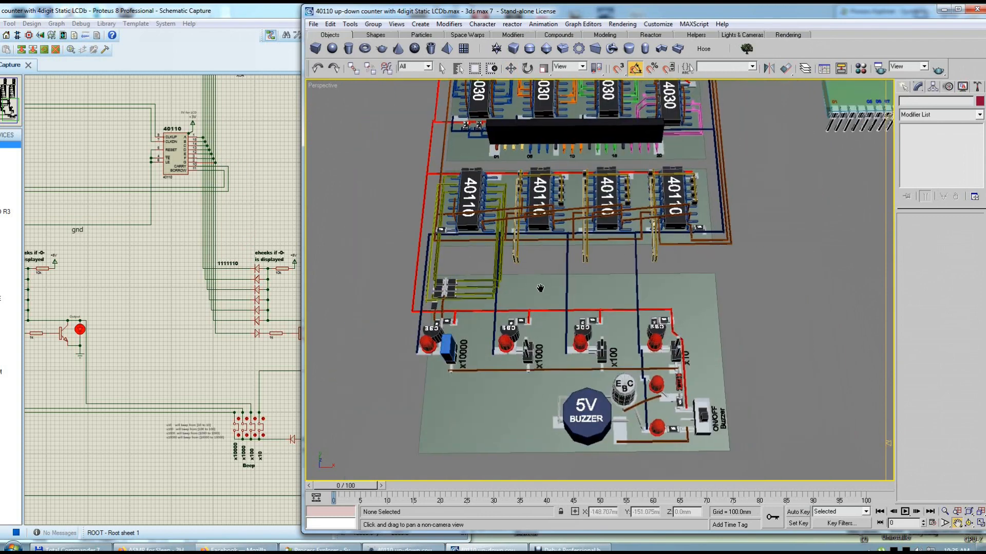